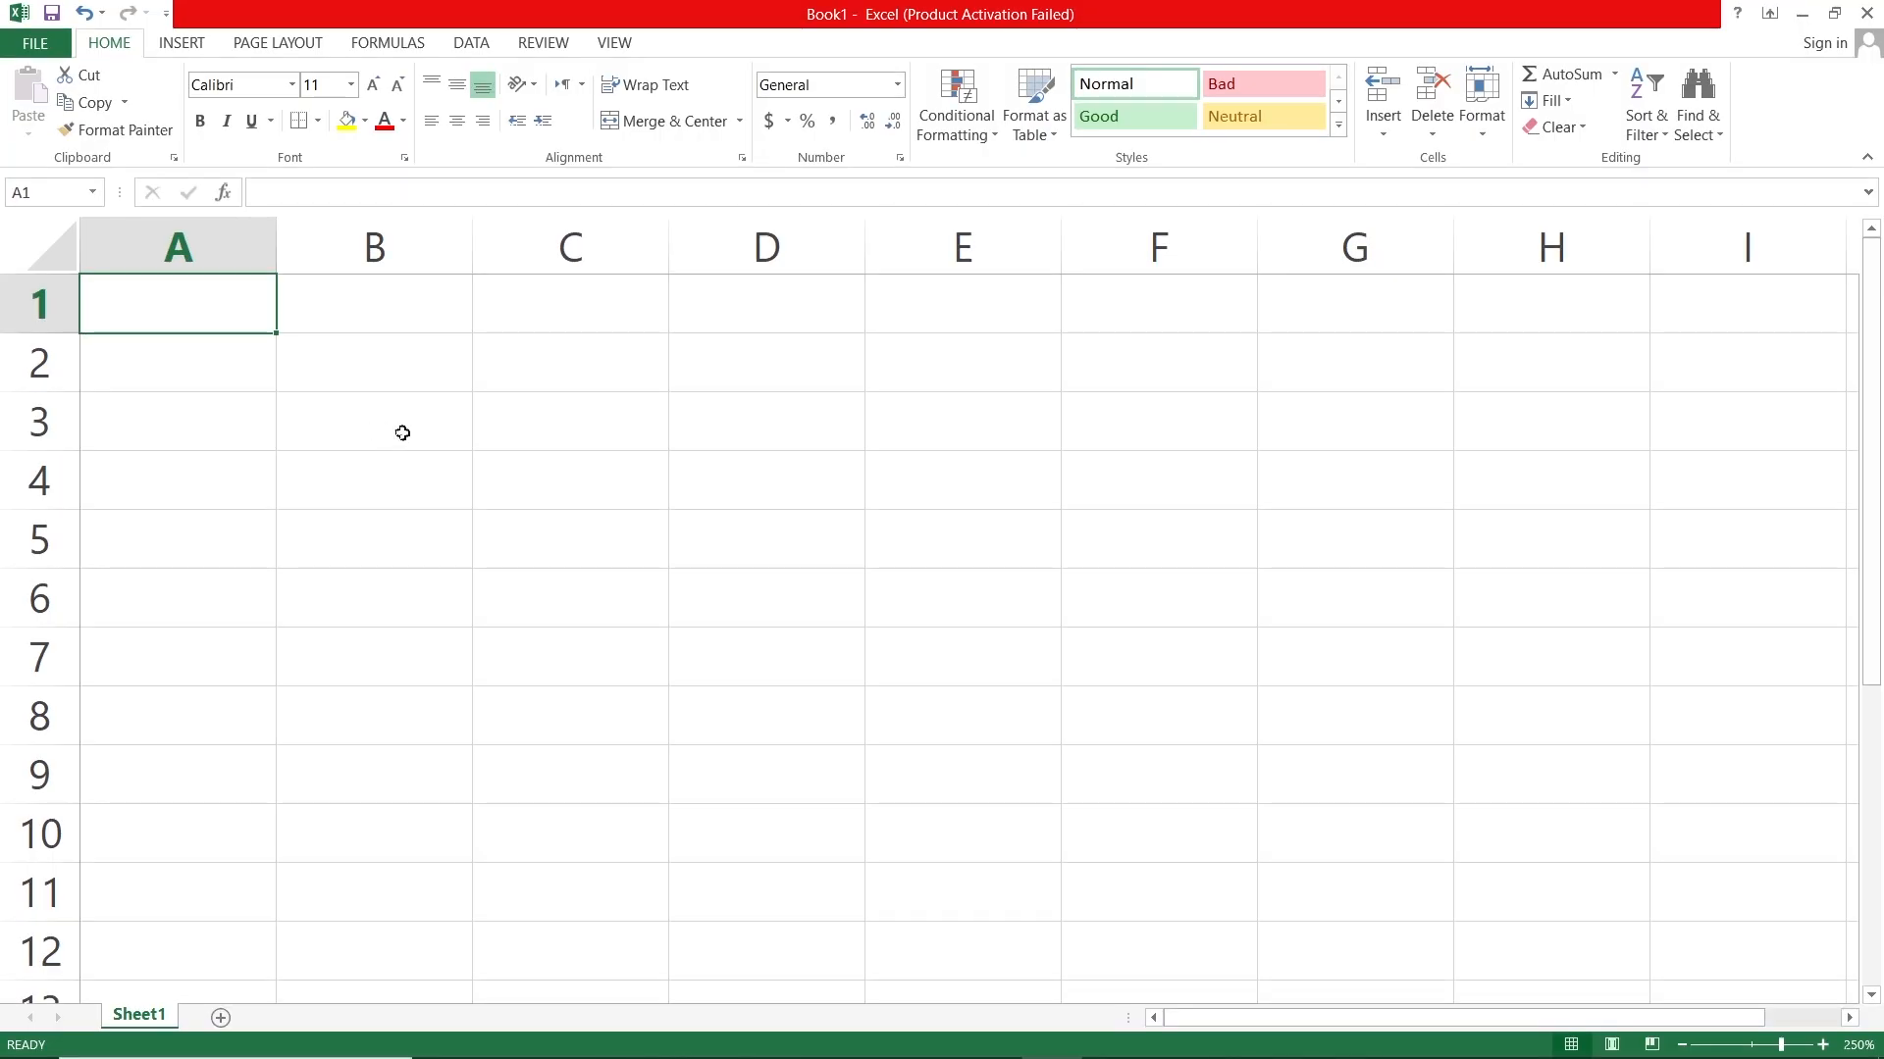
Enter the text "united people" in cell B5
click(456, 541)
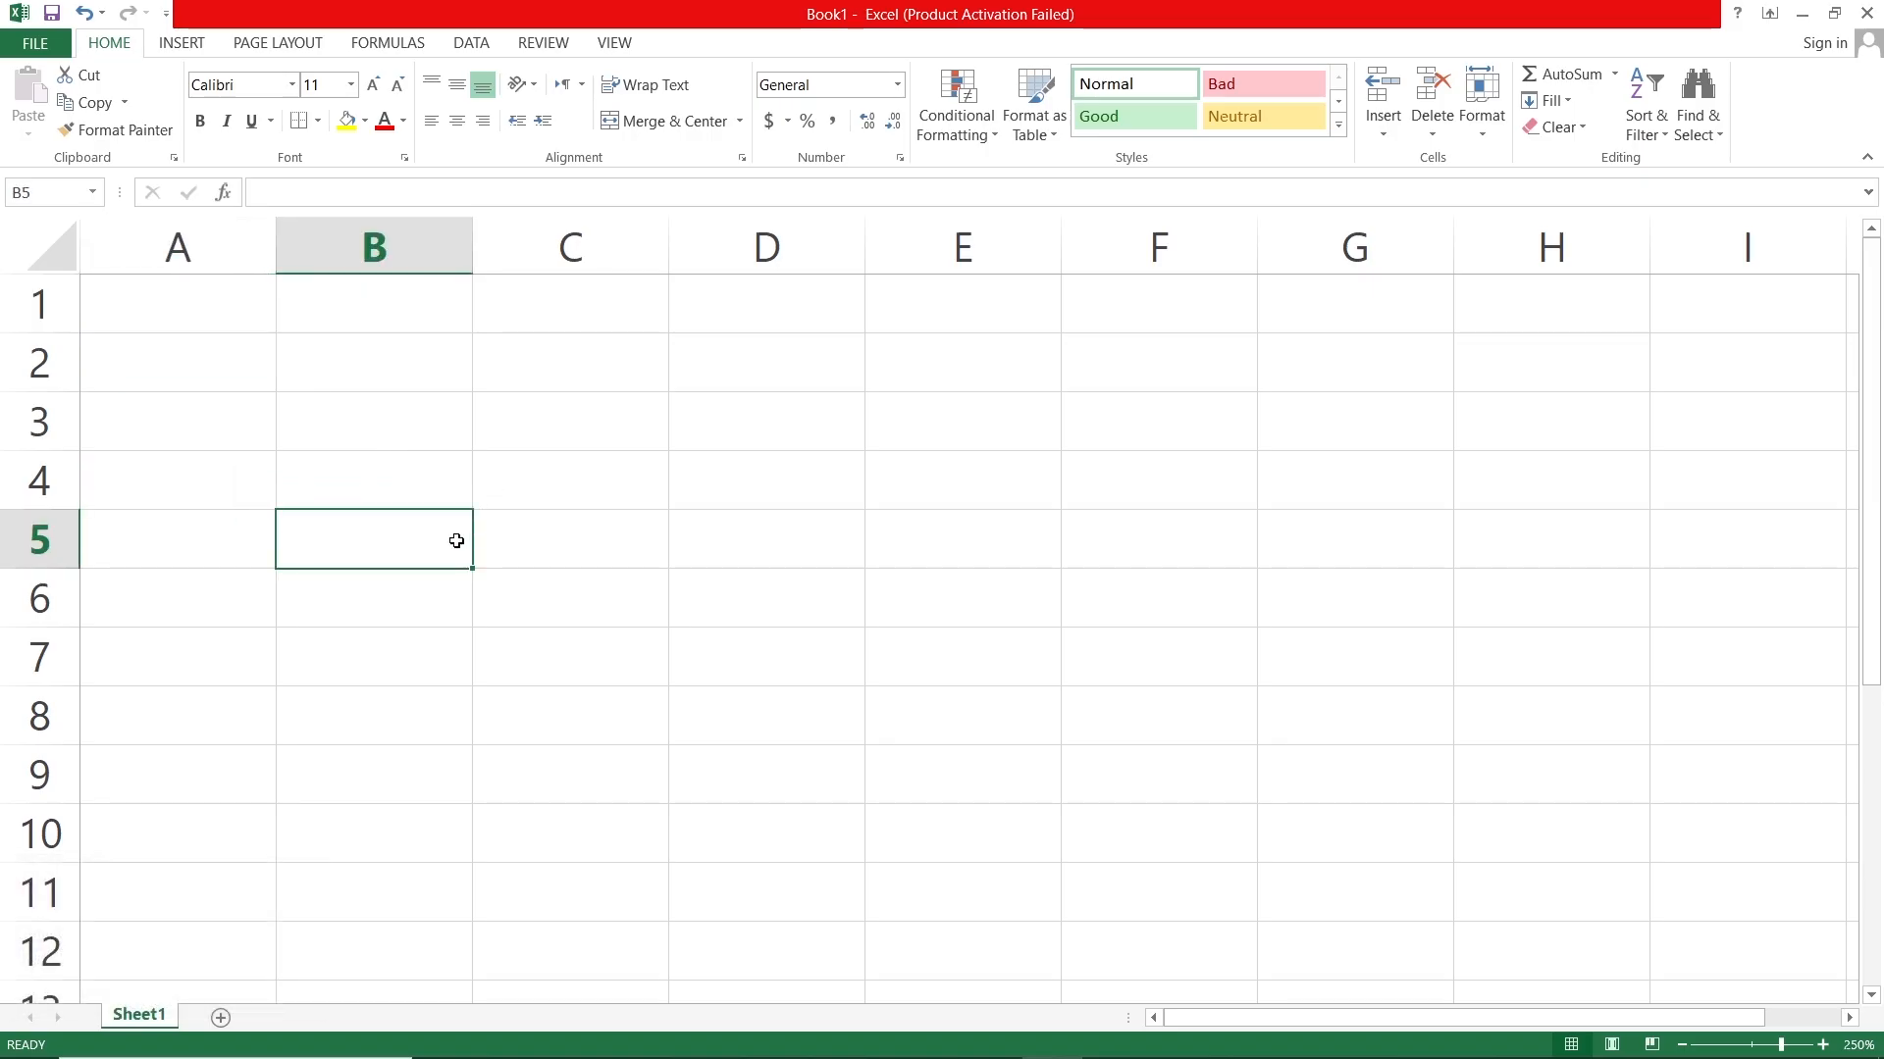
text(united )
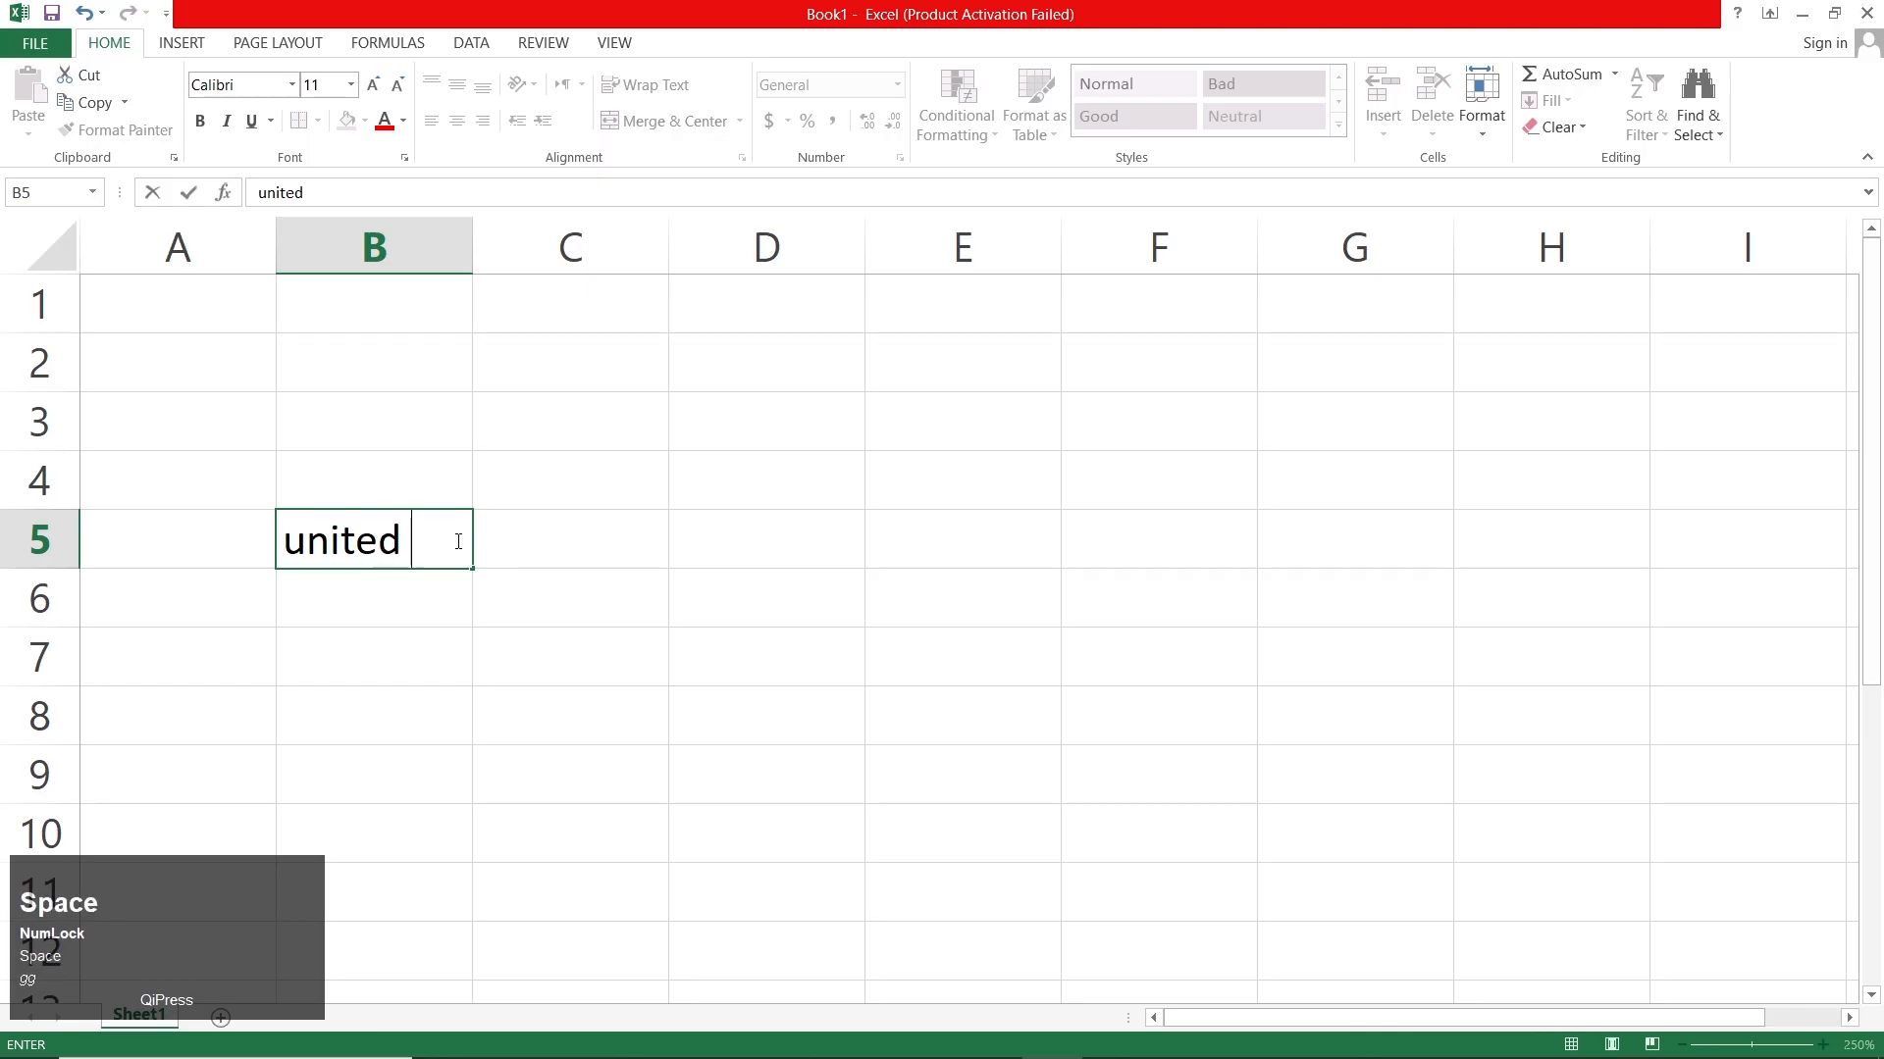
text(states)
key(BackSpace)
key(BackSpace)
key(BackSpace)
key(BackSpace)
key(BackSpace)
key(BackSpace)
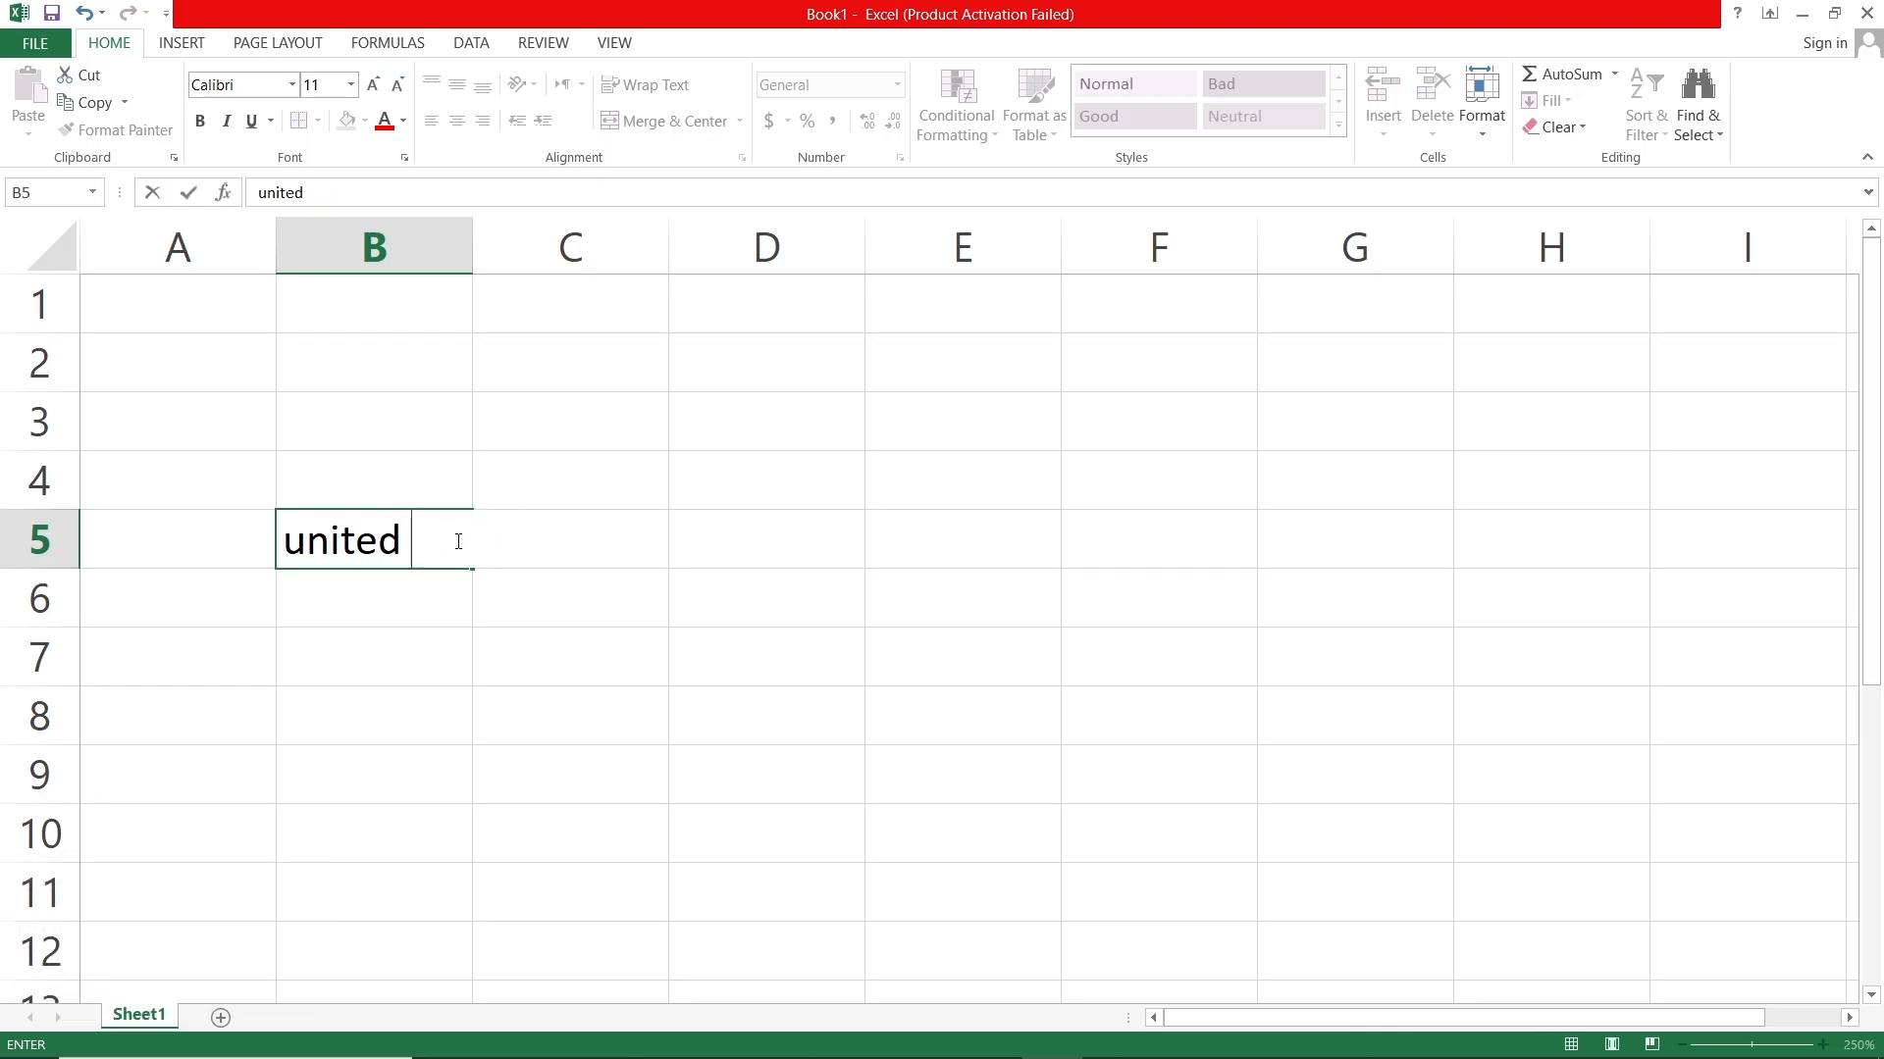
text(people)
key(Return)
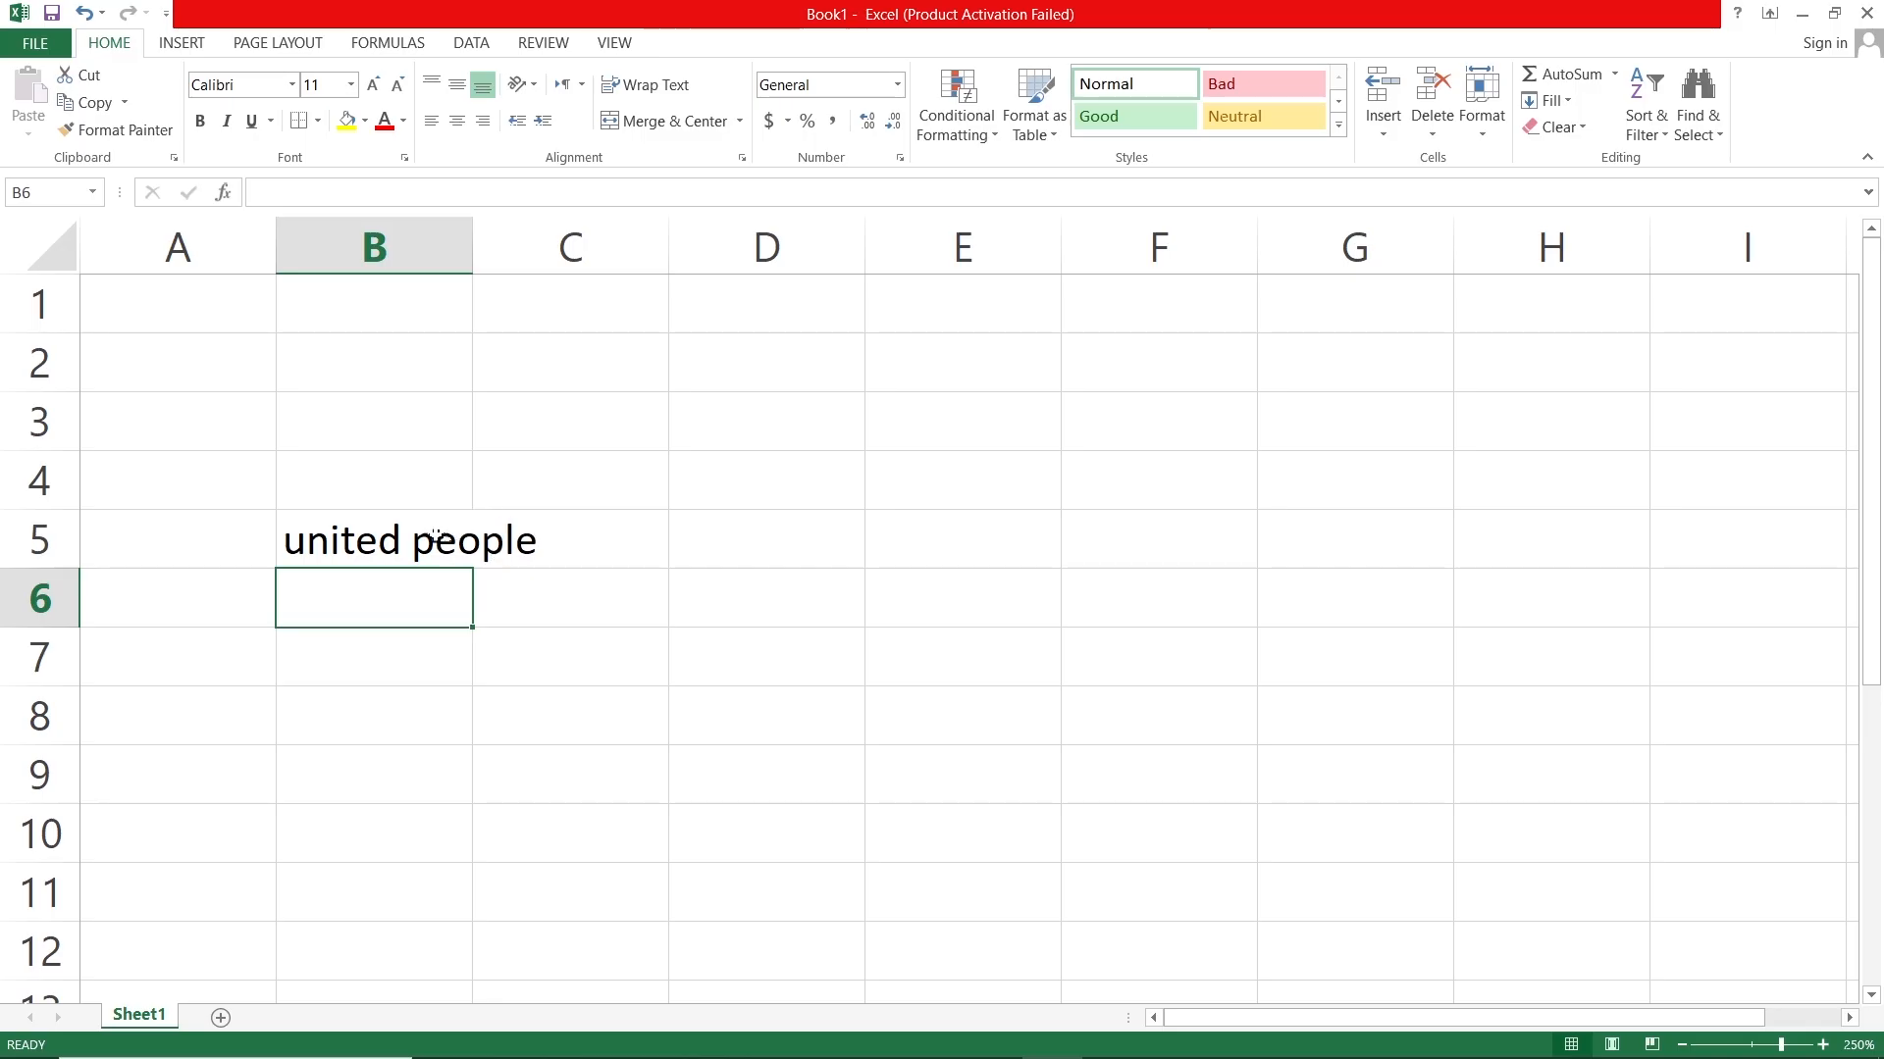
Widen column B to about twice its width and reduce the font size of cell B5 to 8
drag(474, 242, 673, 247)
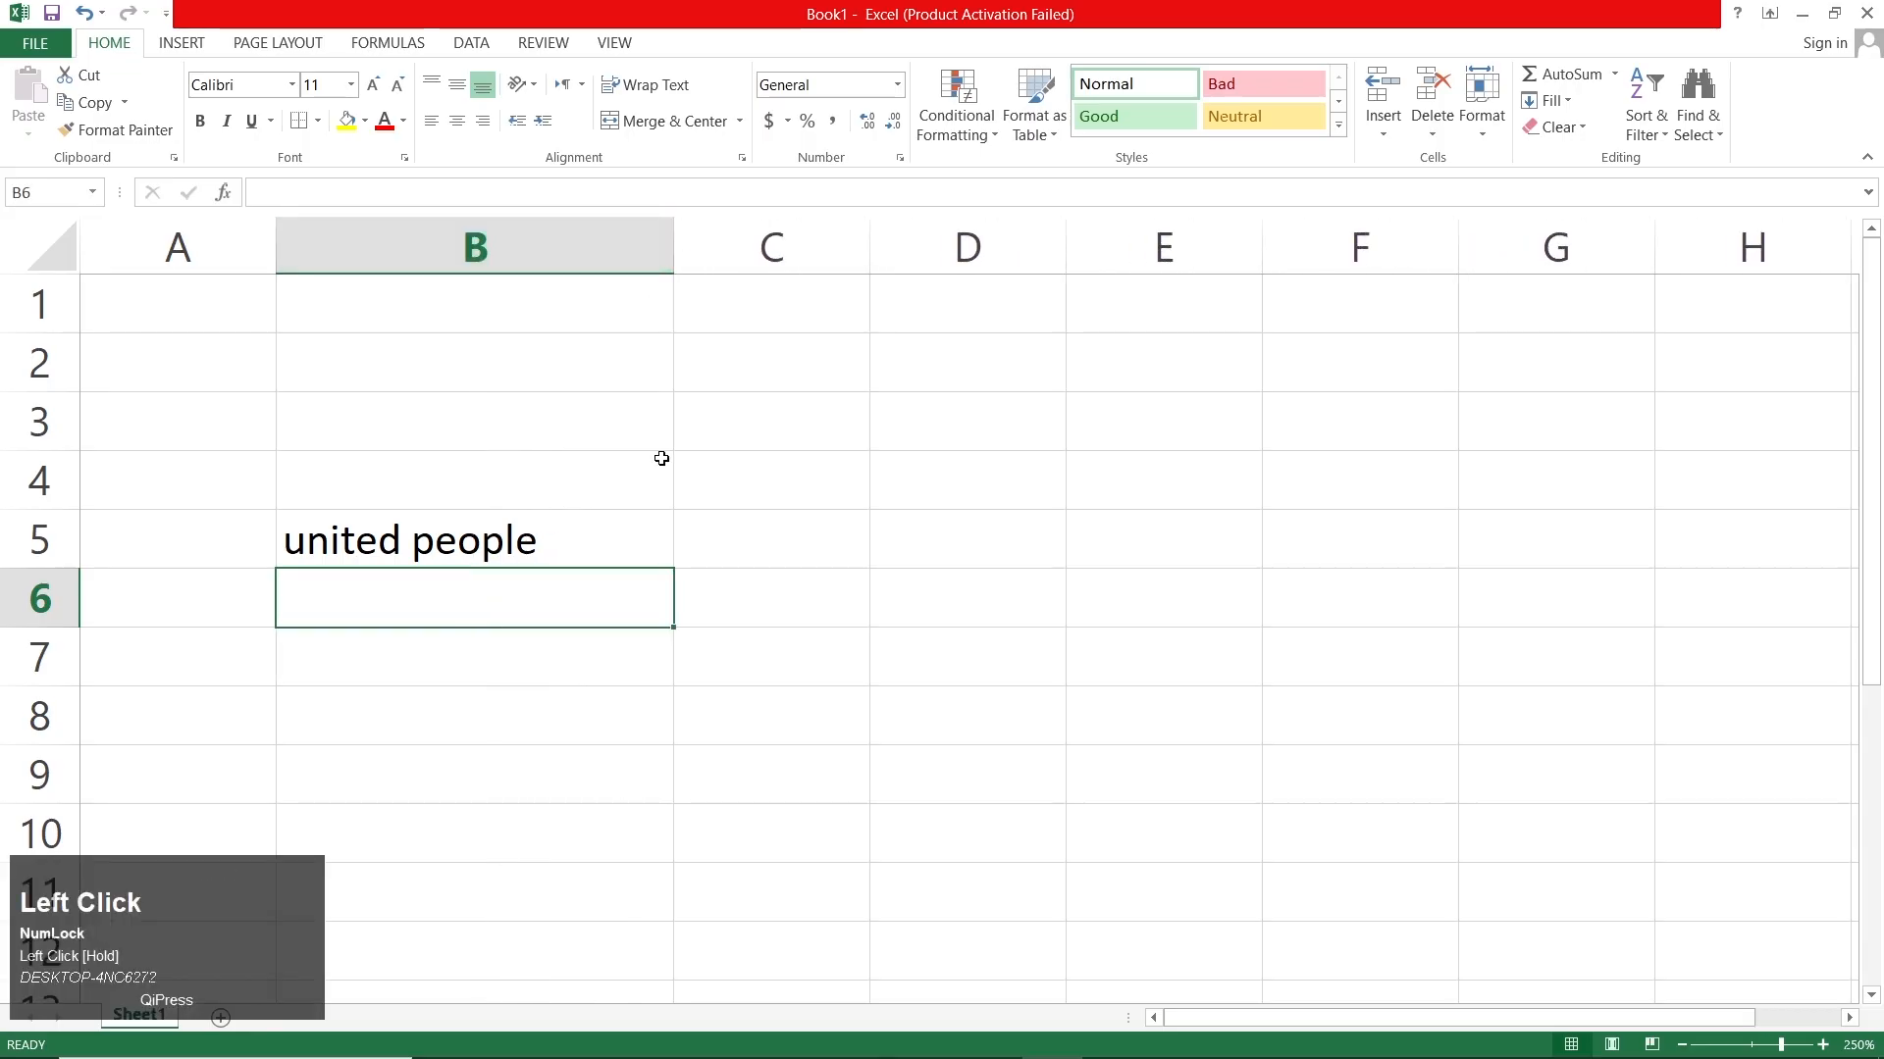
key(Up)
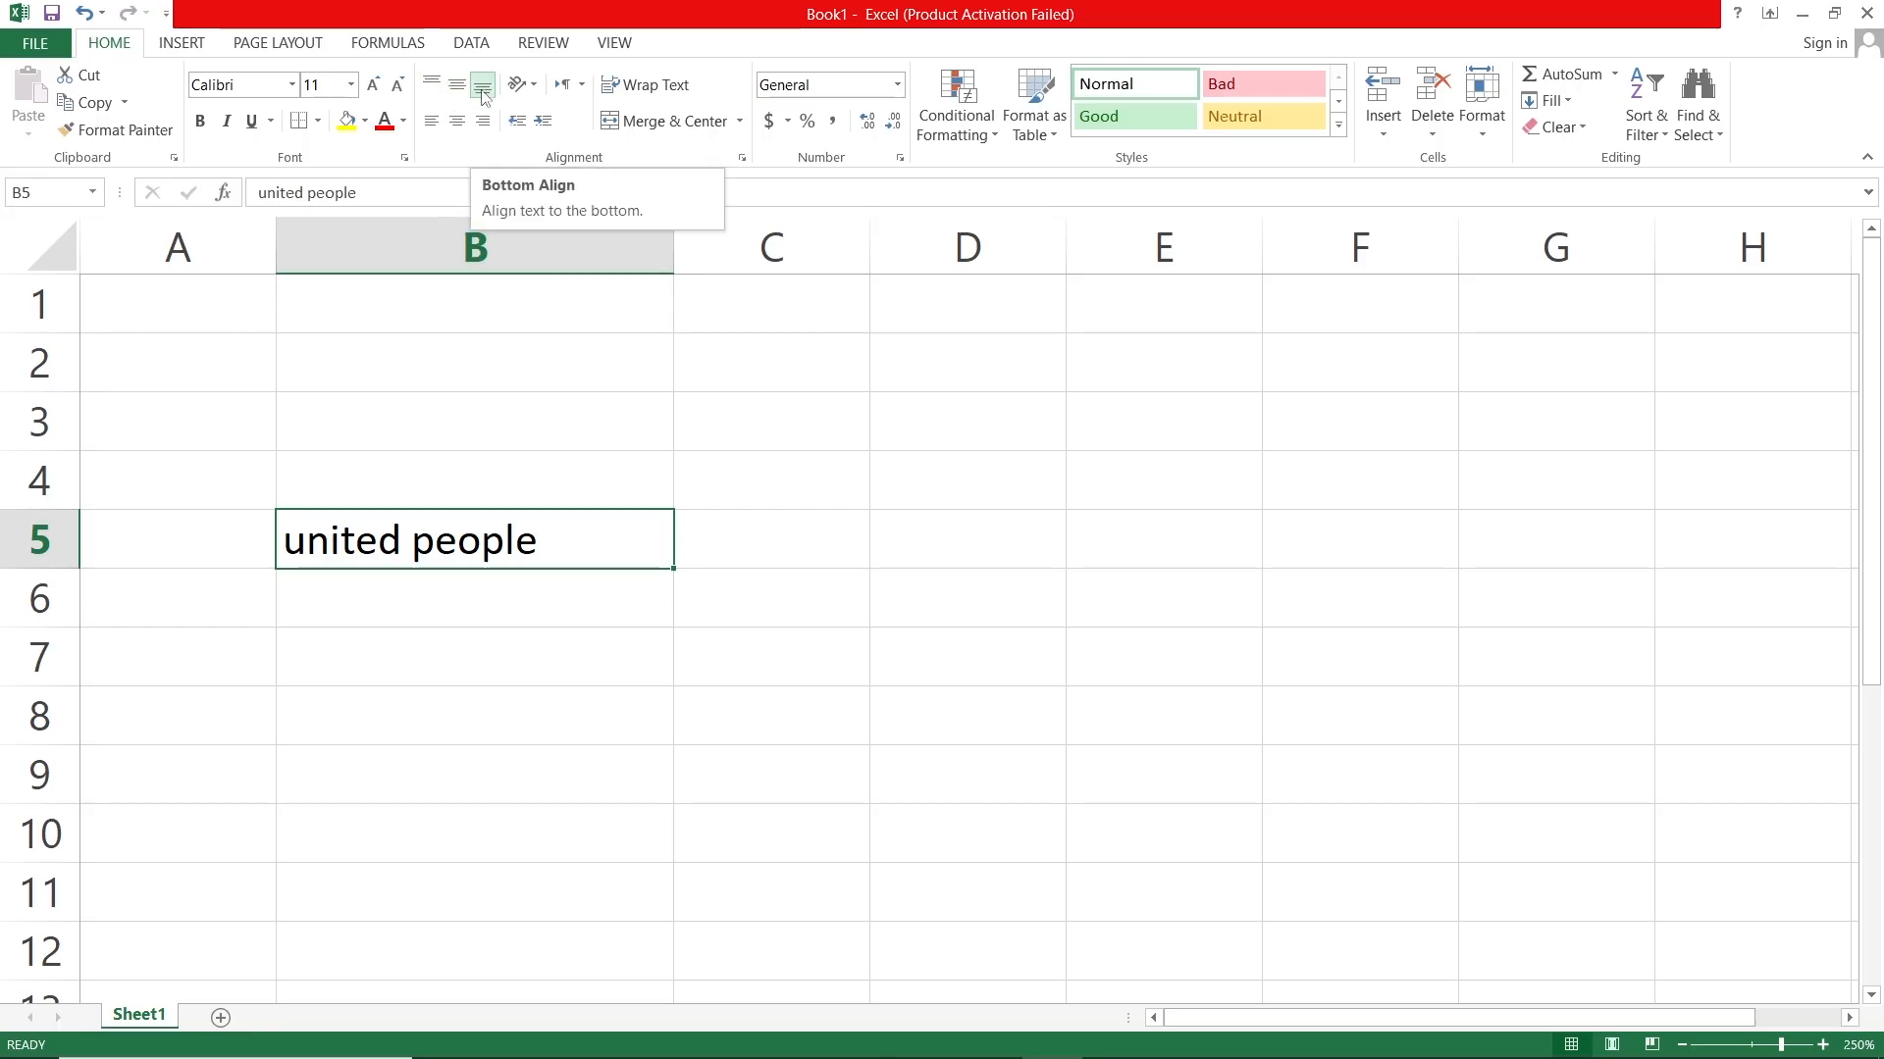
click(395, 85)
click(395, 85)
click(395, 85)
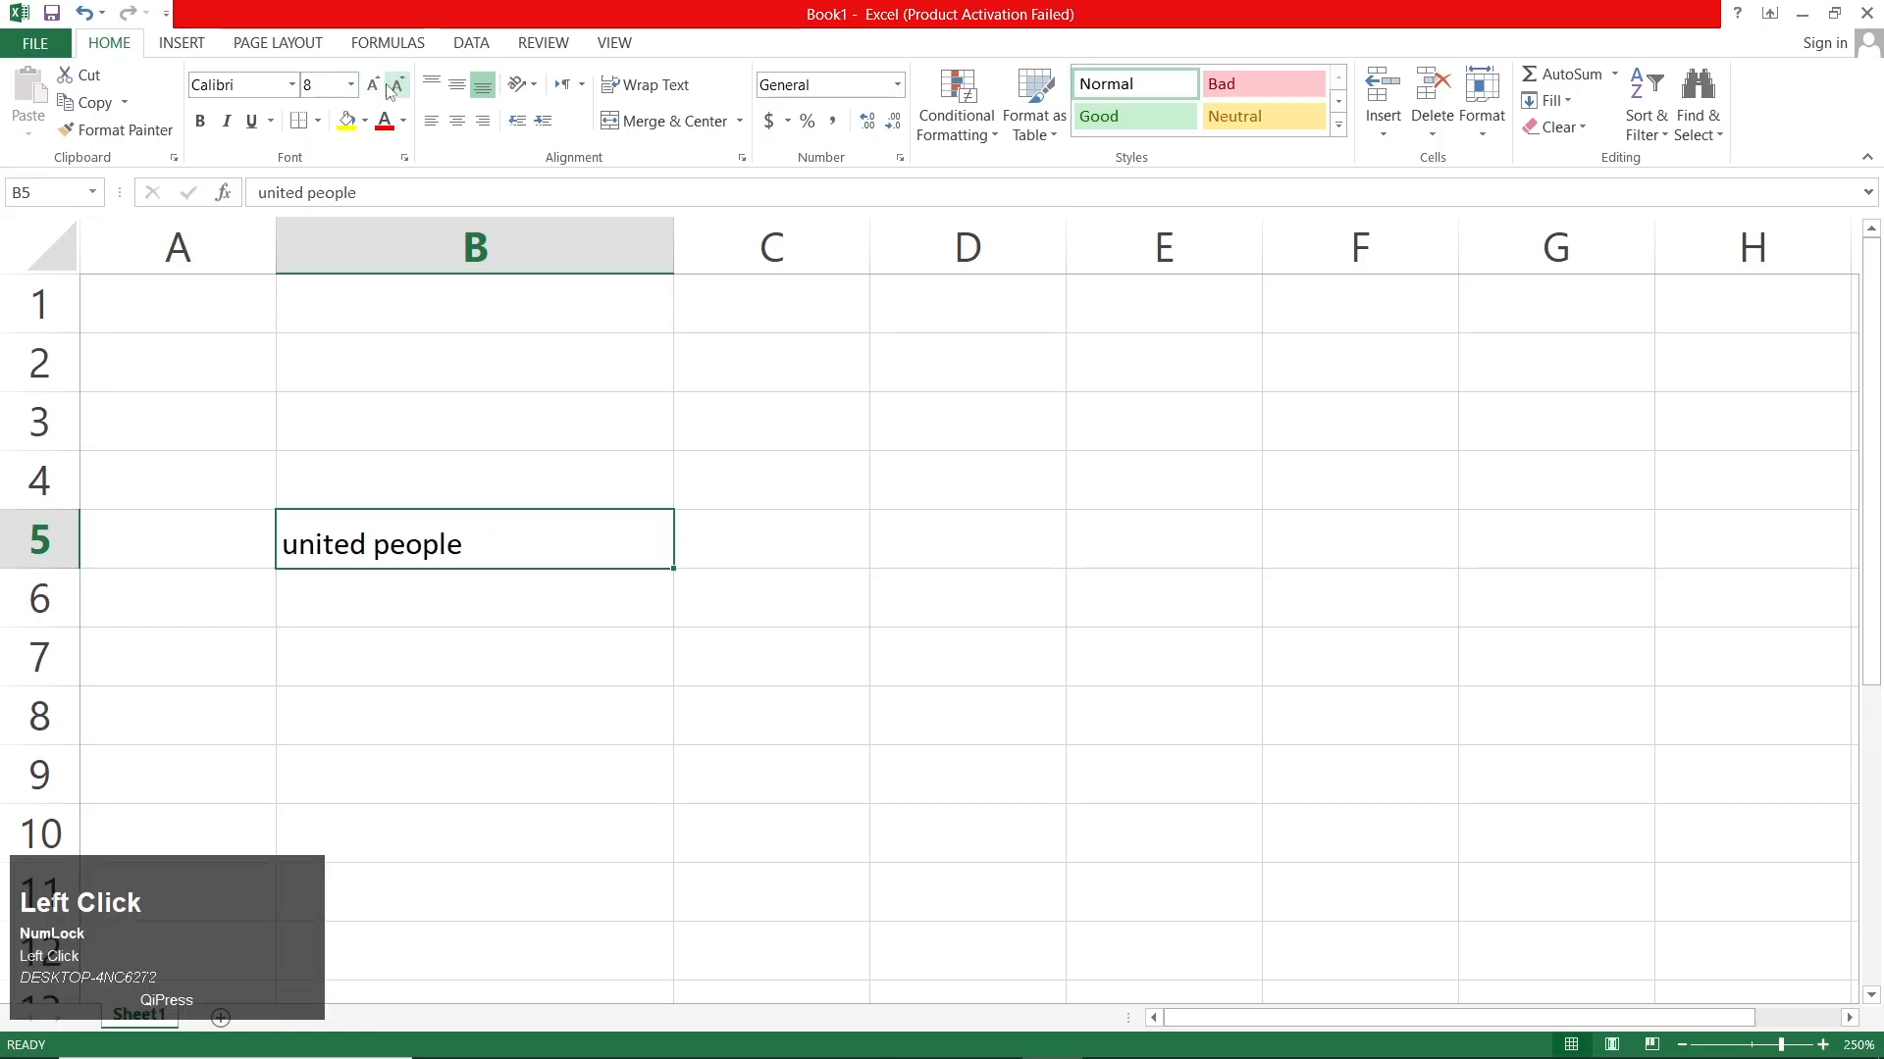
Try middle, top and bottom alignment on cell B5, and settle on middle vertical alignment with horizontal centering
scroll(290, 501, down, 1)
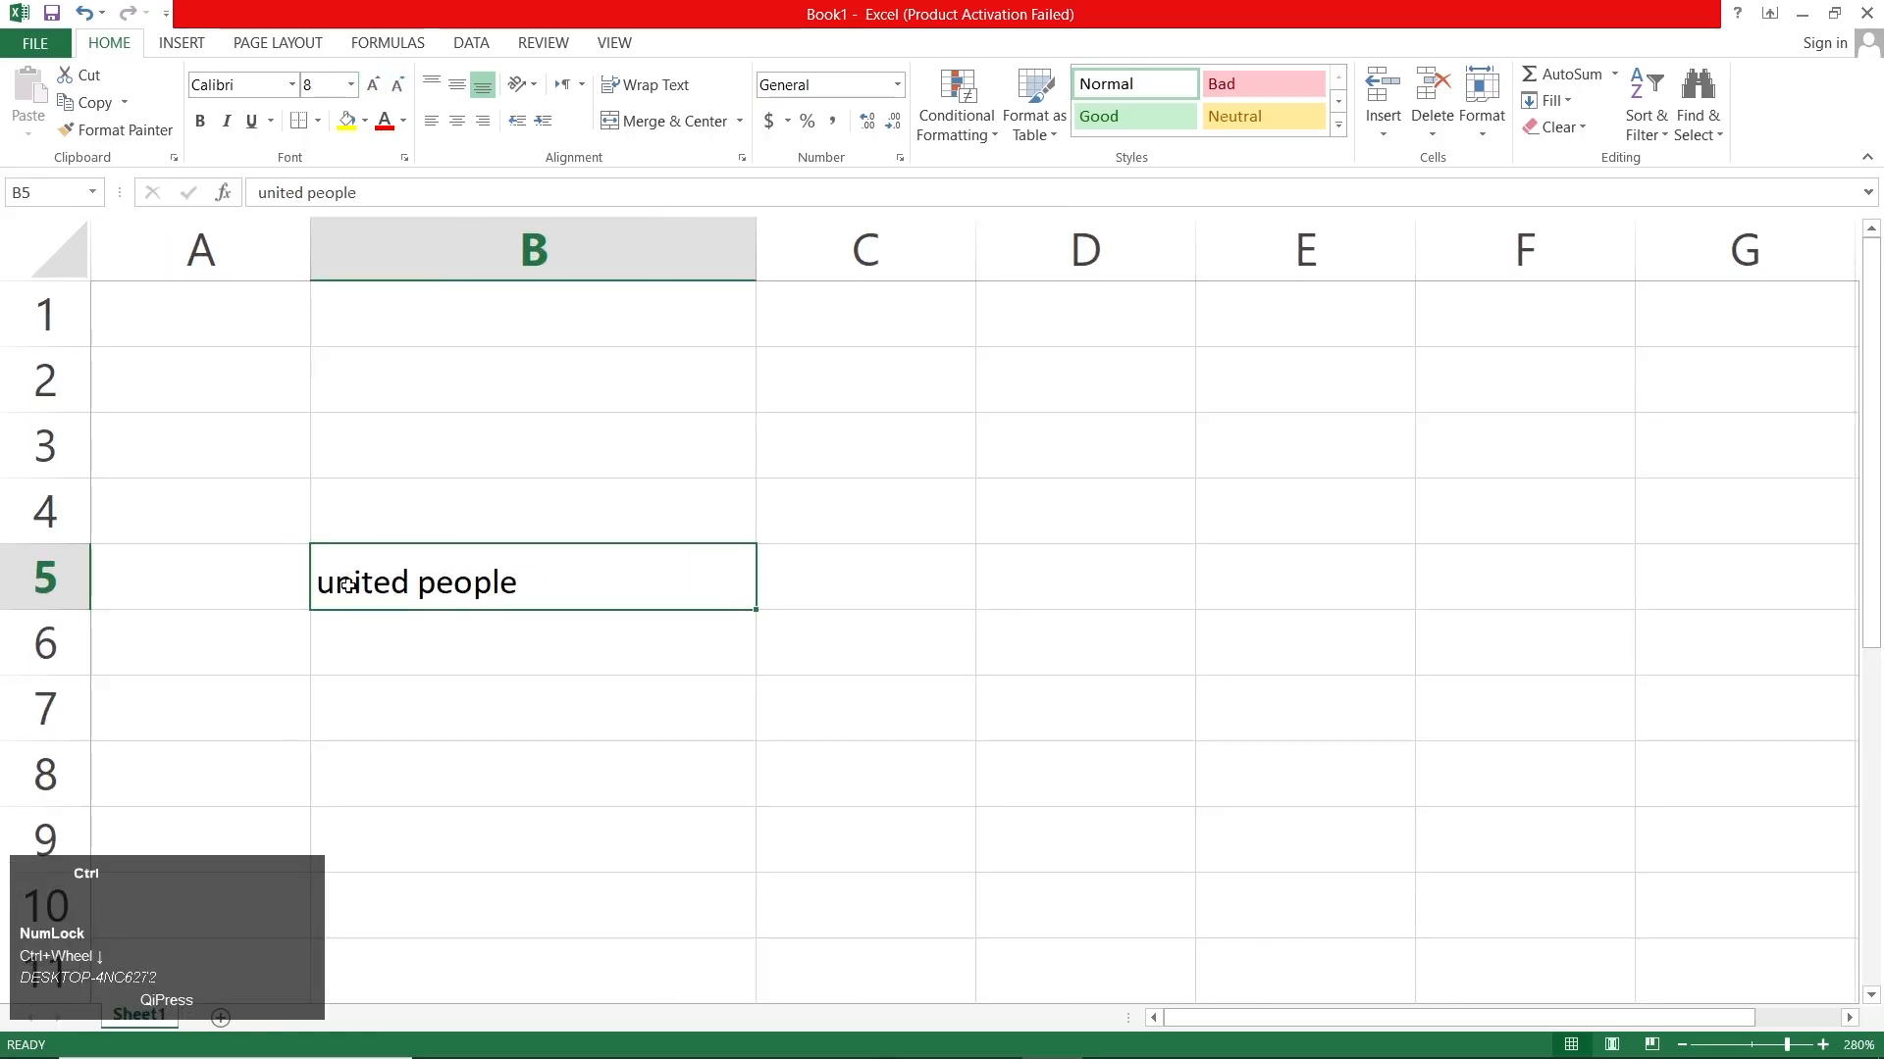
ctrl+scroll(347, 581, up, 5)
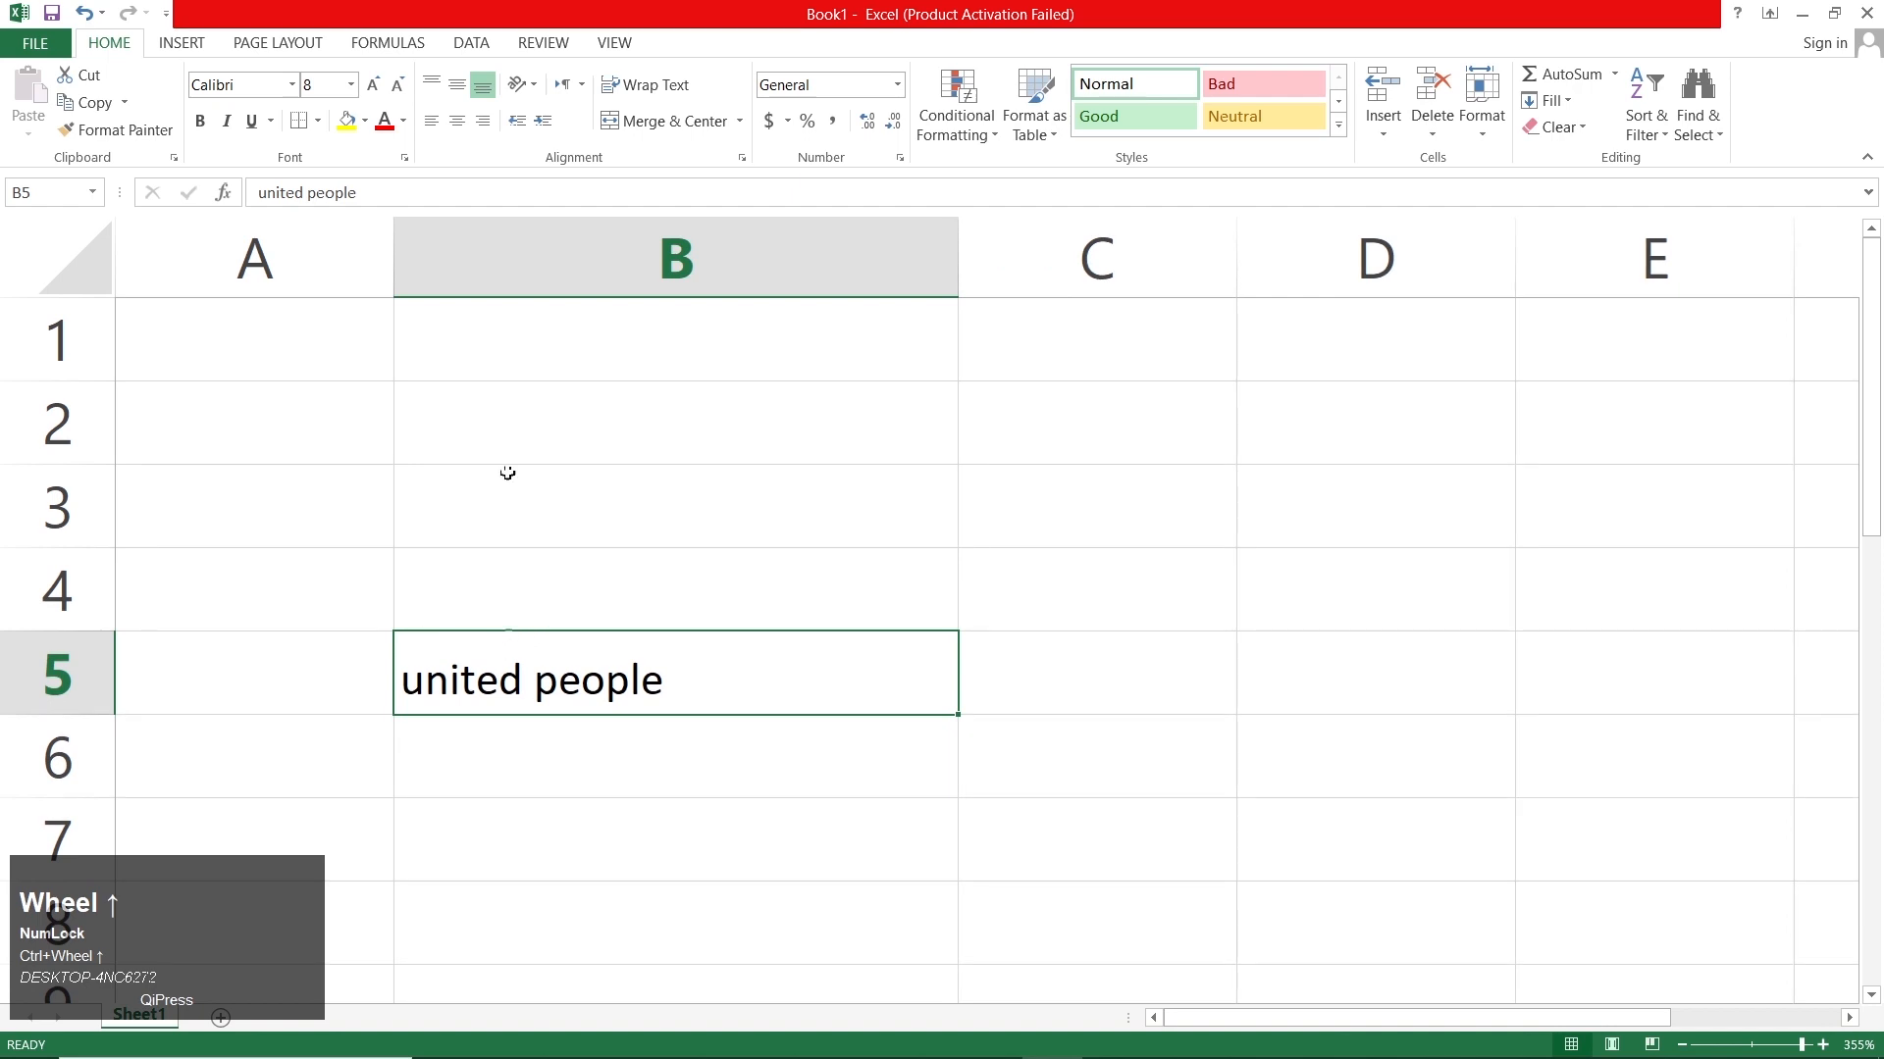
click(458, 87)
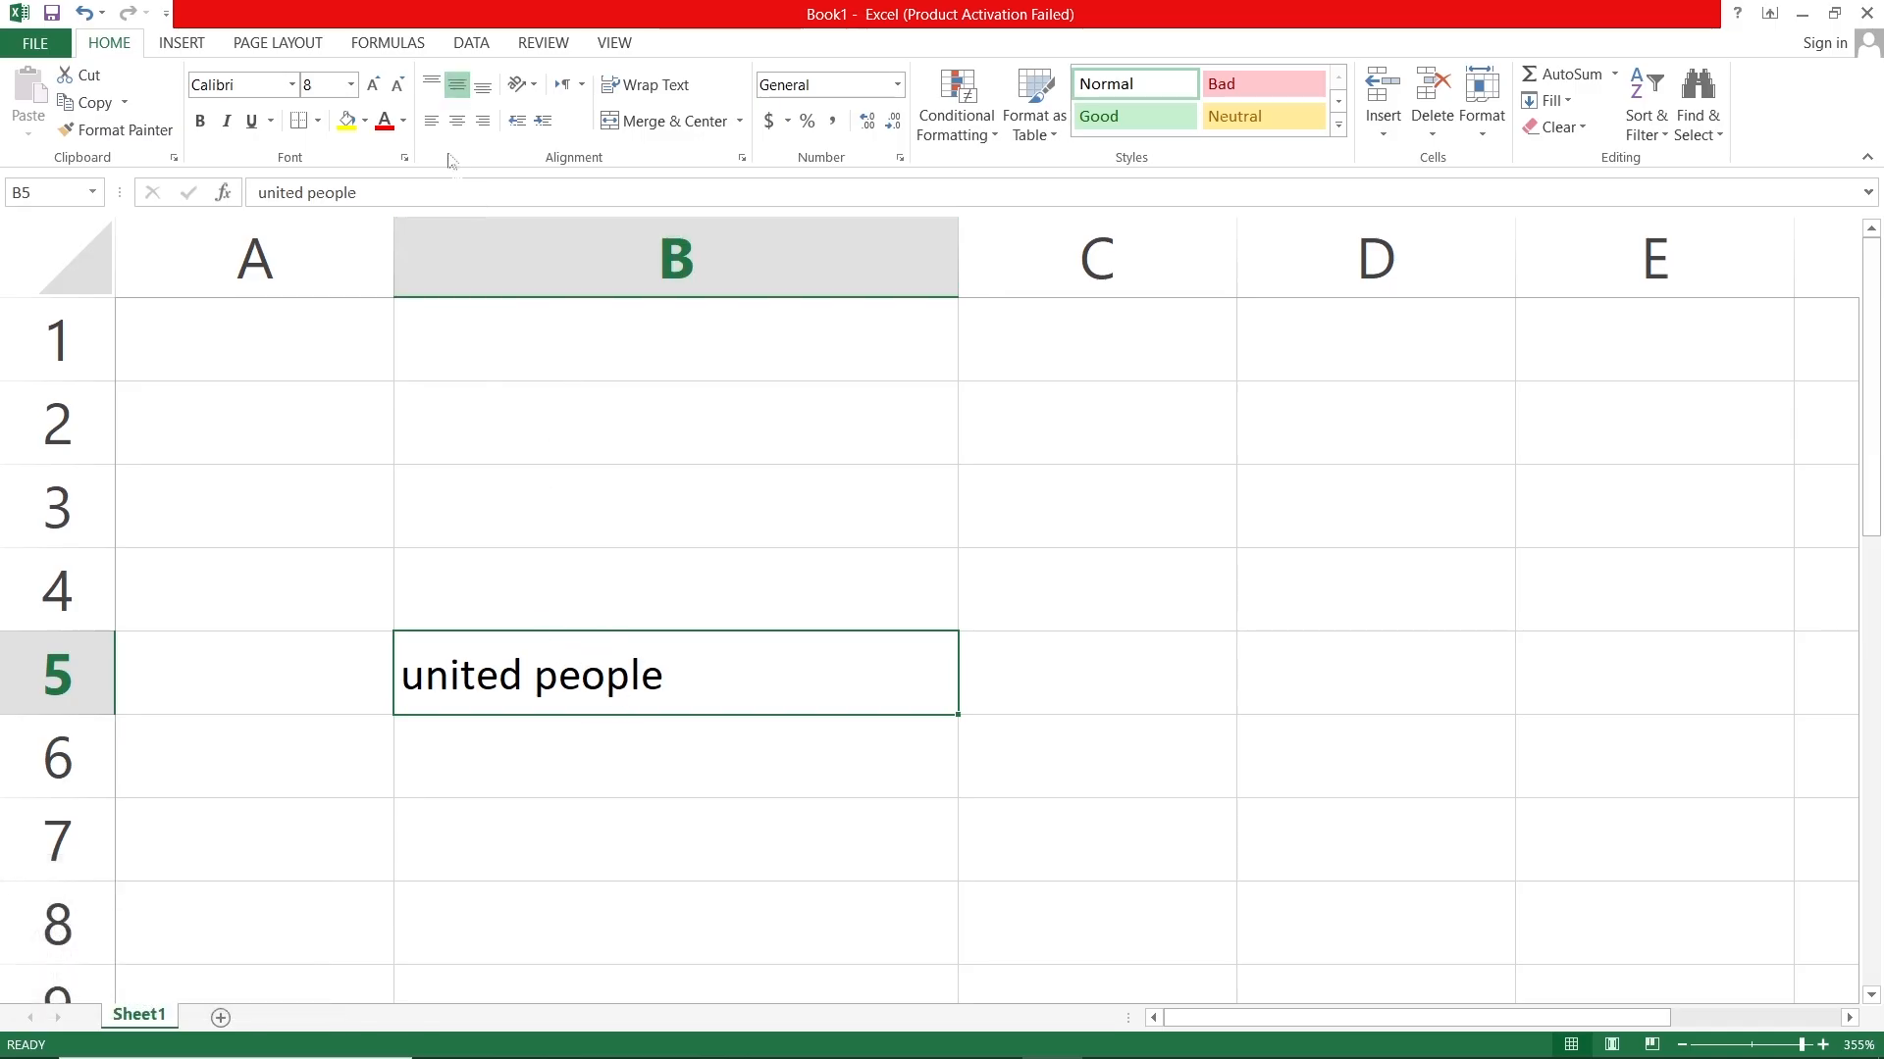
click(444, 90)
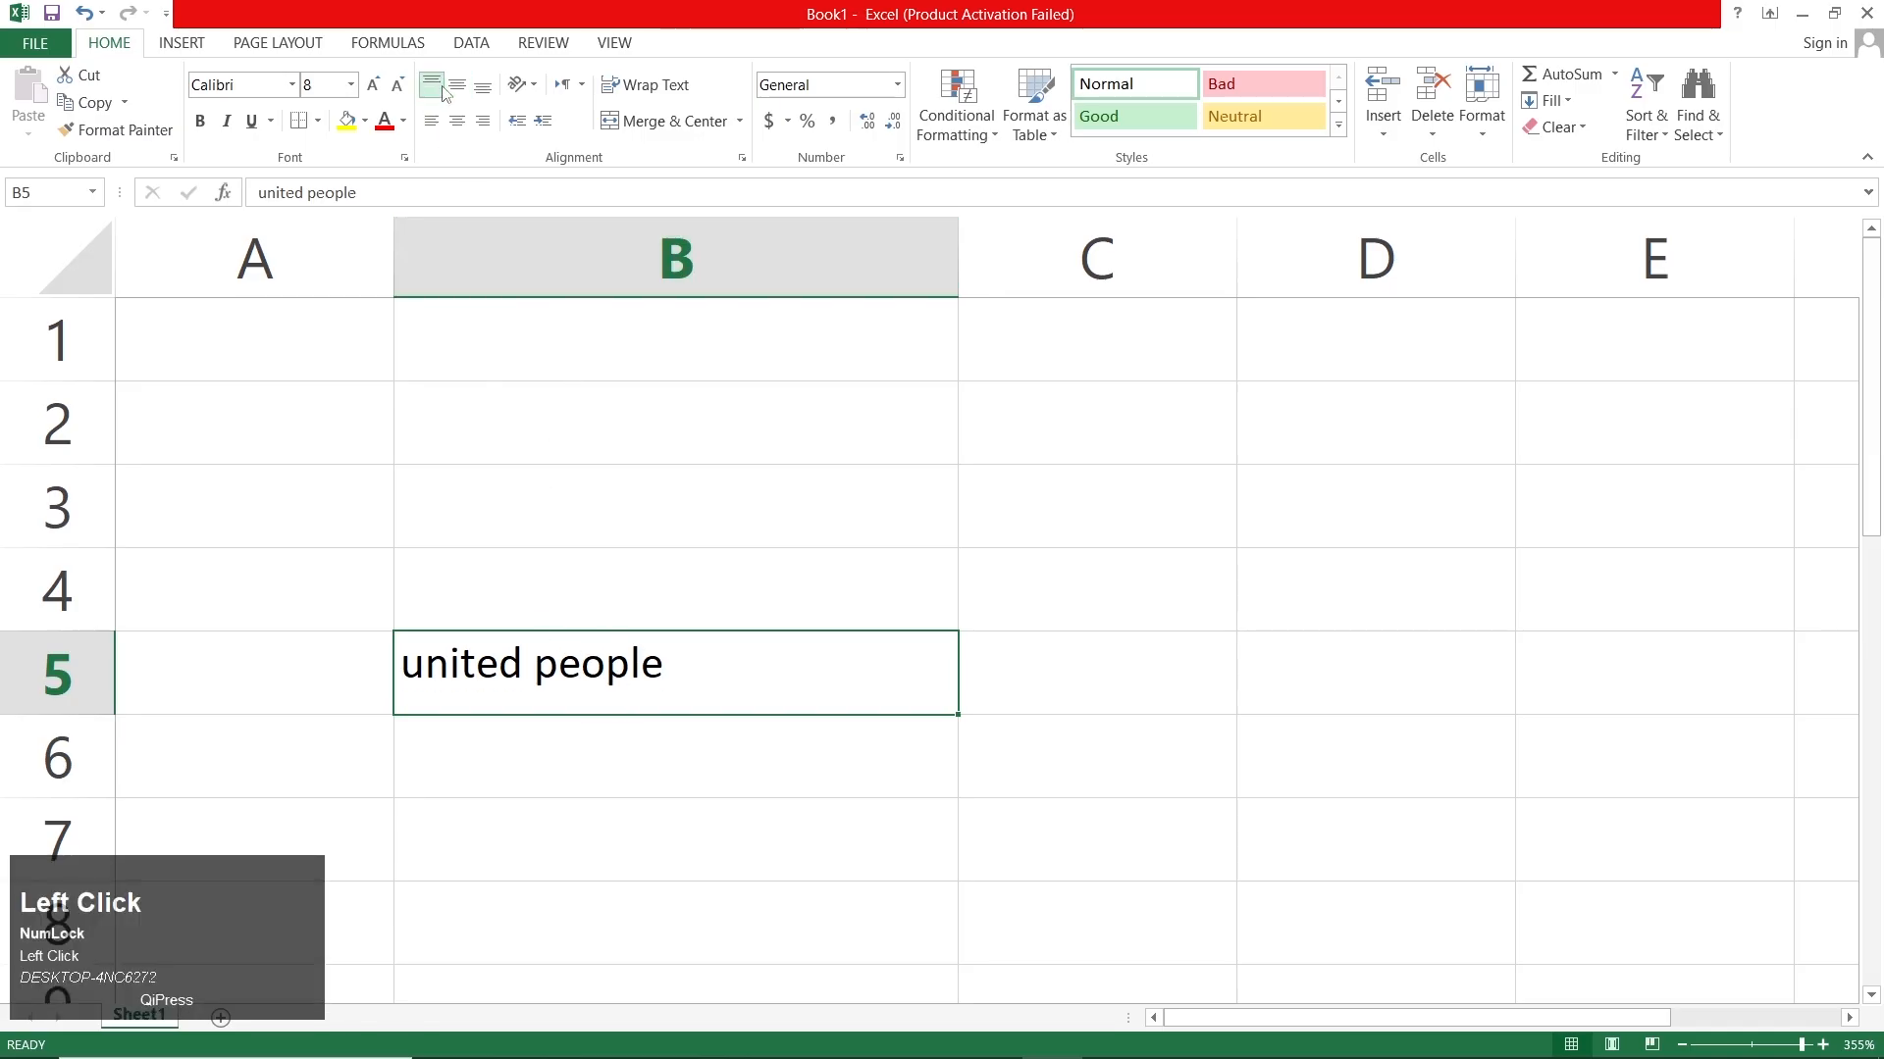
click(484, 87)
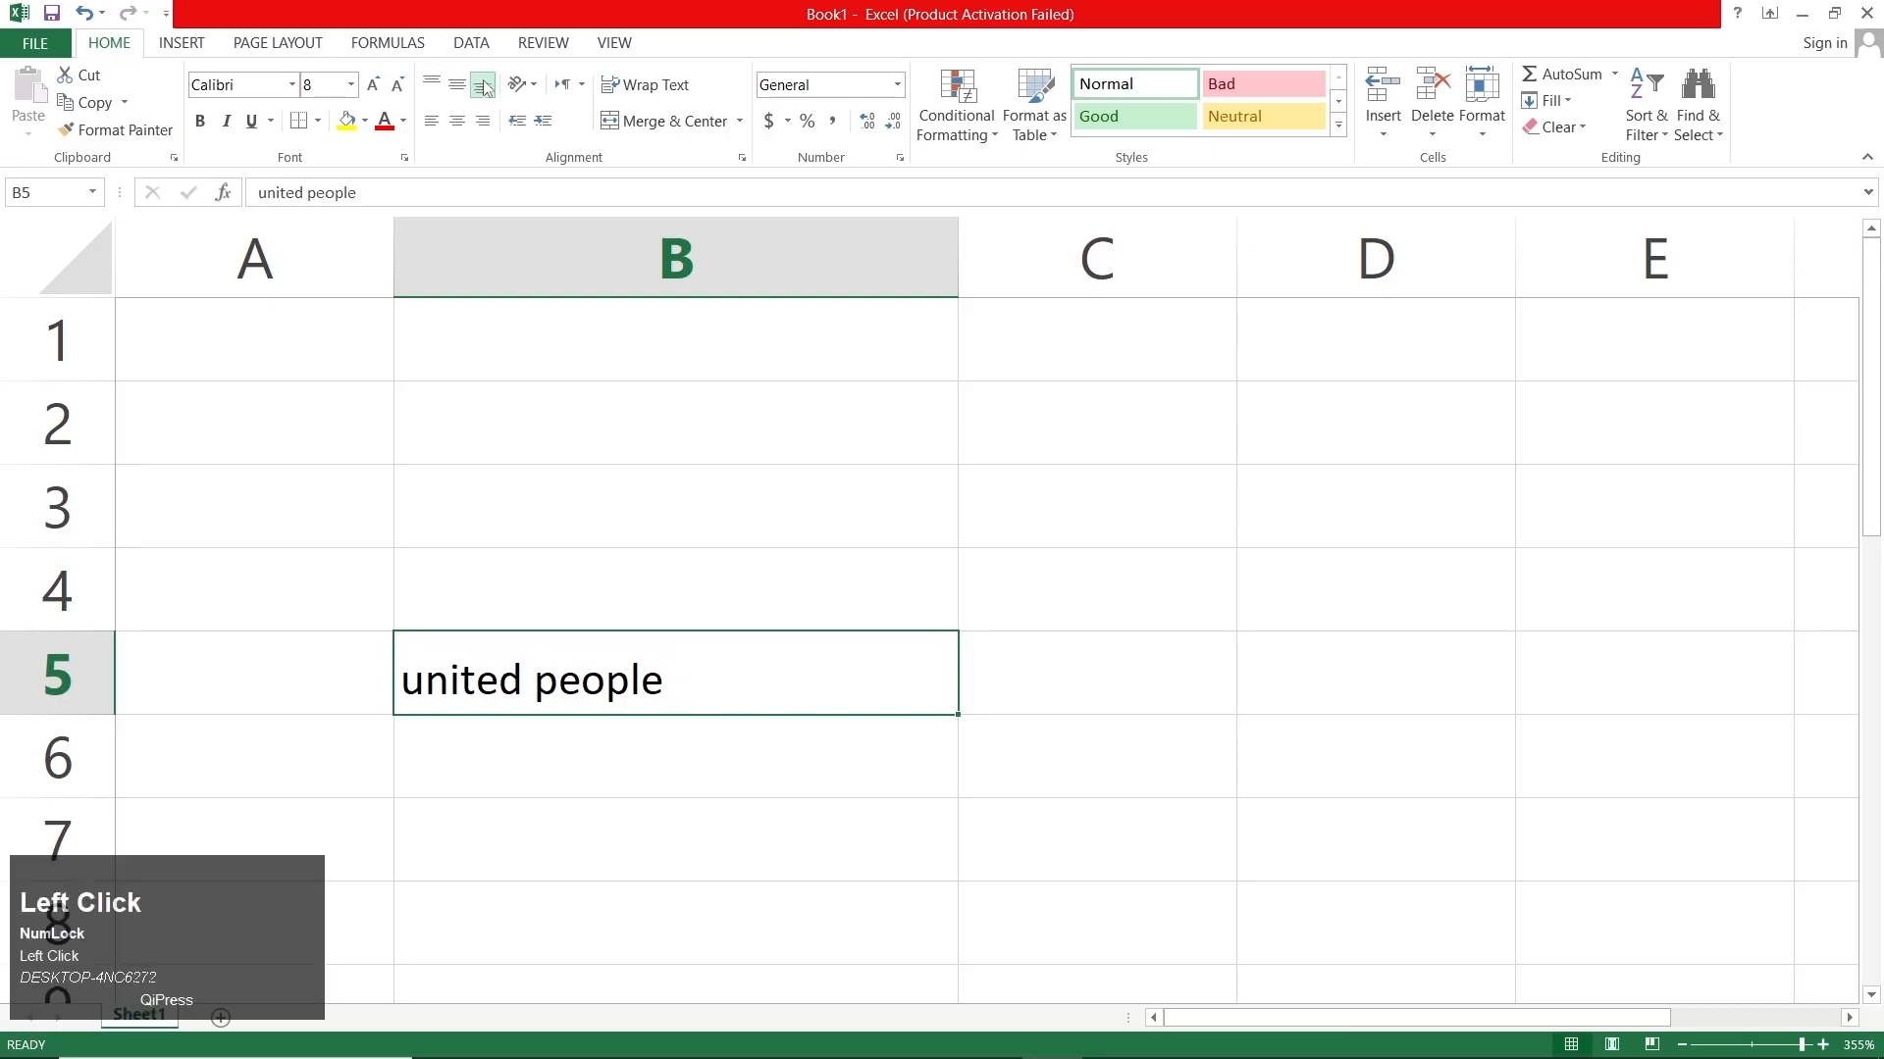
click(457, 87)
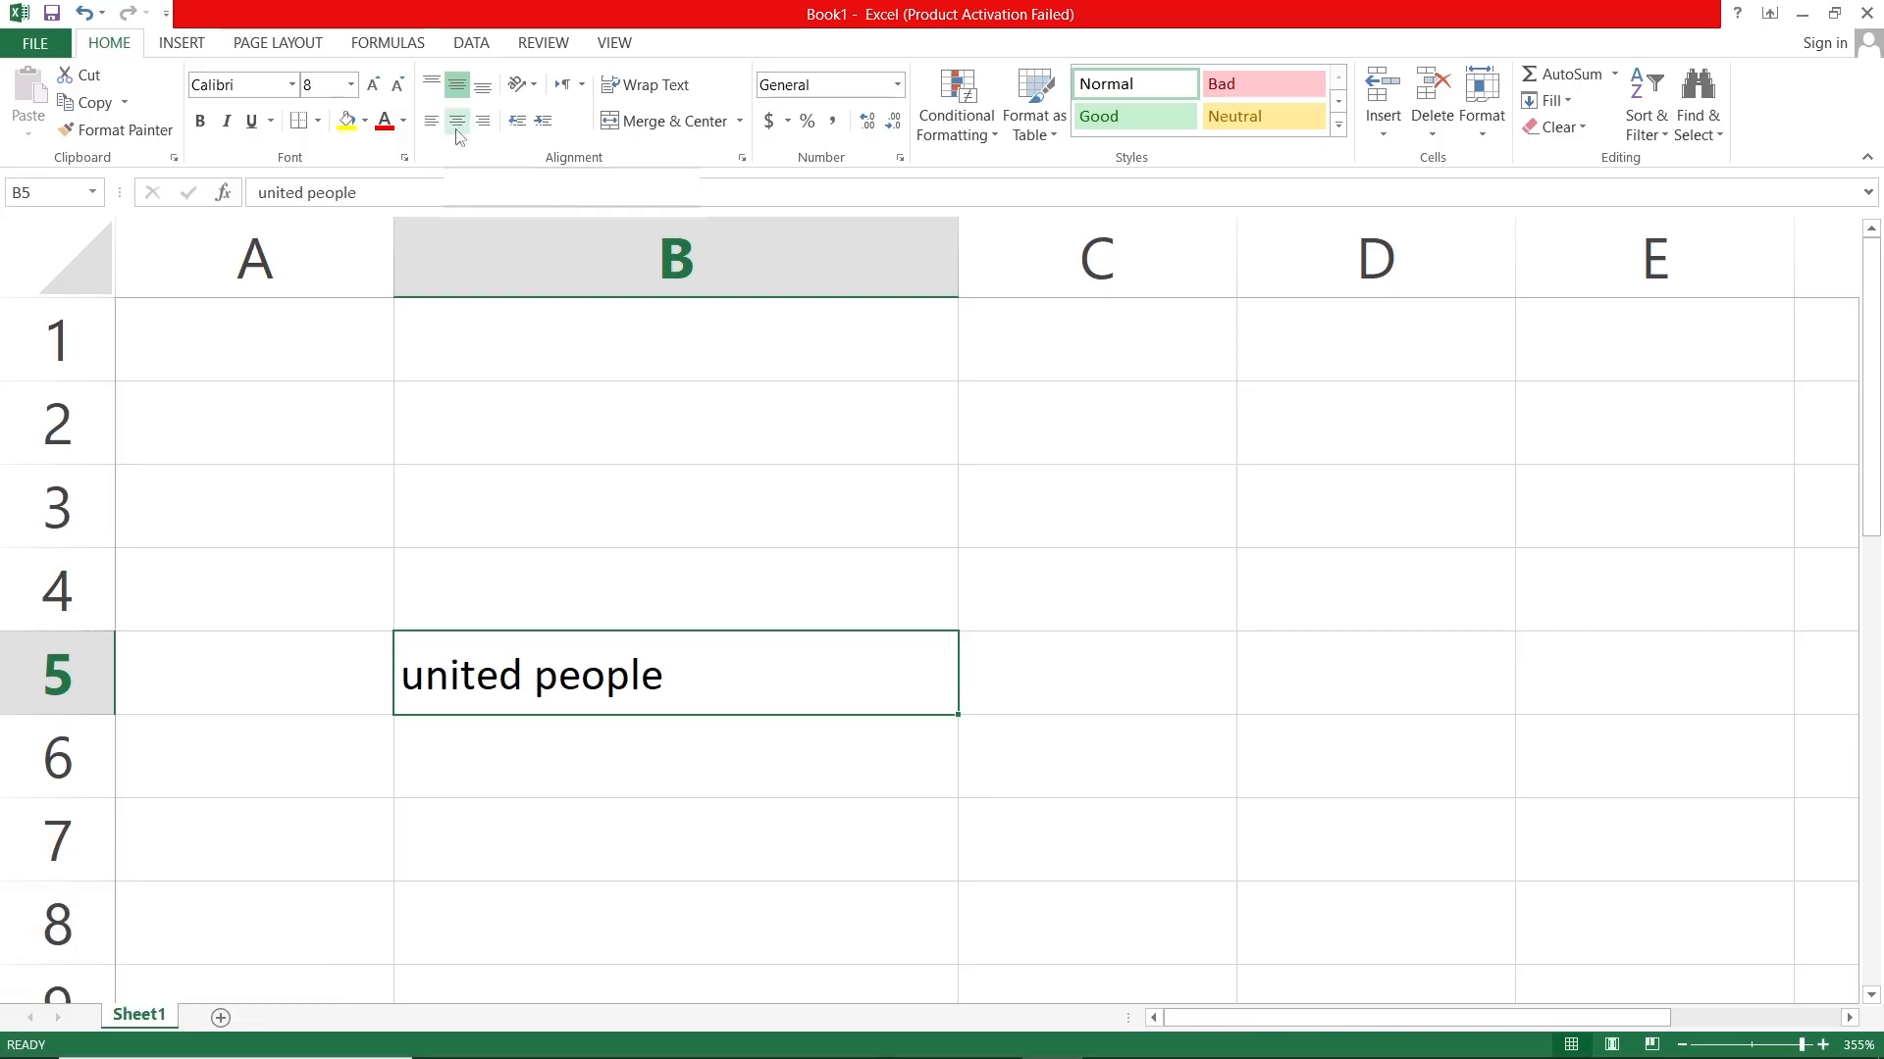
click(457, 132)
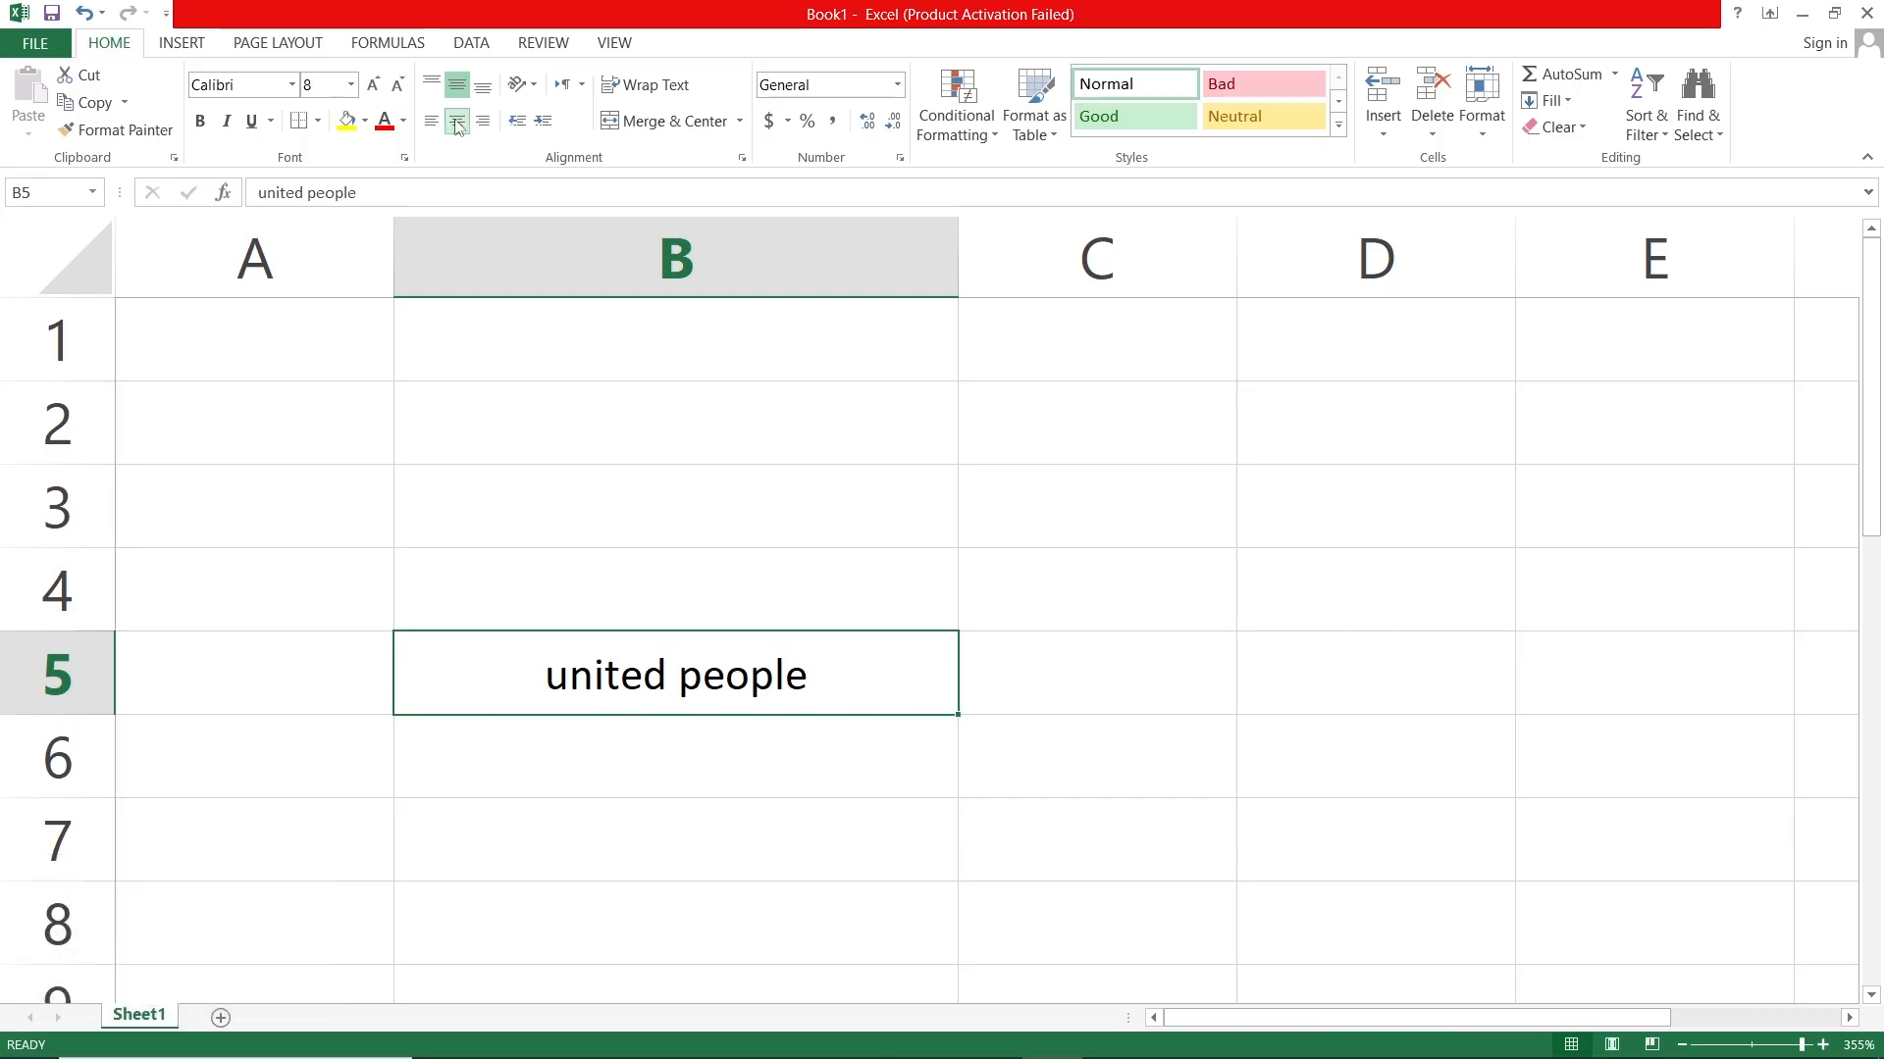
Try increasing the indent of the text in B5 several levels and decreasing it again
click(520, 122)
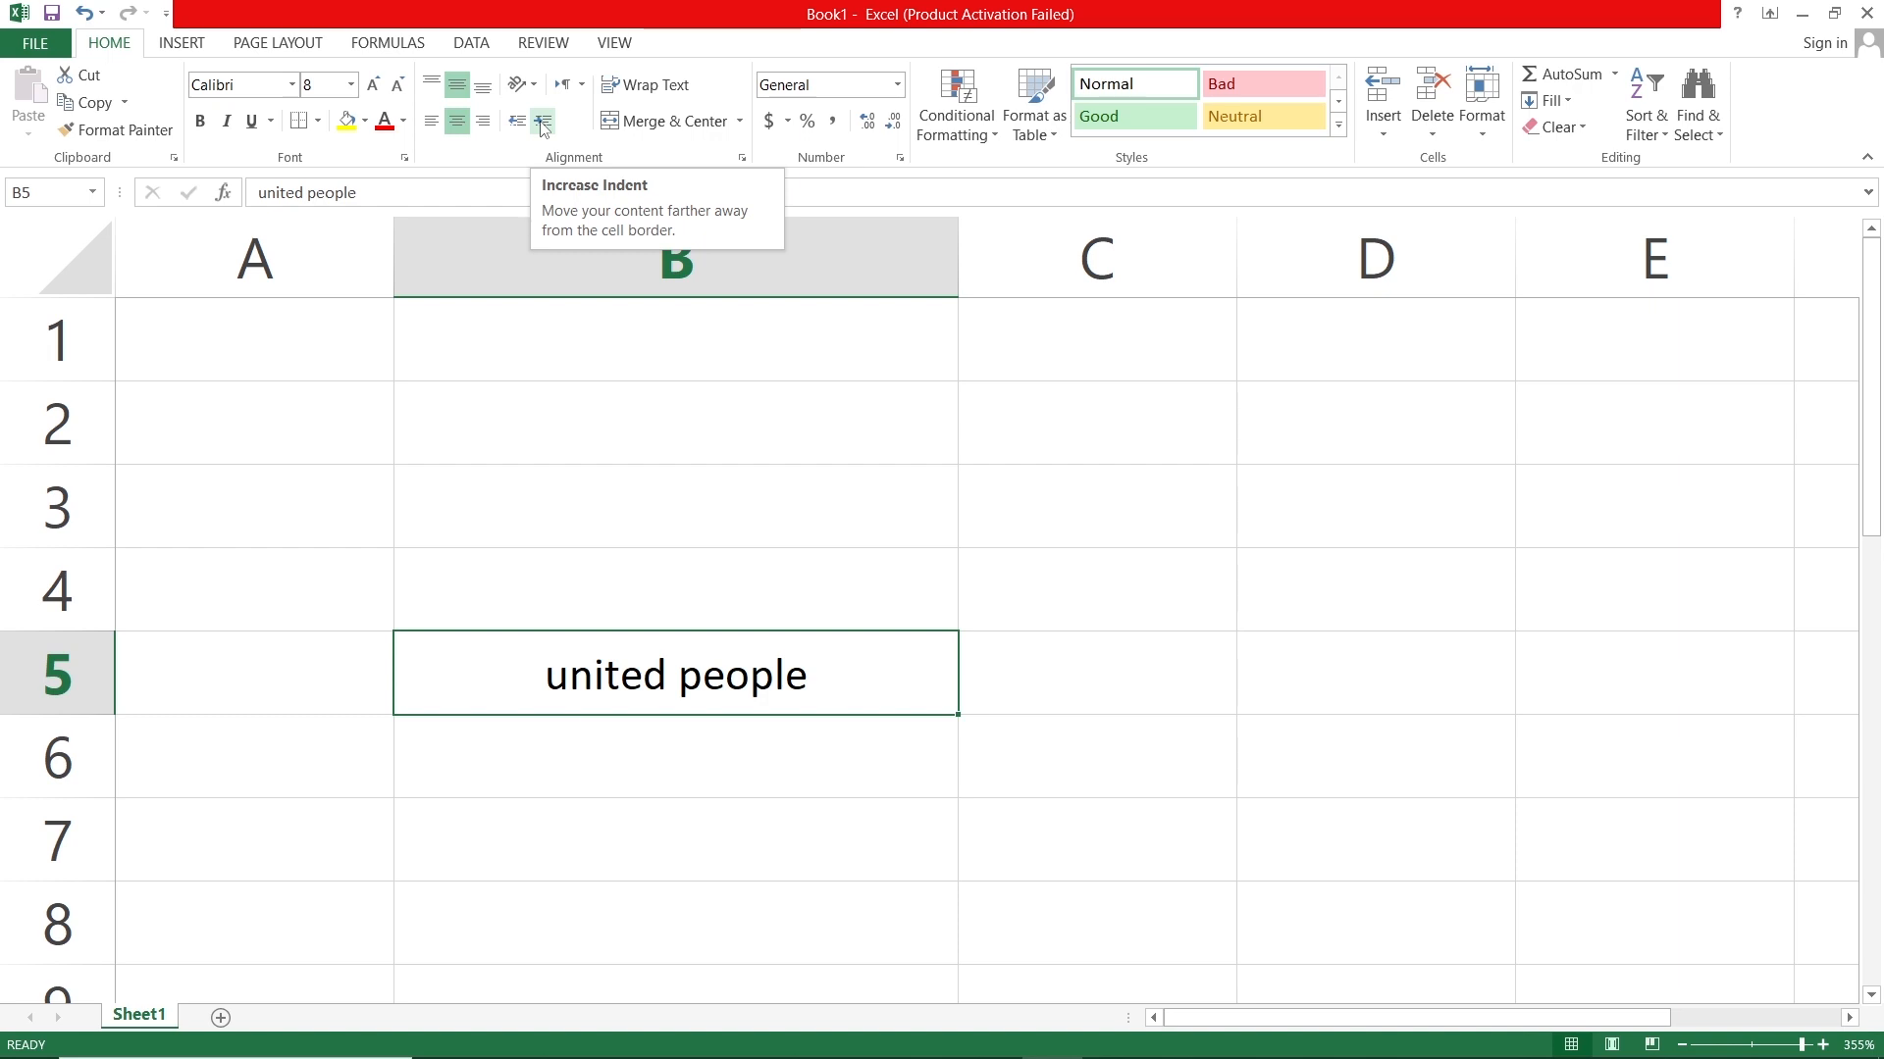
click(540, 121)
click(541, 122)
click(541, 122)
click(540, 122)
click(541, 121)
click(540, 122)
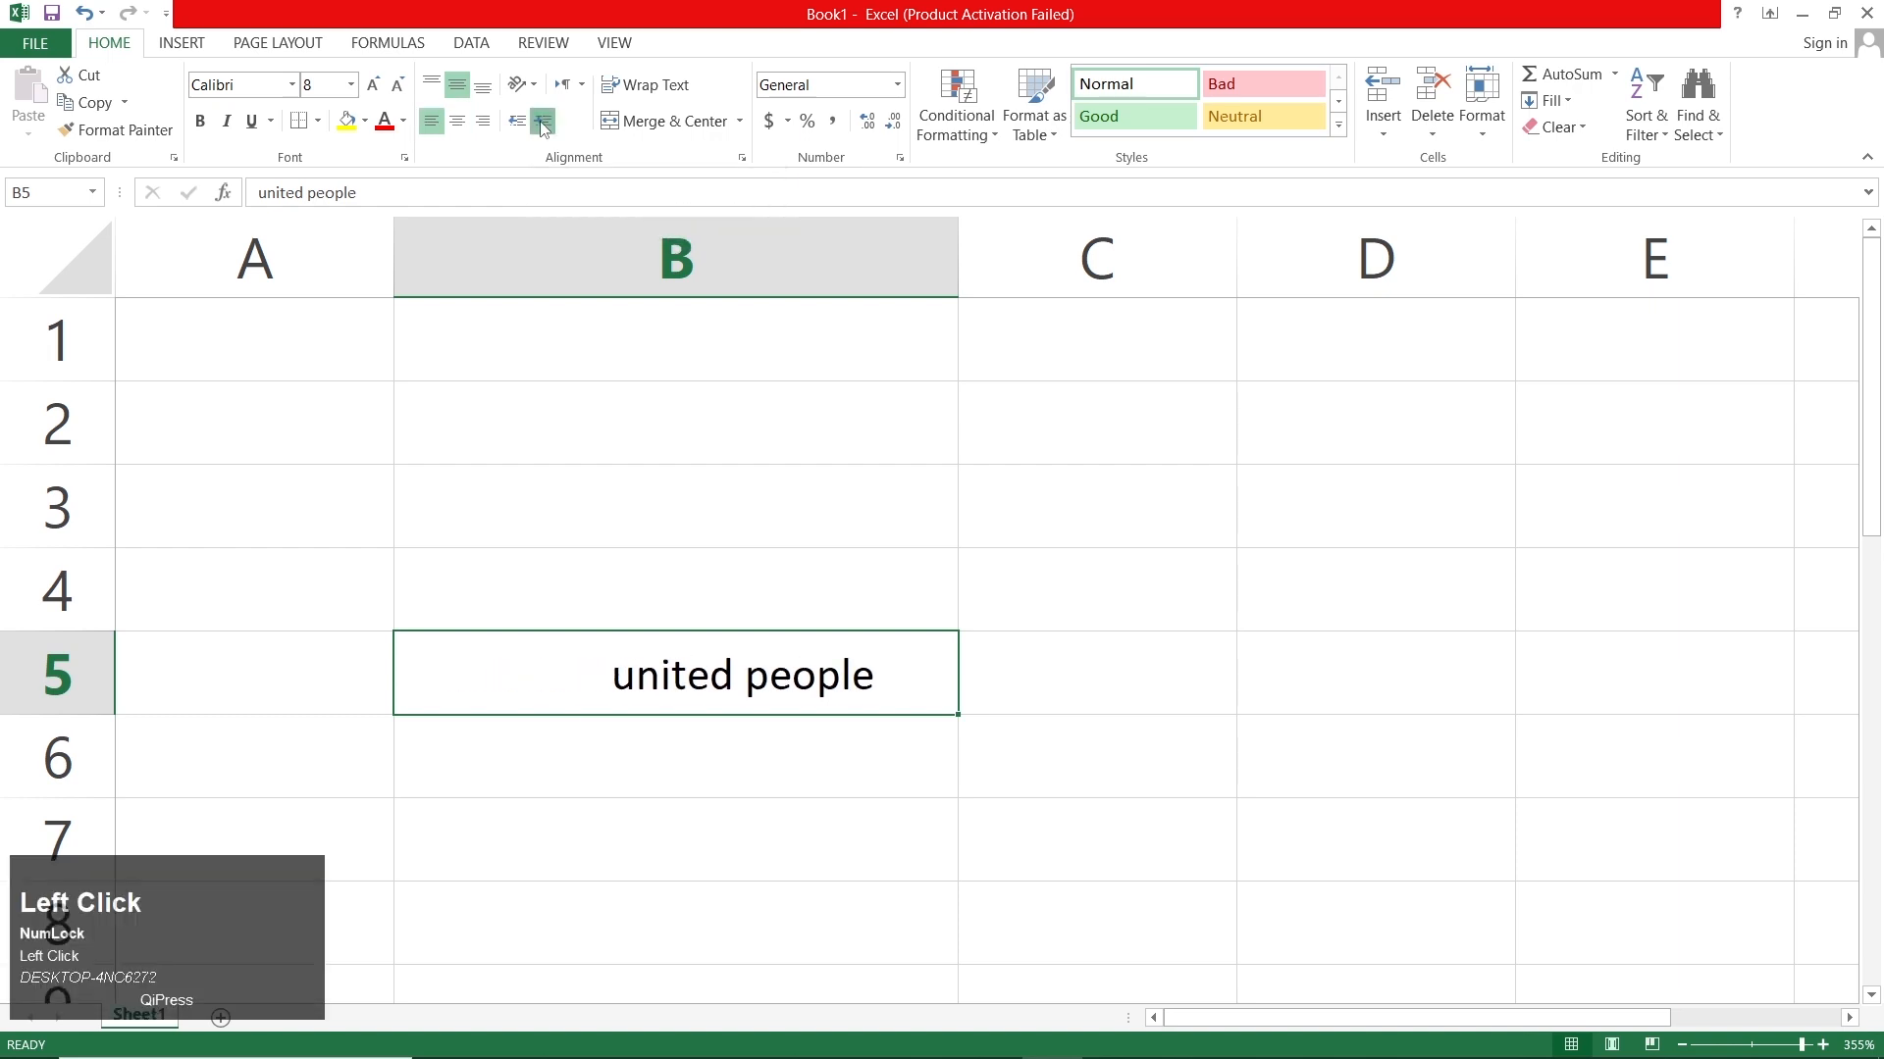
click(518, 124)
click(518, 124)
click(518, 123)
click(518, 123)
click(518, 124)
click(518, 123)
Indent the text in B5 by three levels
click(541, 123)
click(541, 124)
click(540, 123)
click(540, 124)
click(512, 125)
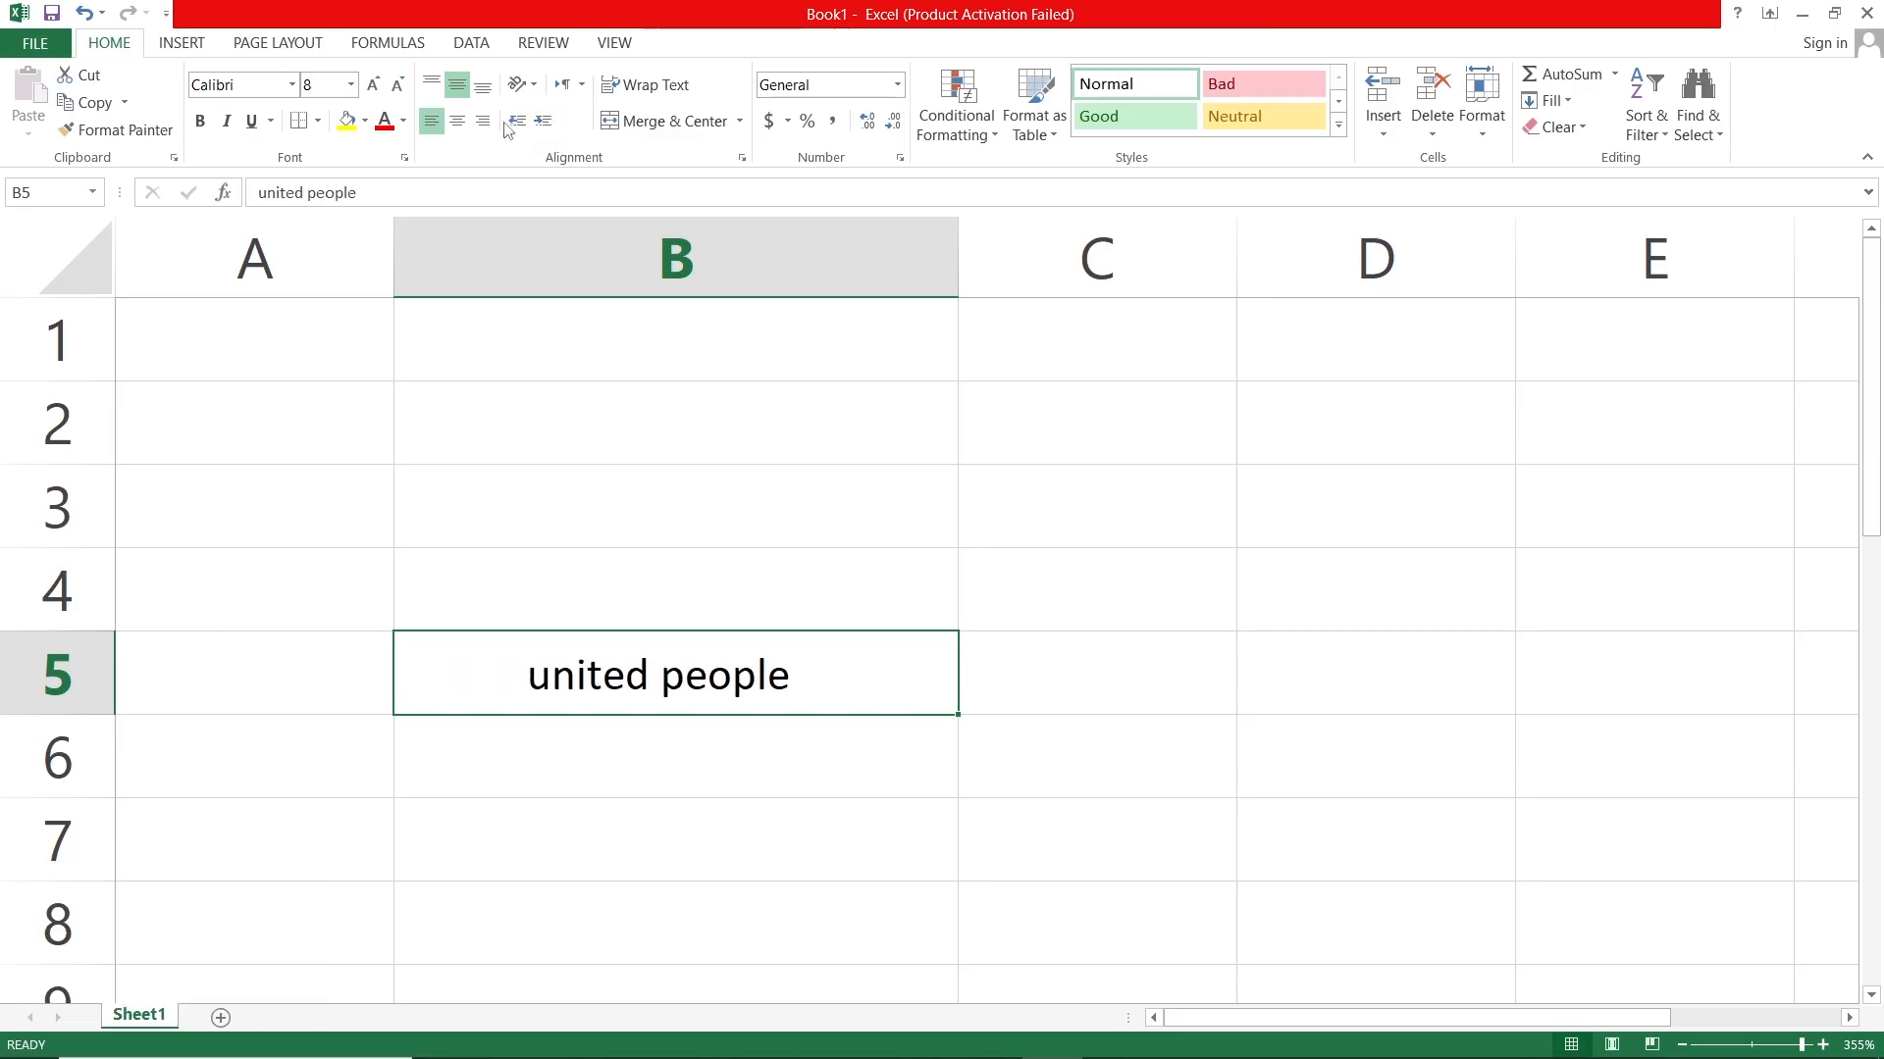
Rotate the text in B5 upward to about 46 degrees through the cell alignment format settings
click(517, 84)
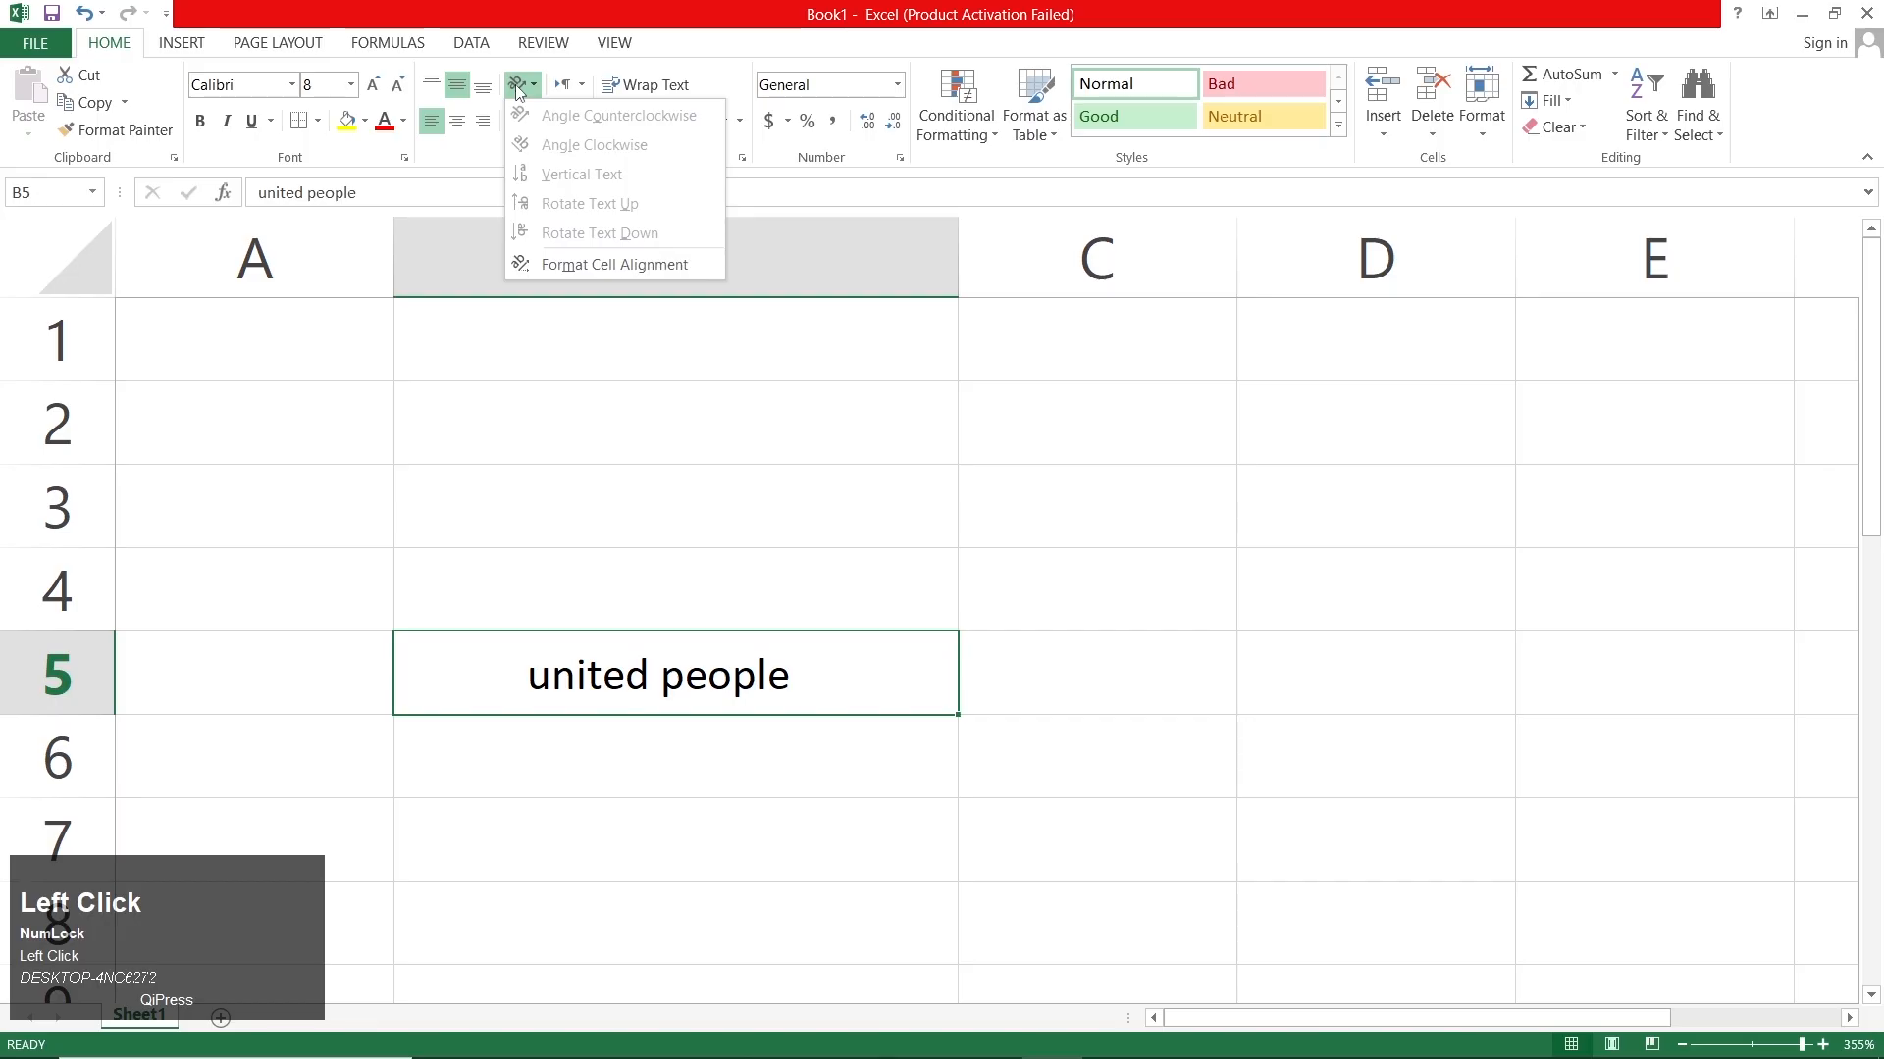
click(609, 269)
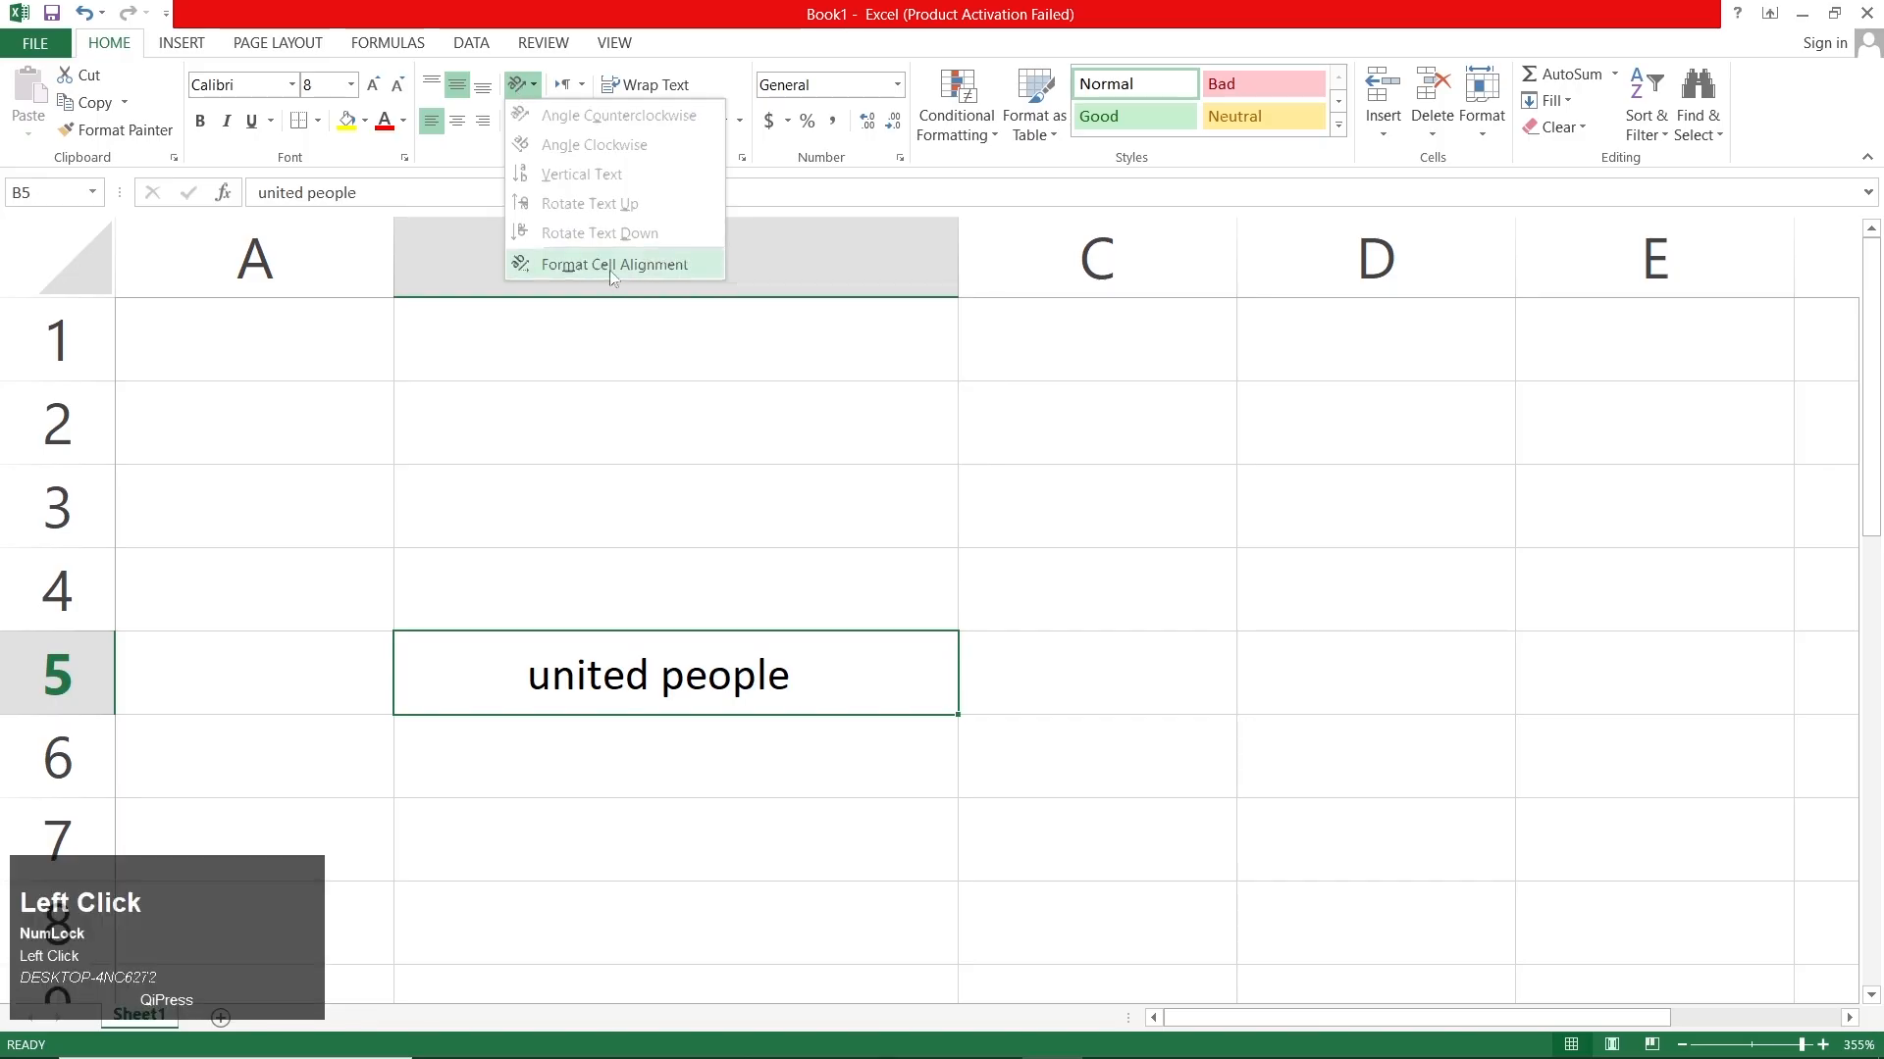
drag(485, 198, 1307, 62)
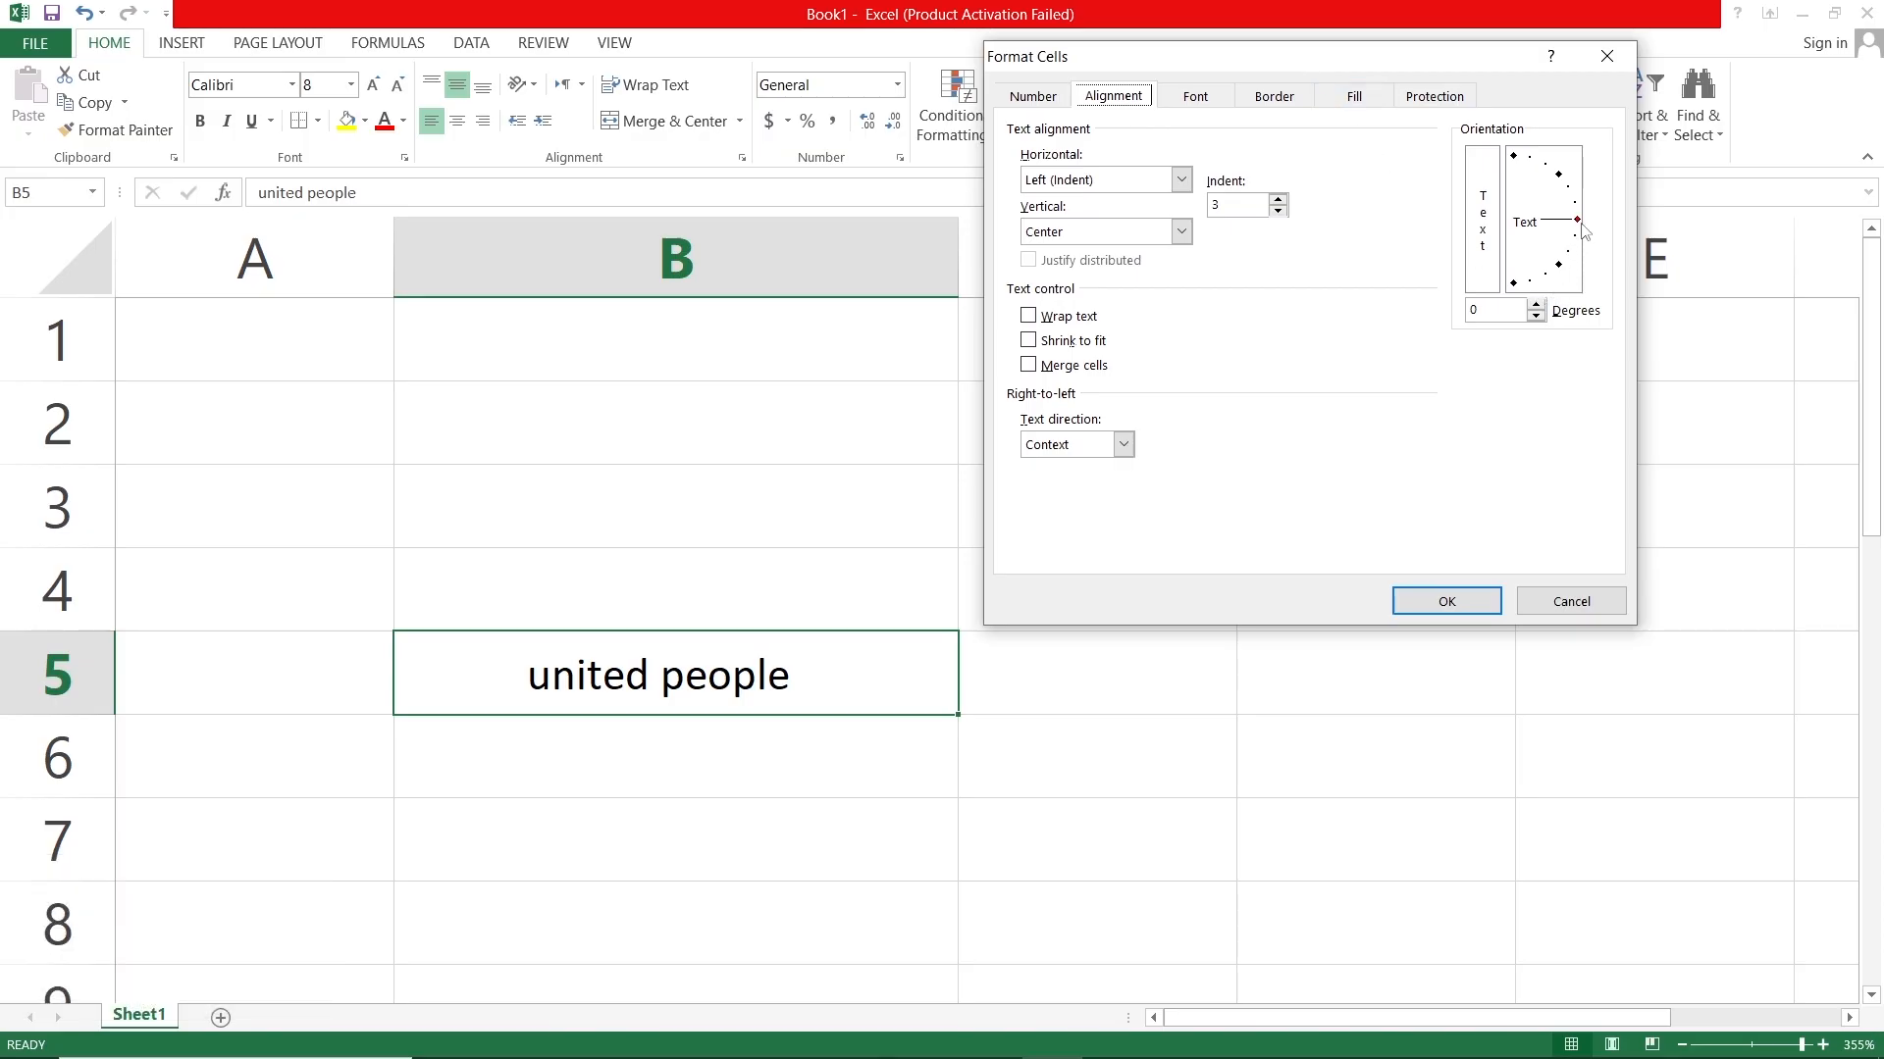
drag(1576, 222, 1576, 163)
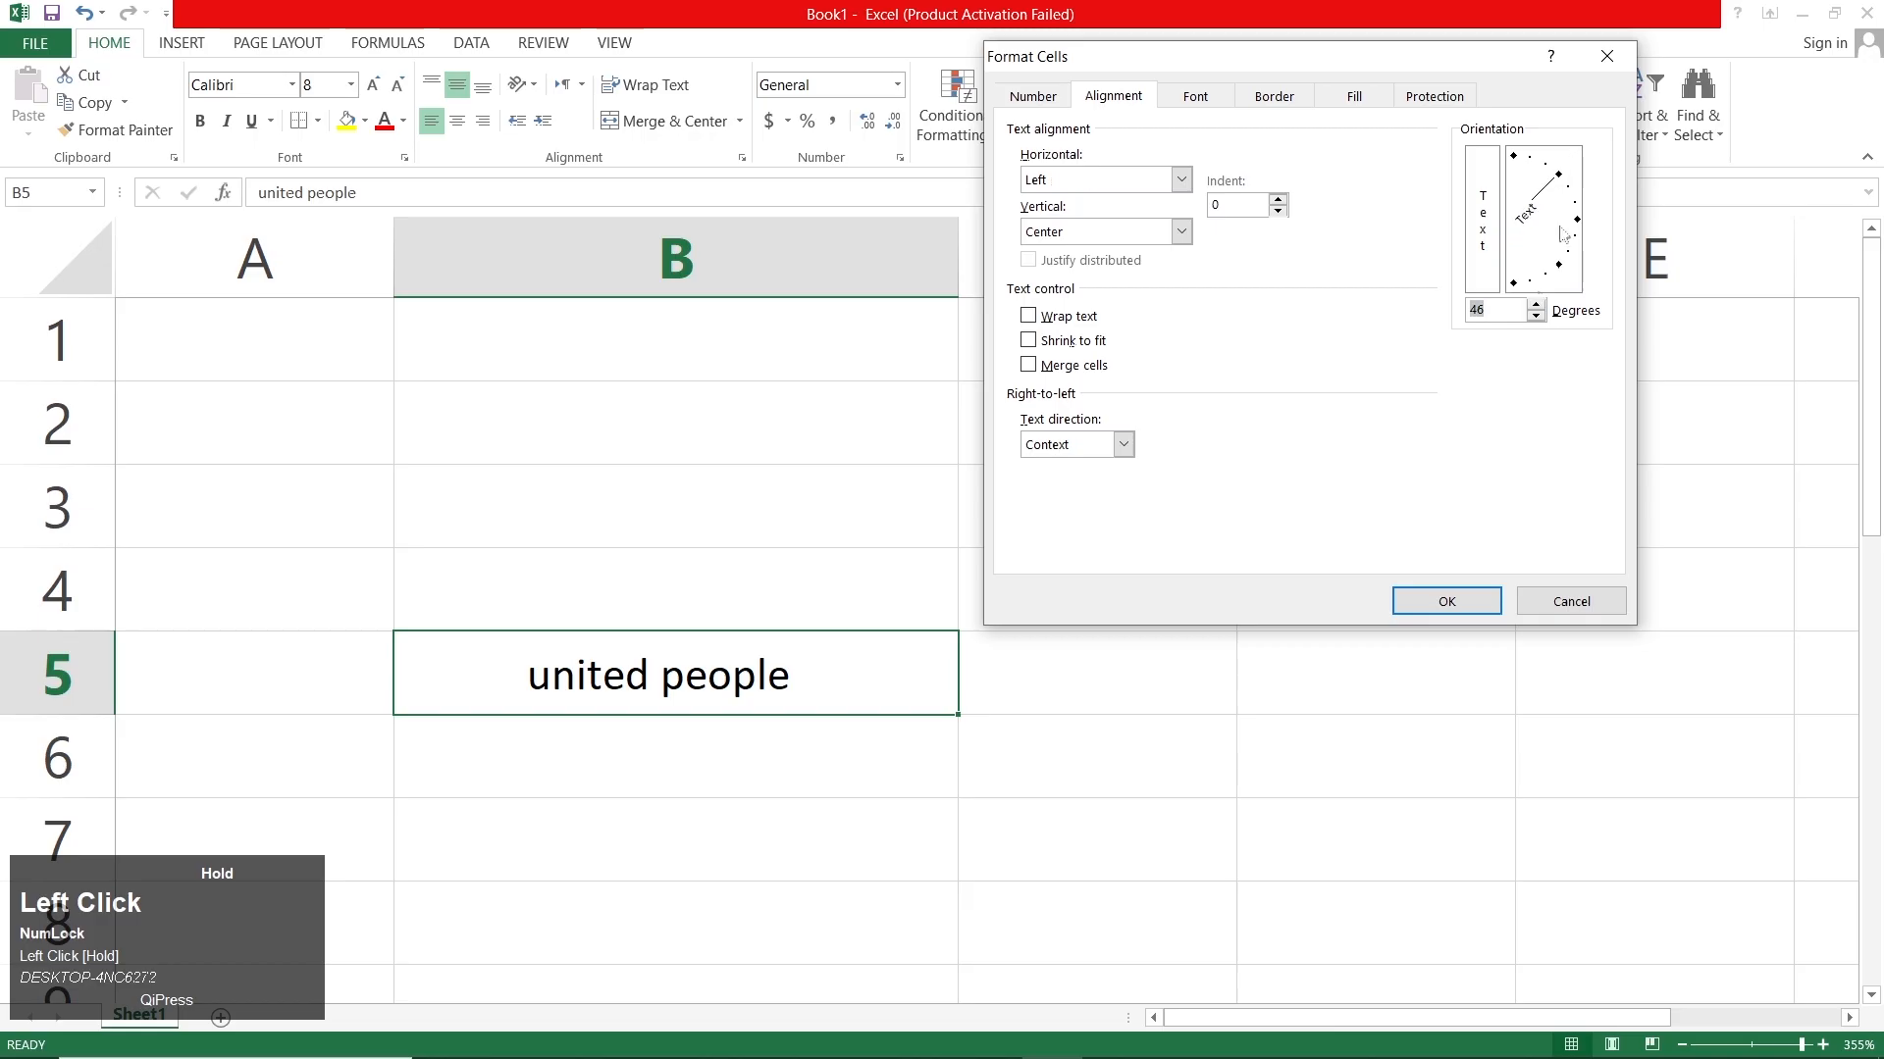
click(1446, 601)
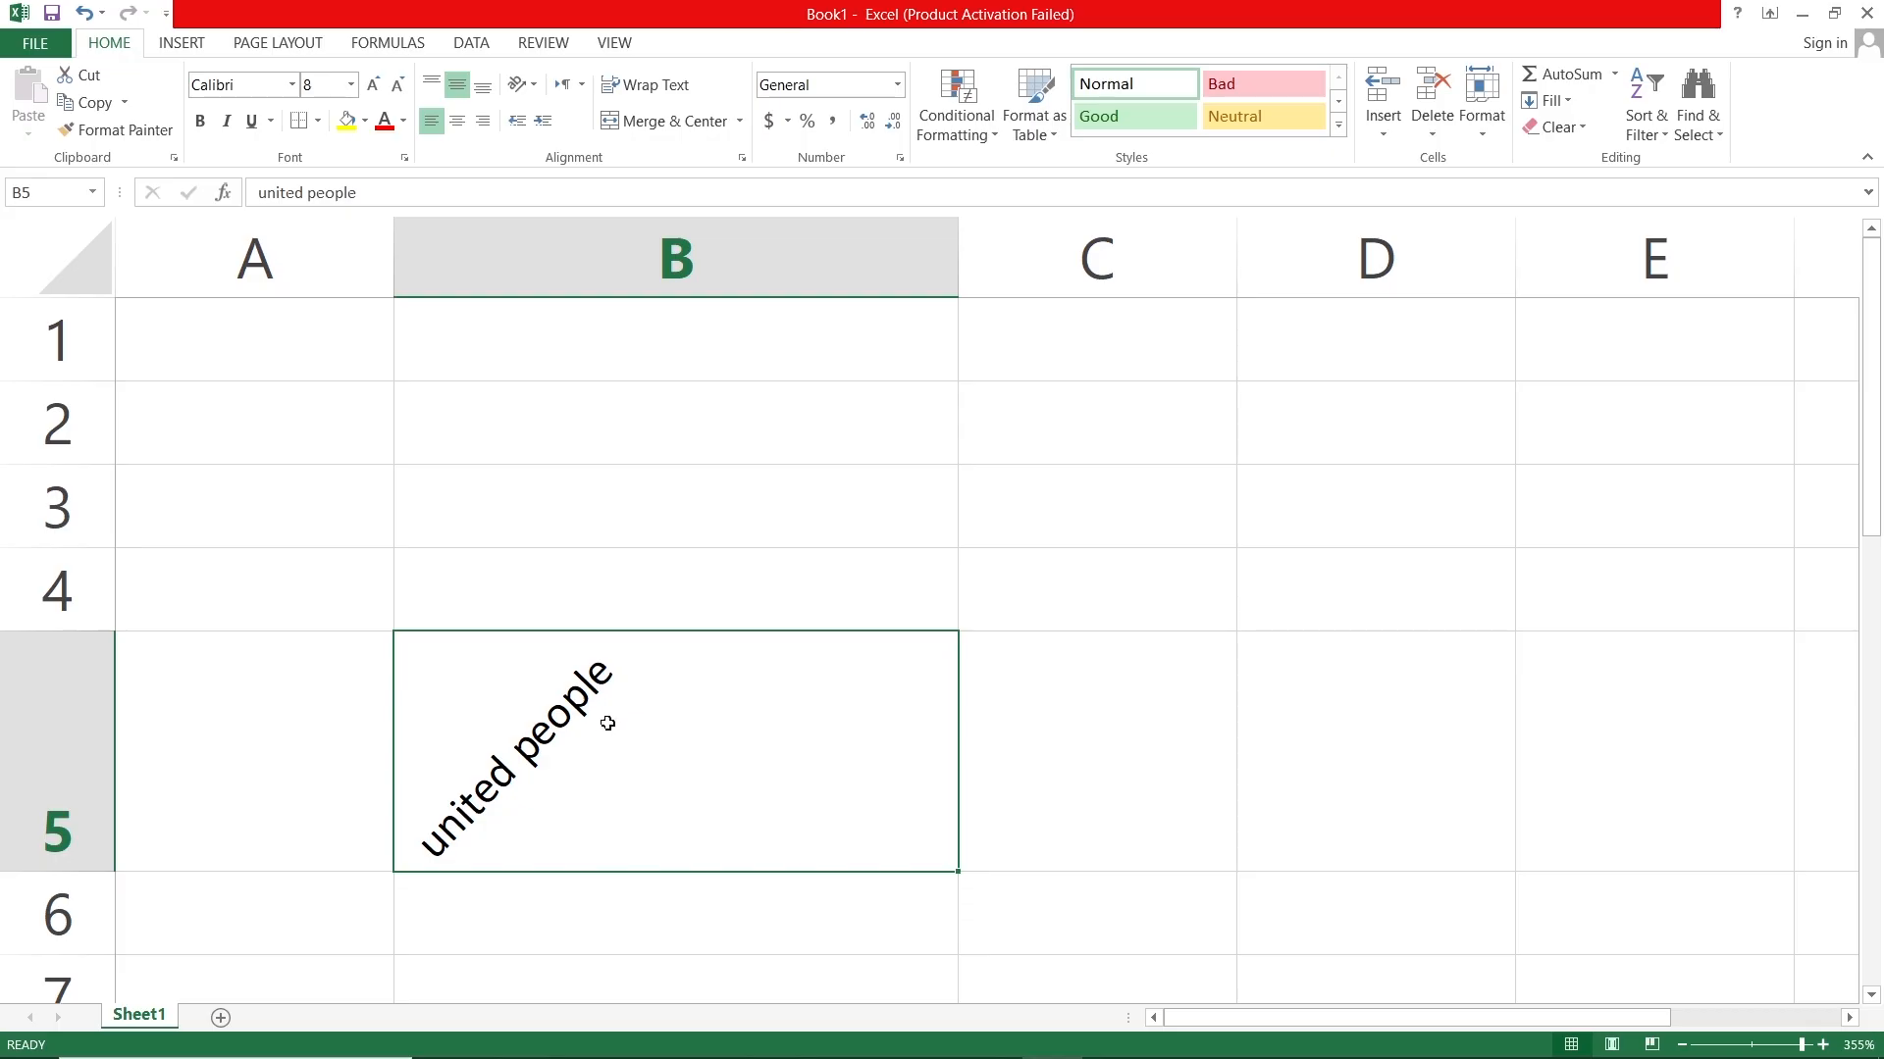
Try the Rotate Text Down, Vertical Text, Angle Clockwise and Rotate Text Up orientations on the text in B5
click(520, 84)
click(633, 239)
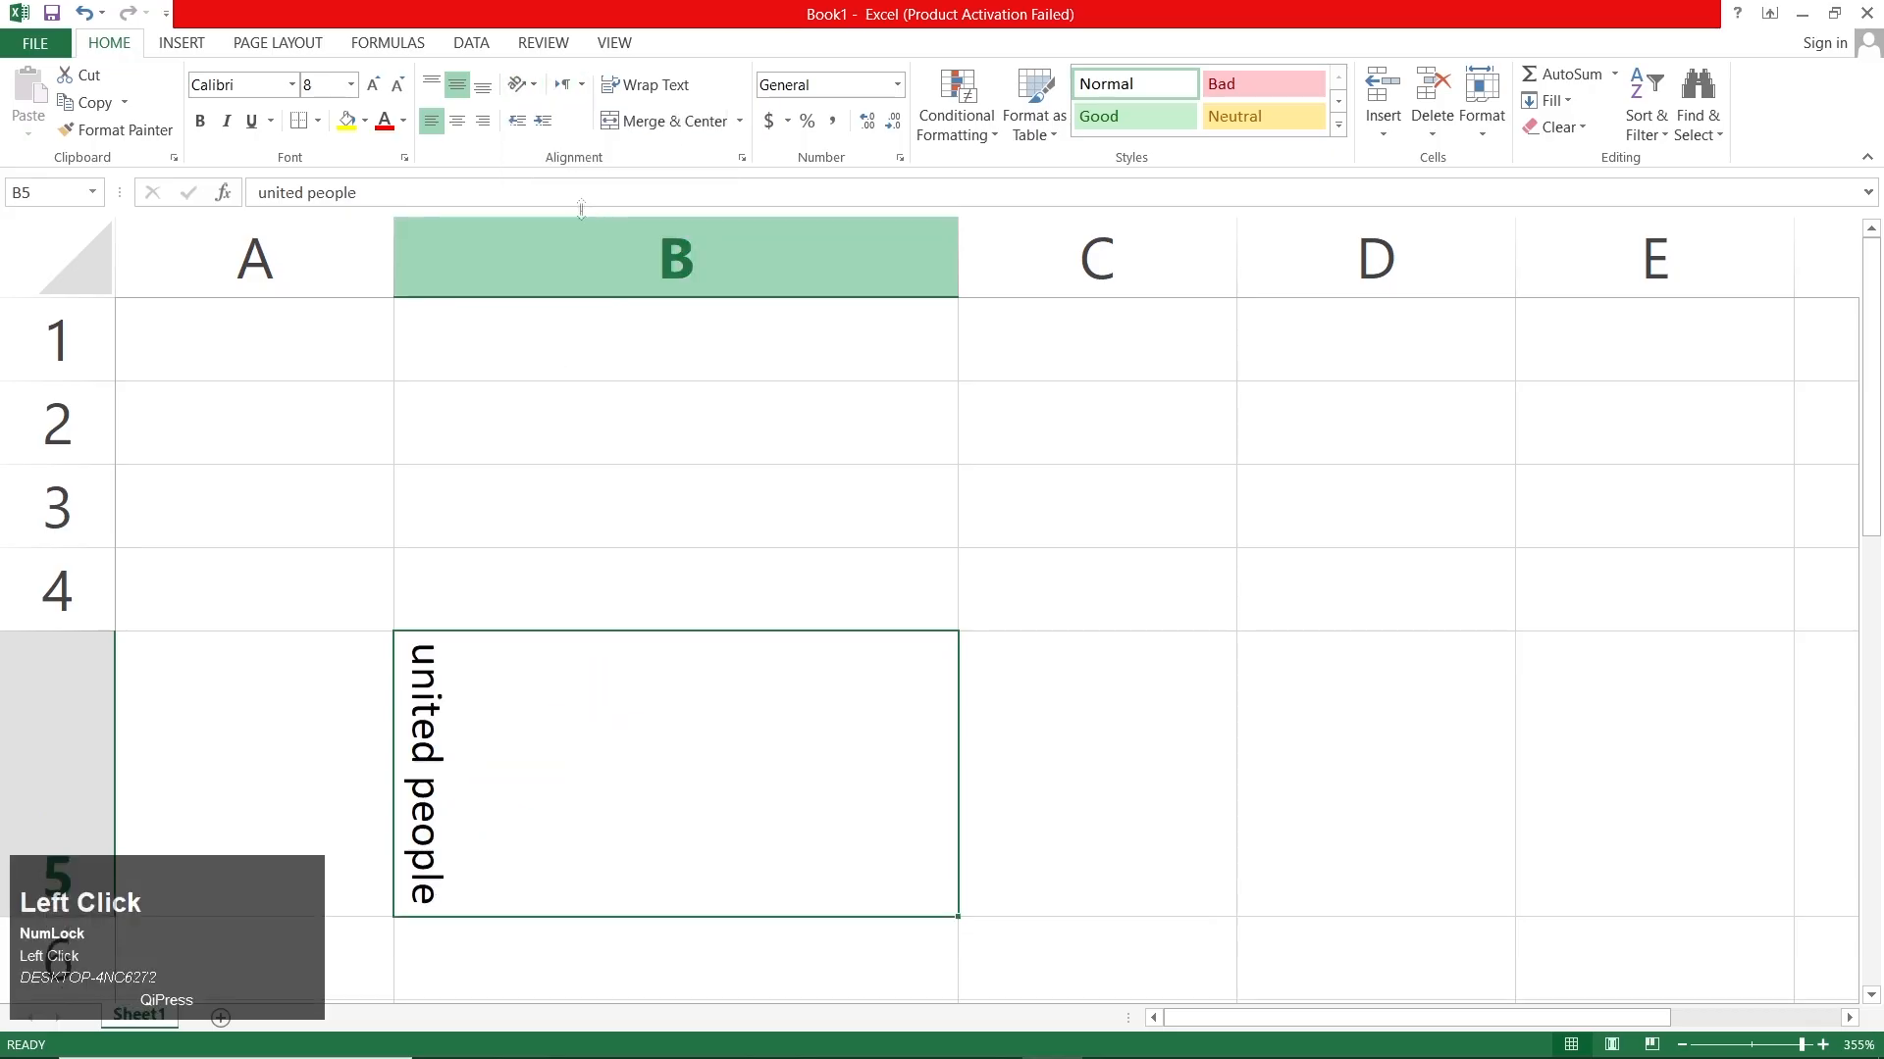
click(521, 87)
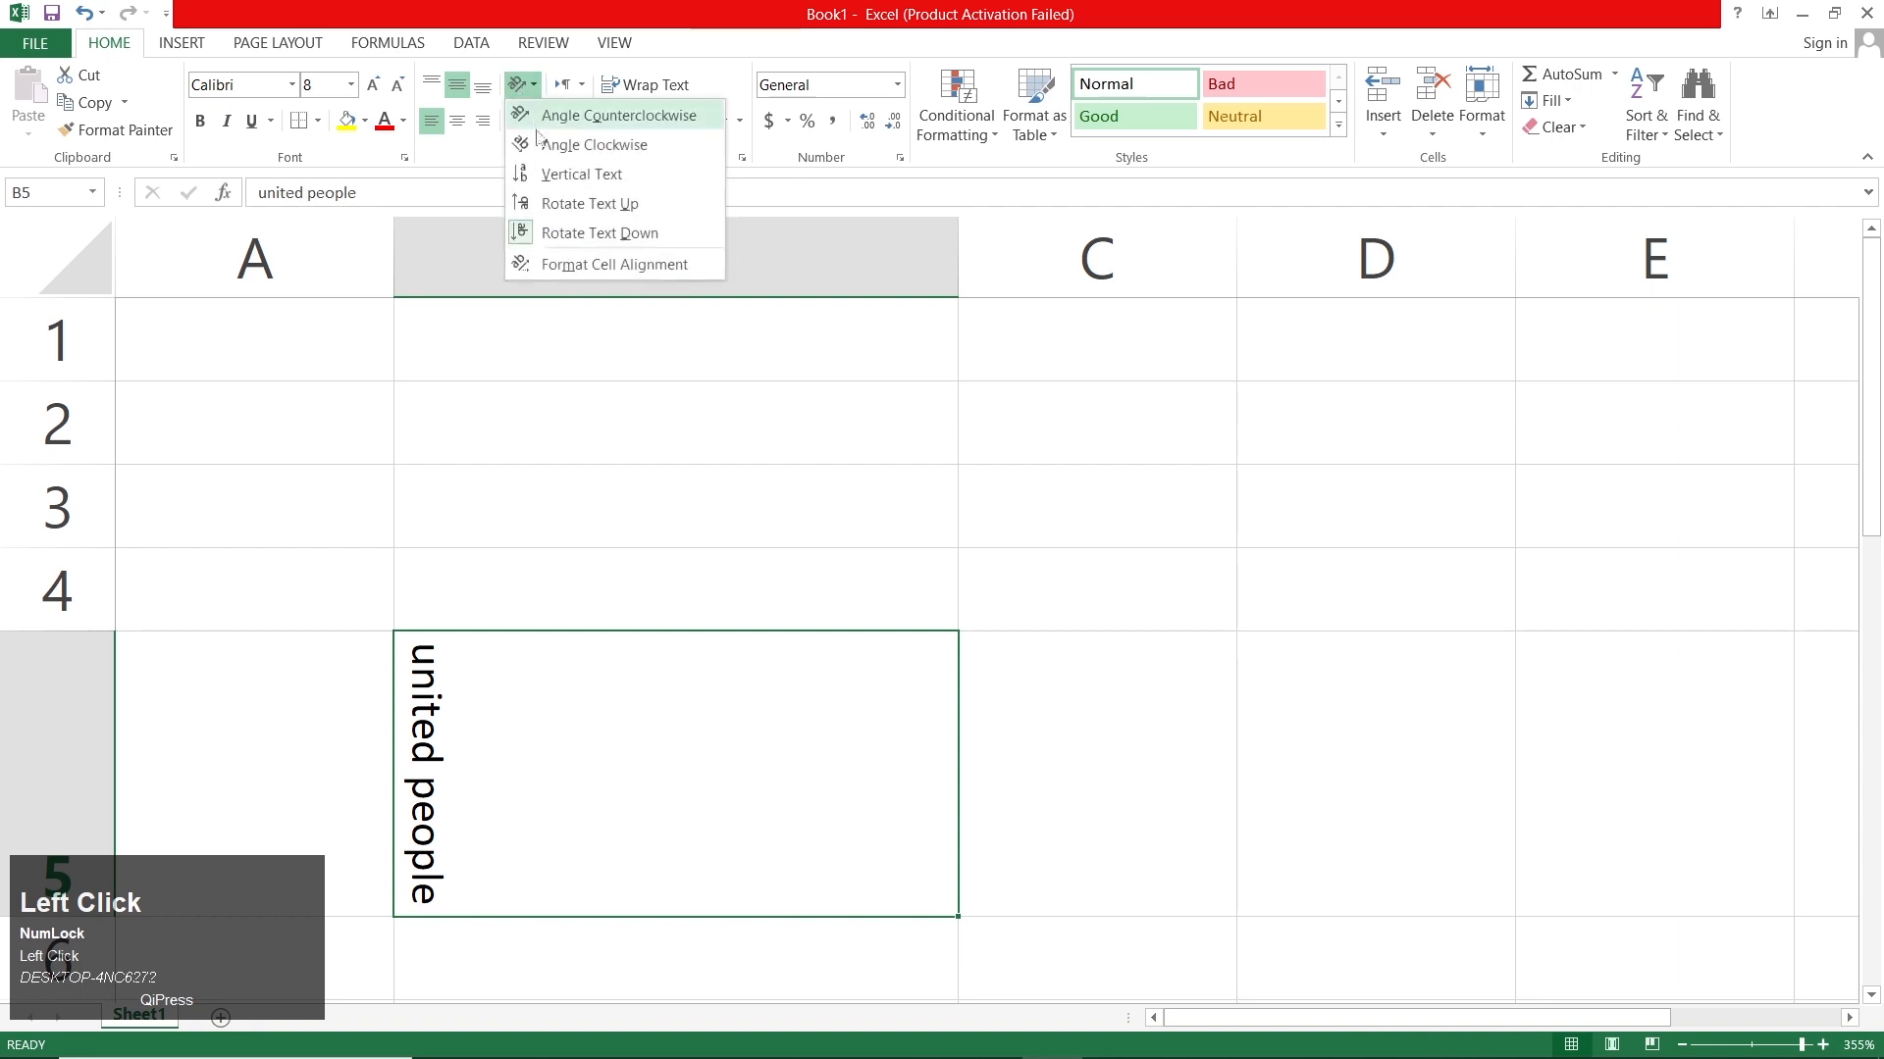
click(579, 173)
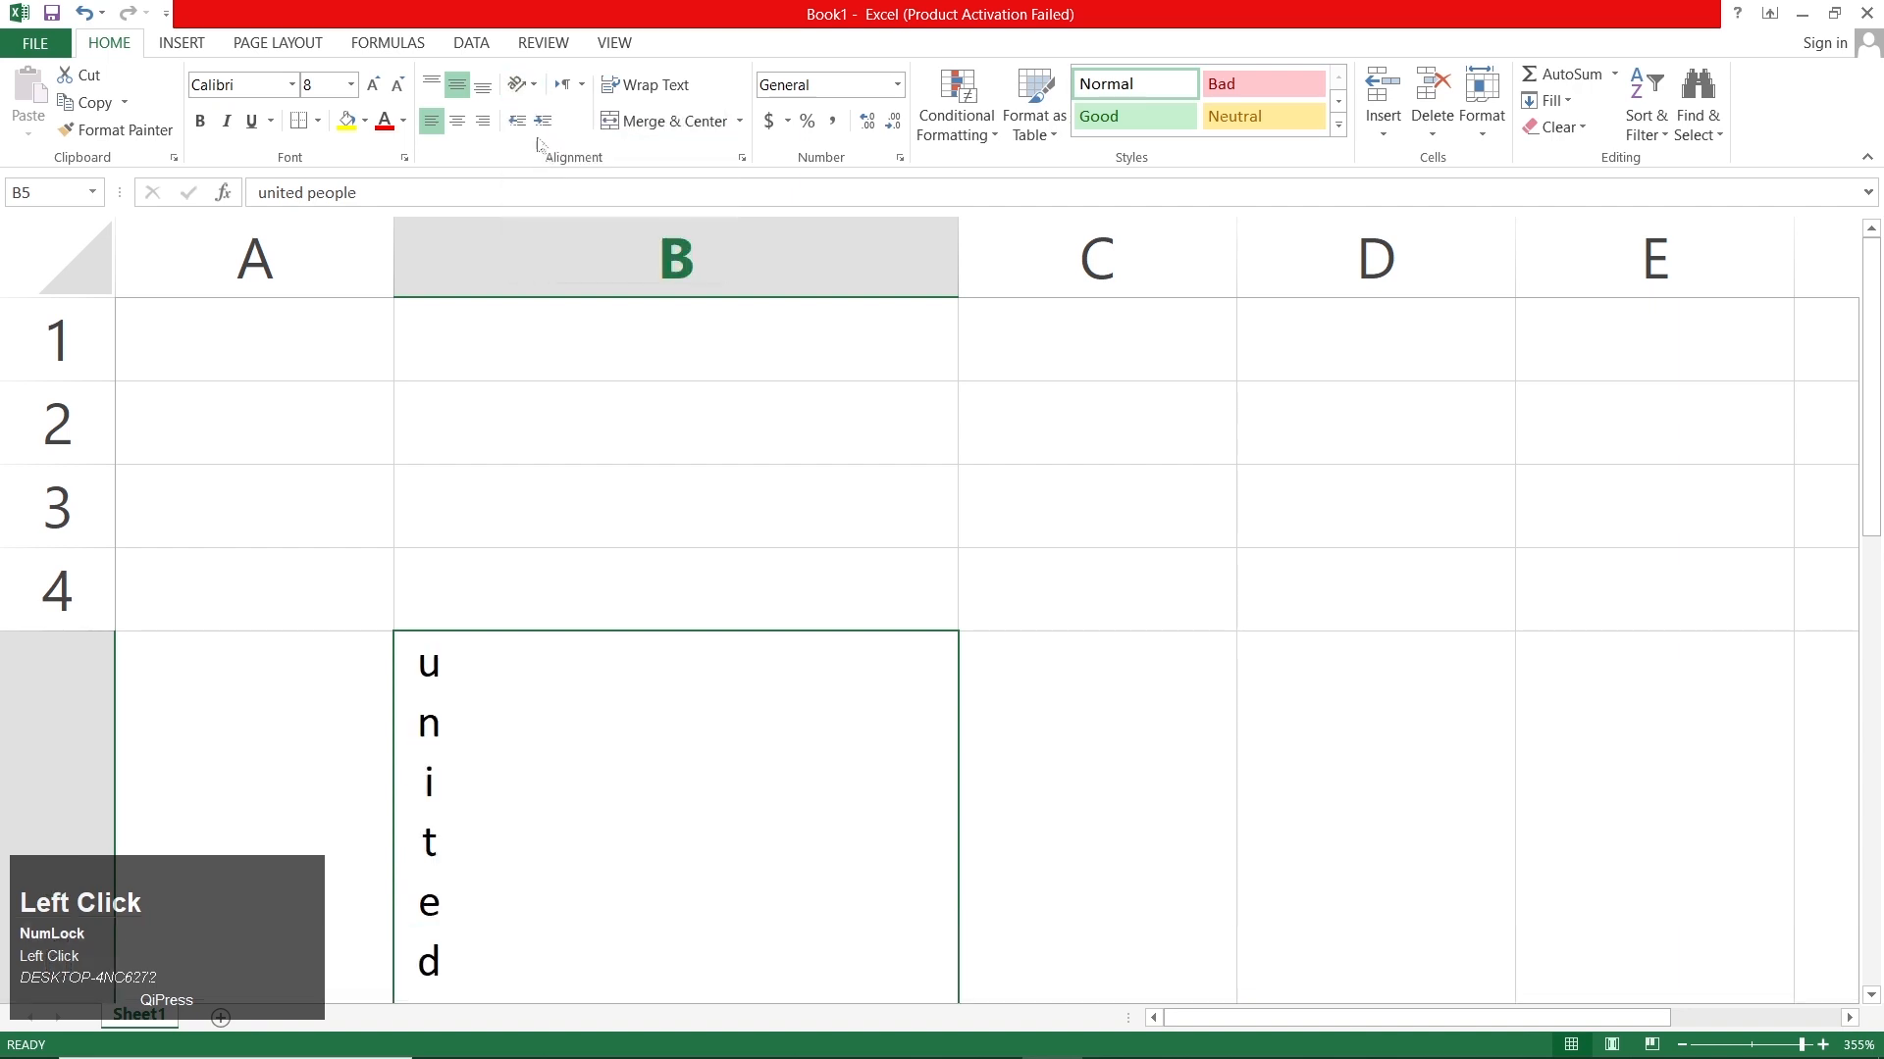
click(531, 88)
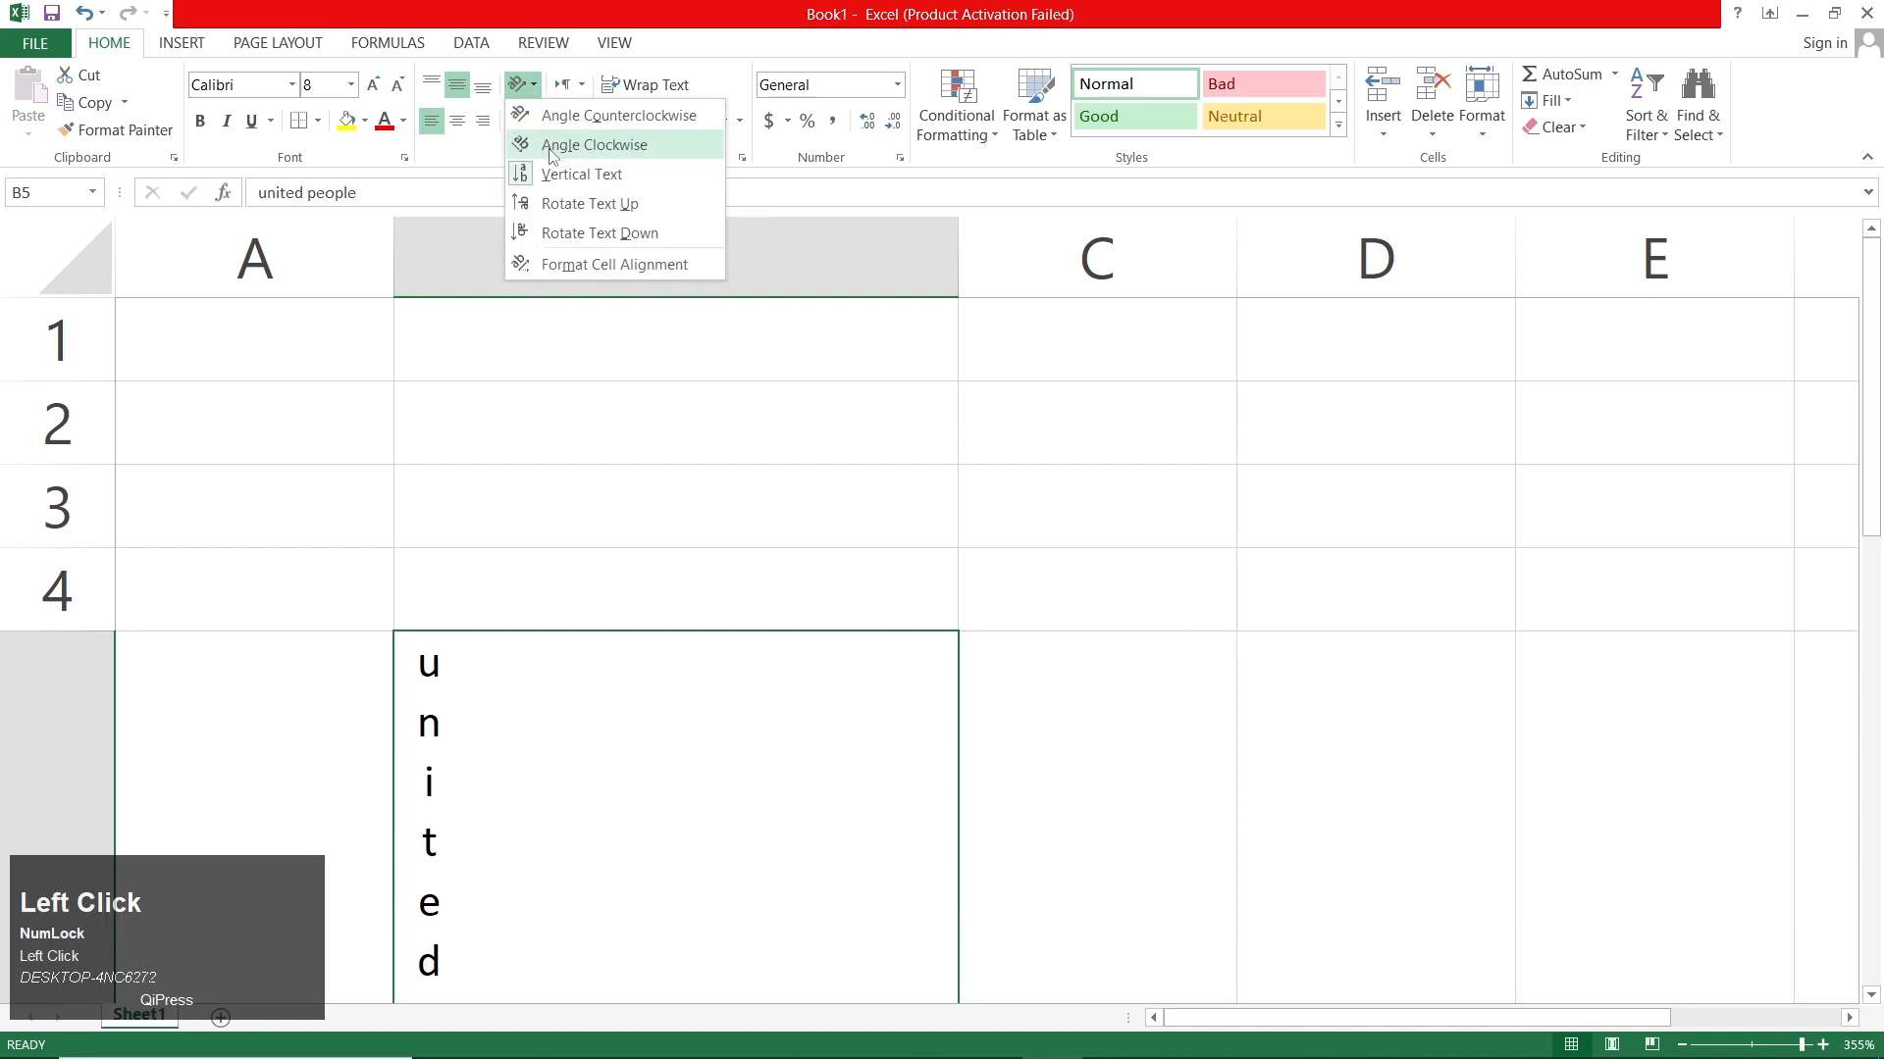
click(549, 145)
click(531, 87)
click(550, 196)
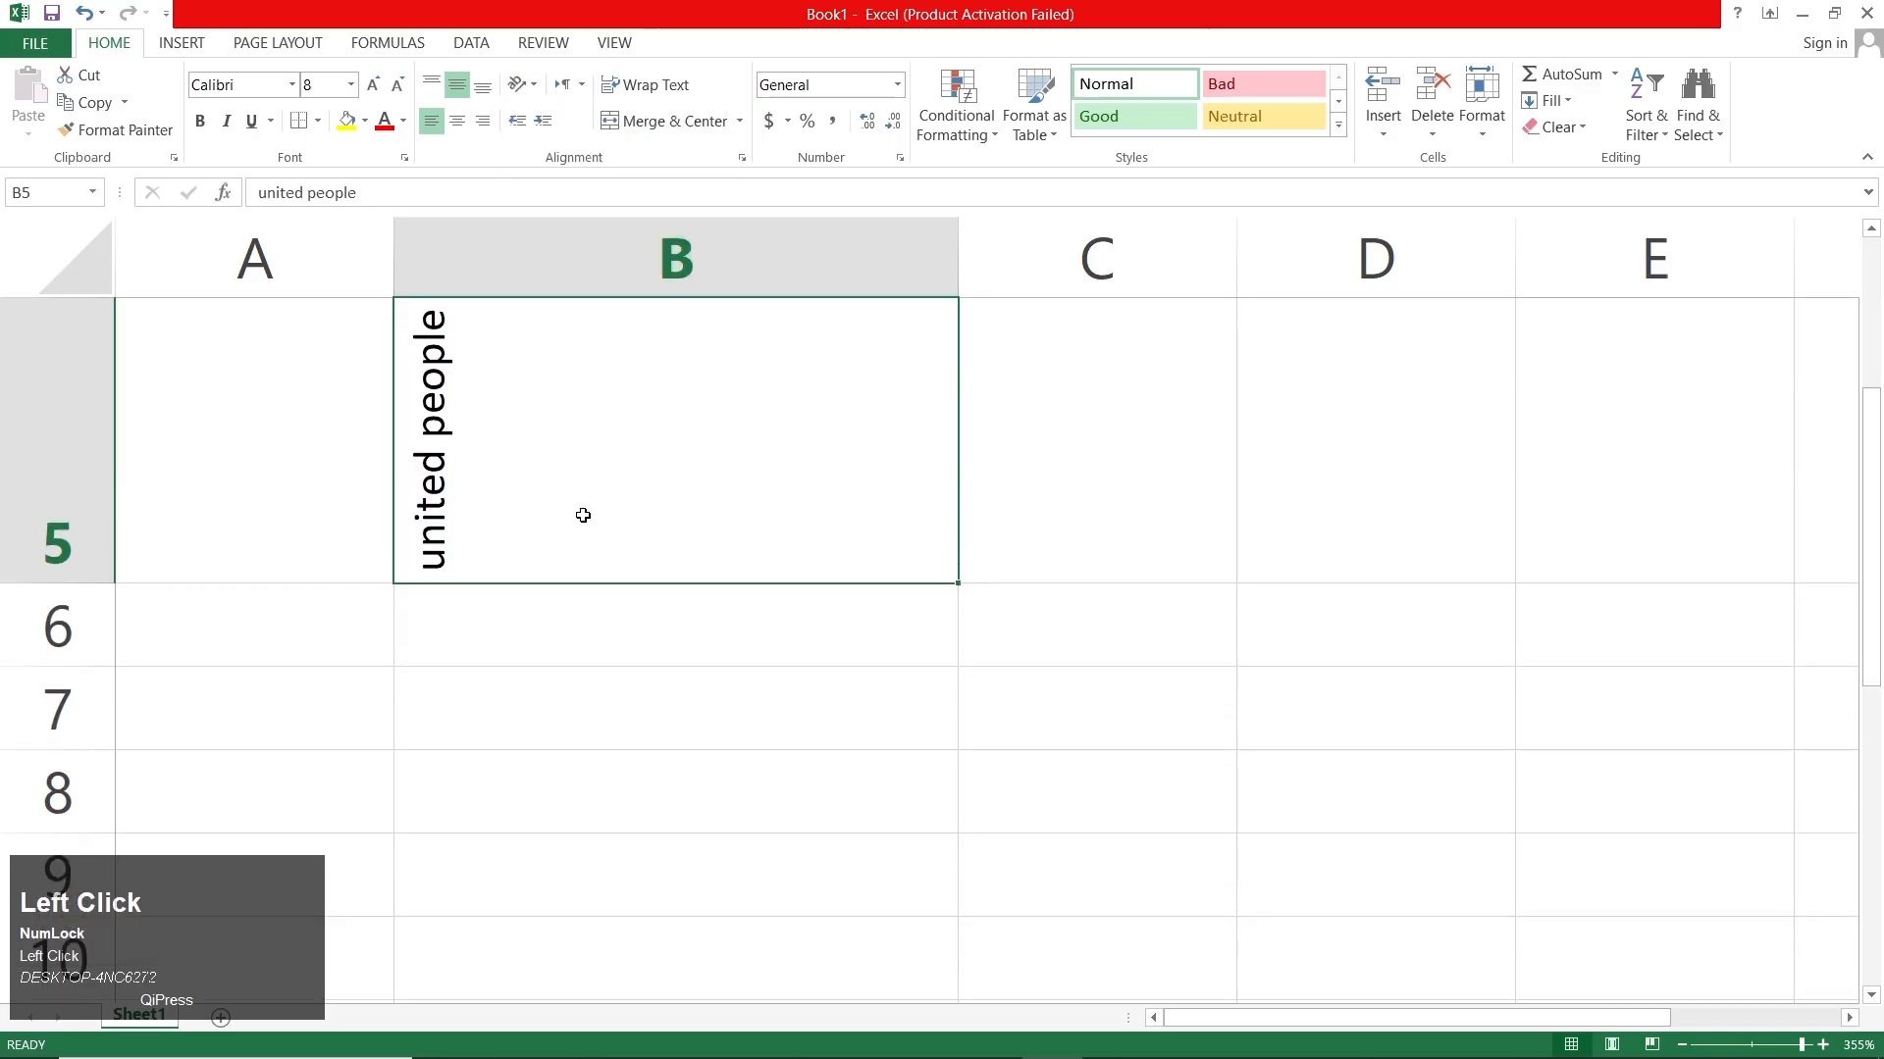
Set the text orientation of cell B5 to 0 degrees in the cell alignment format settings
scroll(580, 513, down, 3)
click(522, 87)
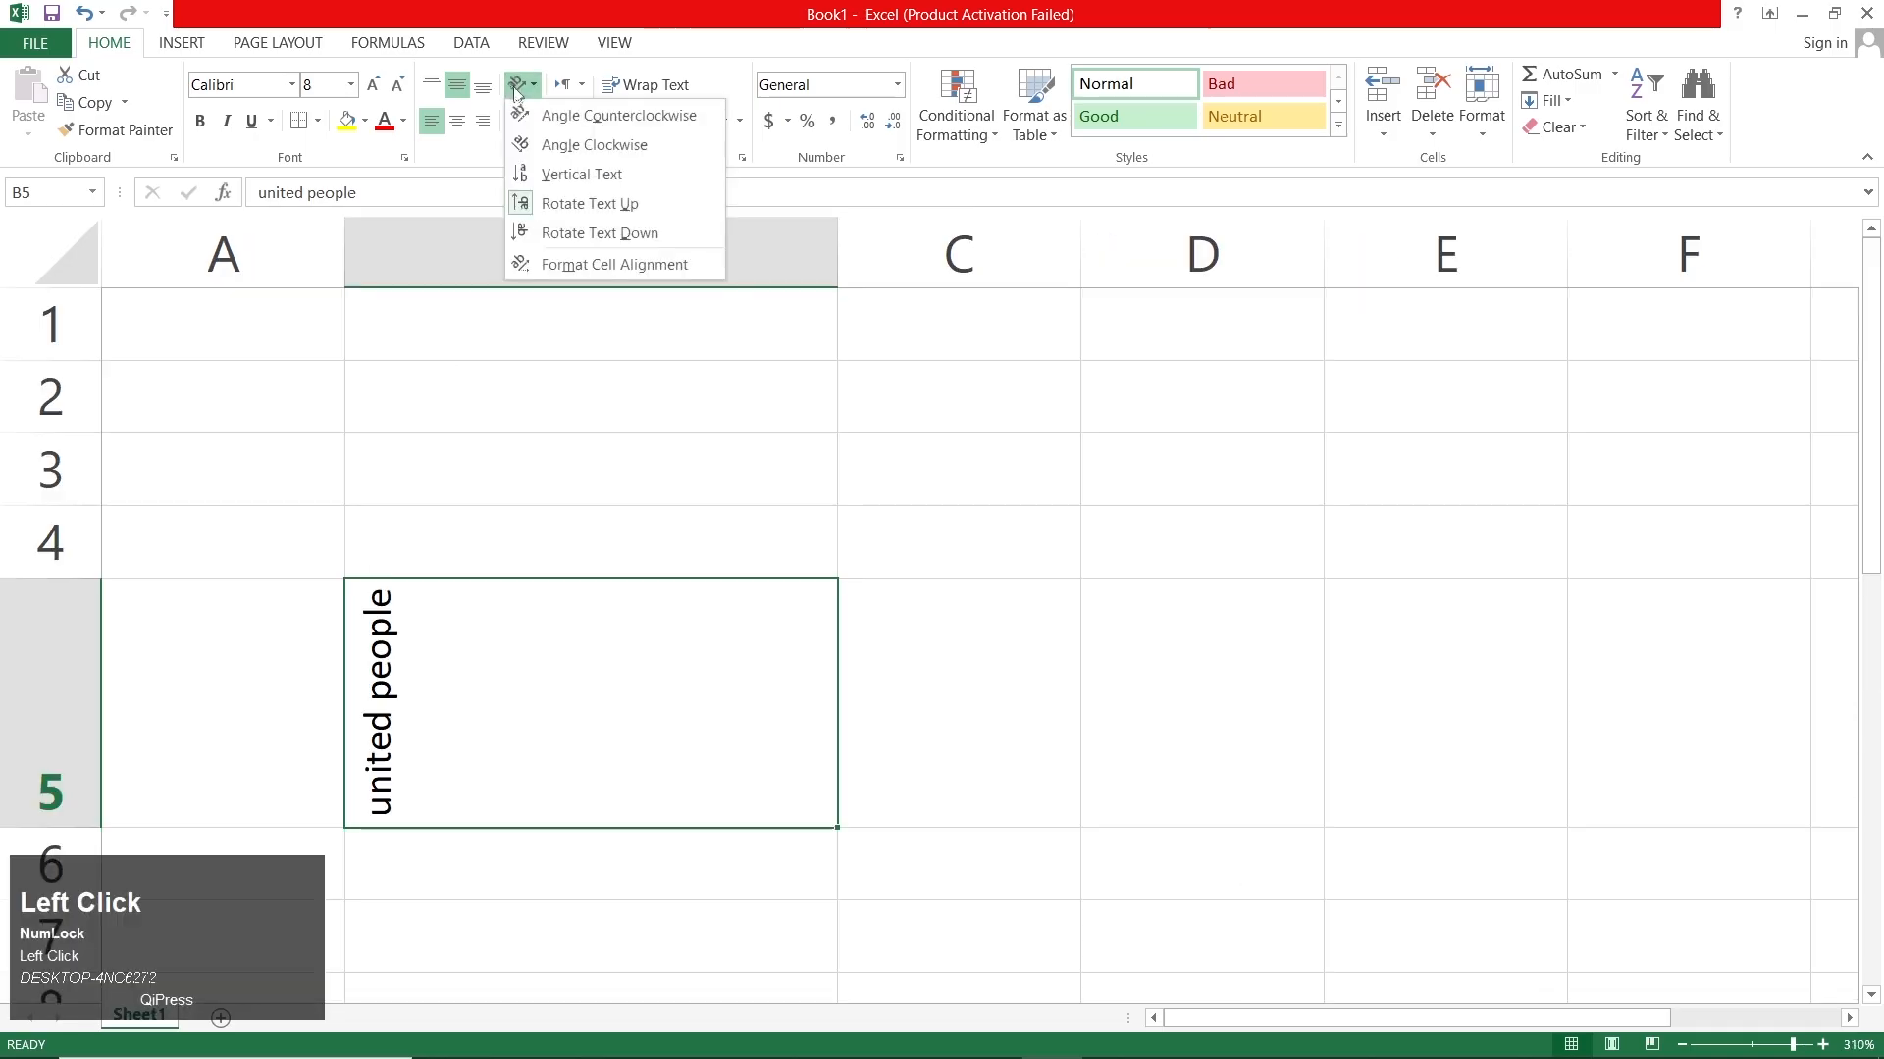
click(639, 275)
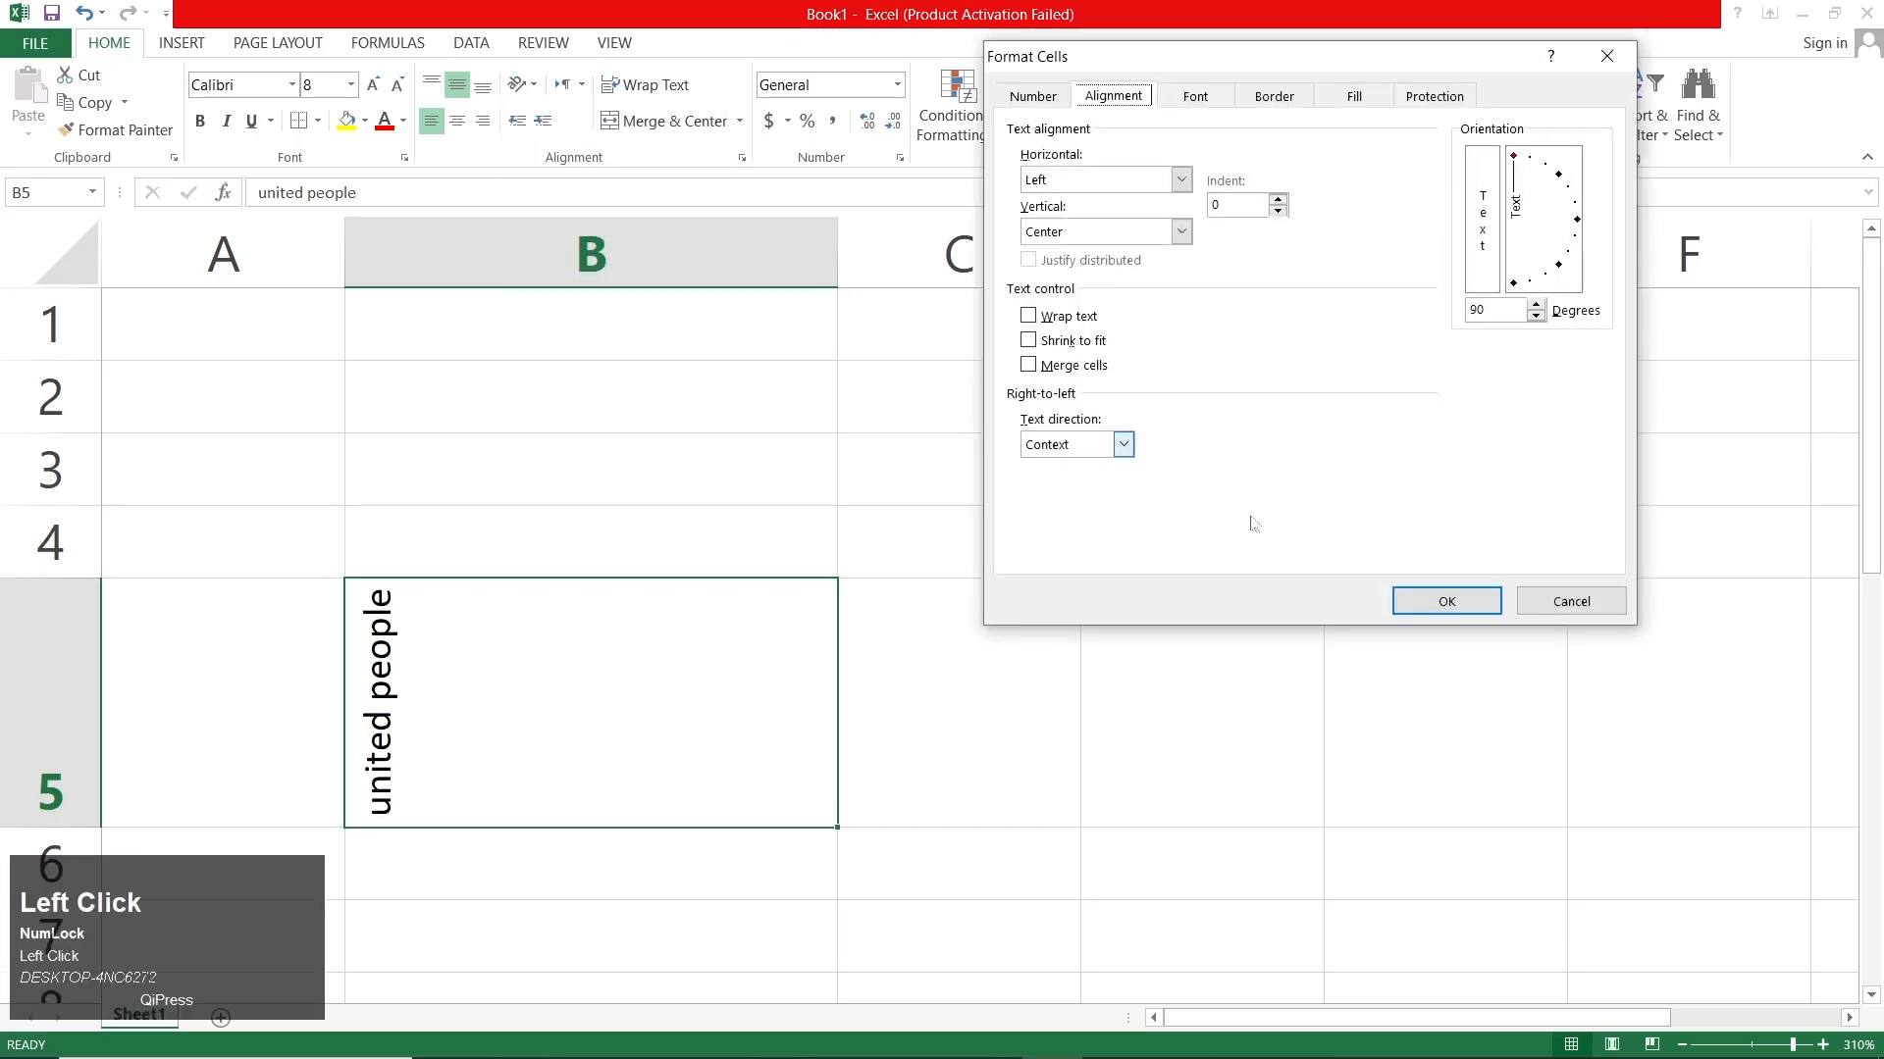
drag(1516, 162, 1587, 228)
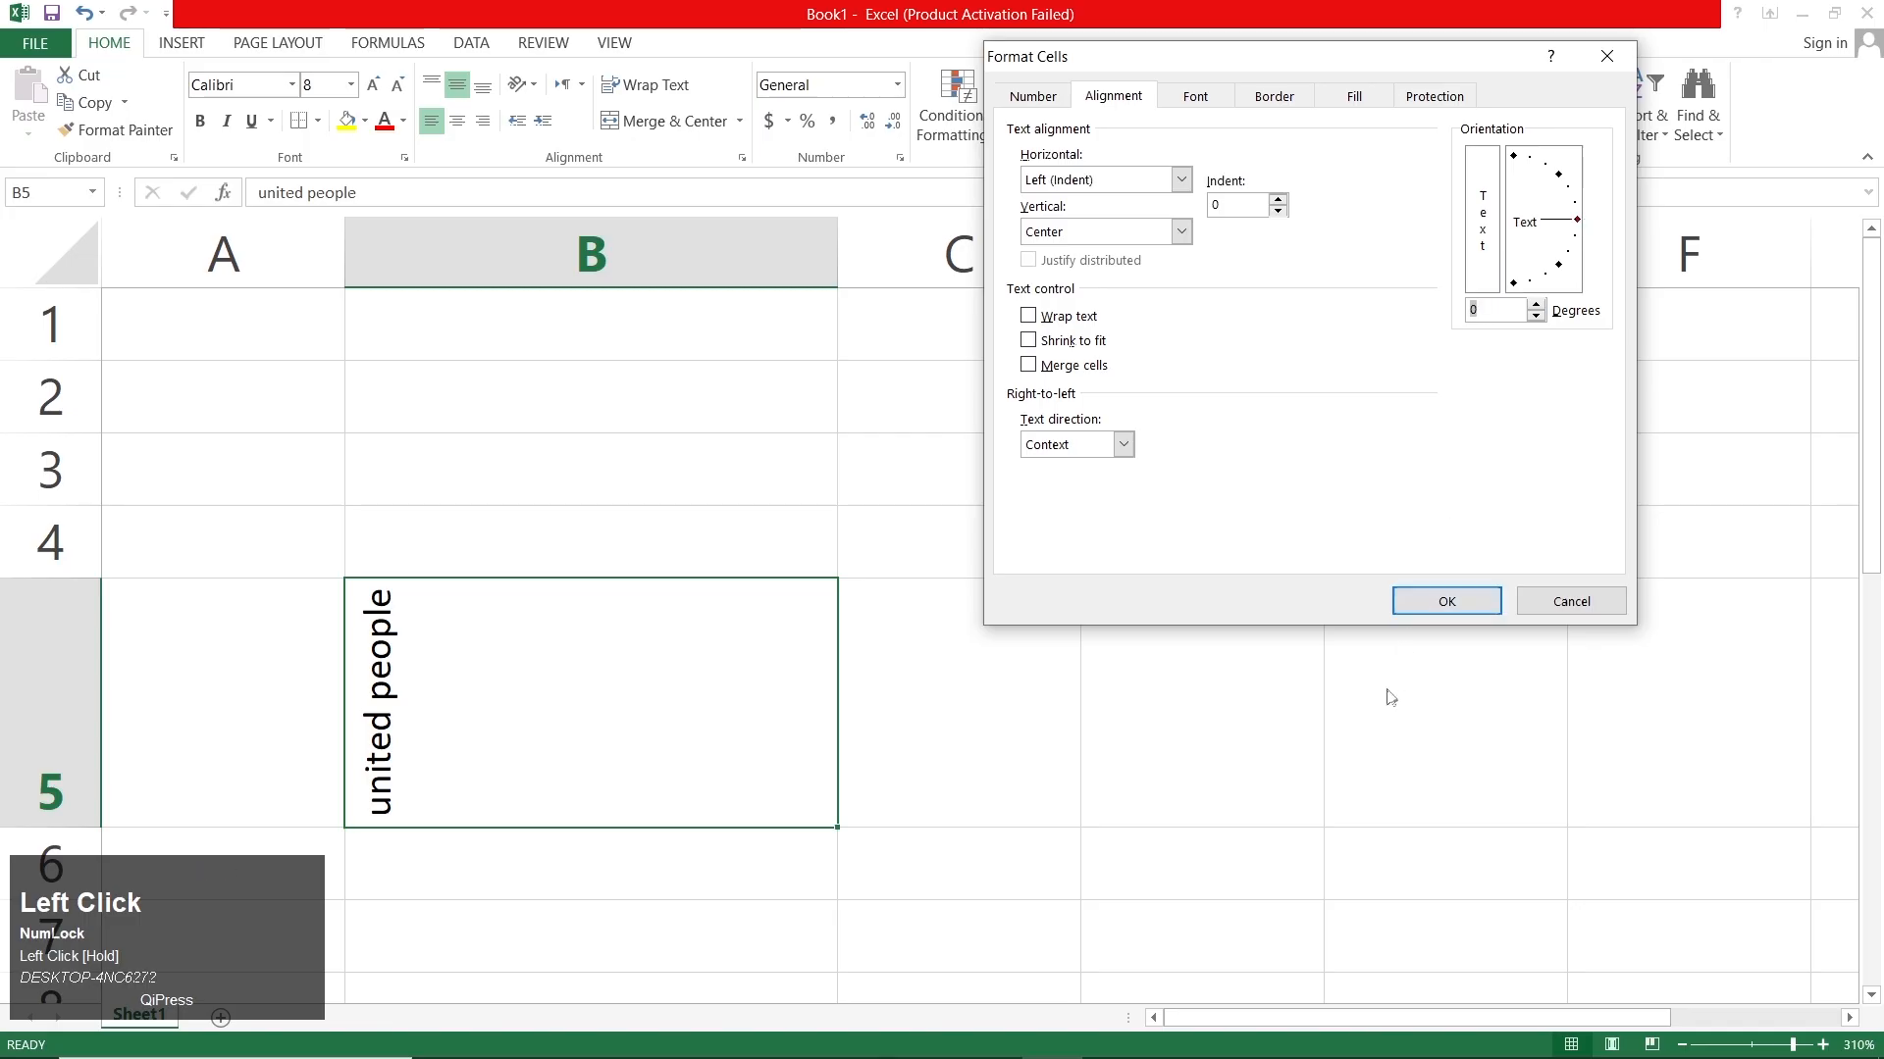
click(1446, 601)
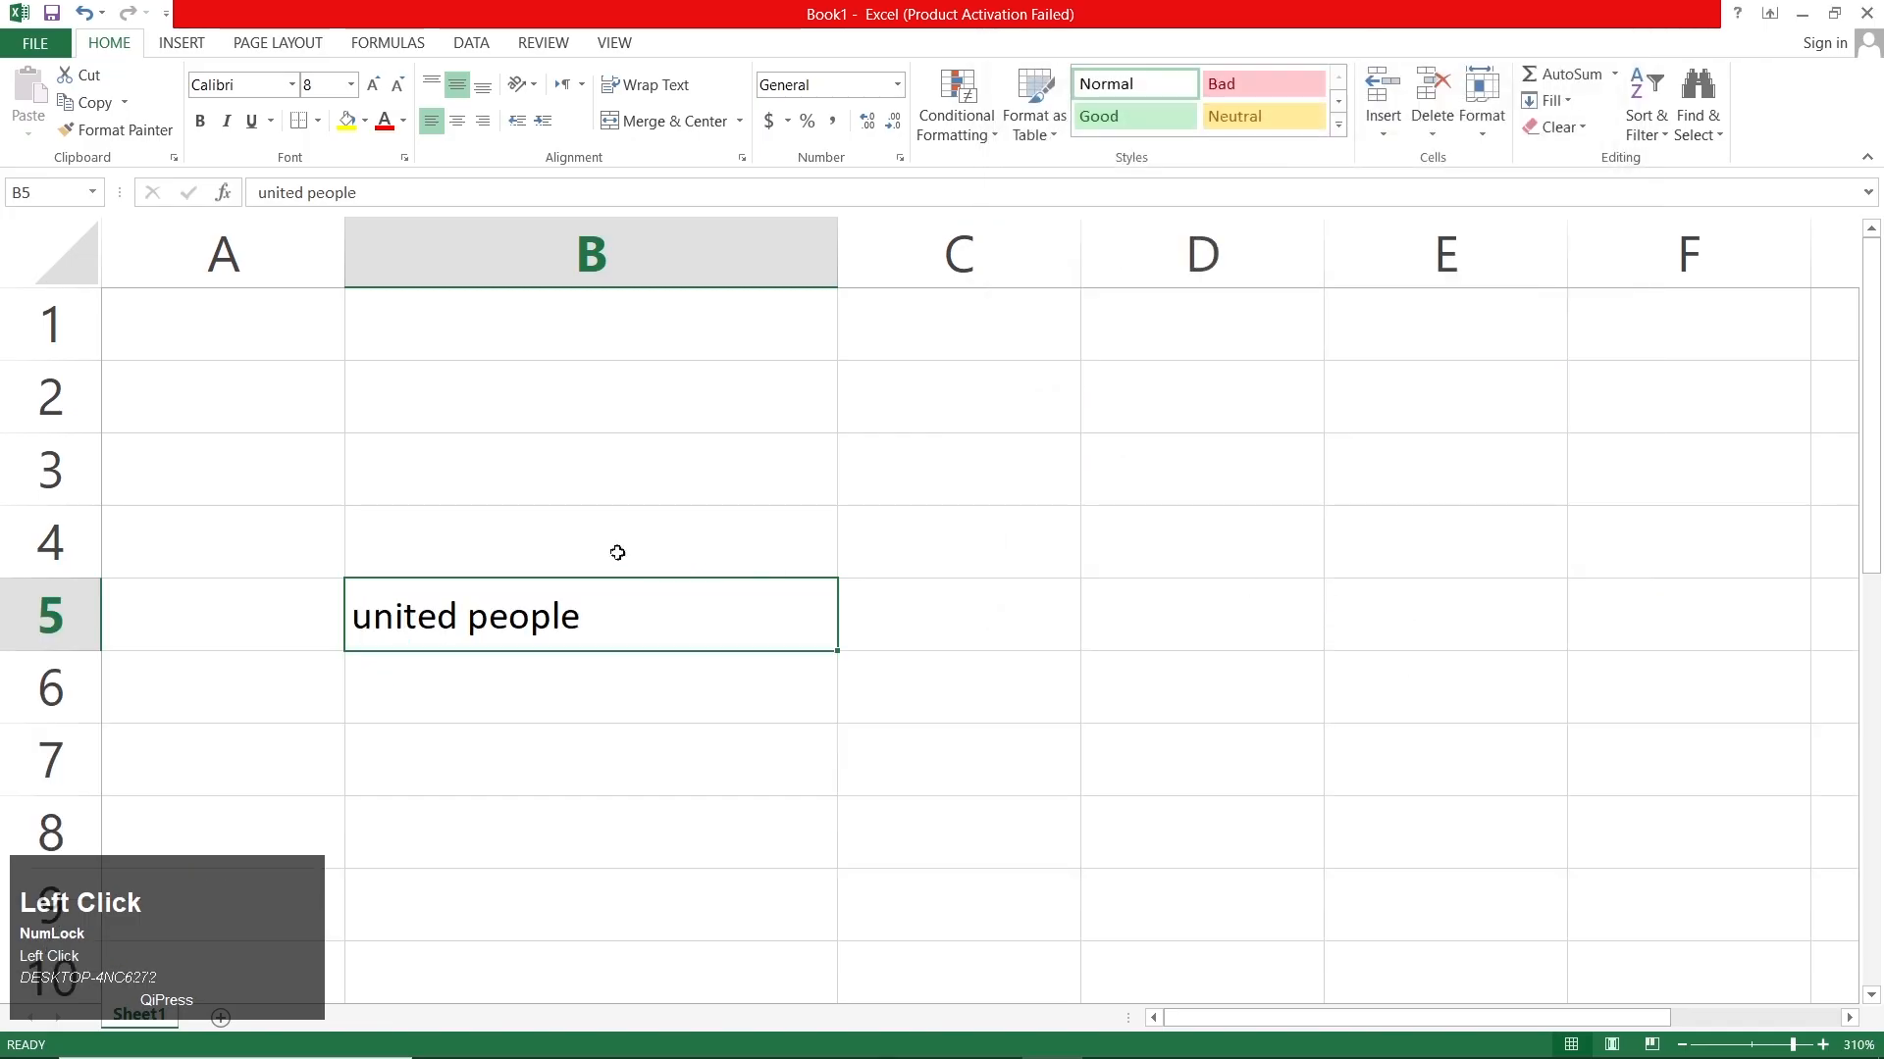
Enter the text "united states of america" in cell C4 and select that cell again
click(976, 552)
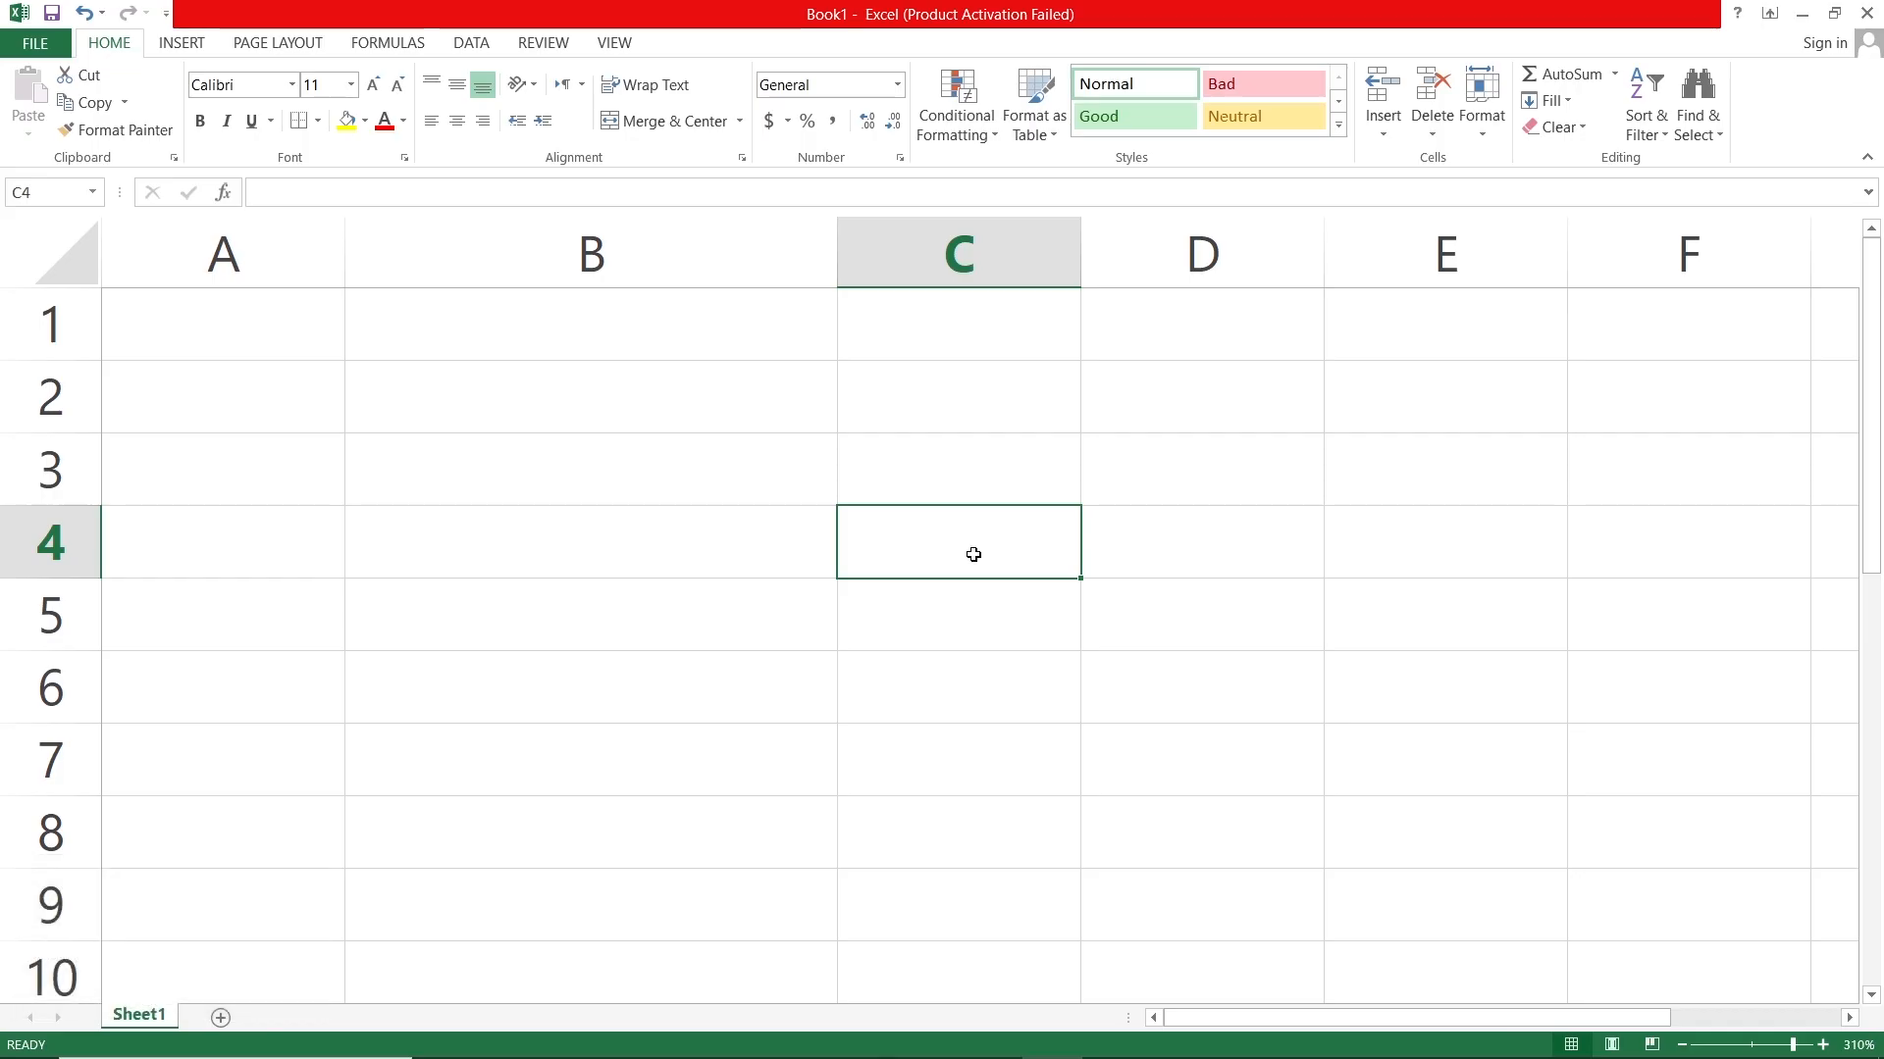
text(unite)
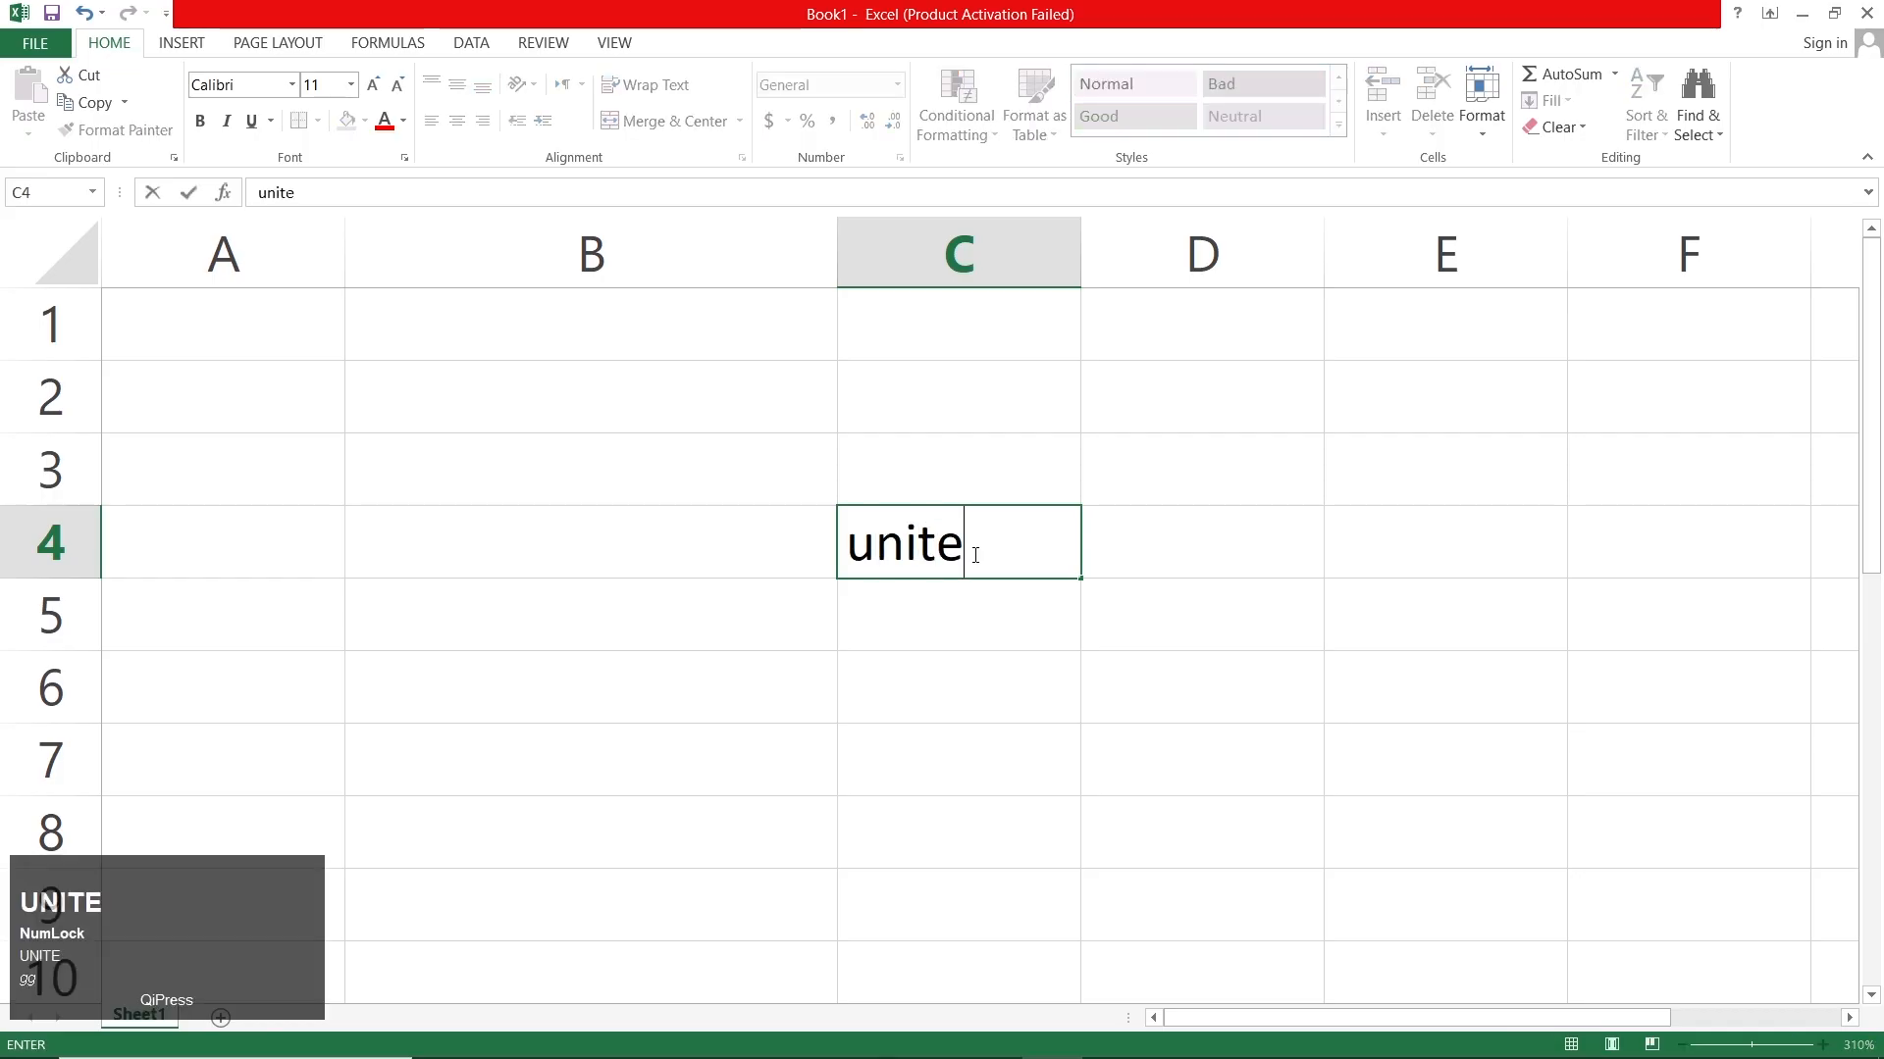
text(d stae)
key(BackSpace)
text(tes )
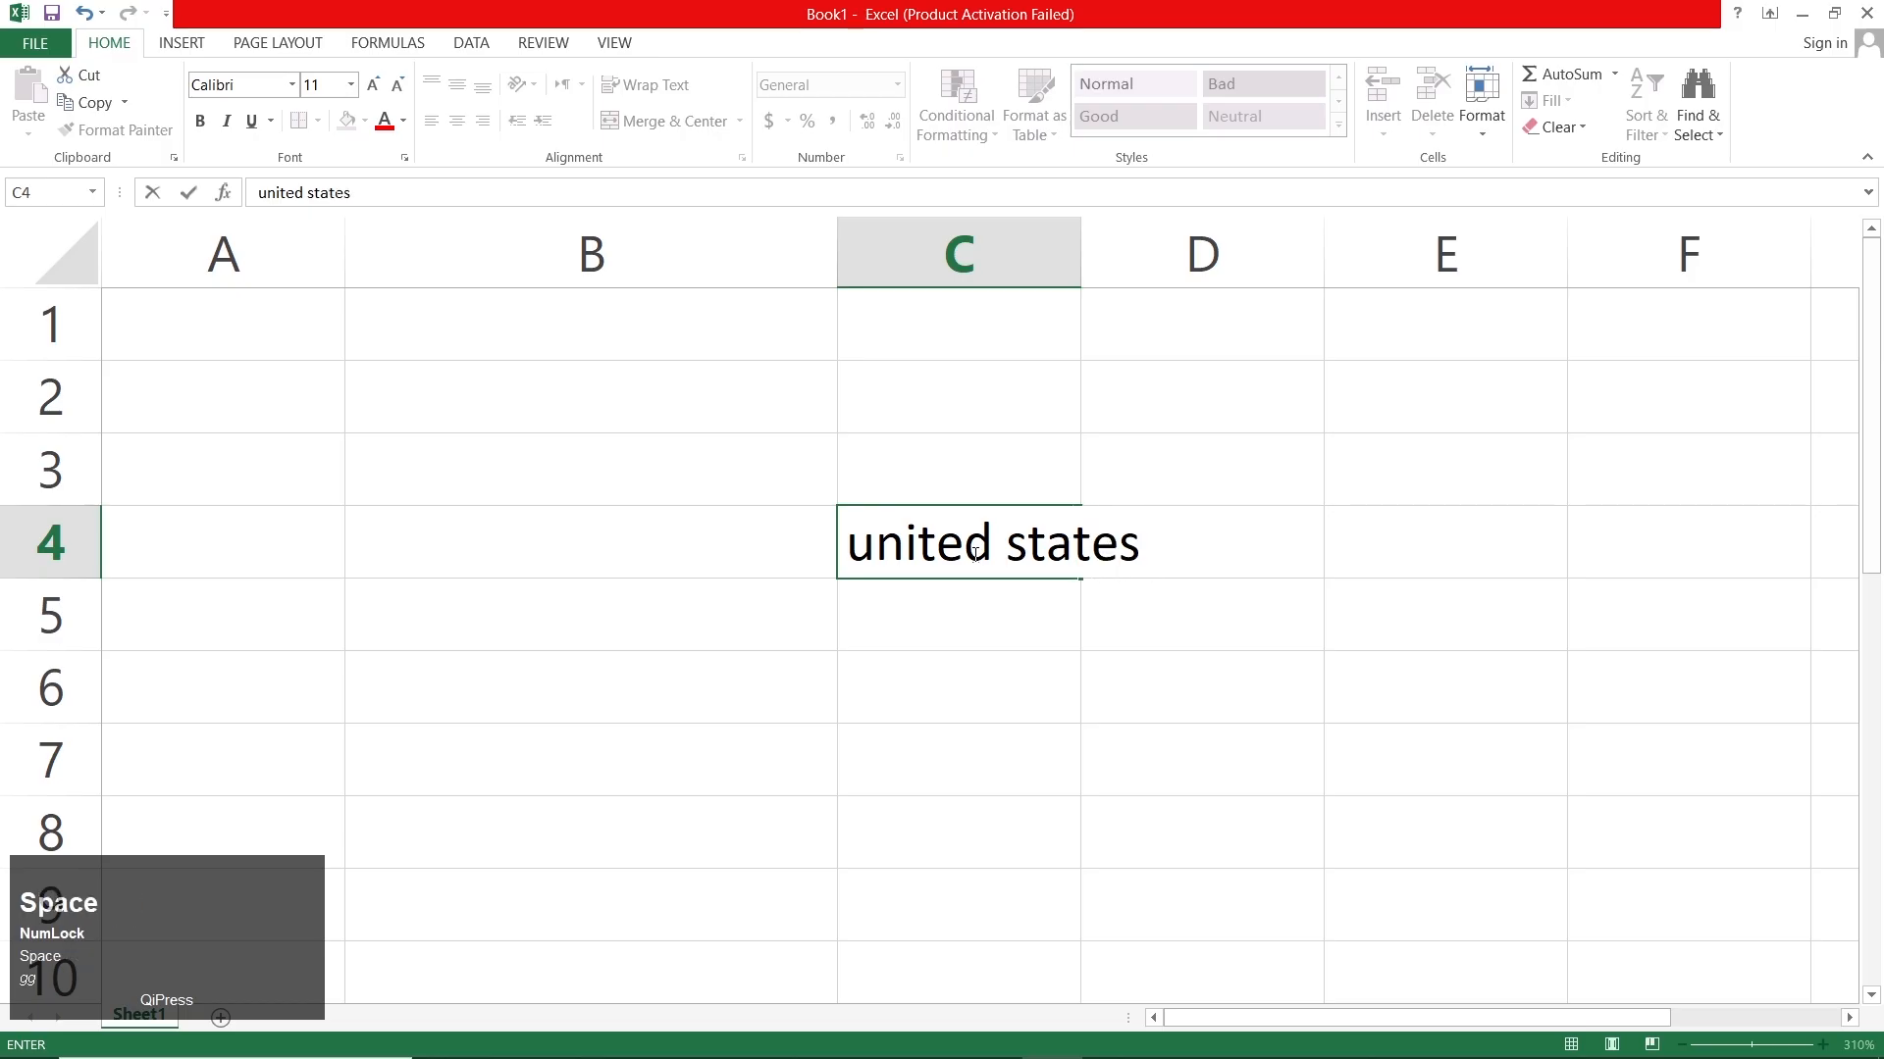
text(of america)
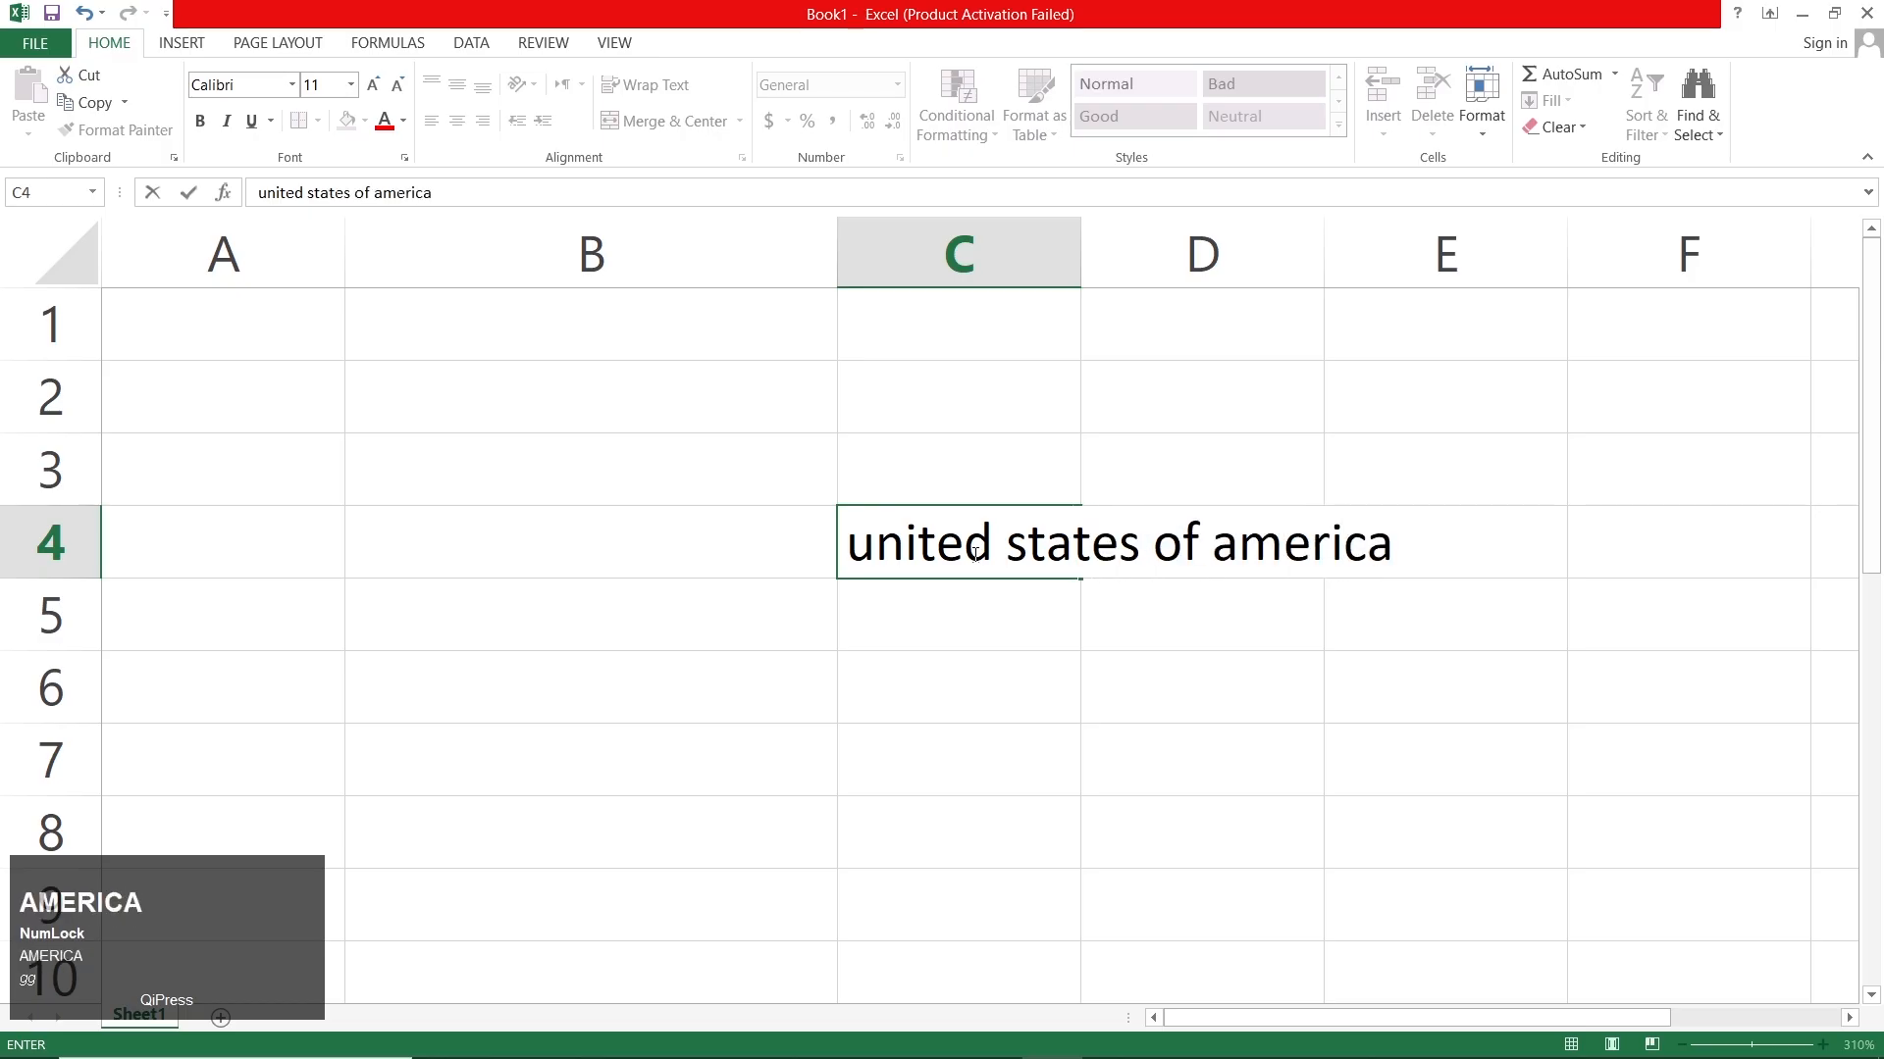
click(951, 660)
click(962, 562)
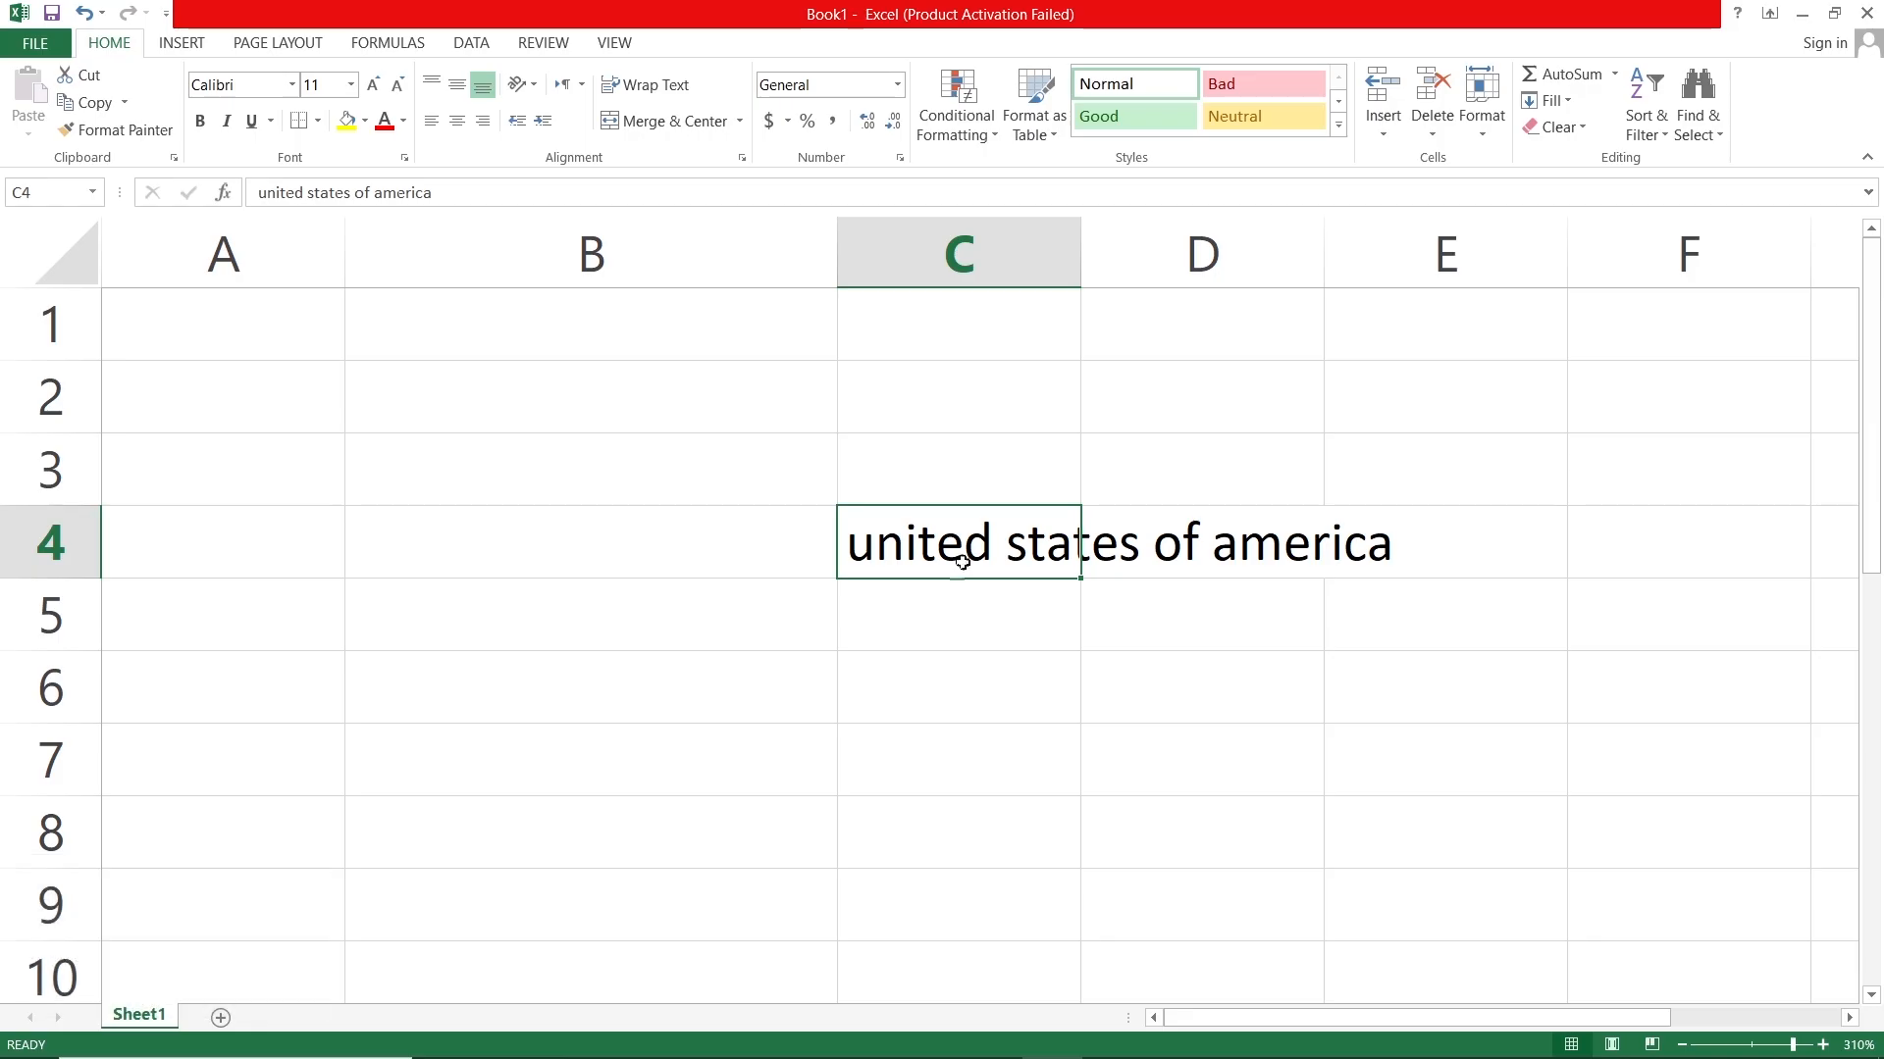
Apply Wrap Text to cell C4, undo it once for comparison, and apply the wrapping again
key(ctrl+z)
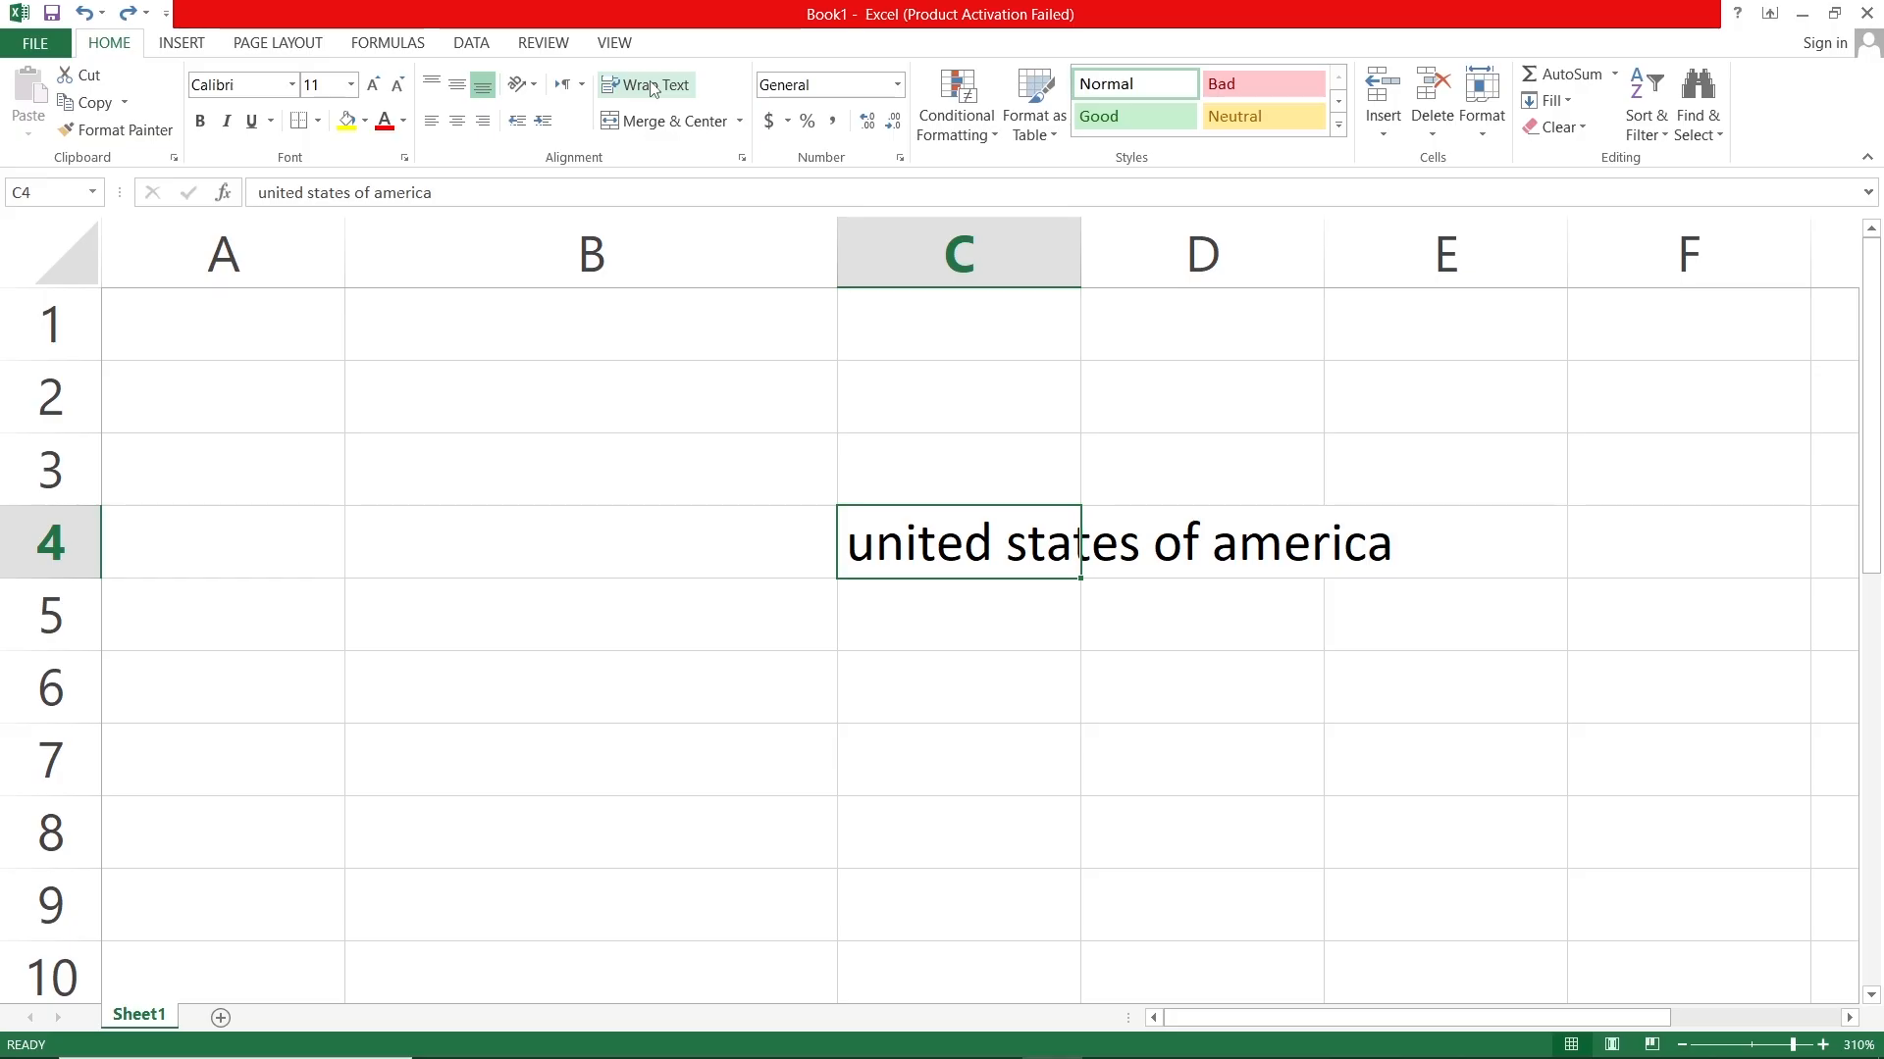
click(653, 86)
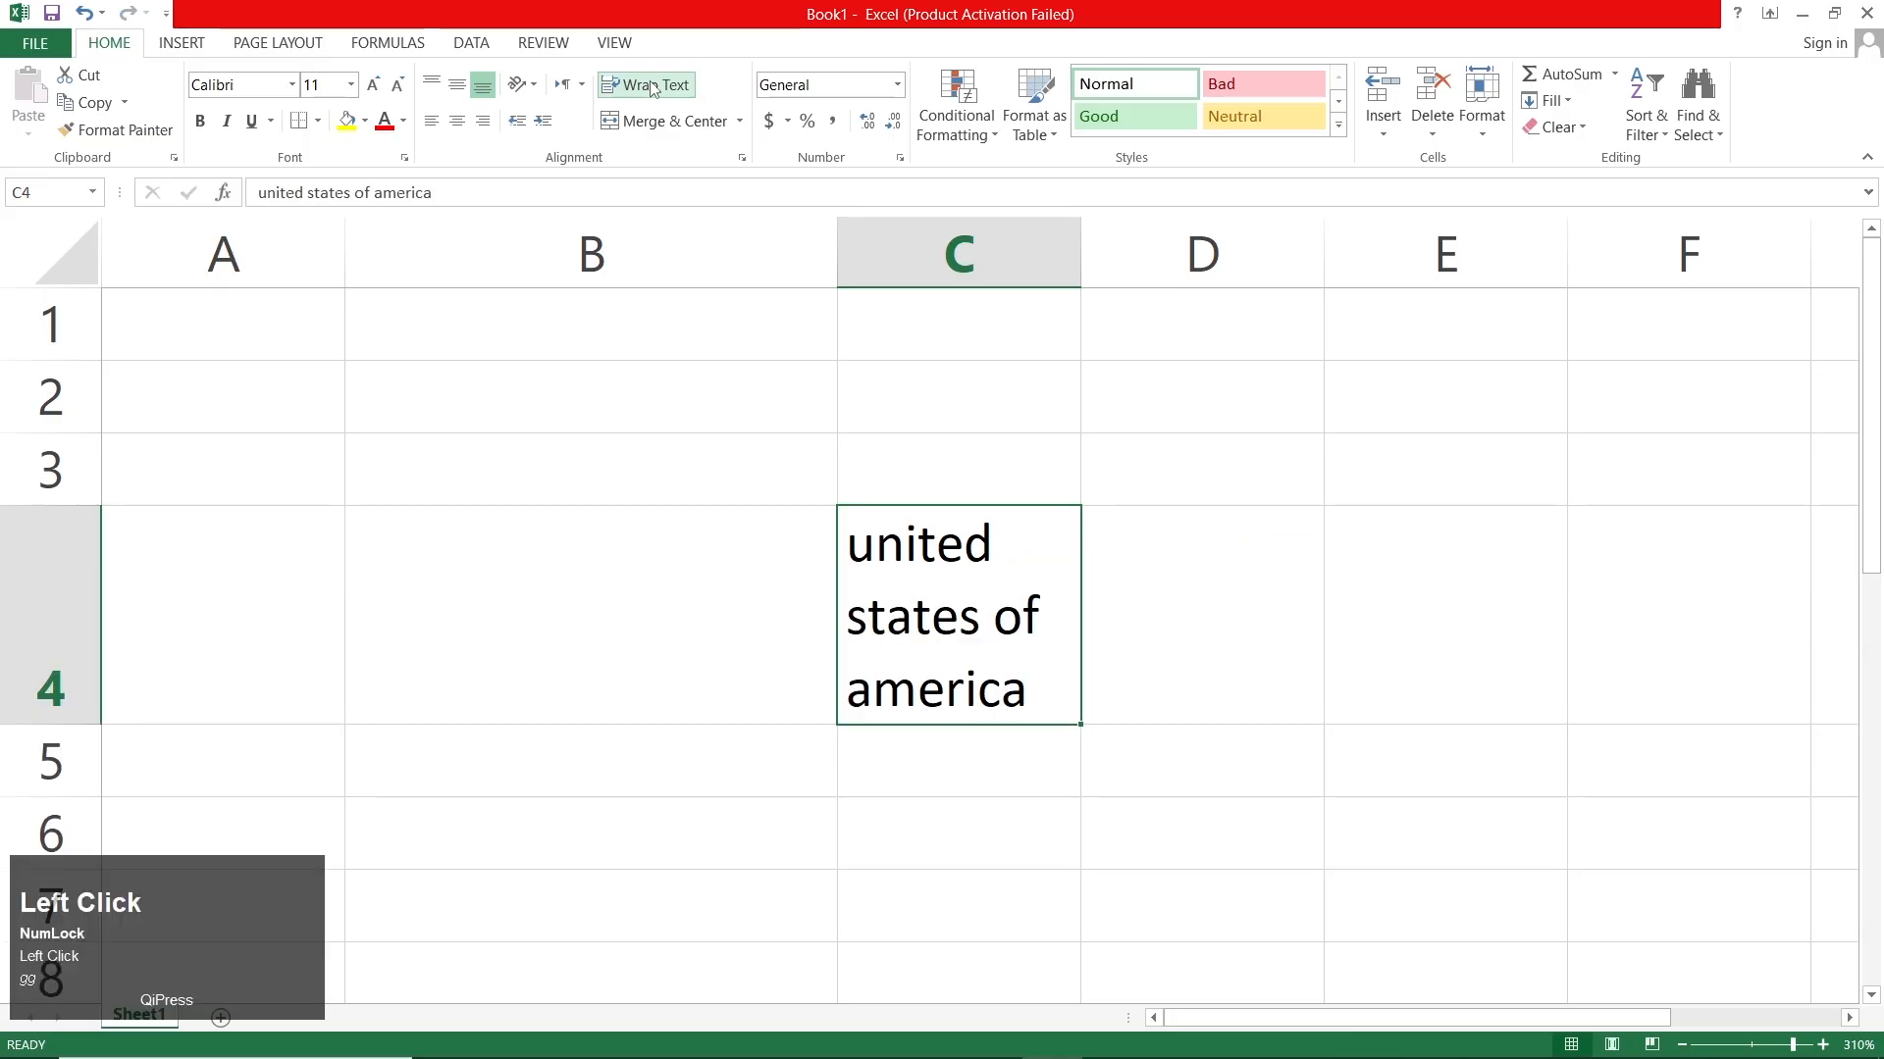
key(ctrl+z)
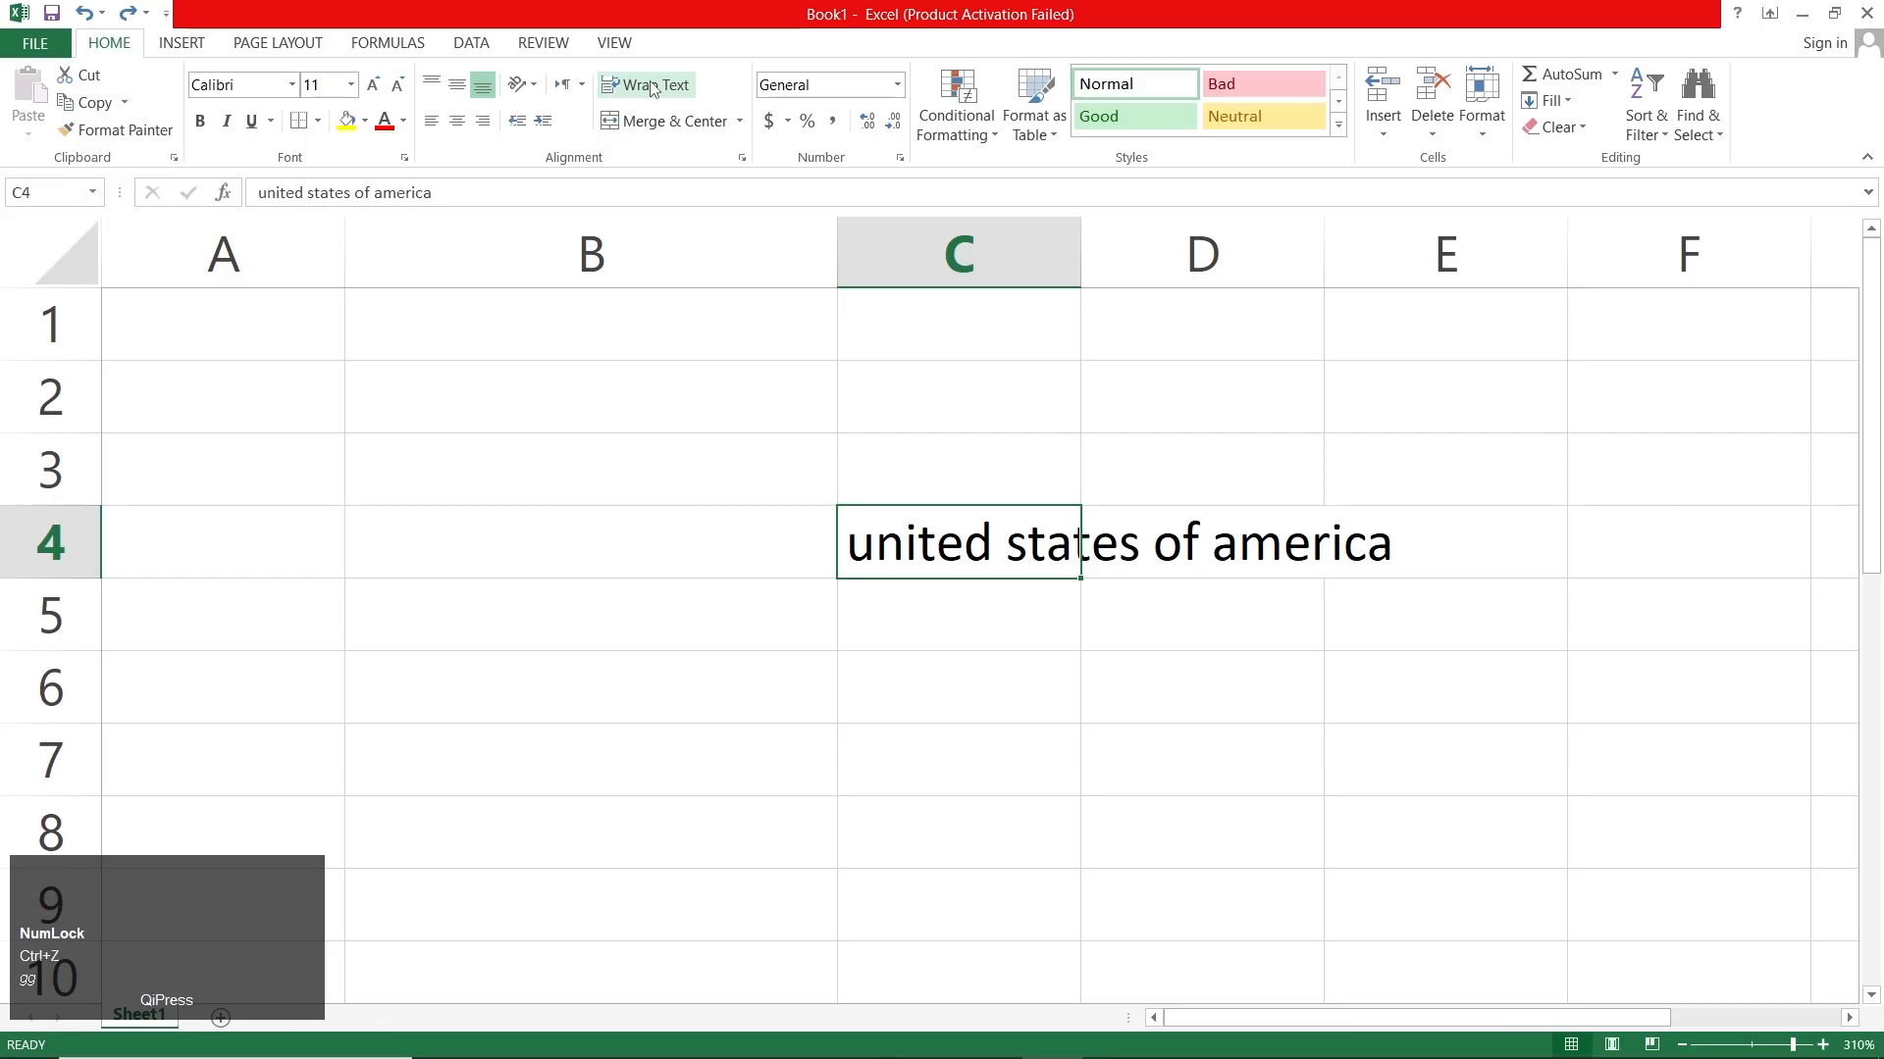
click(653, 86)
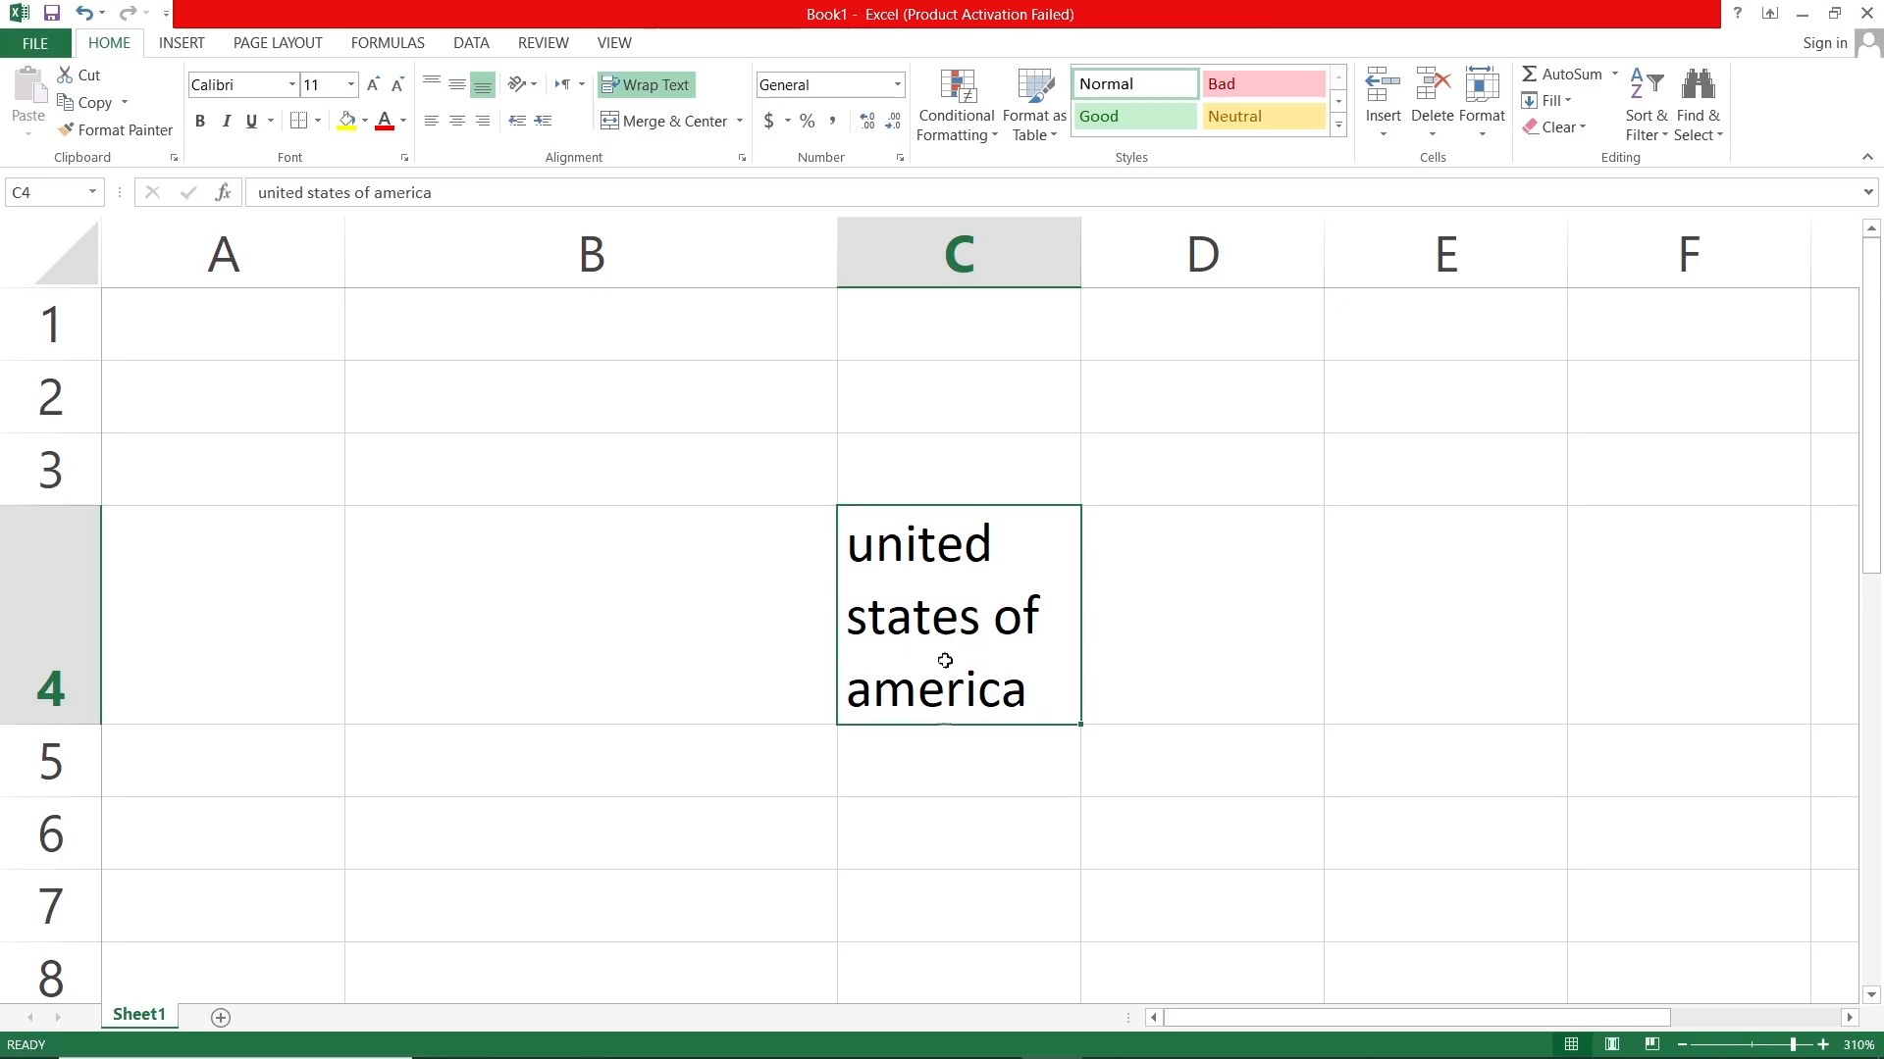
Enter the headings "names", "eng sub", "bio sub" and "history sub" in cells A10 to D10
scroll(594, 596, down, 2)
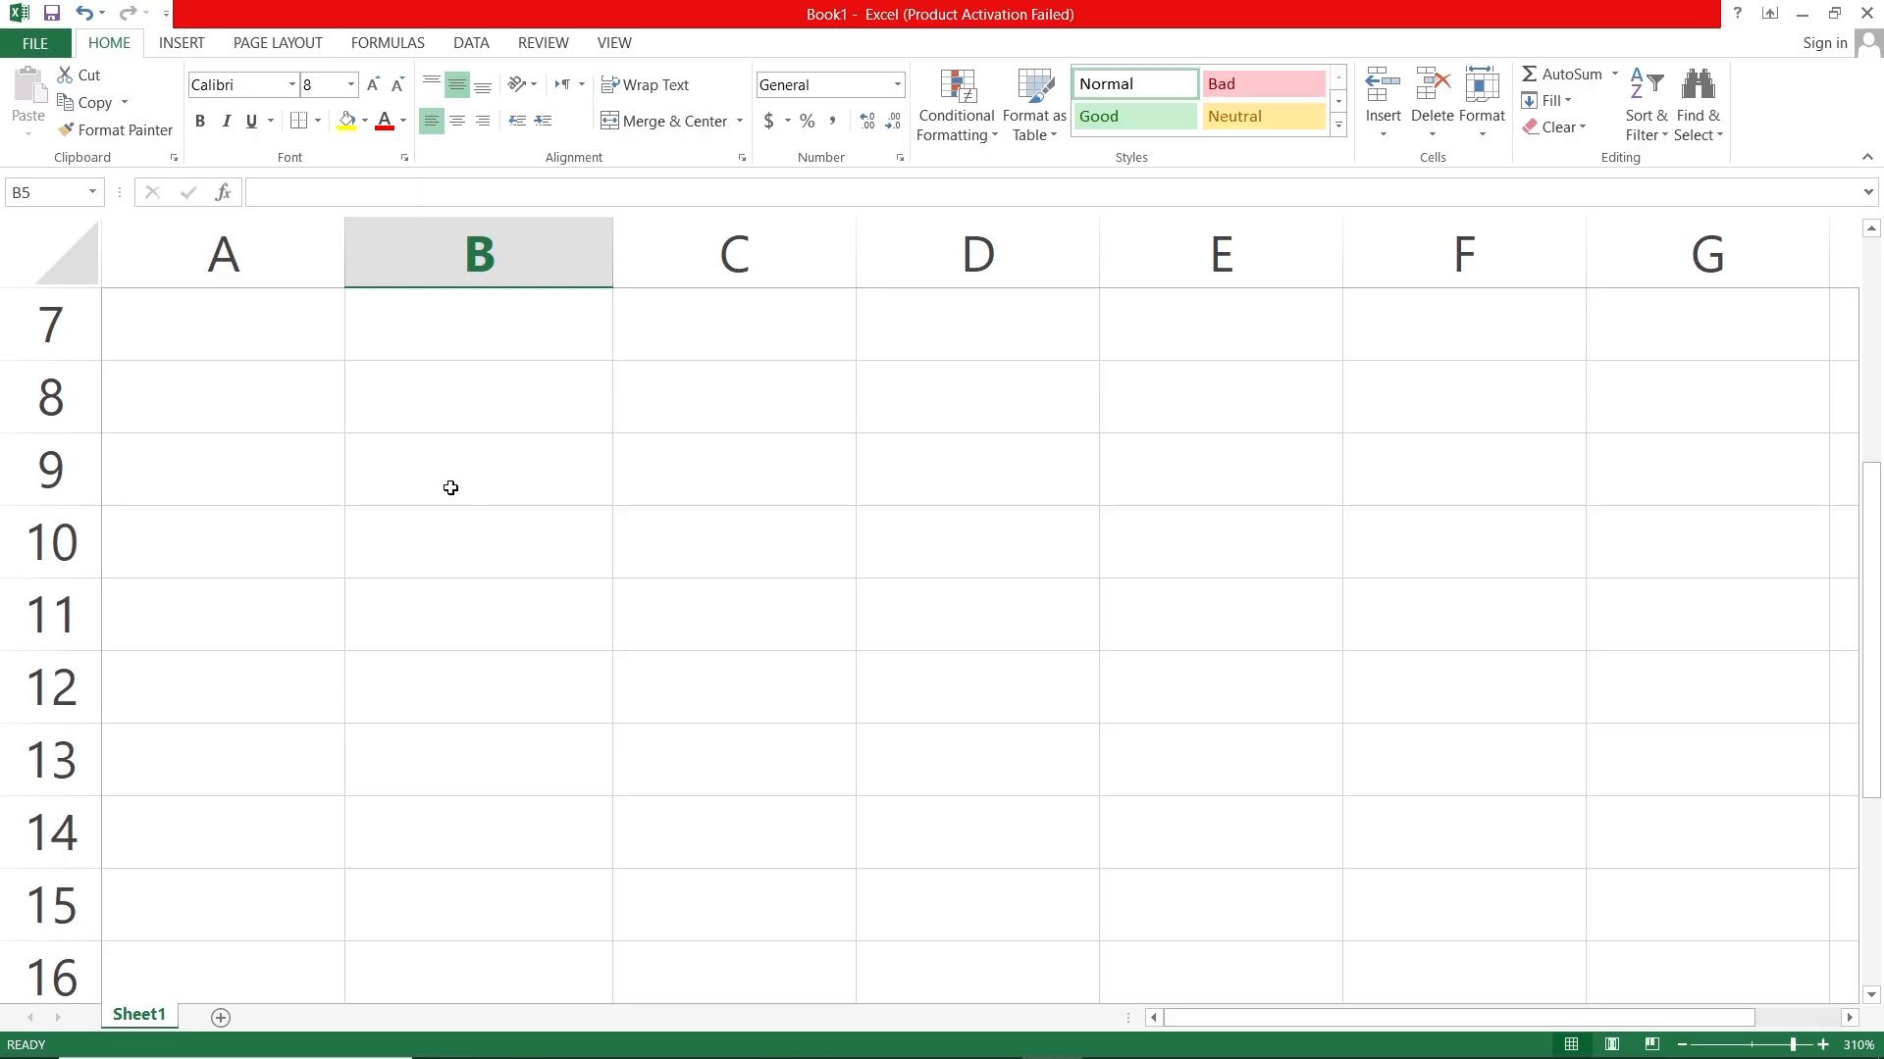
click(295, 540)
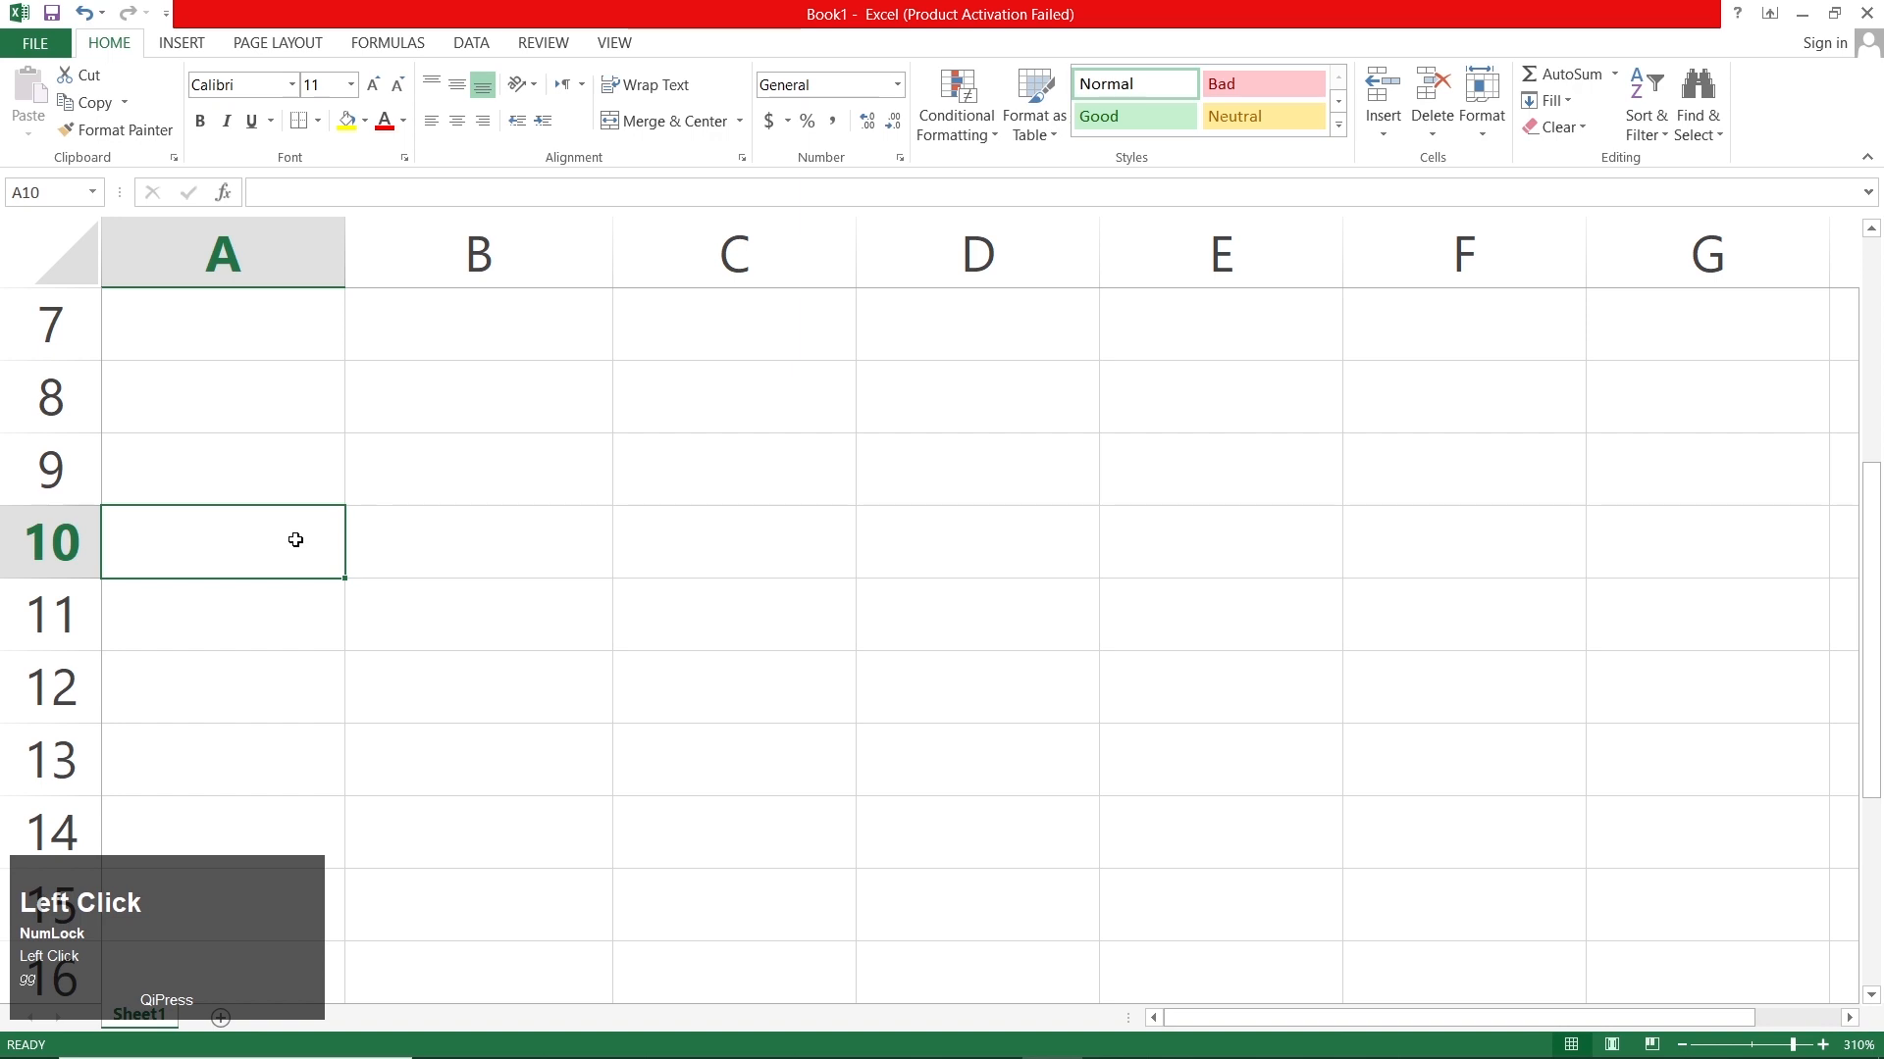
text(names)
key(Right)
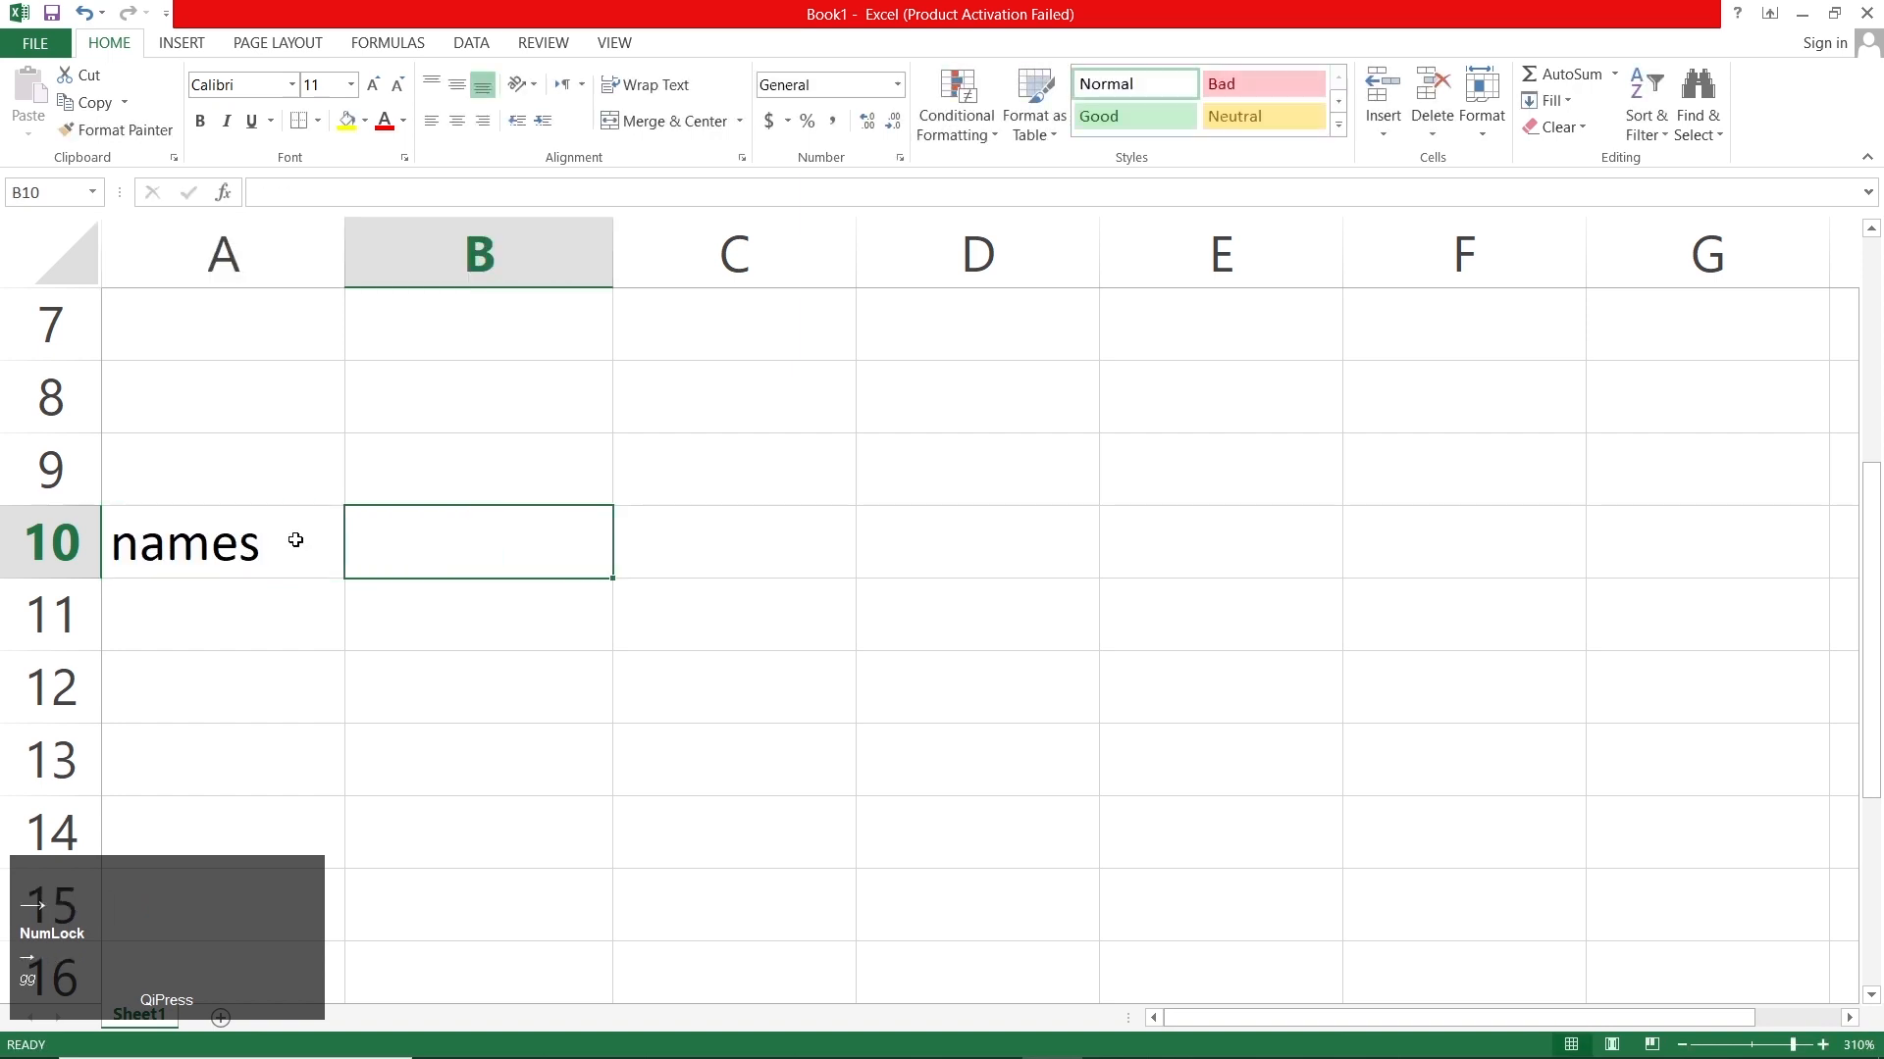
text(eng sub)
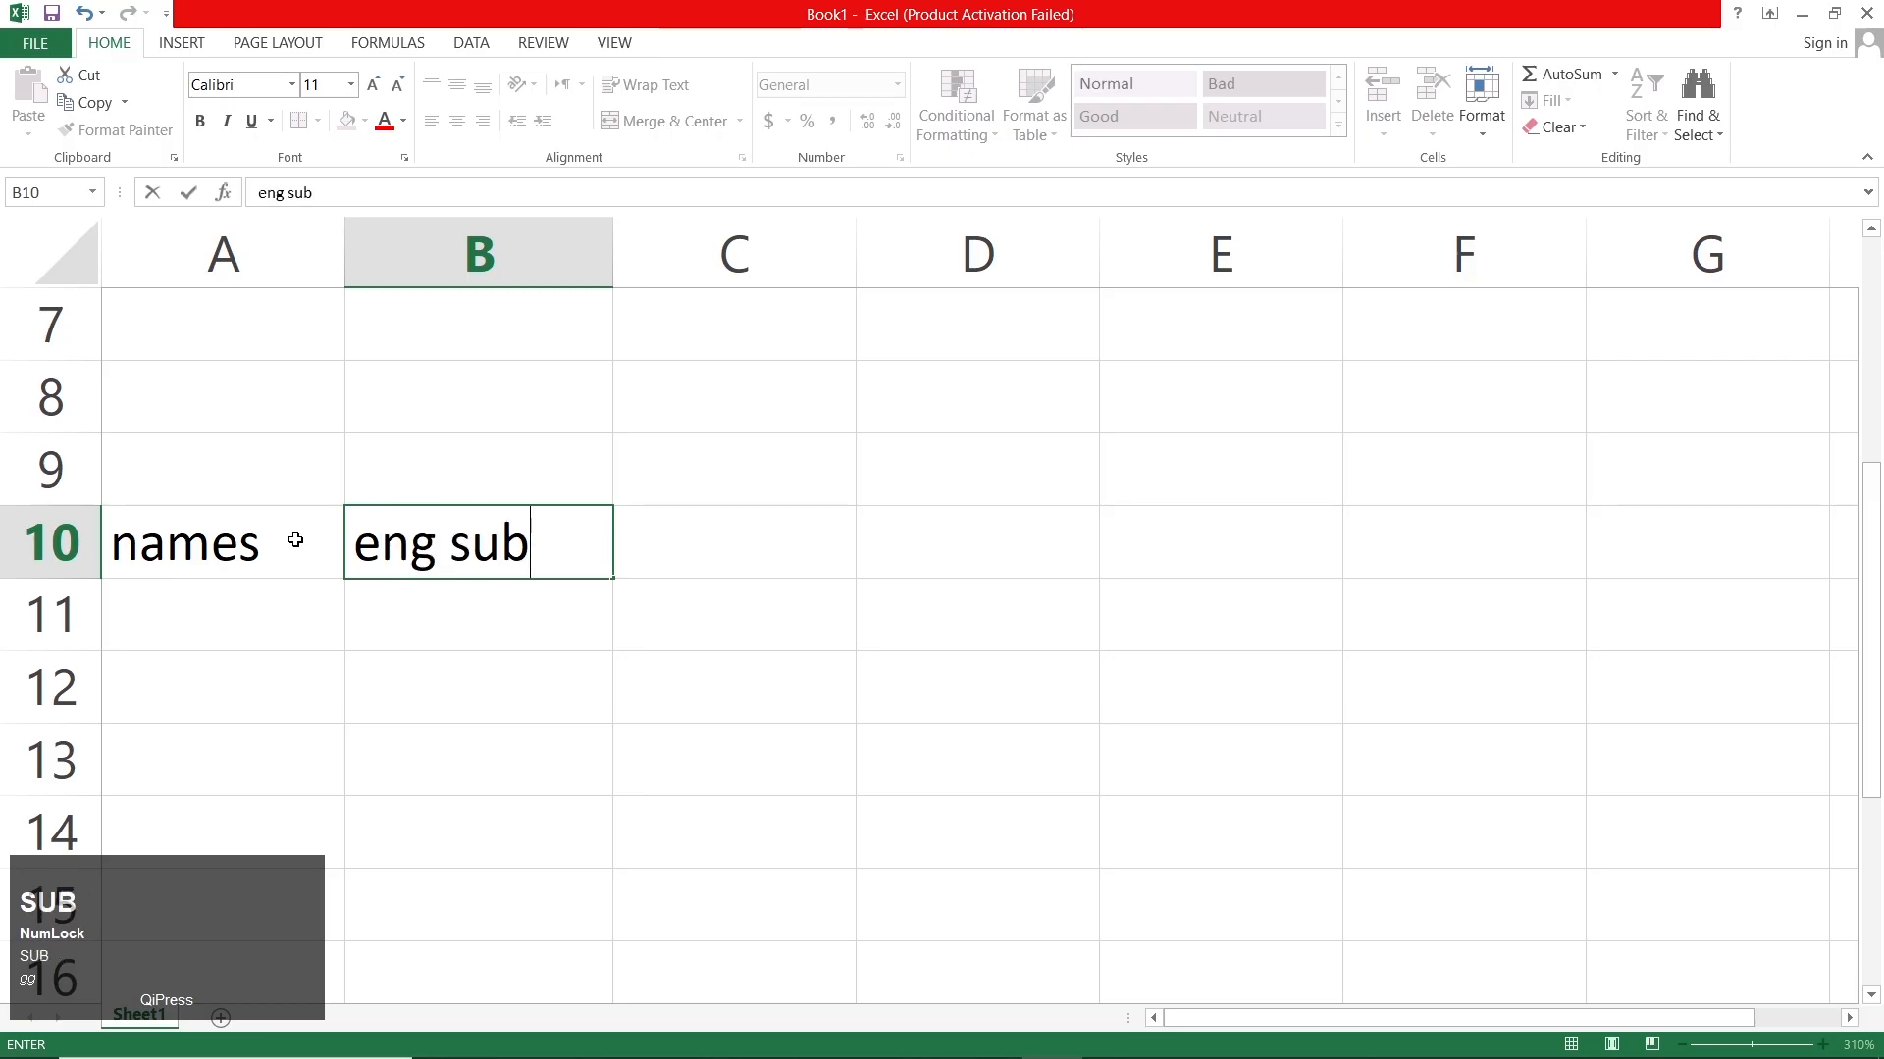
key(Right)
text(bio)
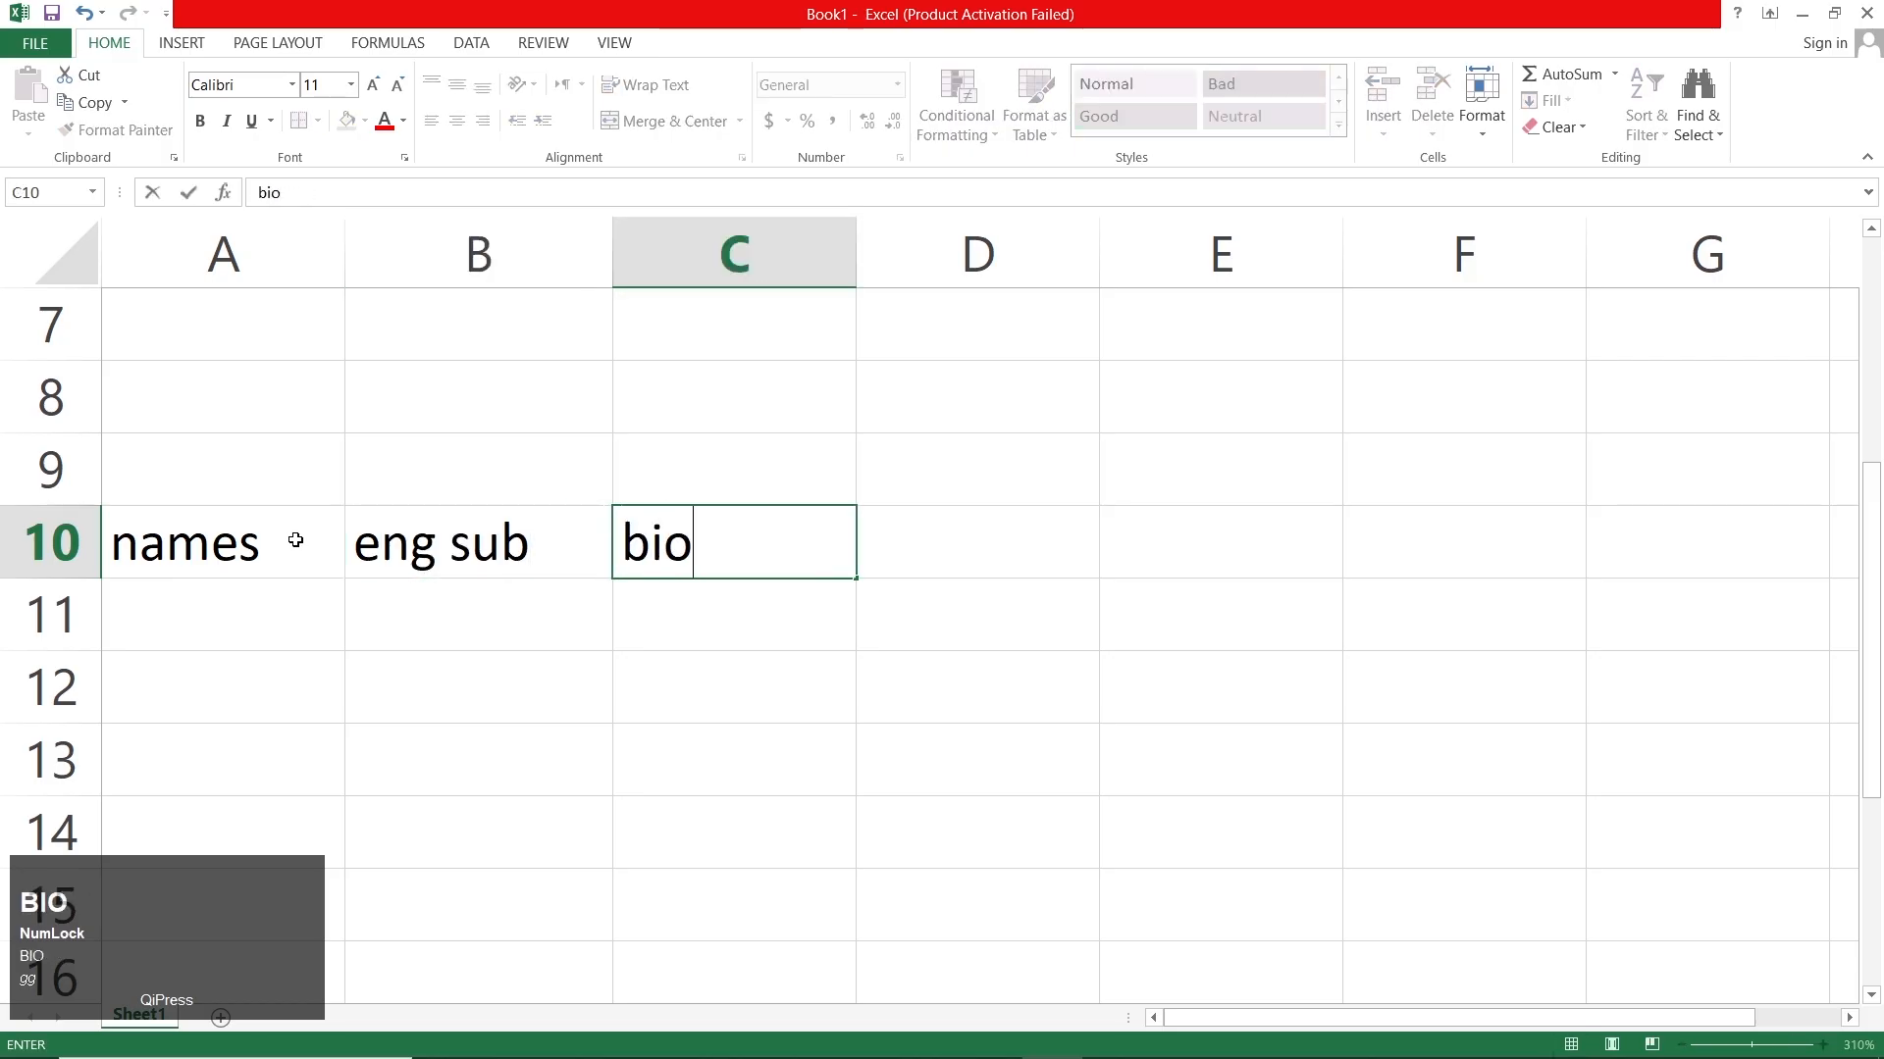
text( sub)
key(Right)
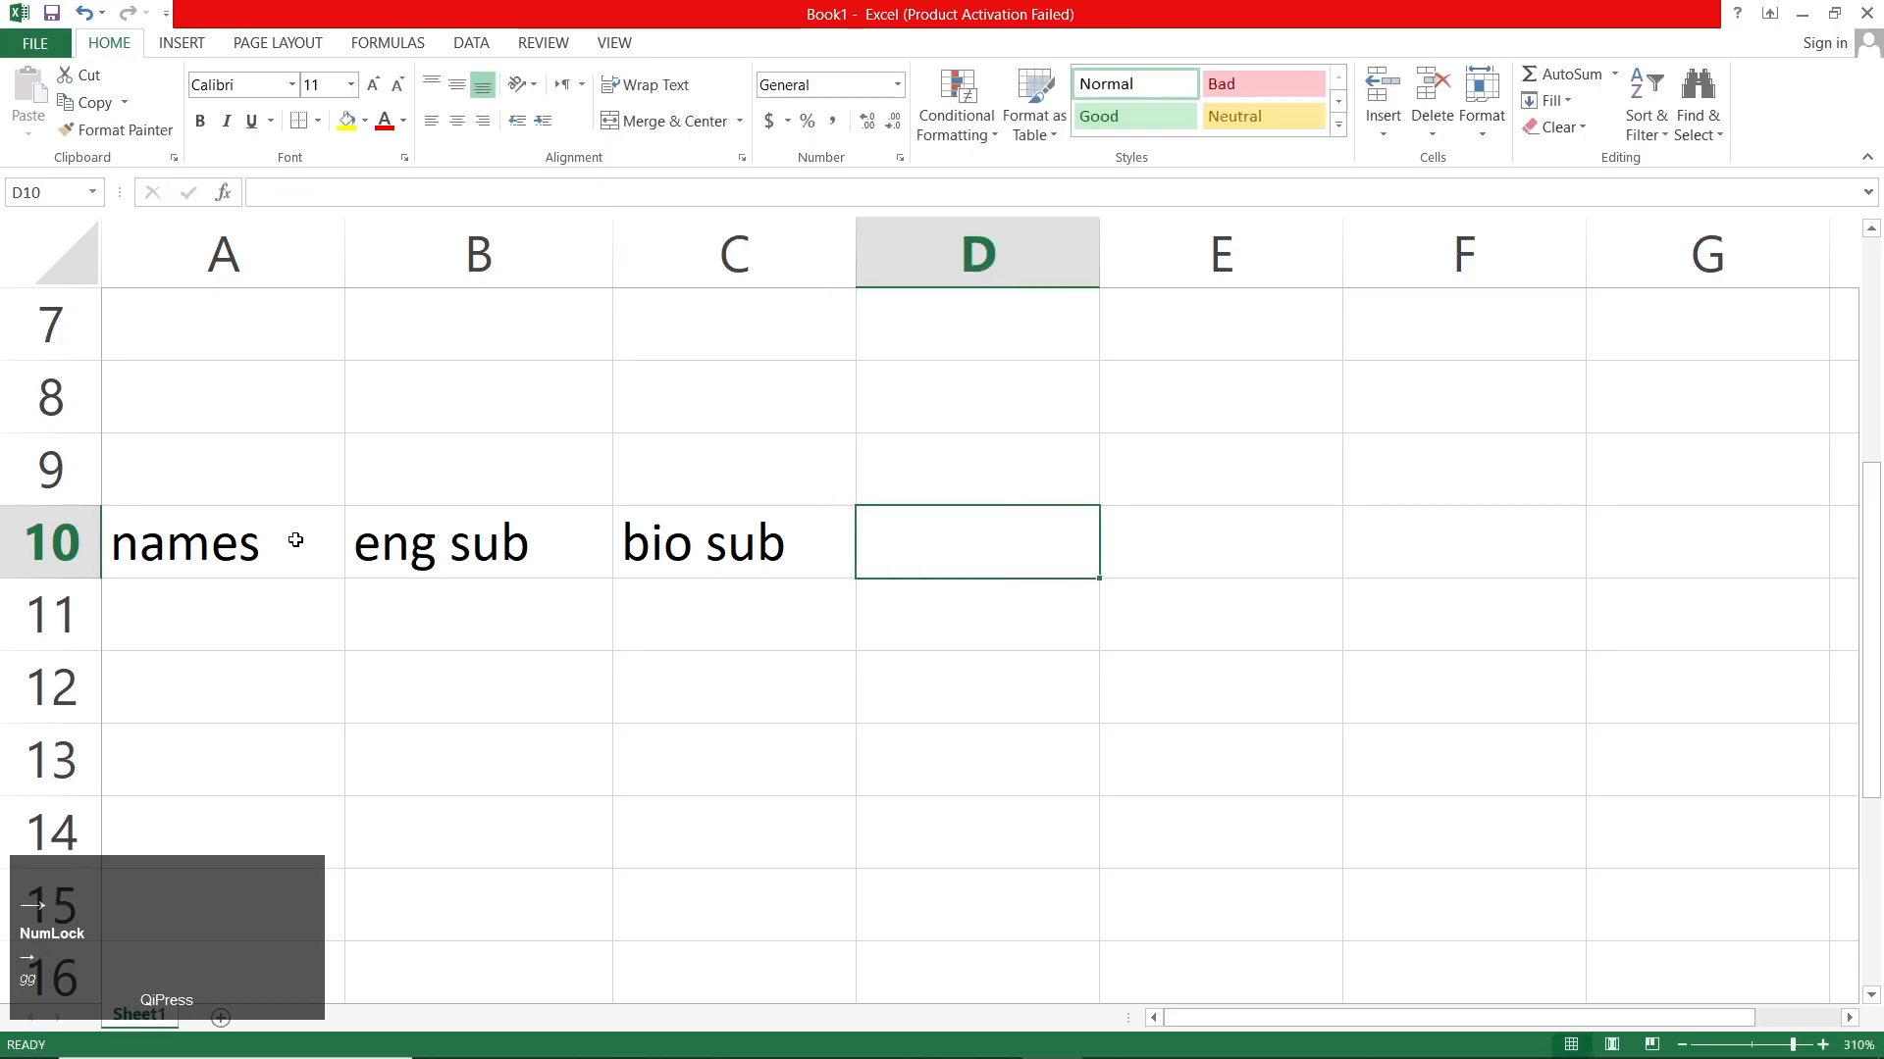
text(h)
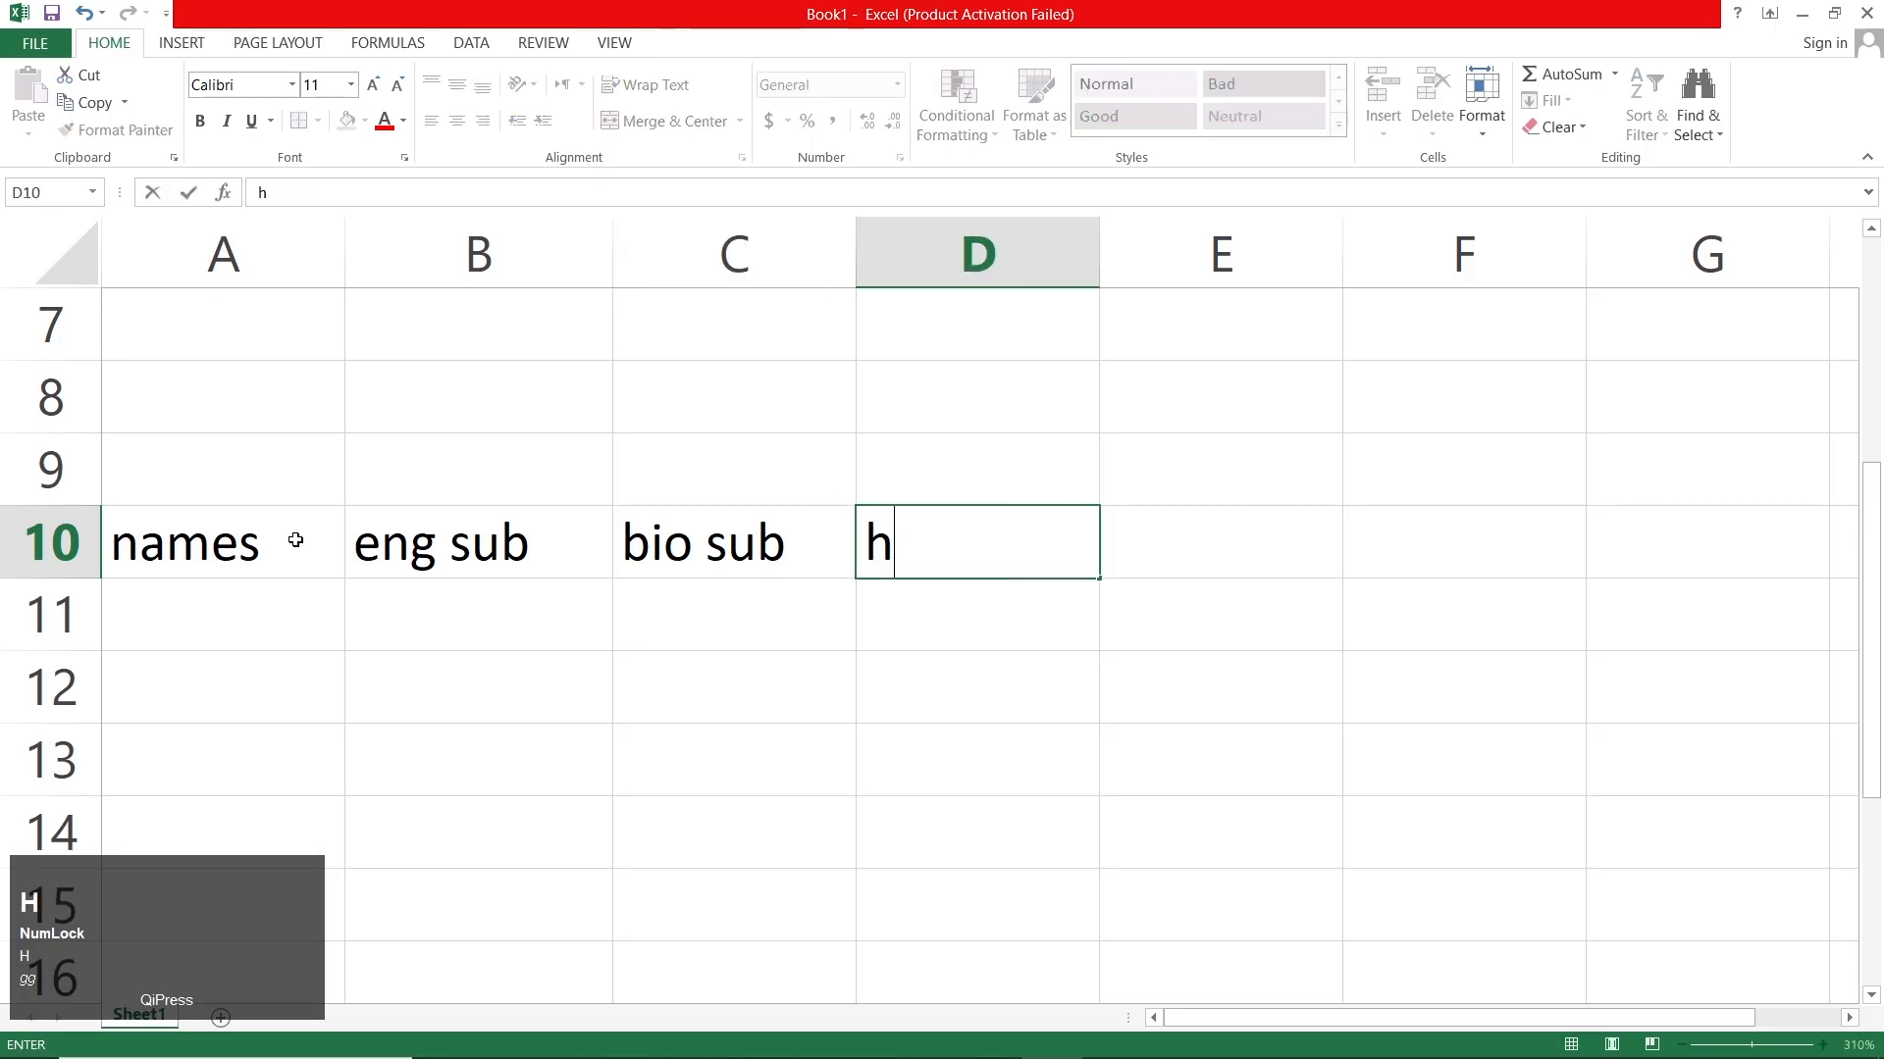
text(istory sub)
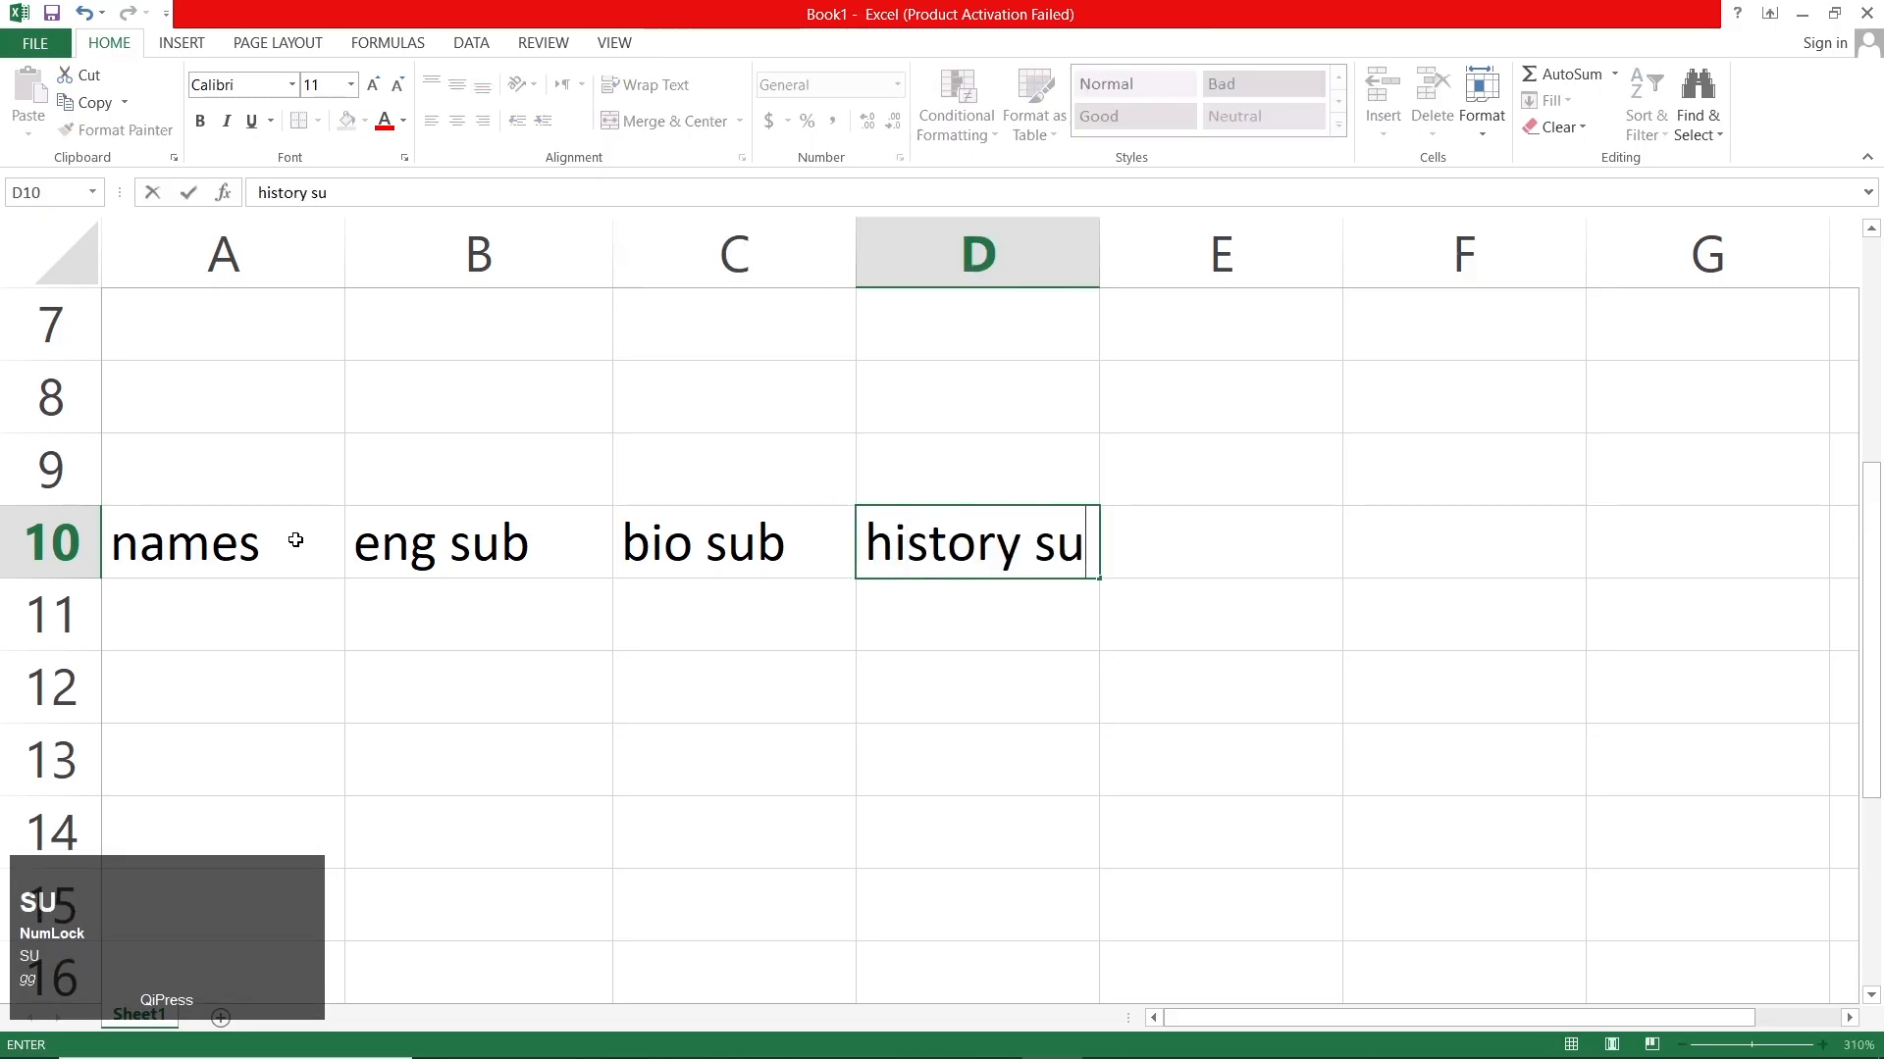
click(158, 649)
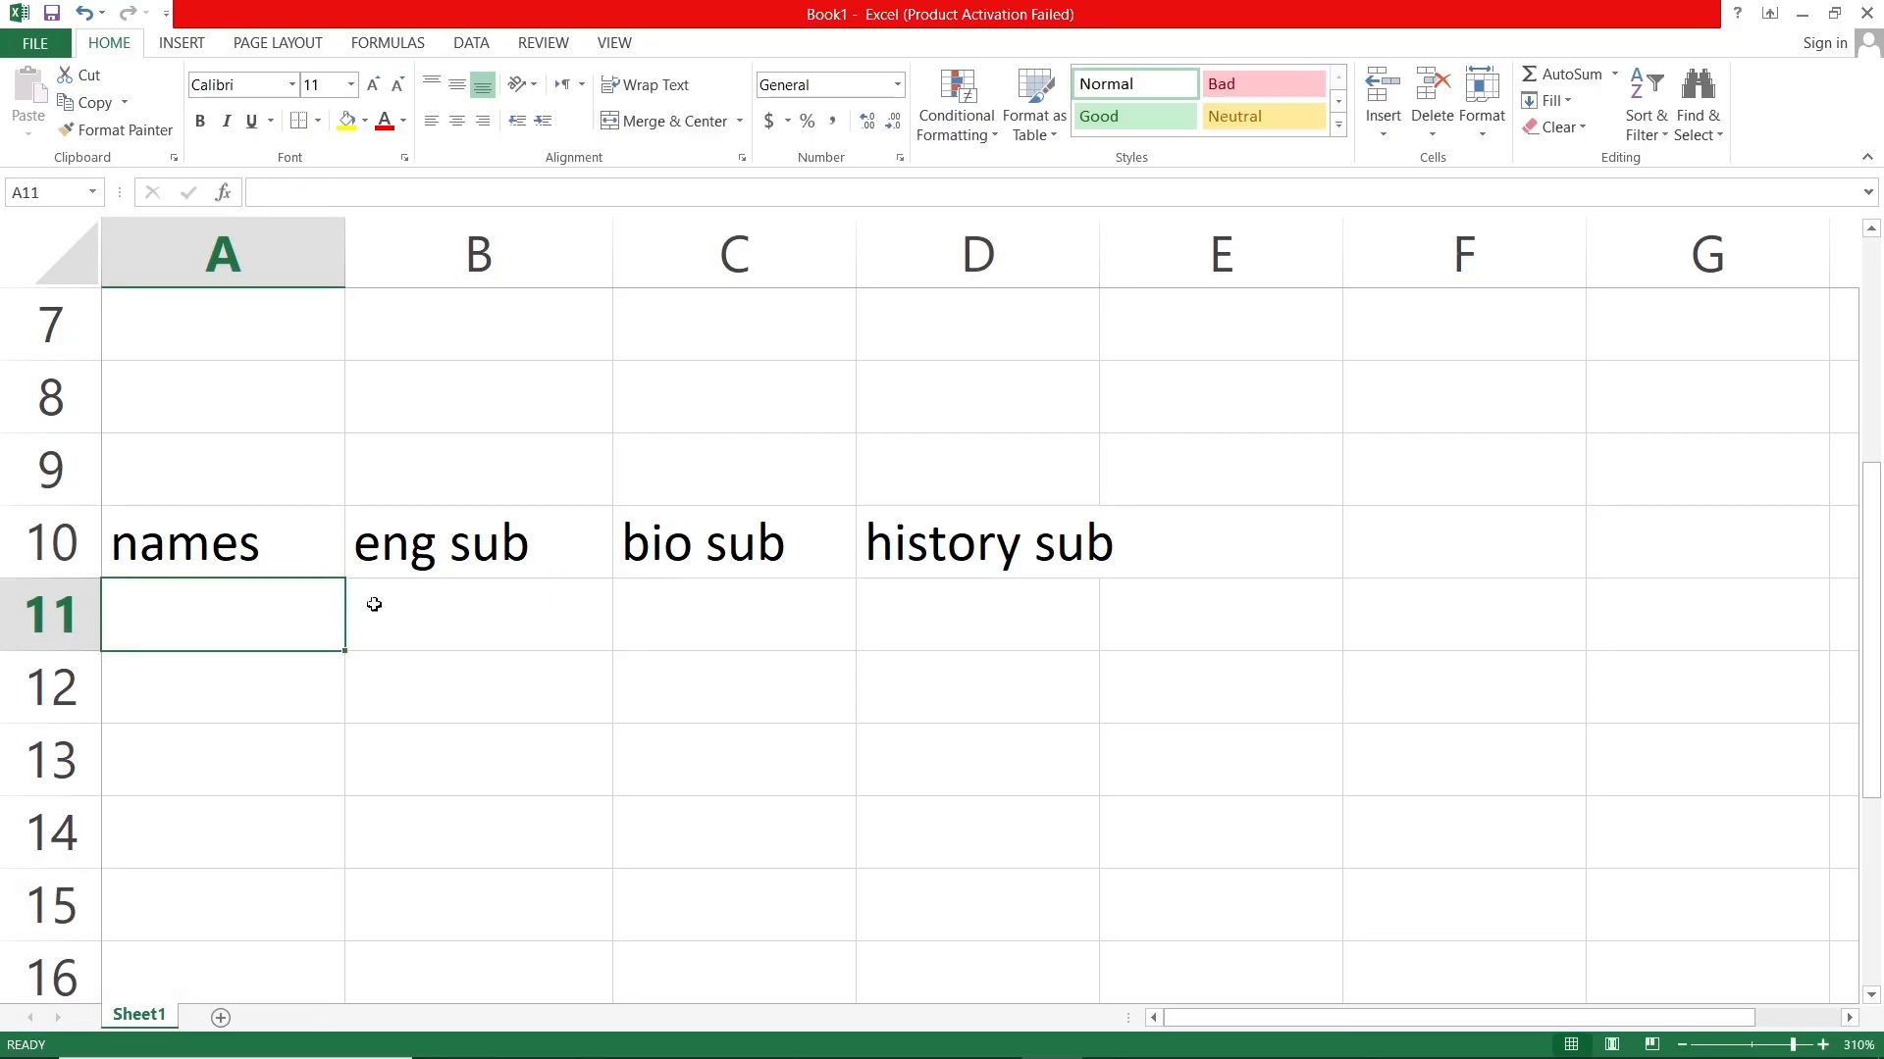
Enter the title "date of student" in cell B9, above the subject headings
click(453, 483)
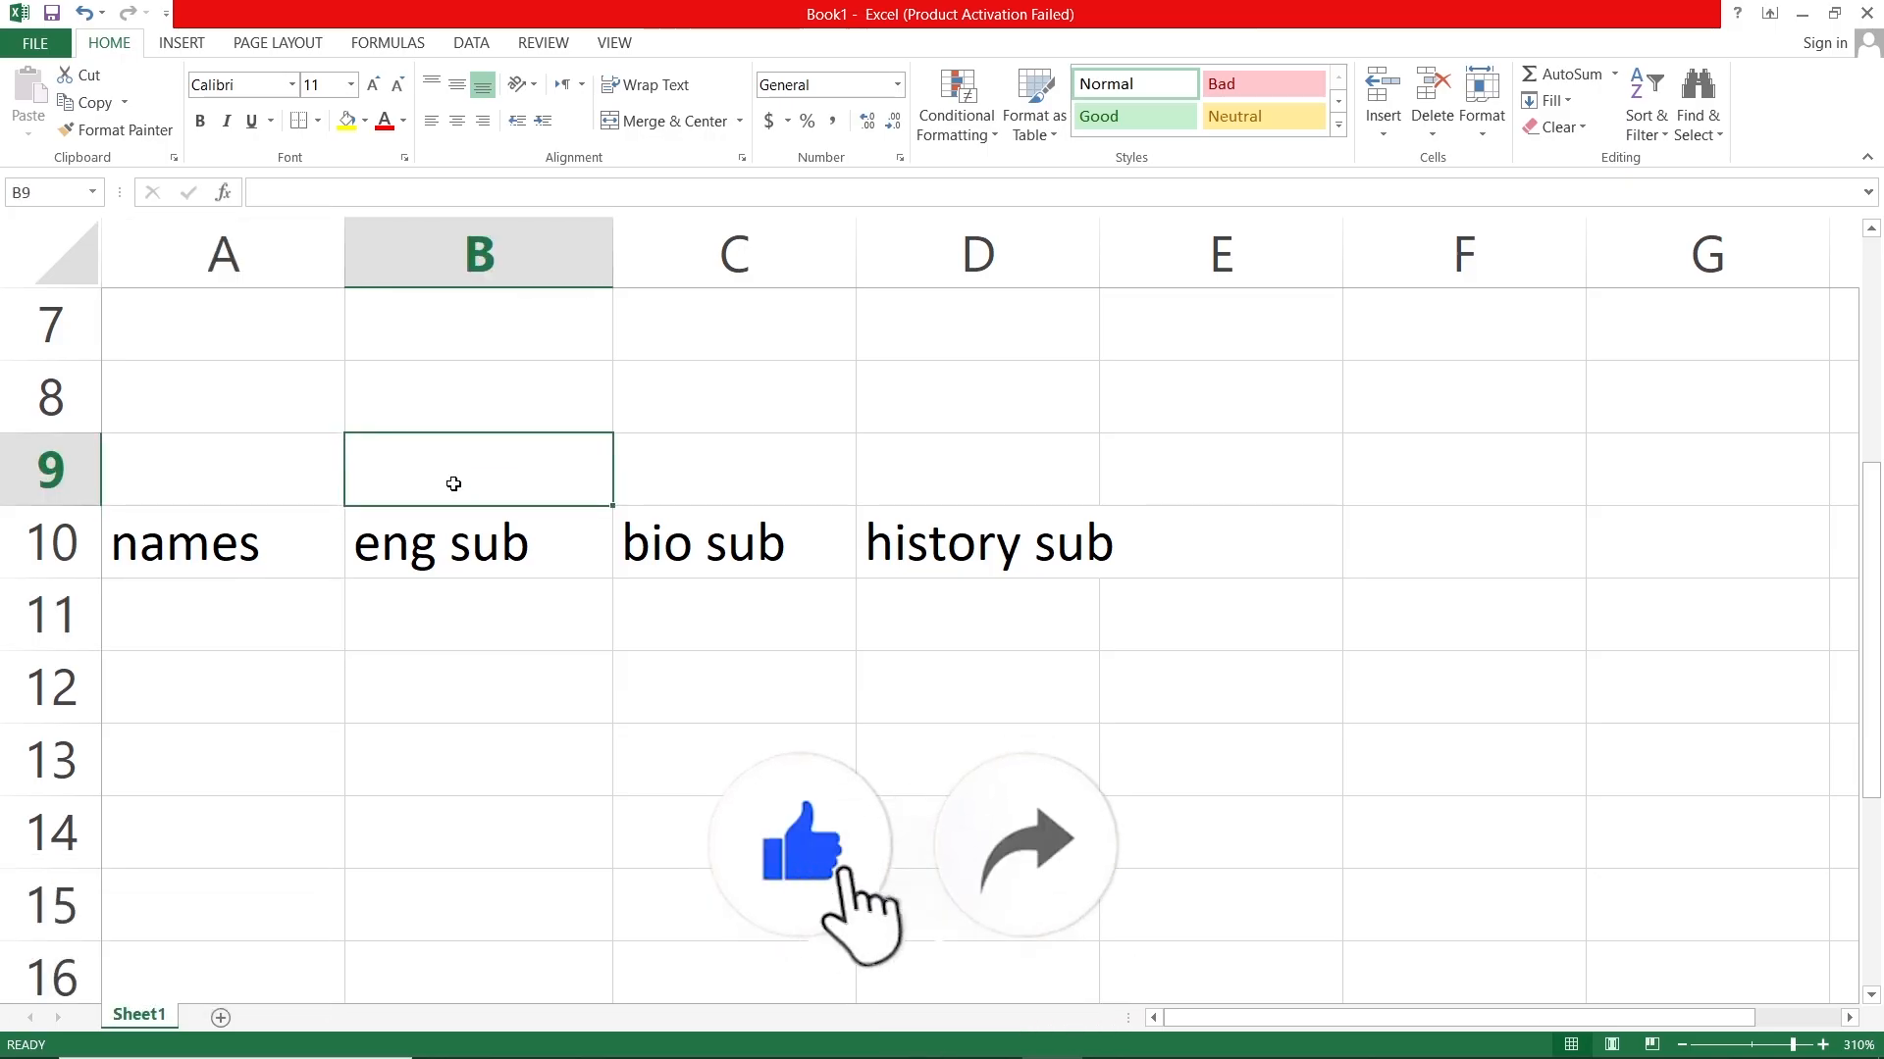
text(da)
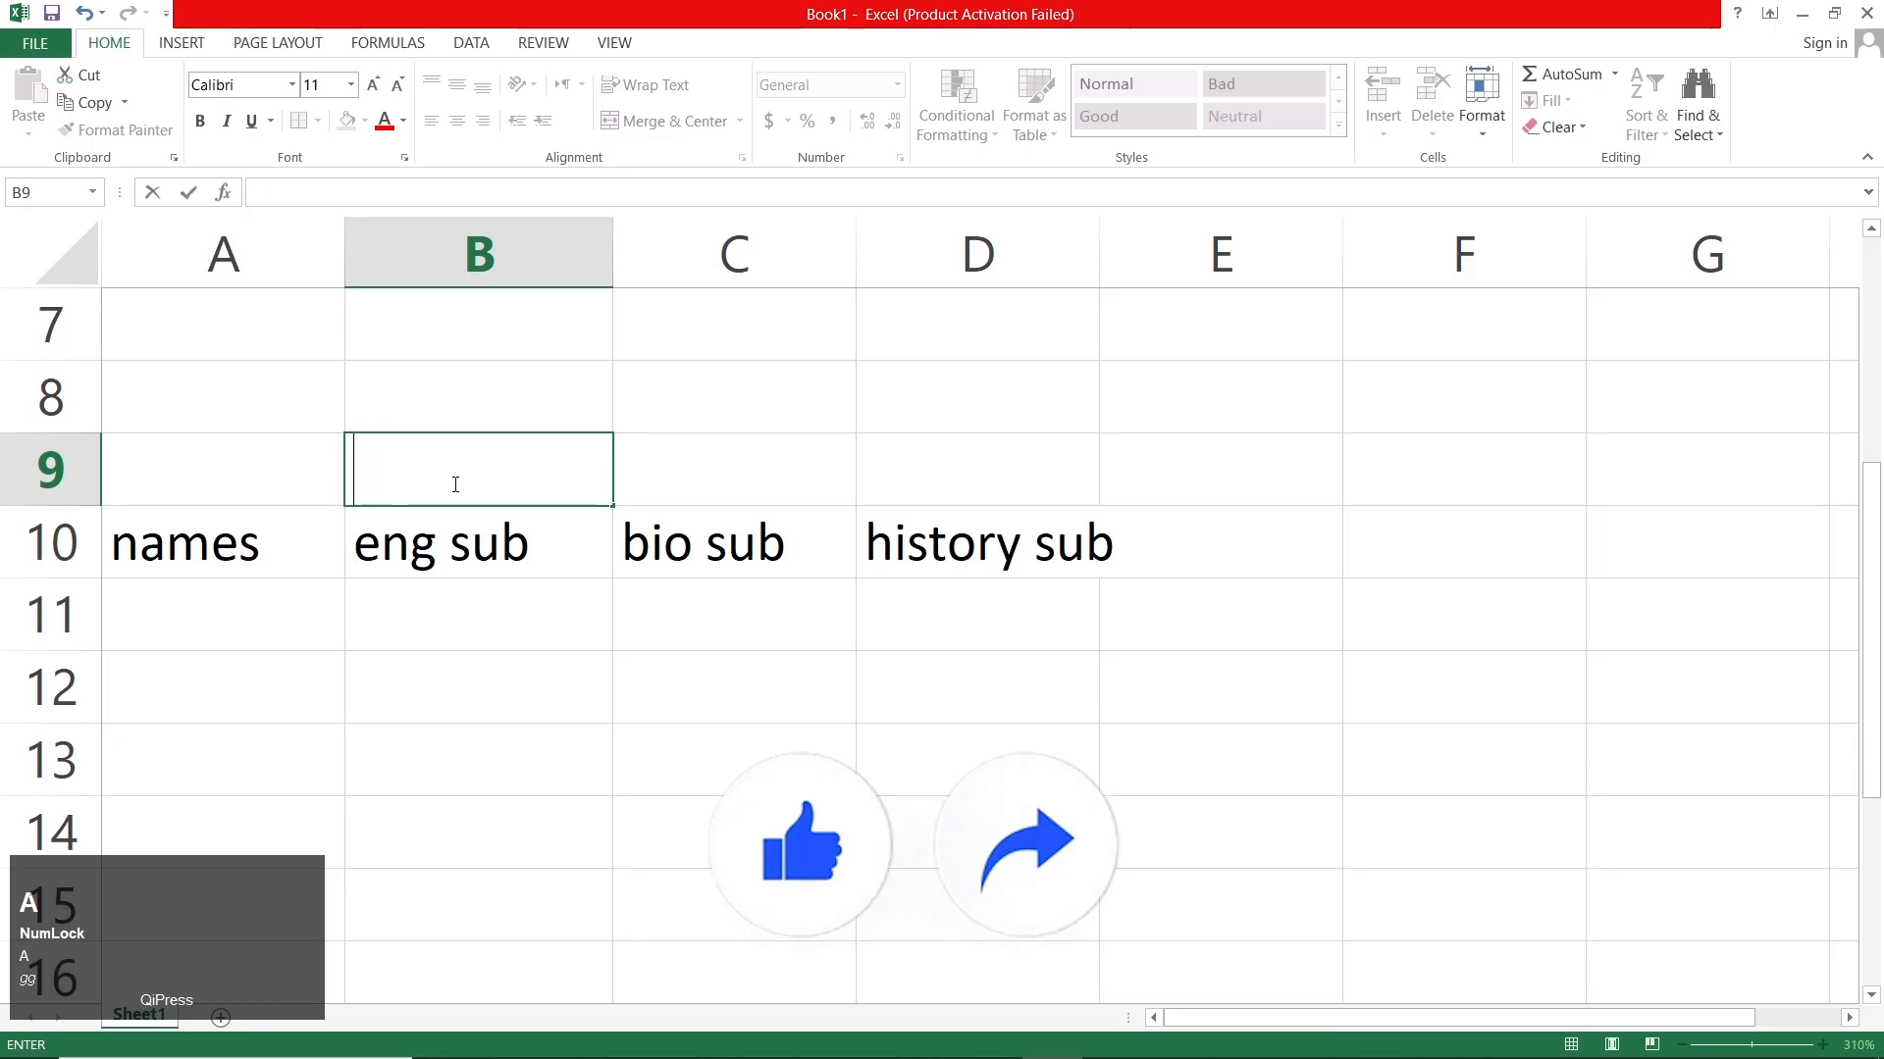
text(te of )
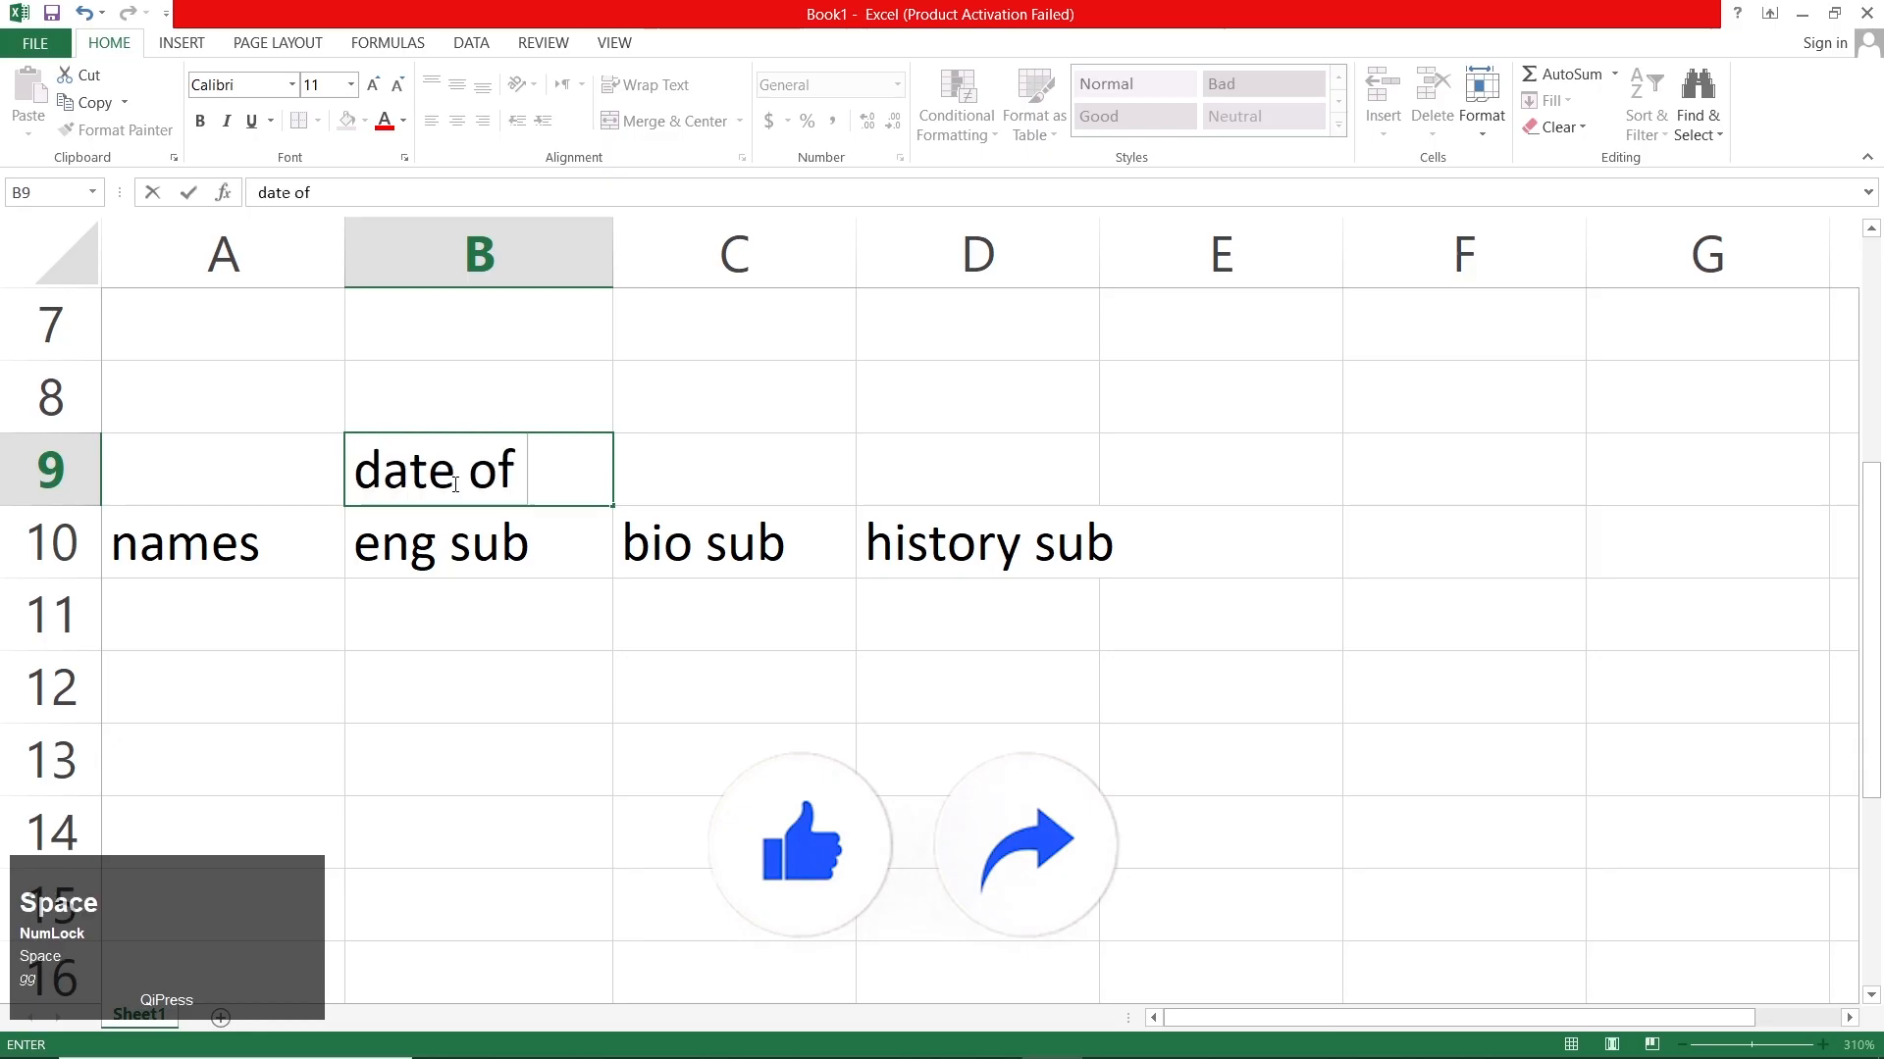
text(stu)
key(BackSpace)
text(tud)
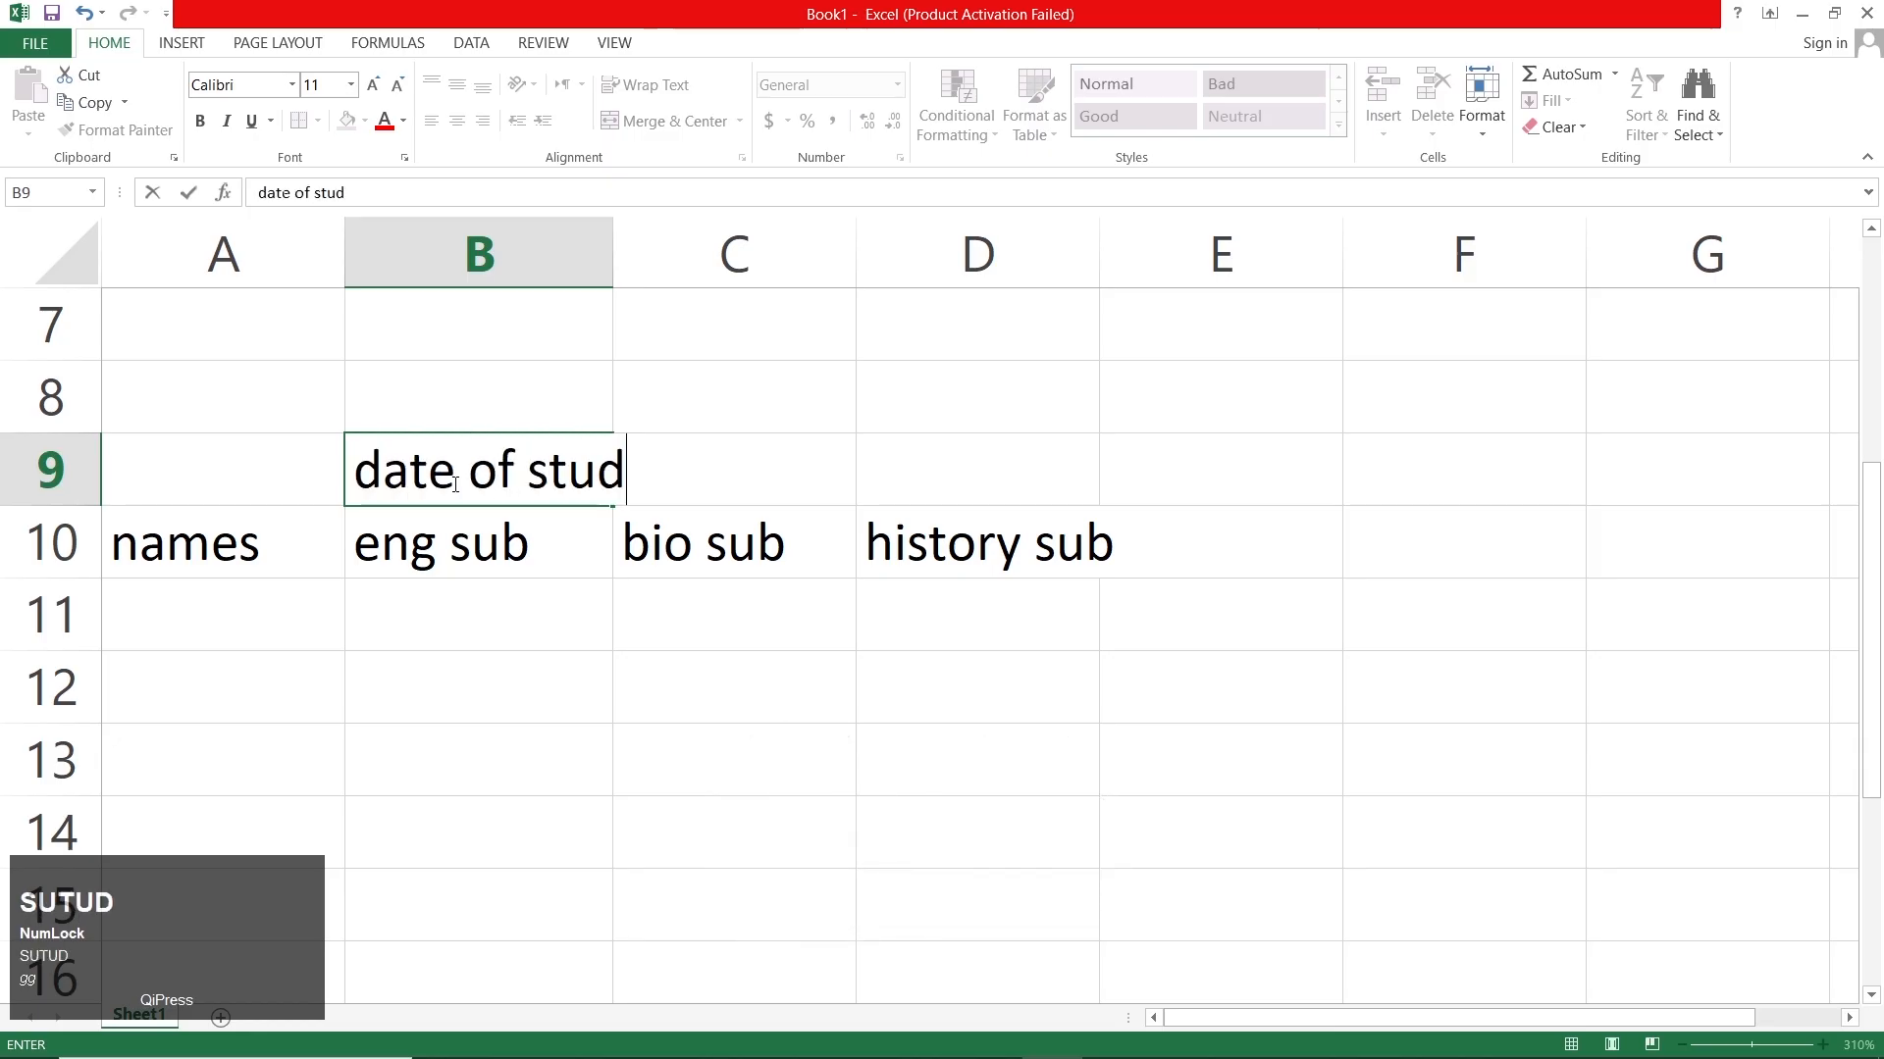
text(ent)
click(550, 673)
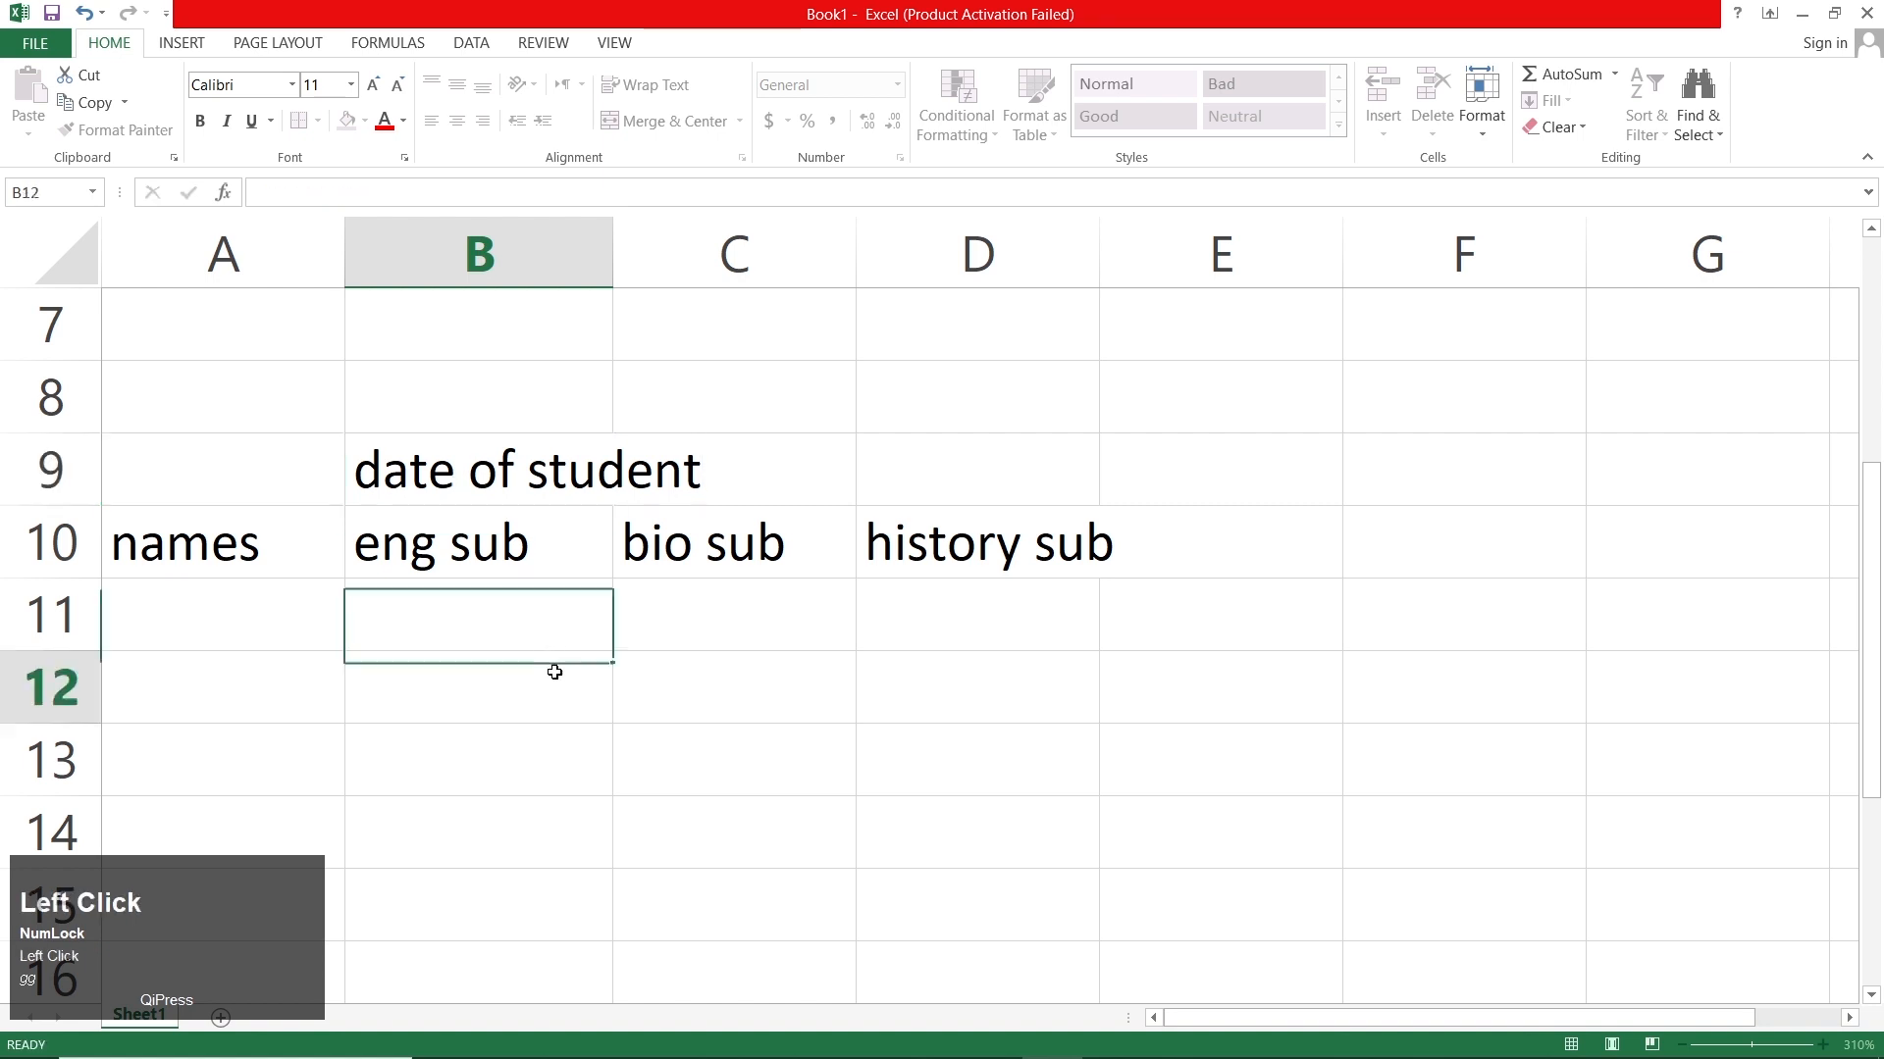
Merge and center cells B9 and C9 so the title spans both columns
drag(420, 470, 626, 484)
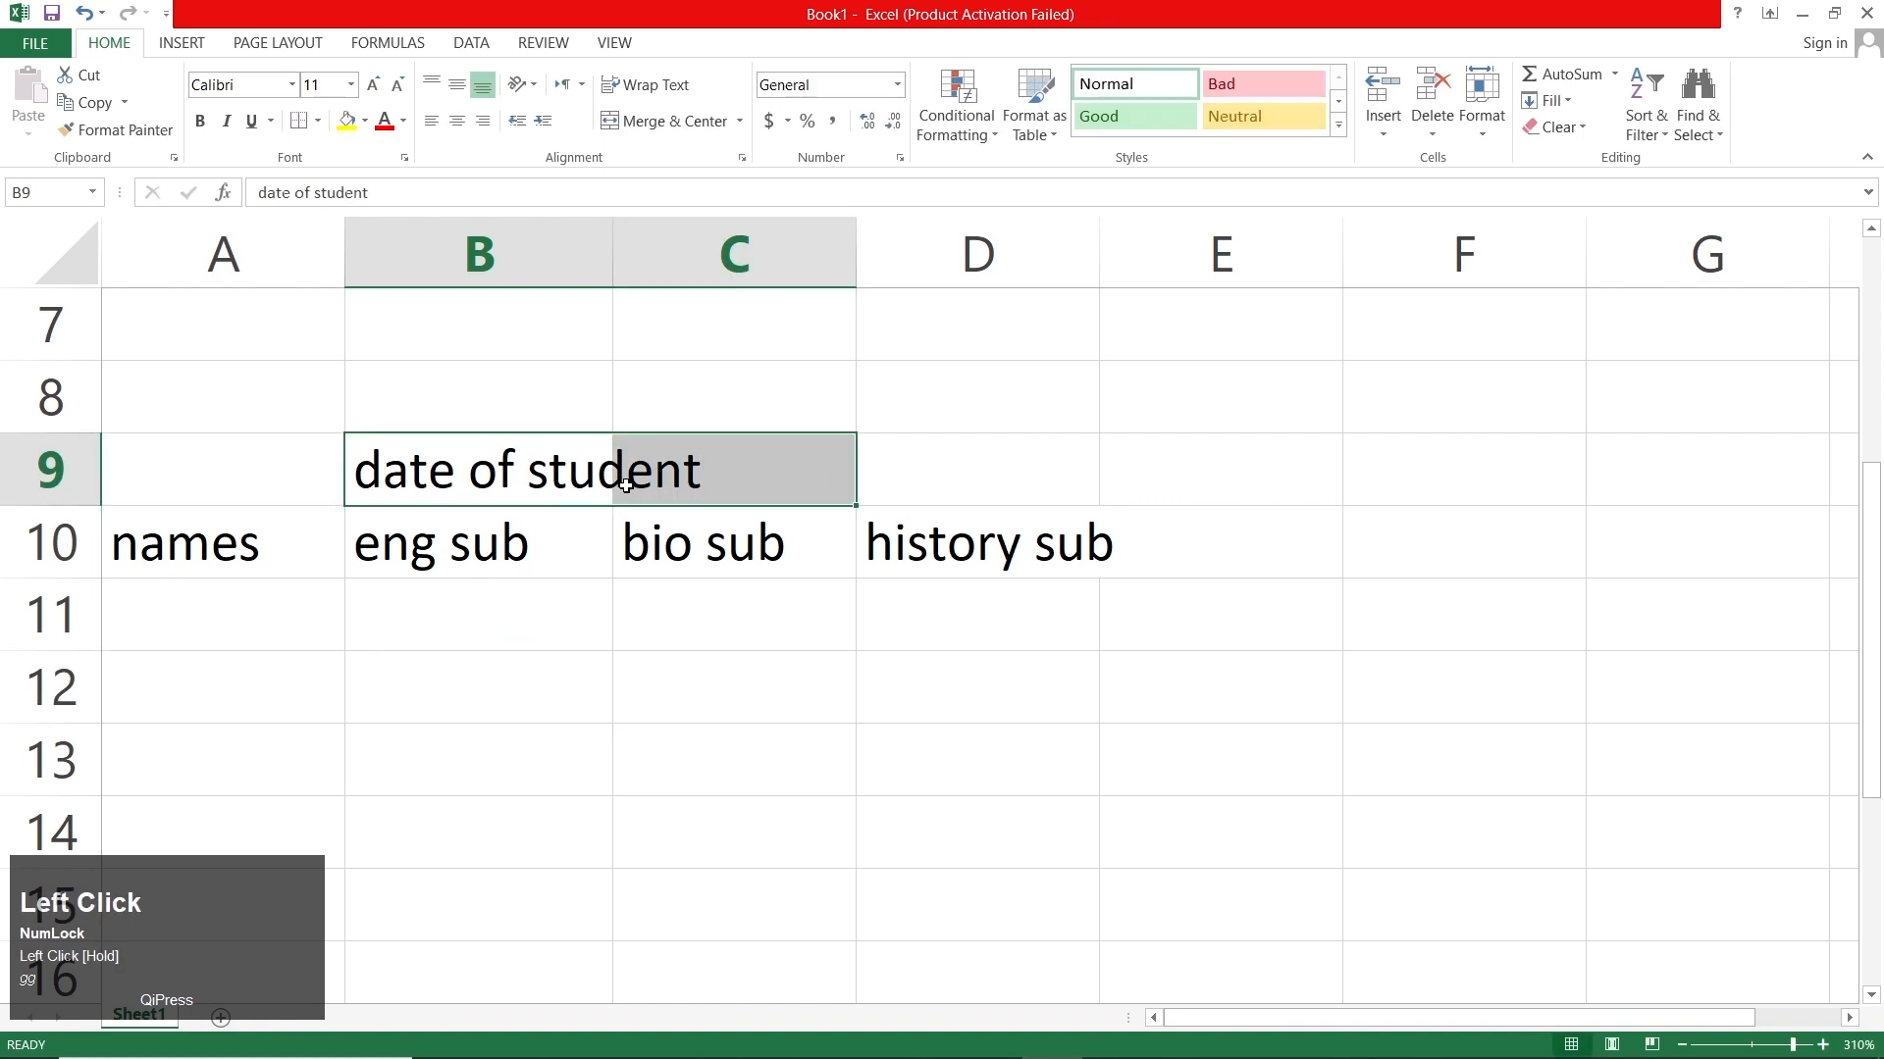
click(642, 815)
drag(438, 467, 655, 480)
click(668, 122)
click(761, 782)
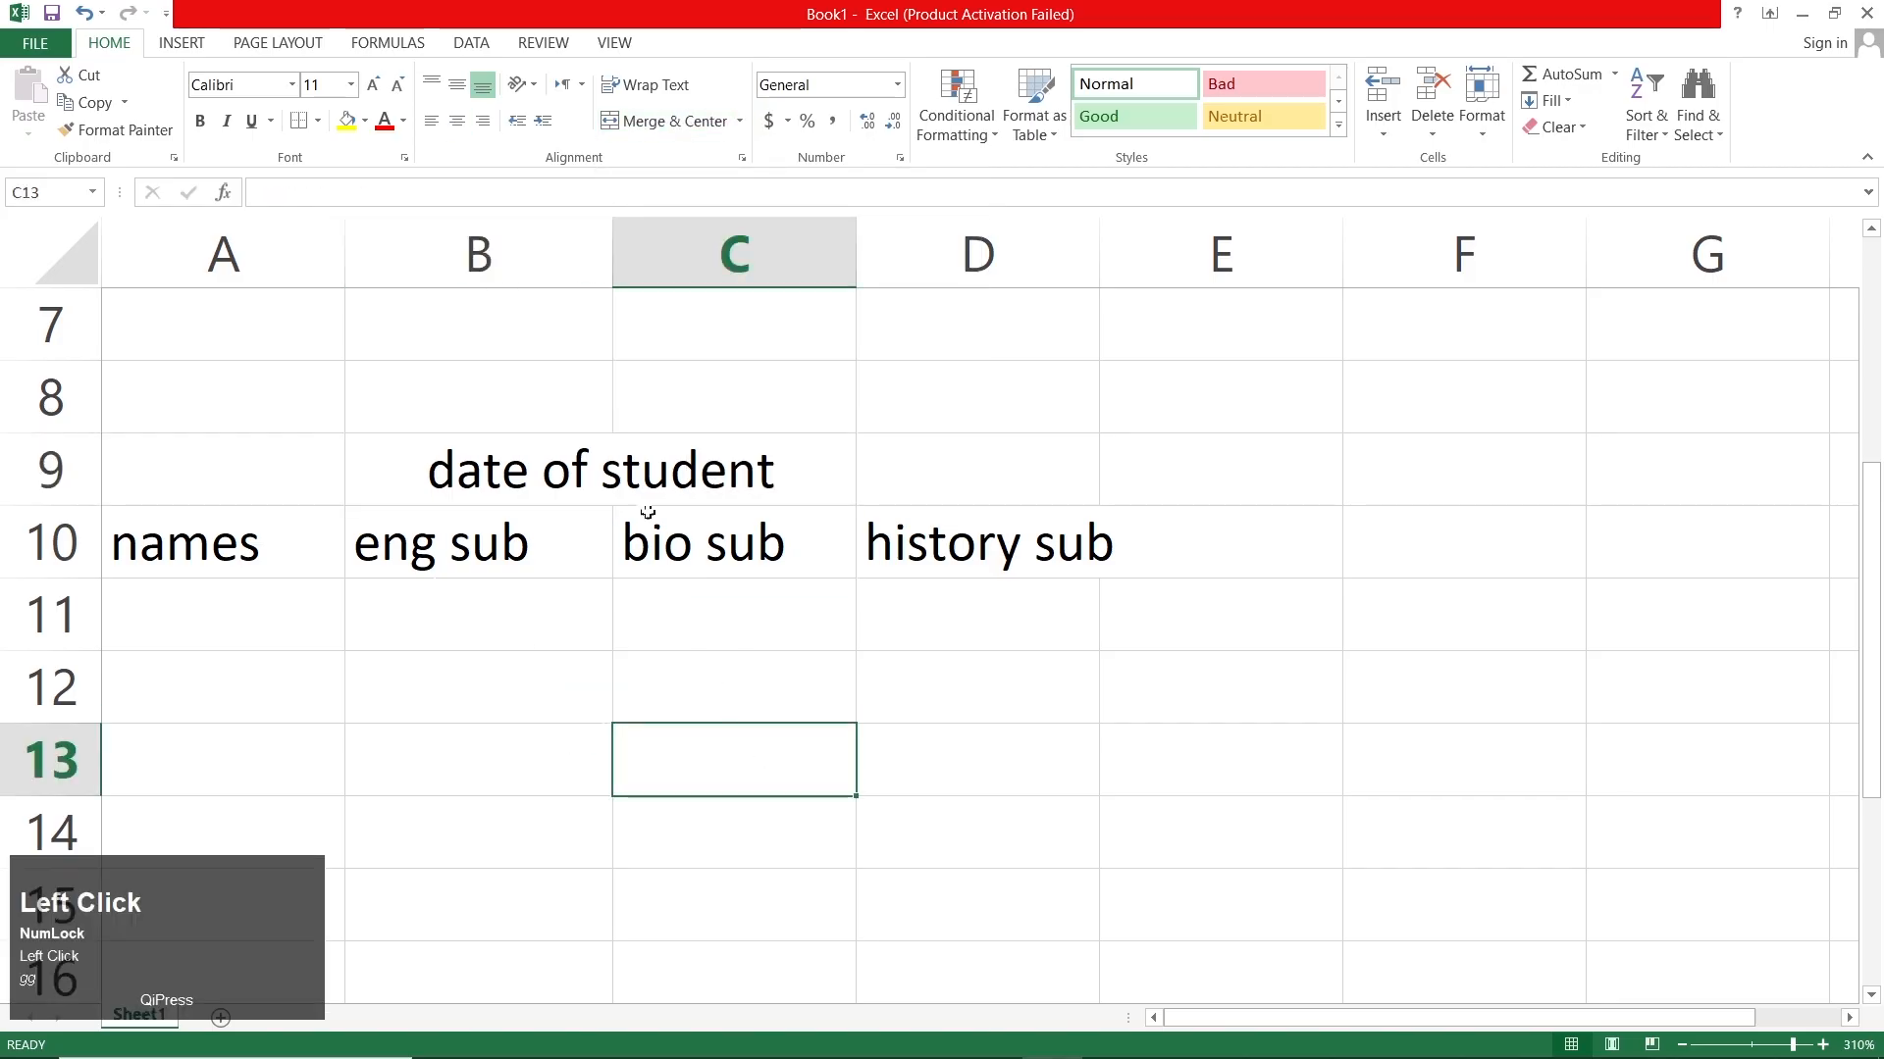
click(603, 459)
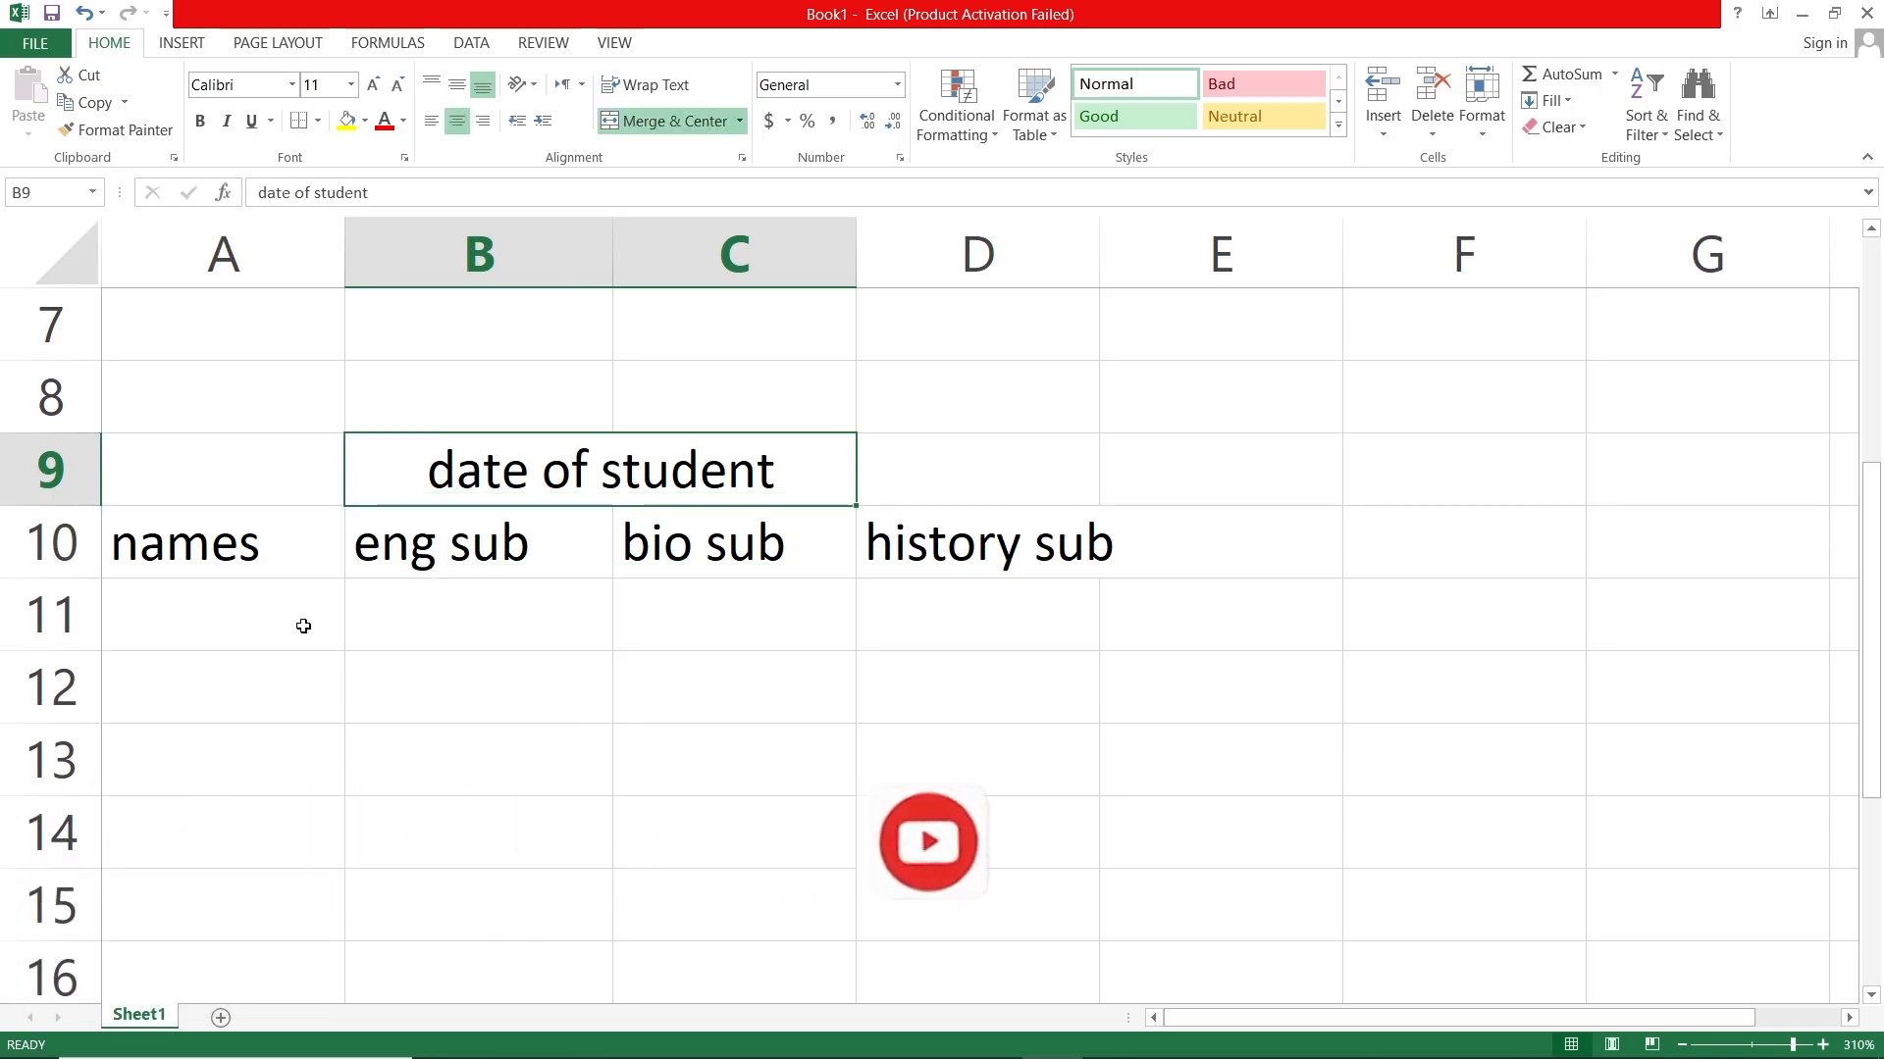
Add a new blank worksheet to the workbook
scroll(303, 626, down, 4)
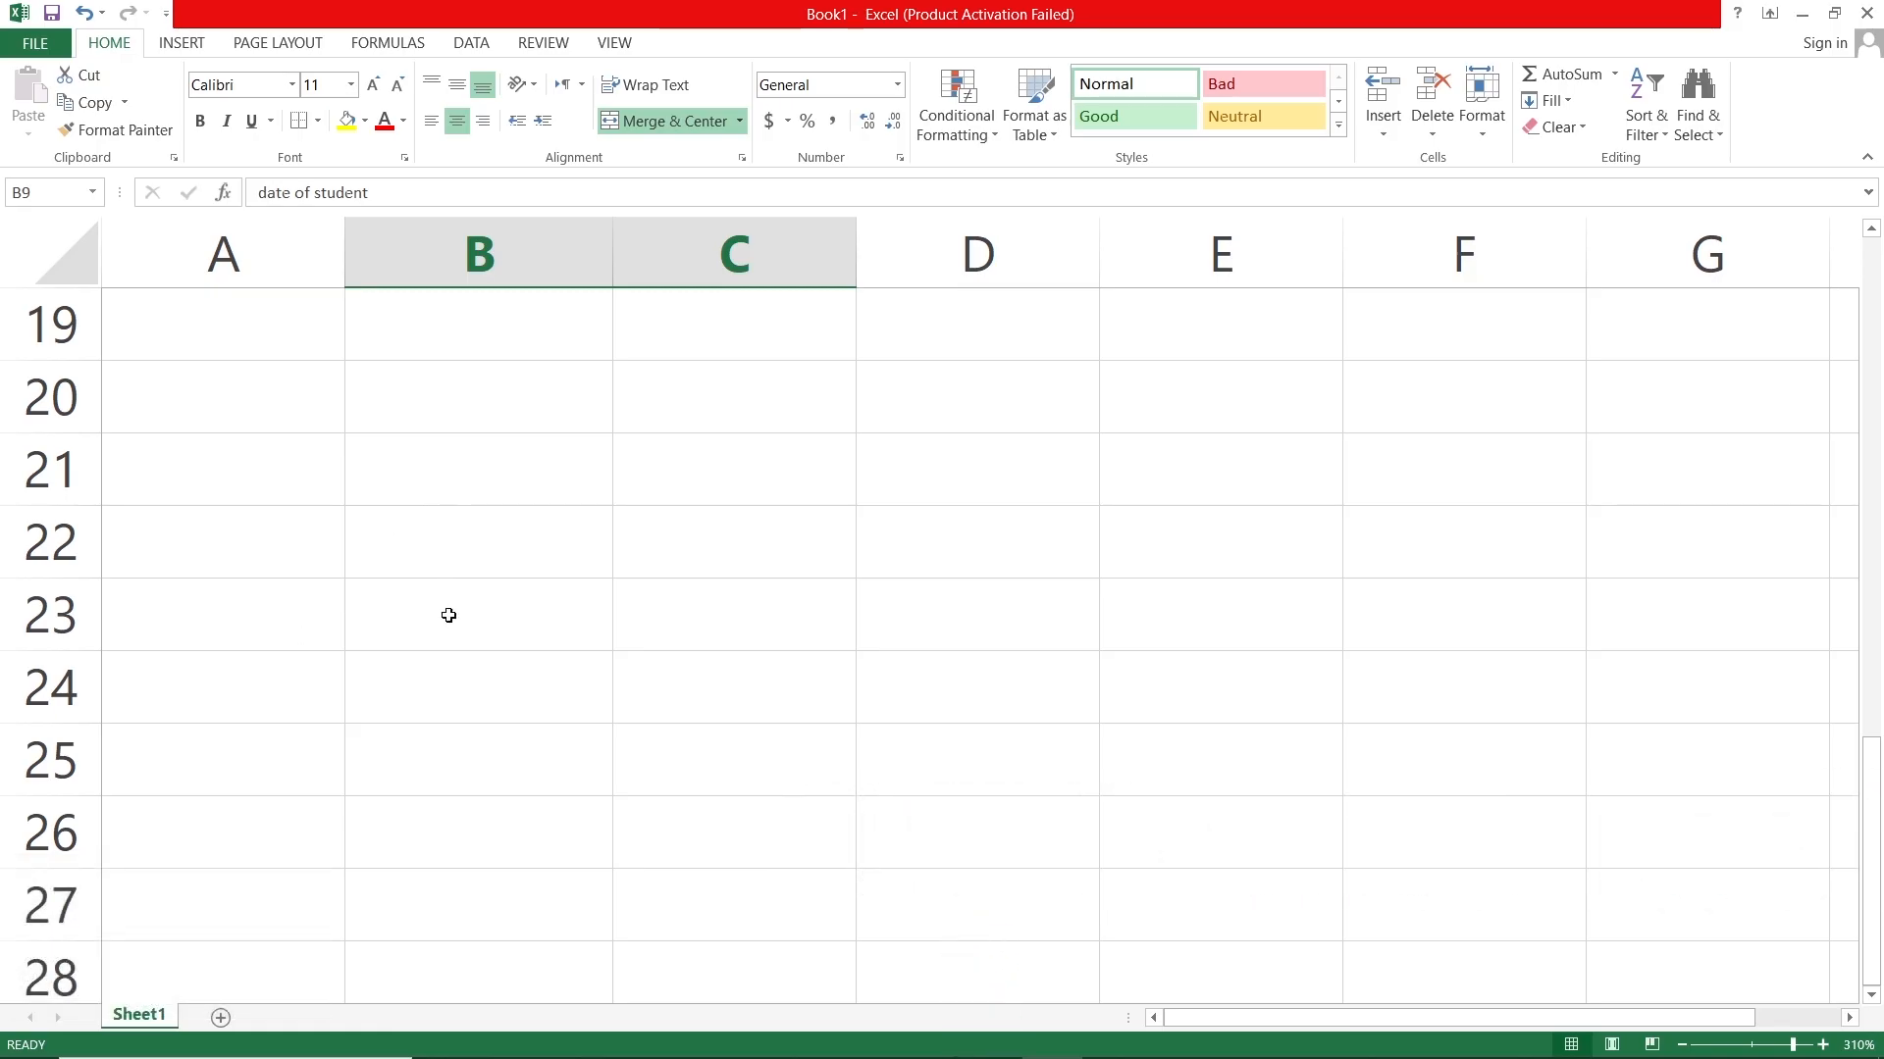
click(220, 1019)
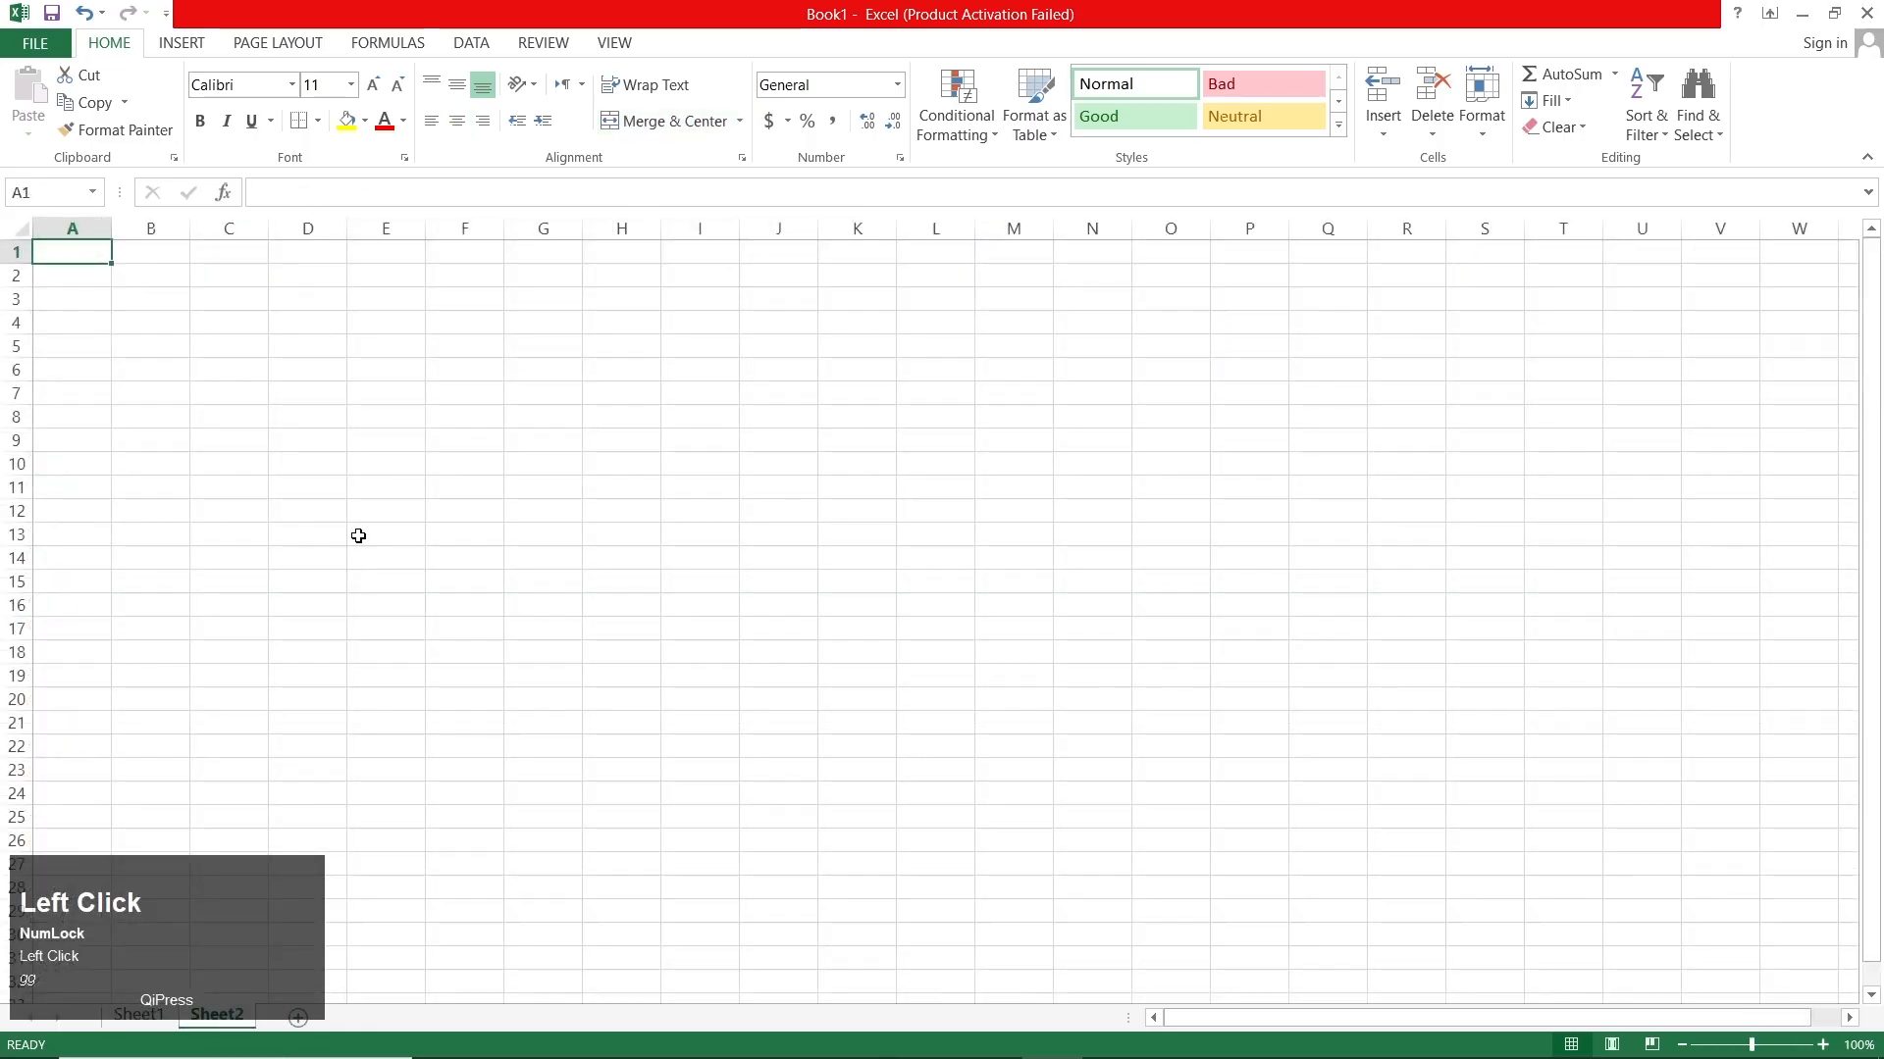
scroll(389, 504, up, 2)
scroll(389, 504, up, 11)
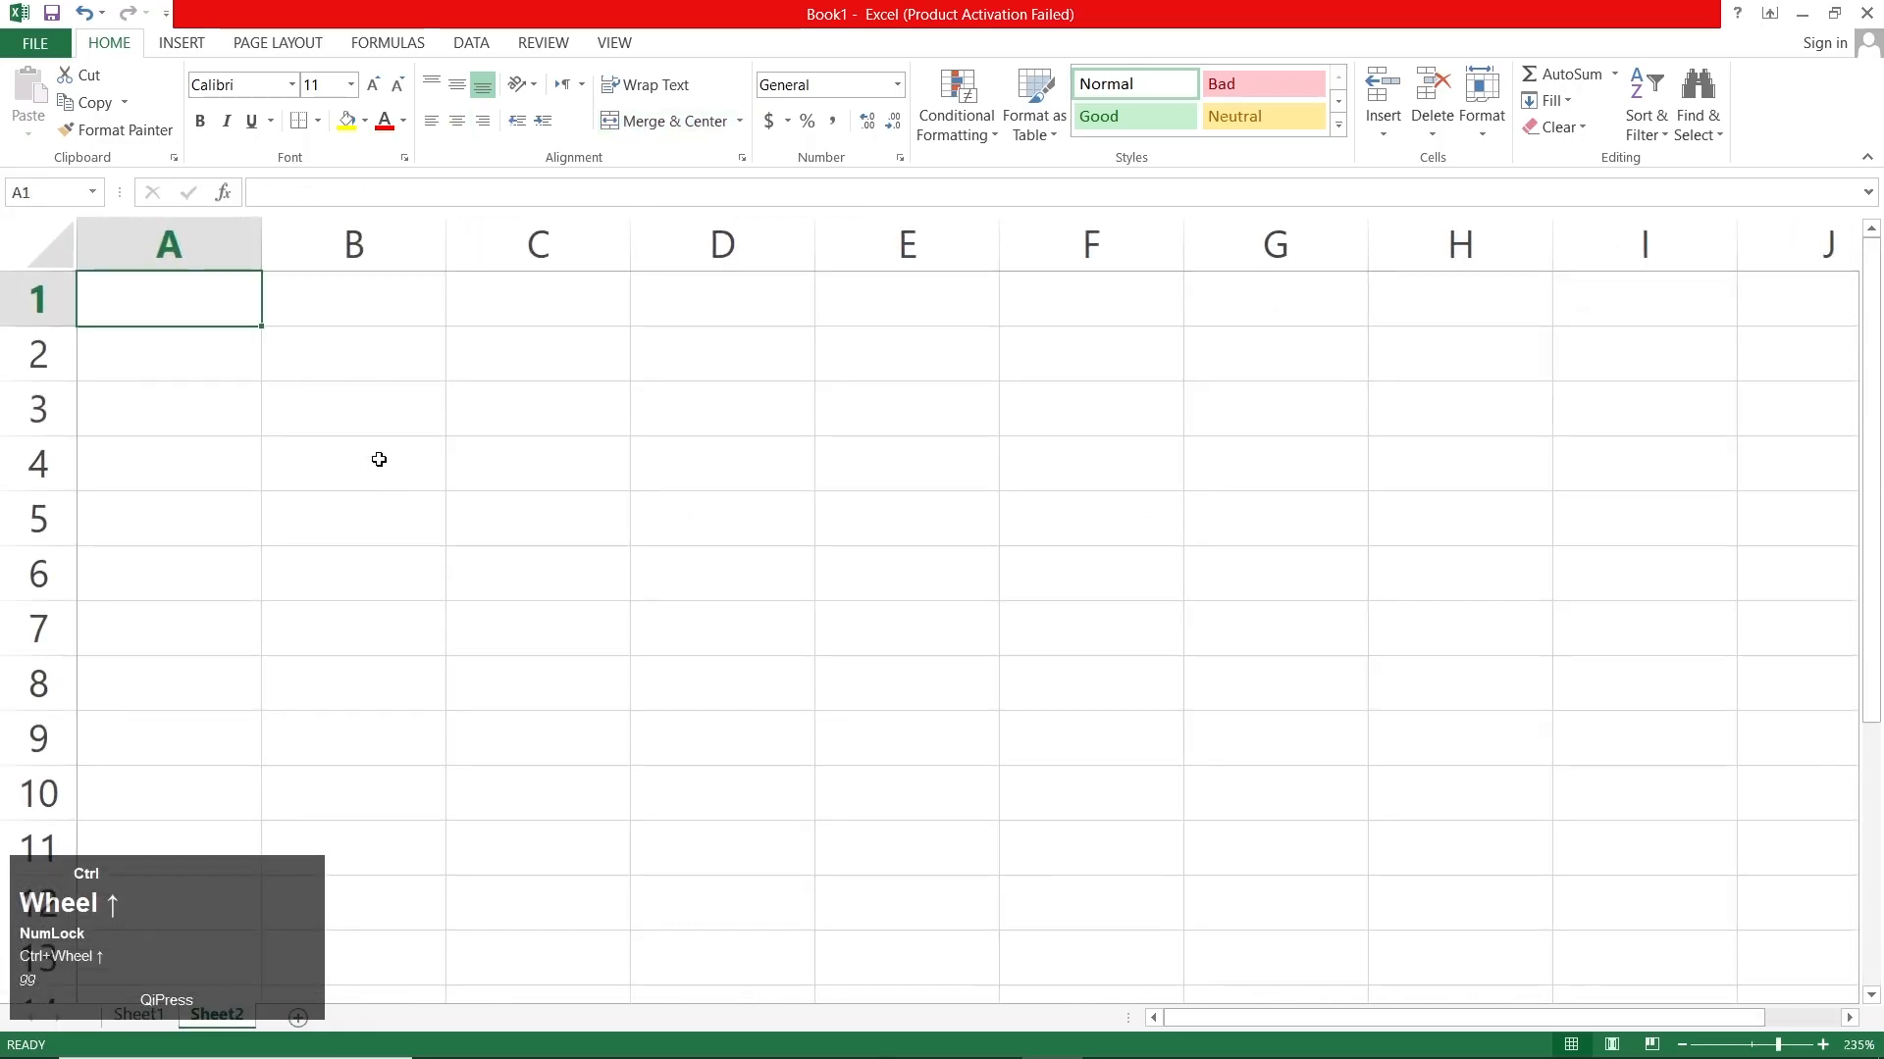
scroll(379, 460, up, 1)
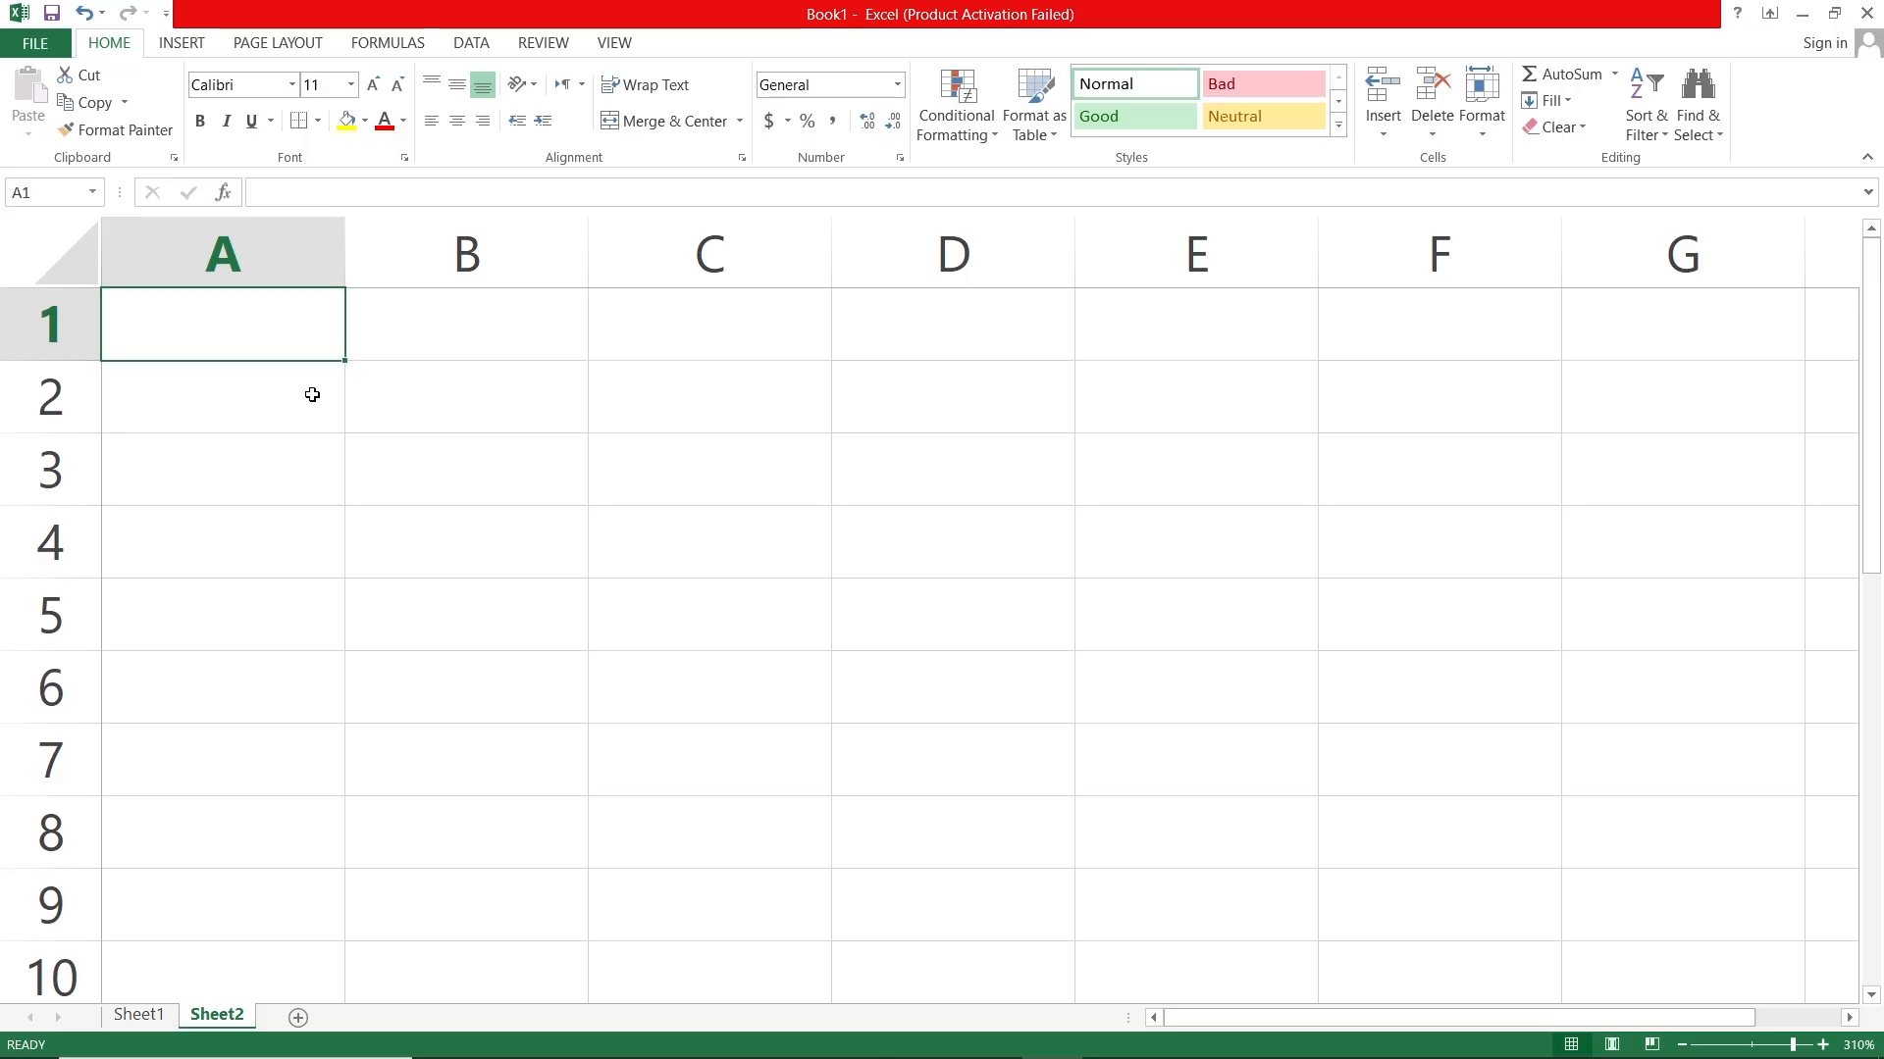
Enter a sample first name in cell A1 of the new sheet and select that cell
text(john)
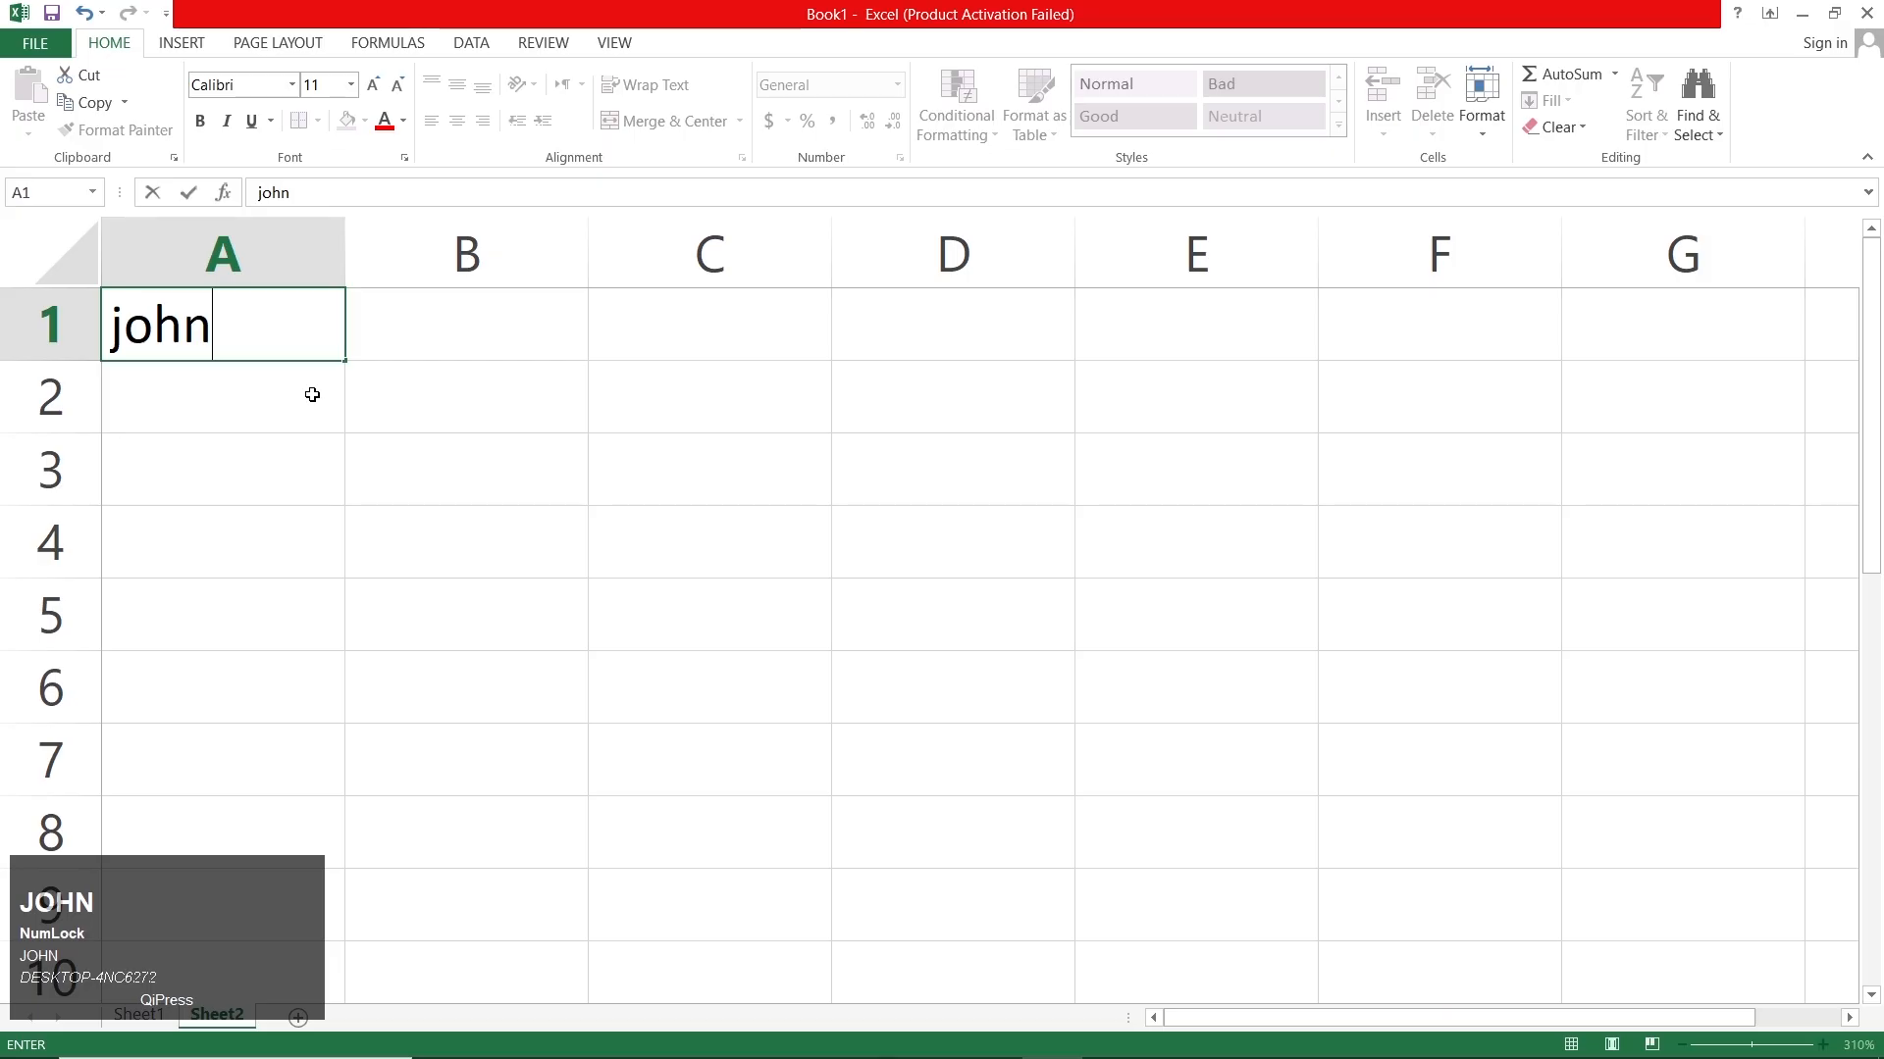
click(312, 394)
click(400, 439)
click(241, 329)
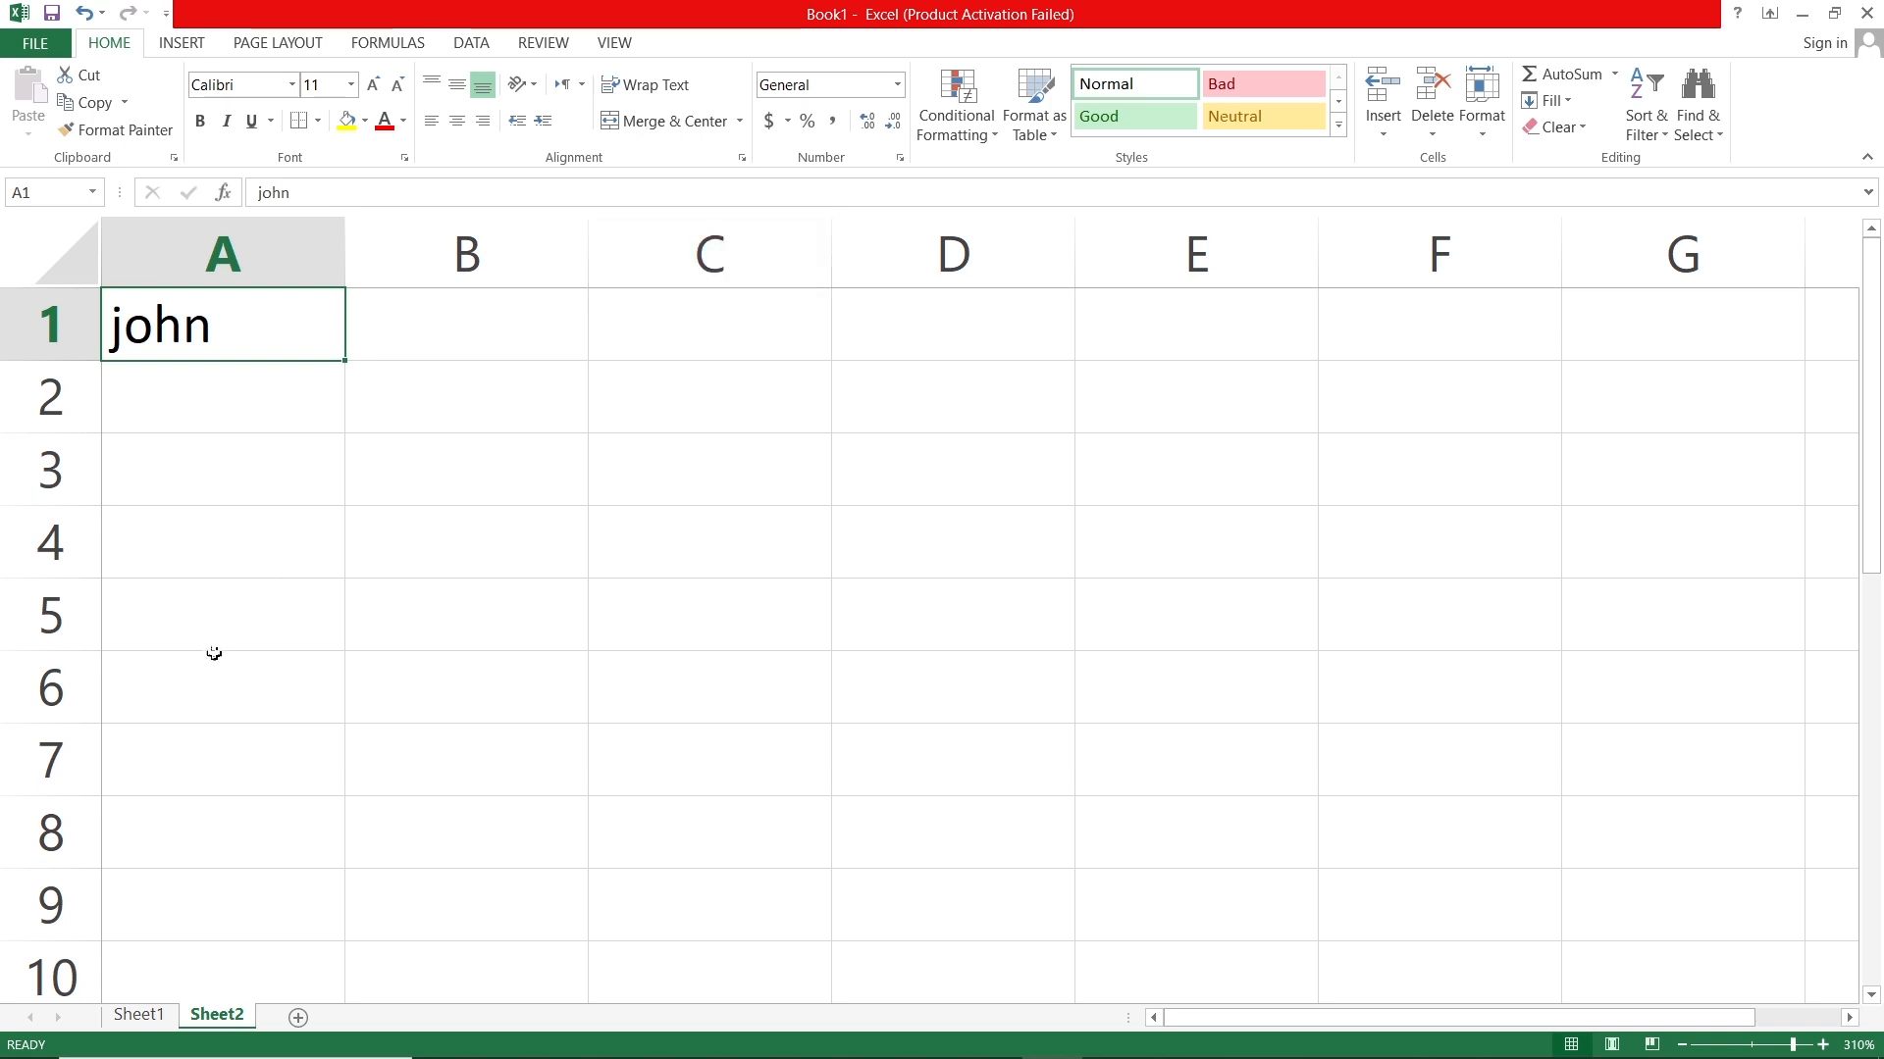
click(254, 643)
click(253, 334)
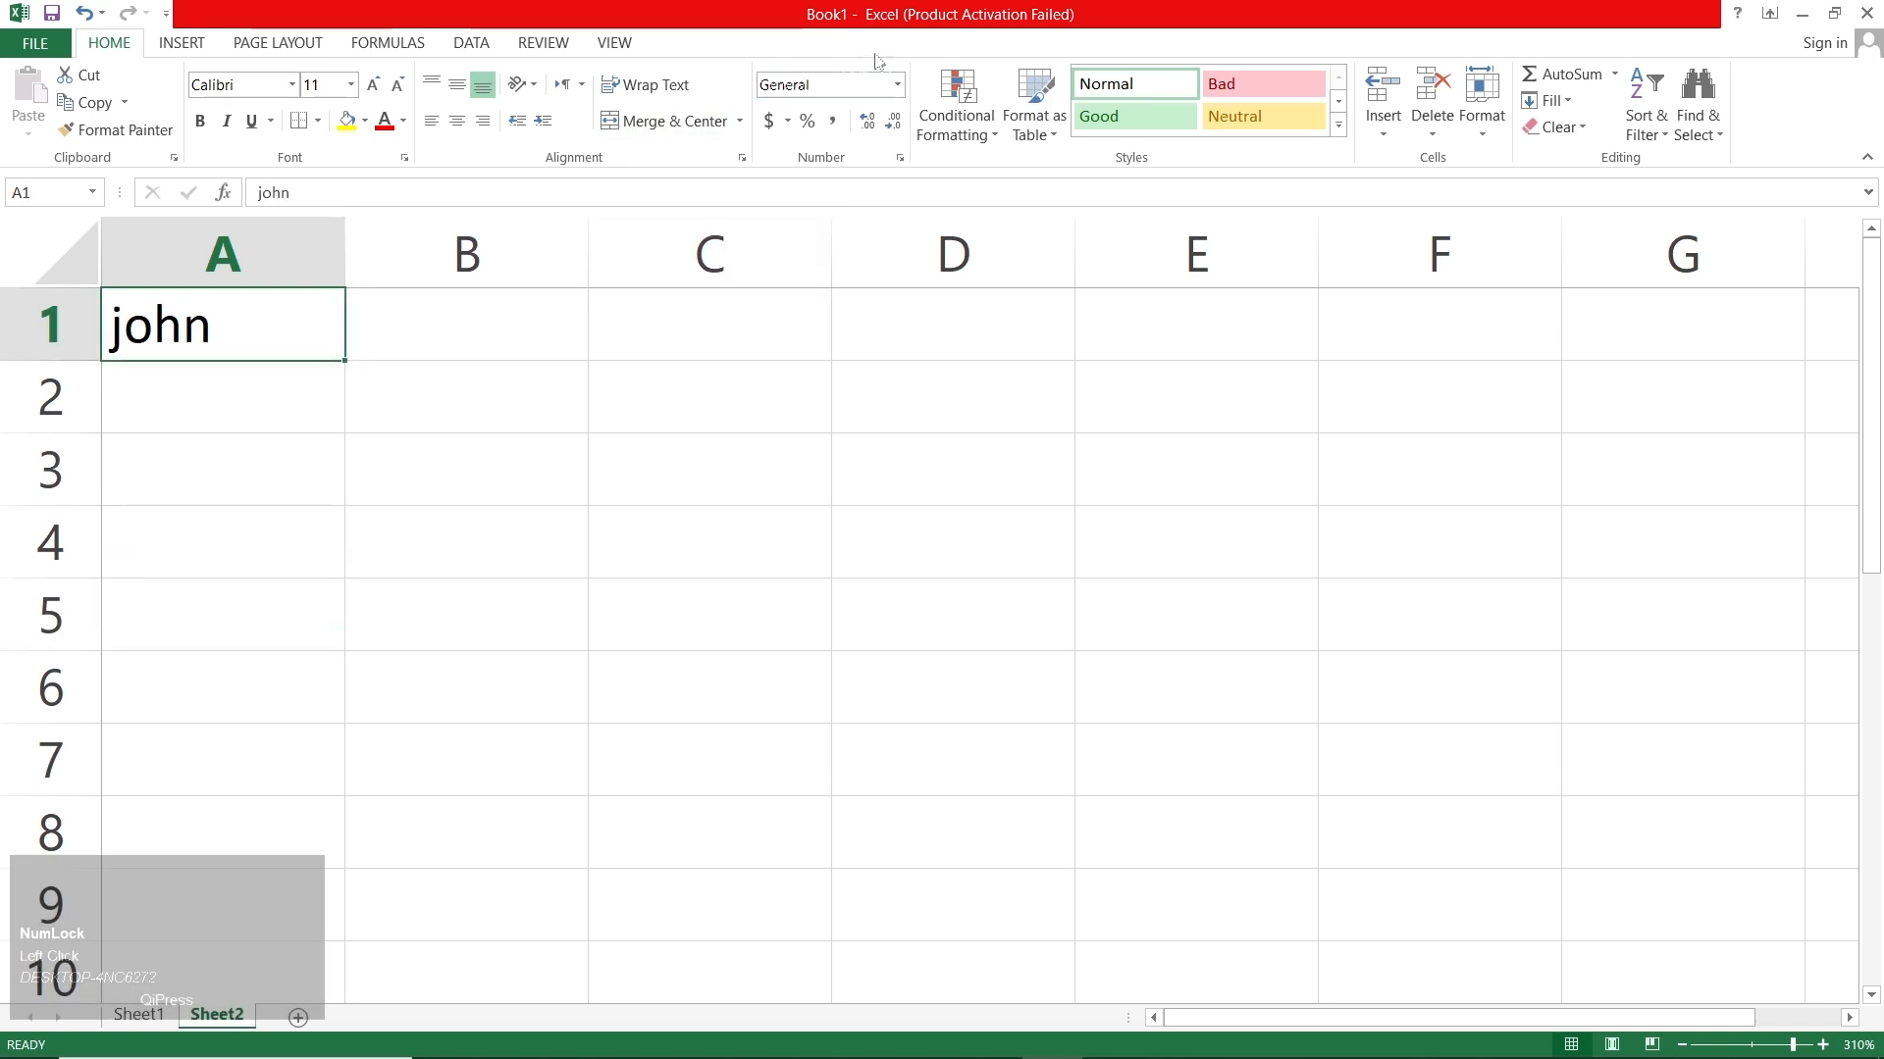
Set the number format of cell A1 to Text
click(897, 87)
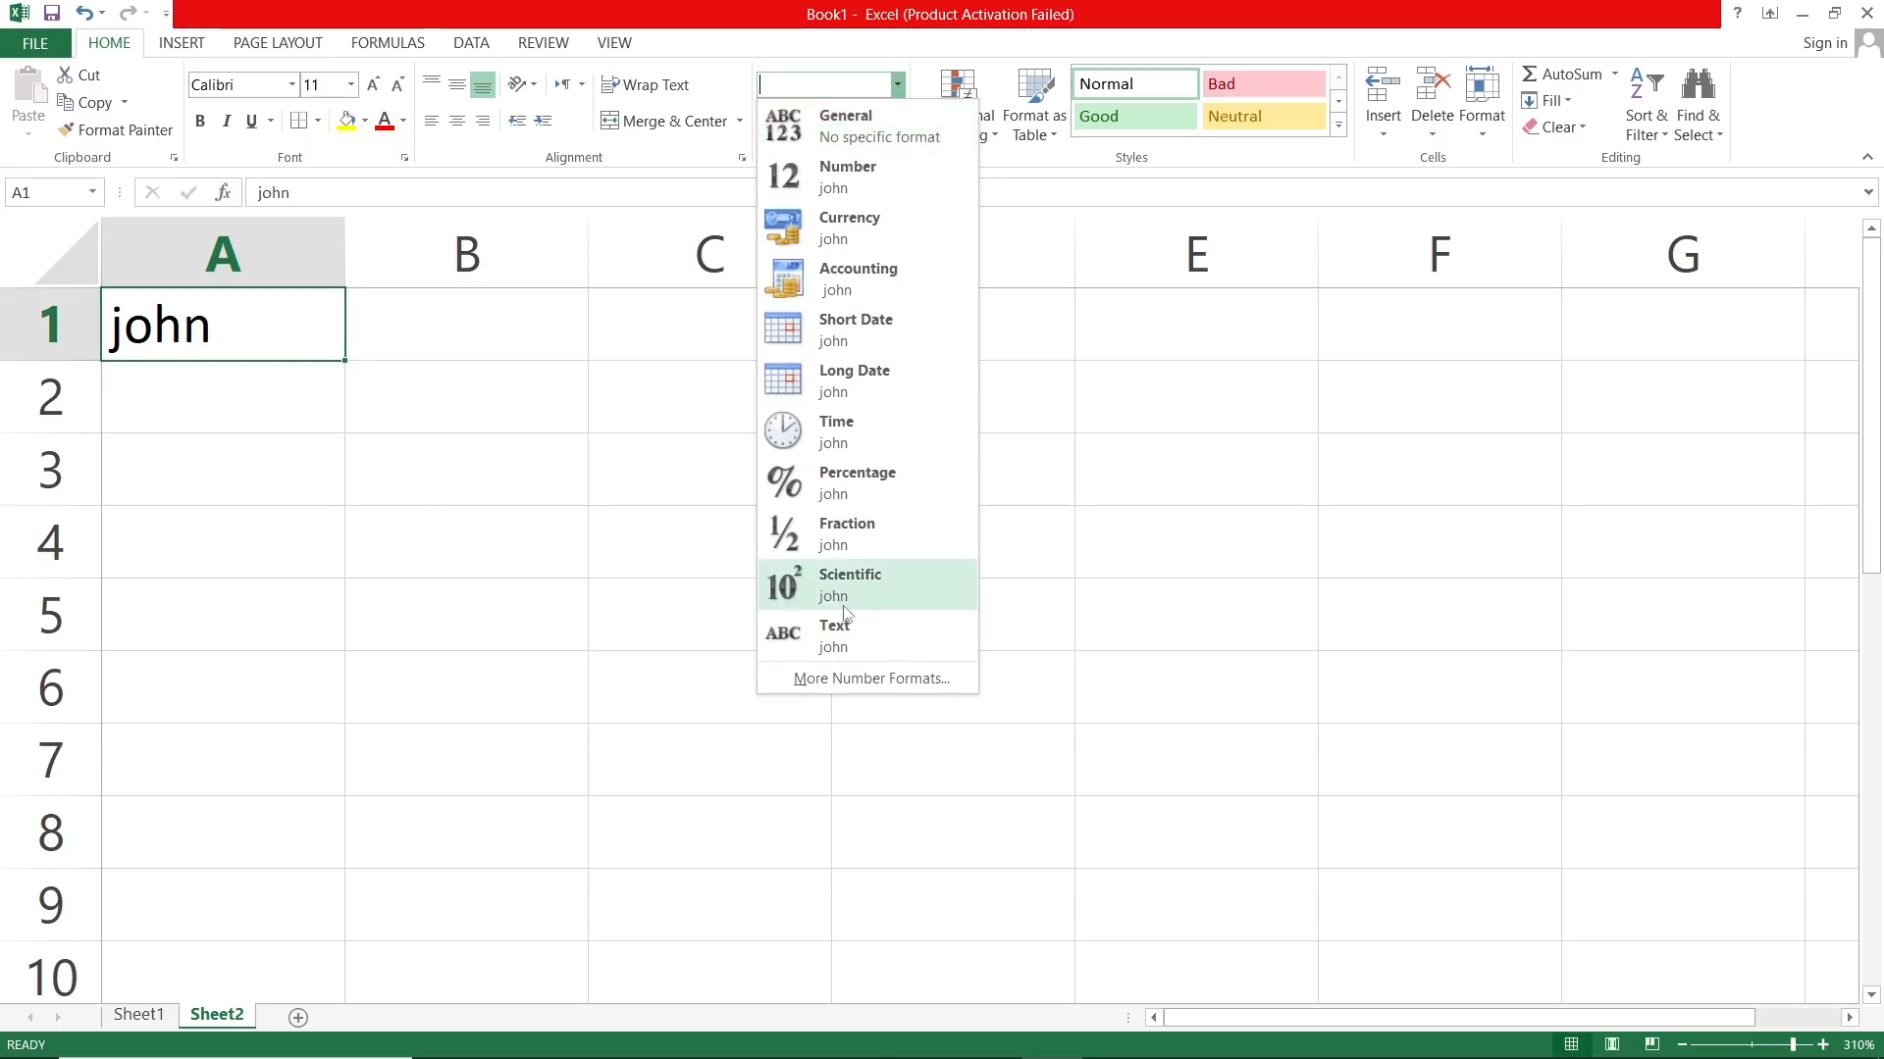
click(849, 633)
click(496, 469)
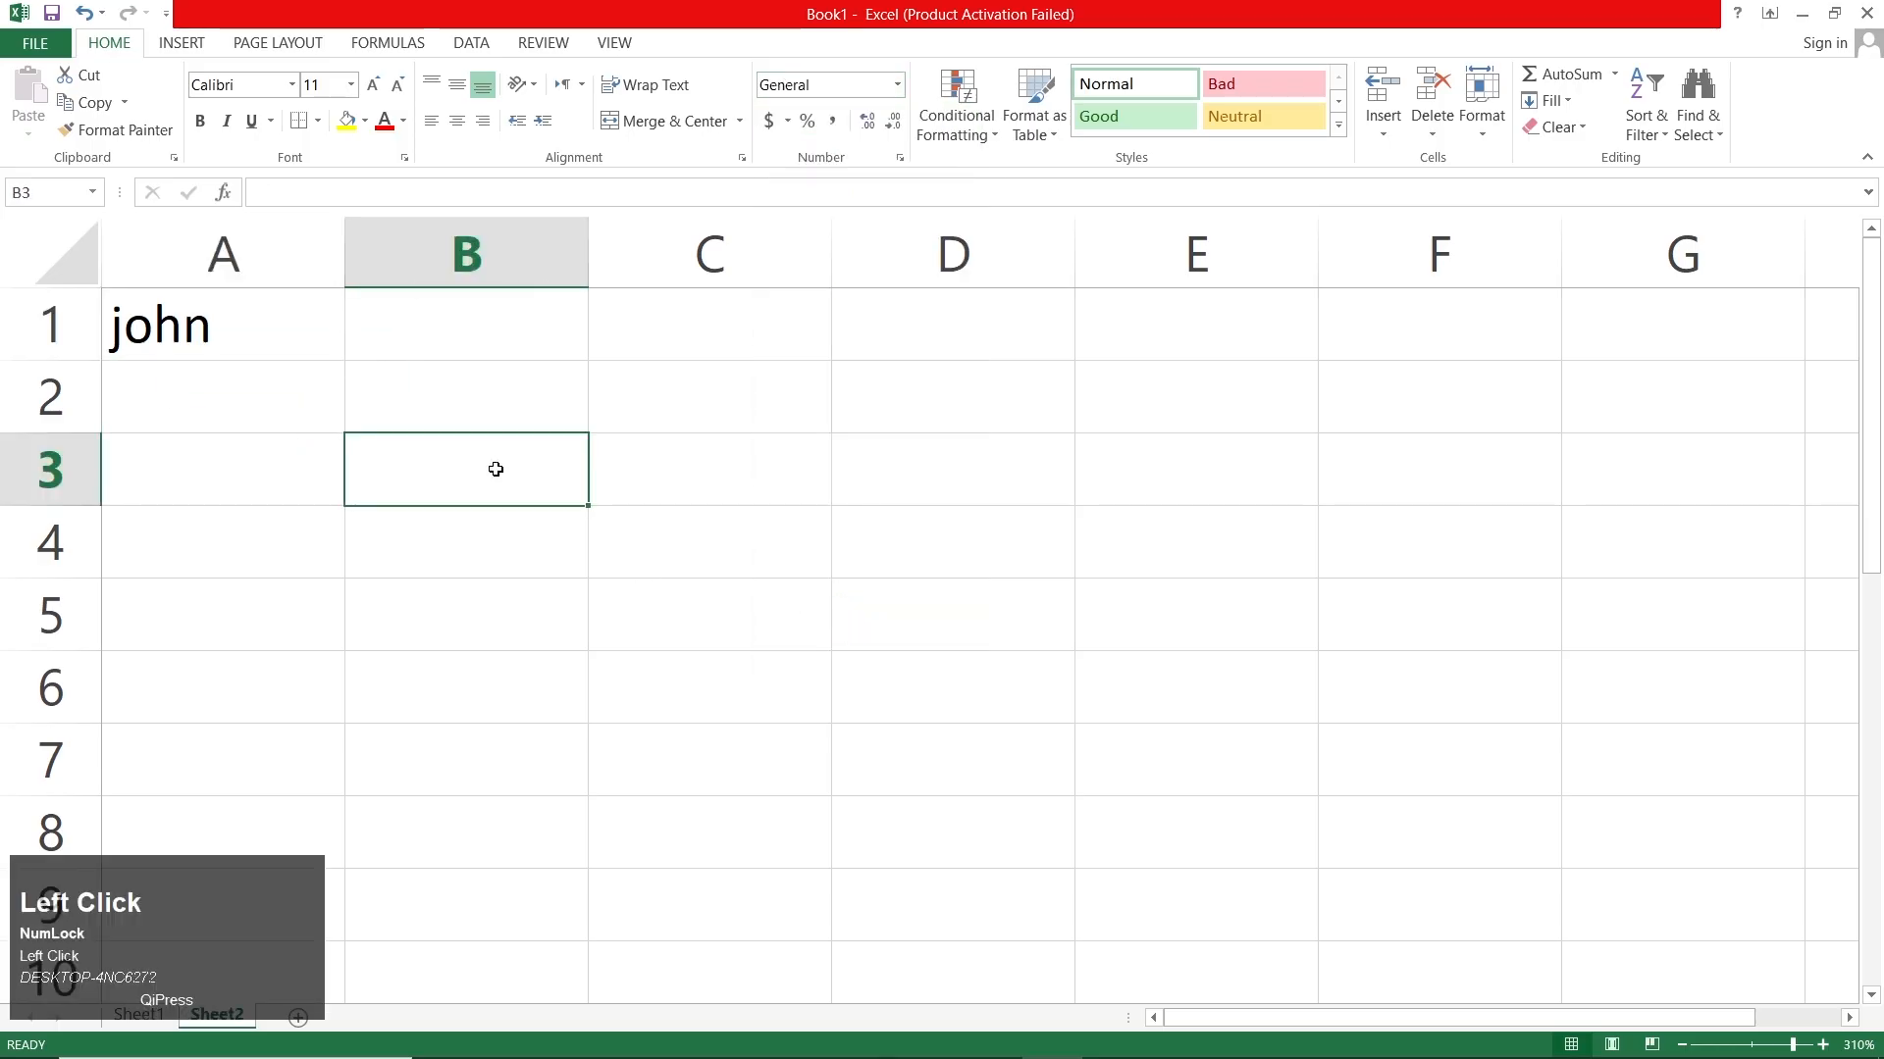
Enter 1000 in cell B3 and set its number format to Number
text(1000)
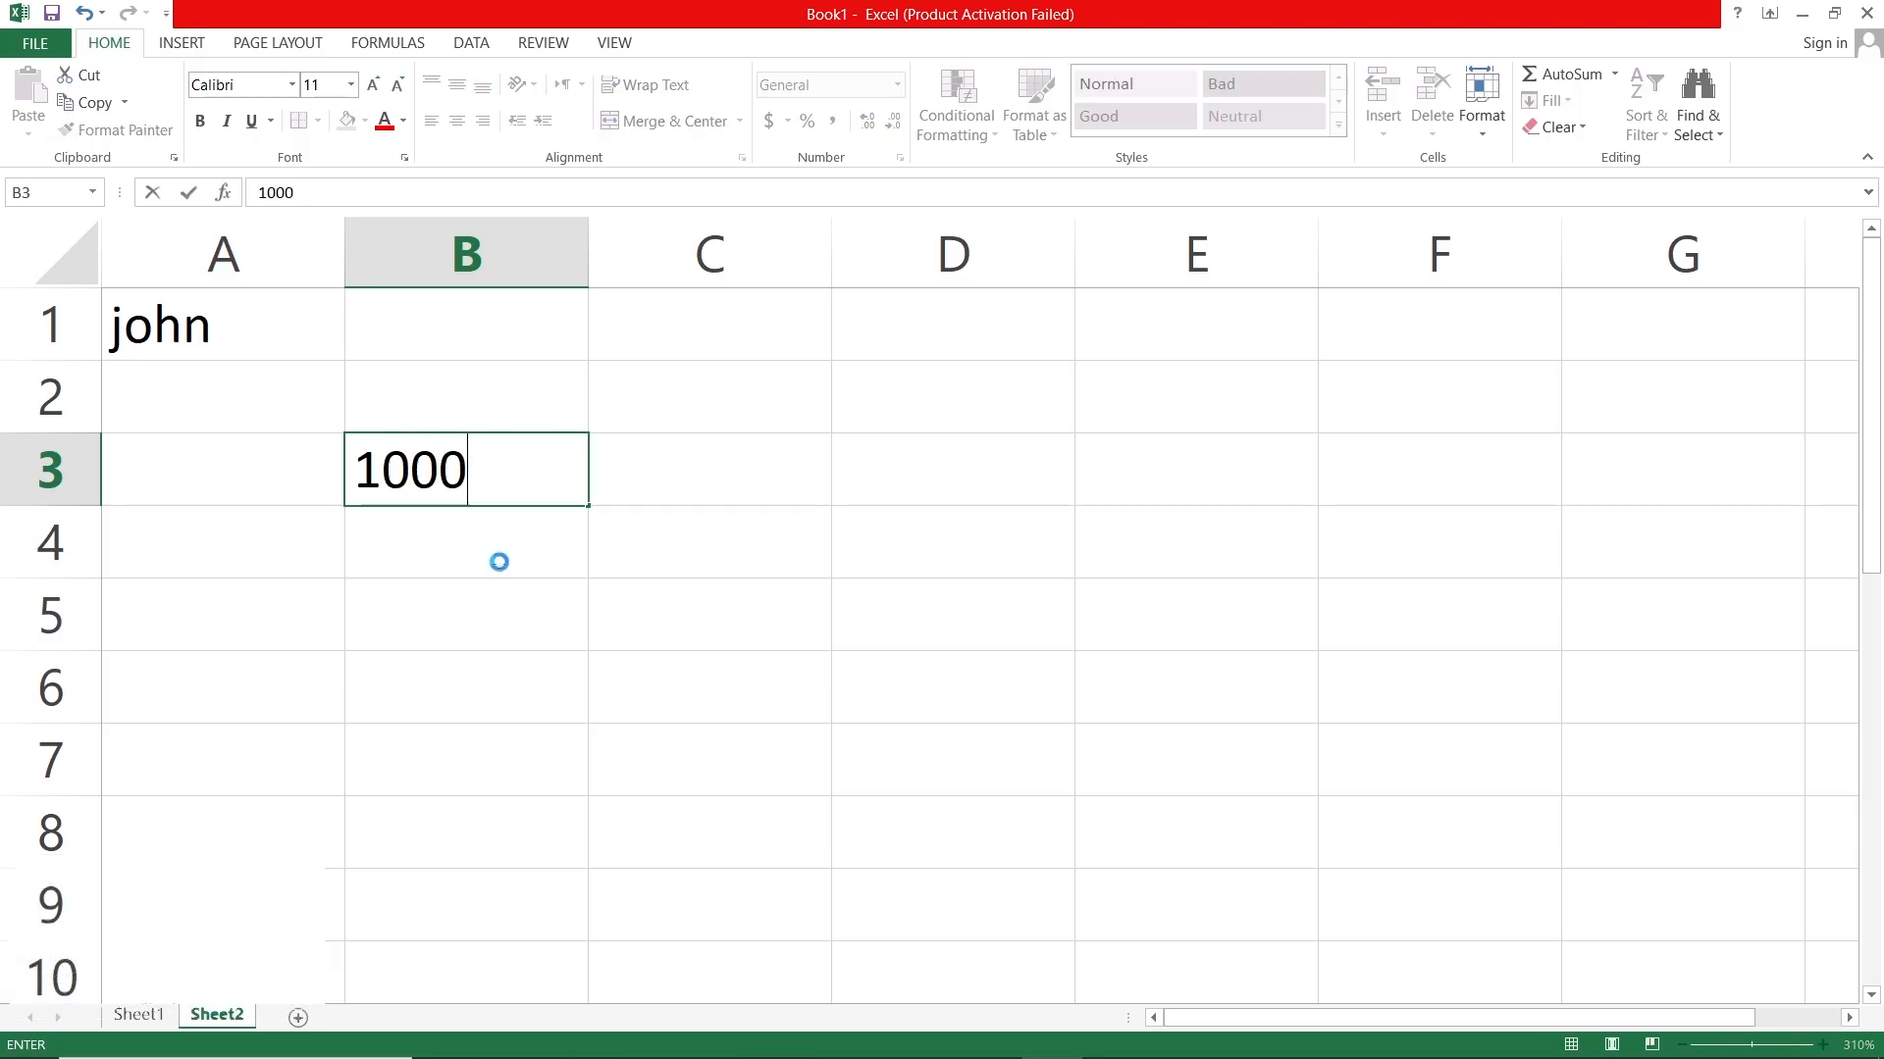
click(499, 561)
click(504, 476)
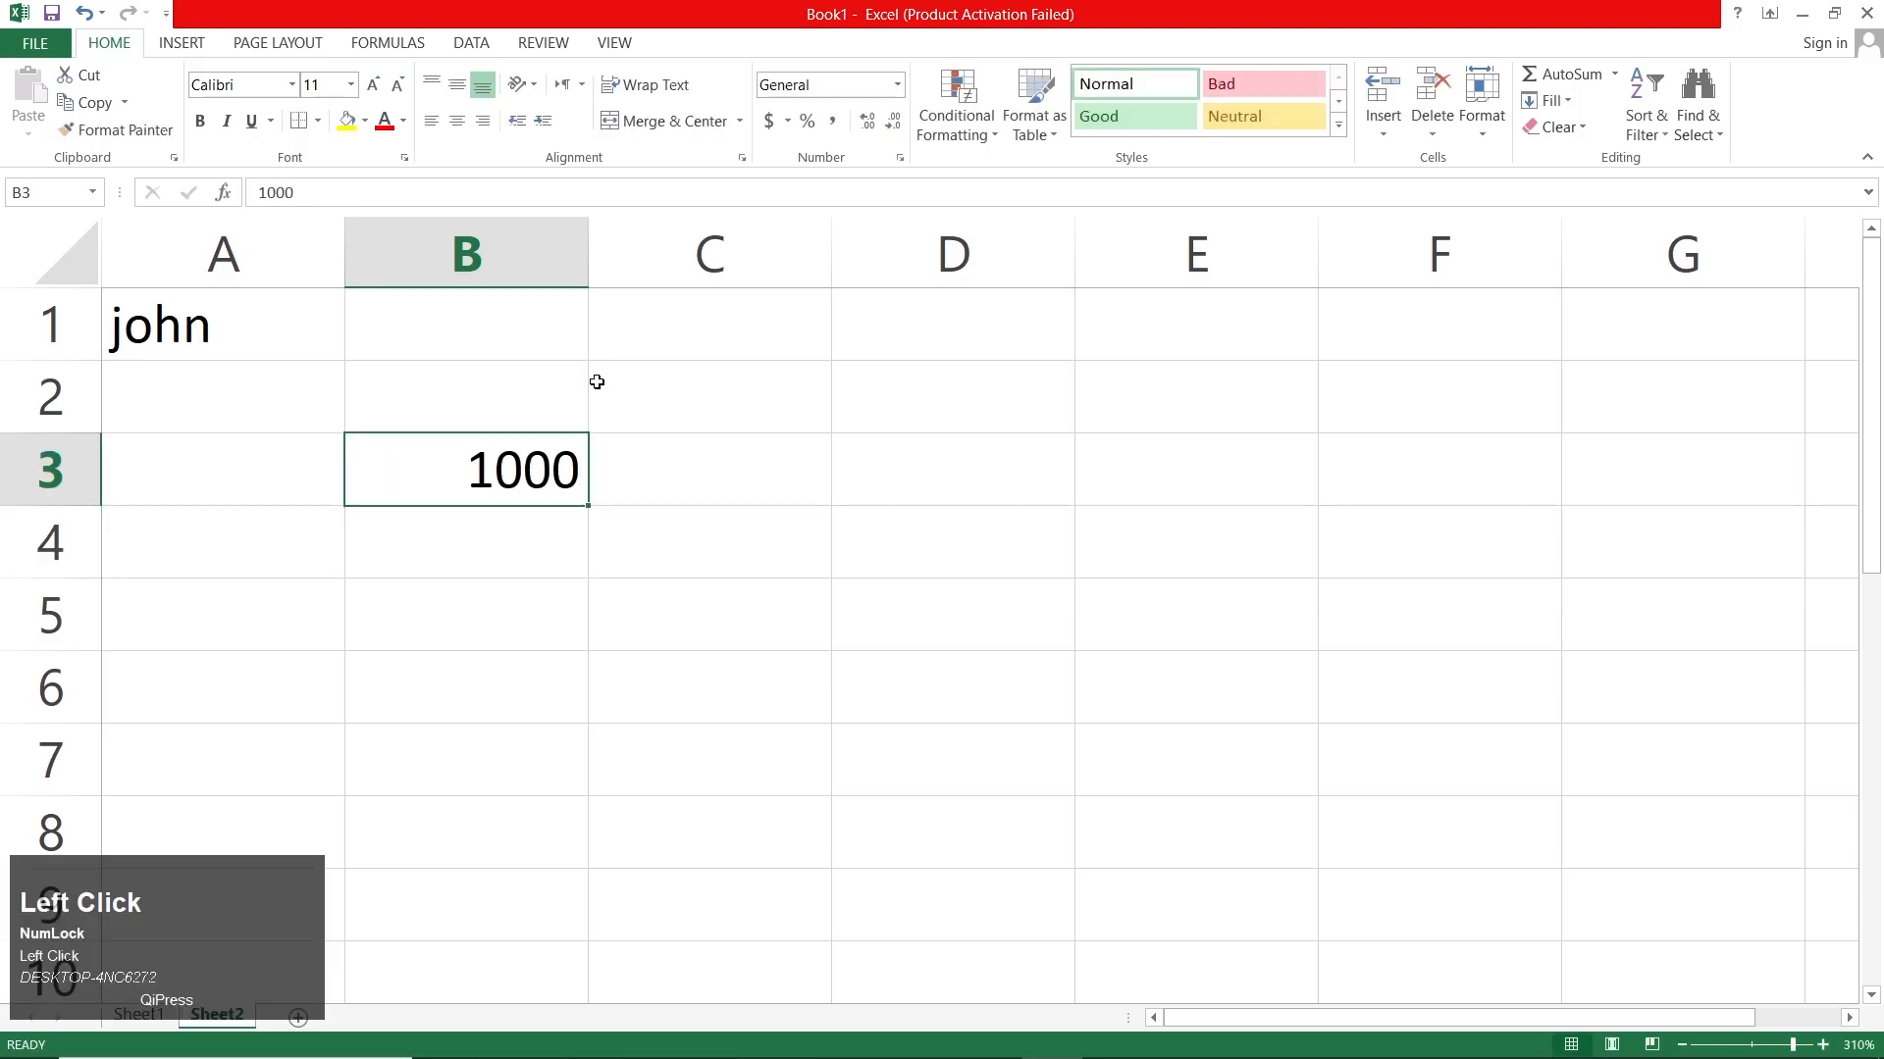
click(896, 84)
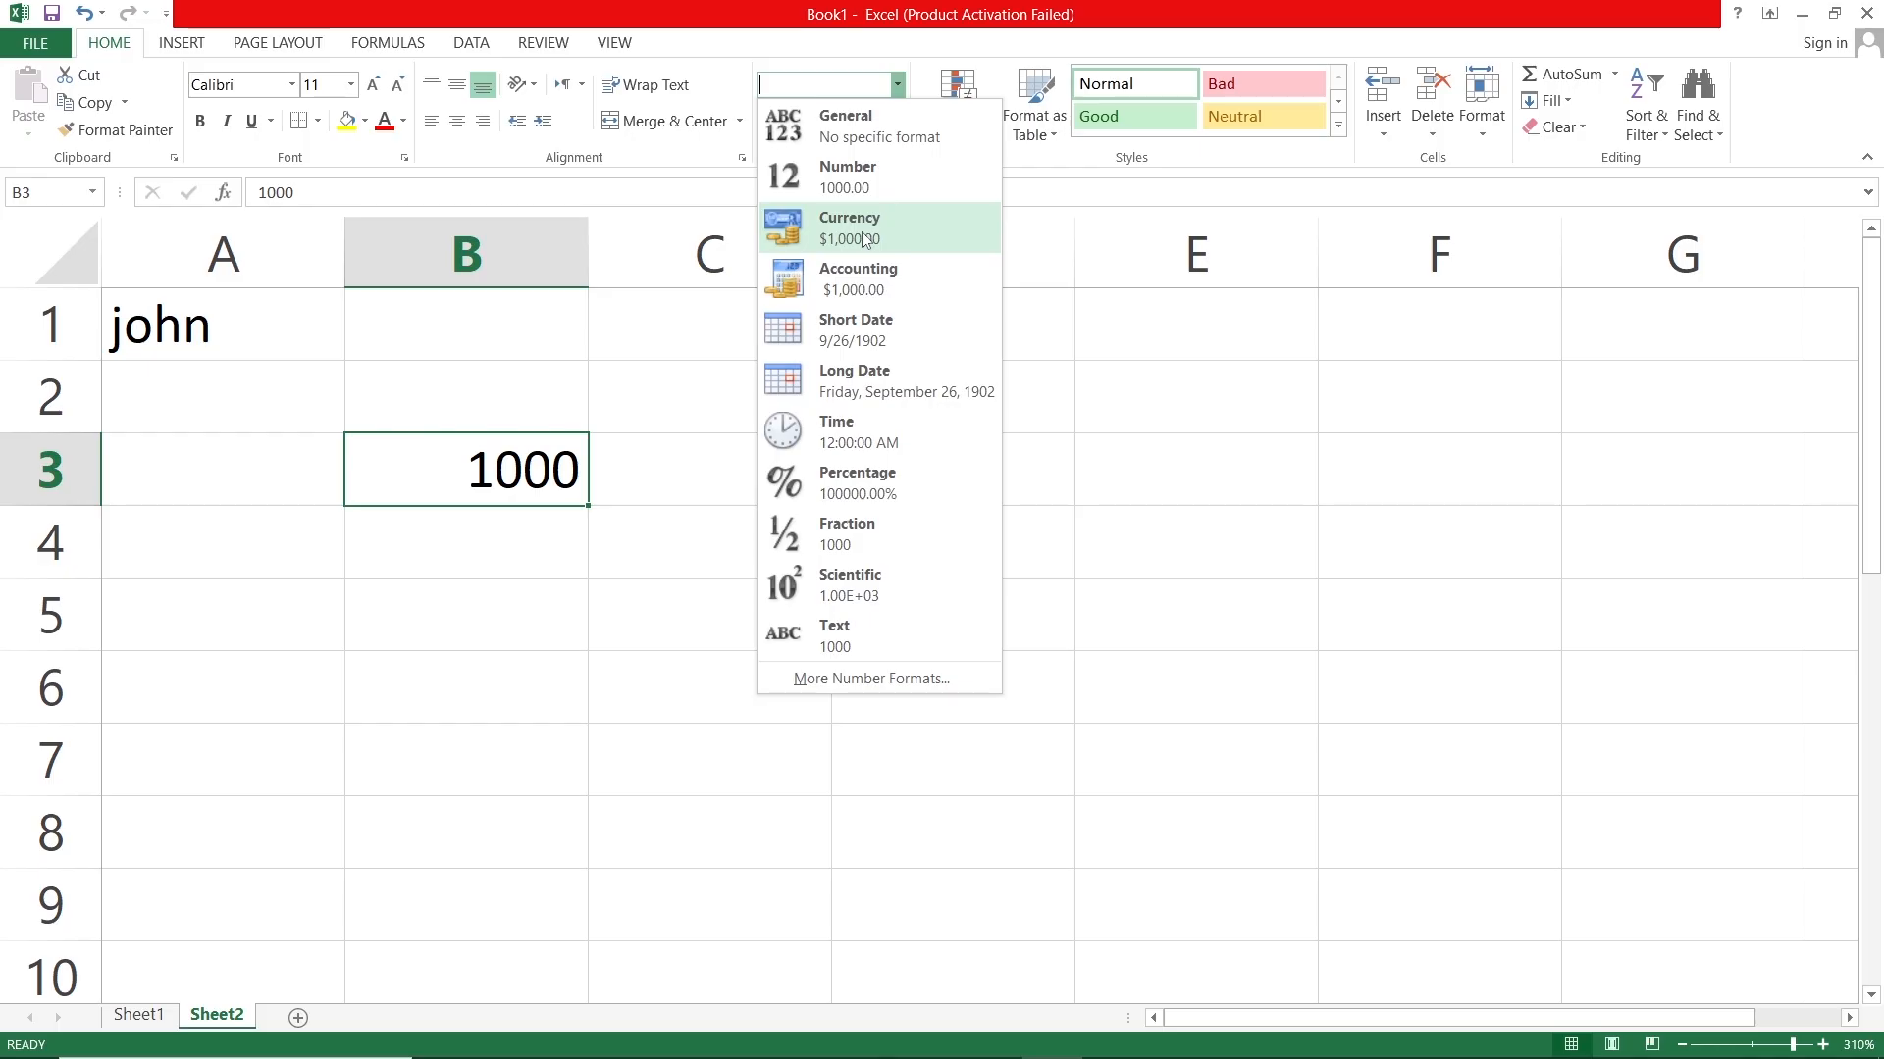
click(892, 189)
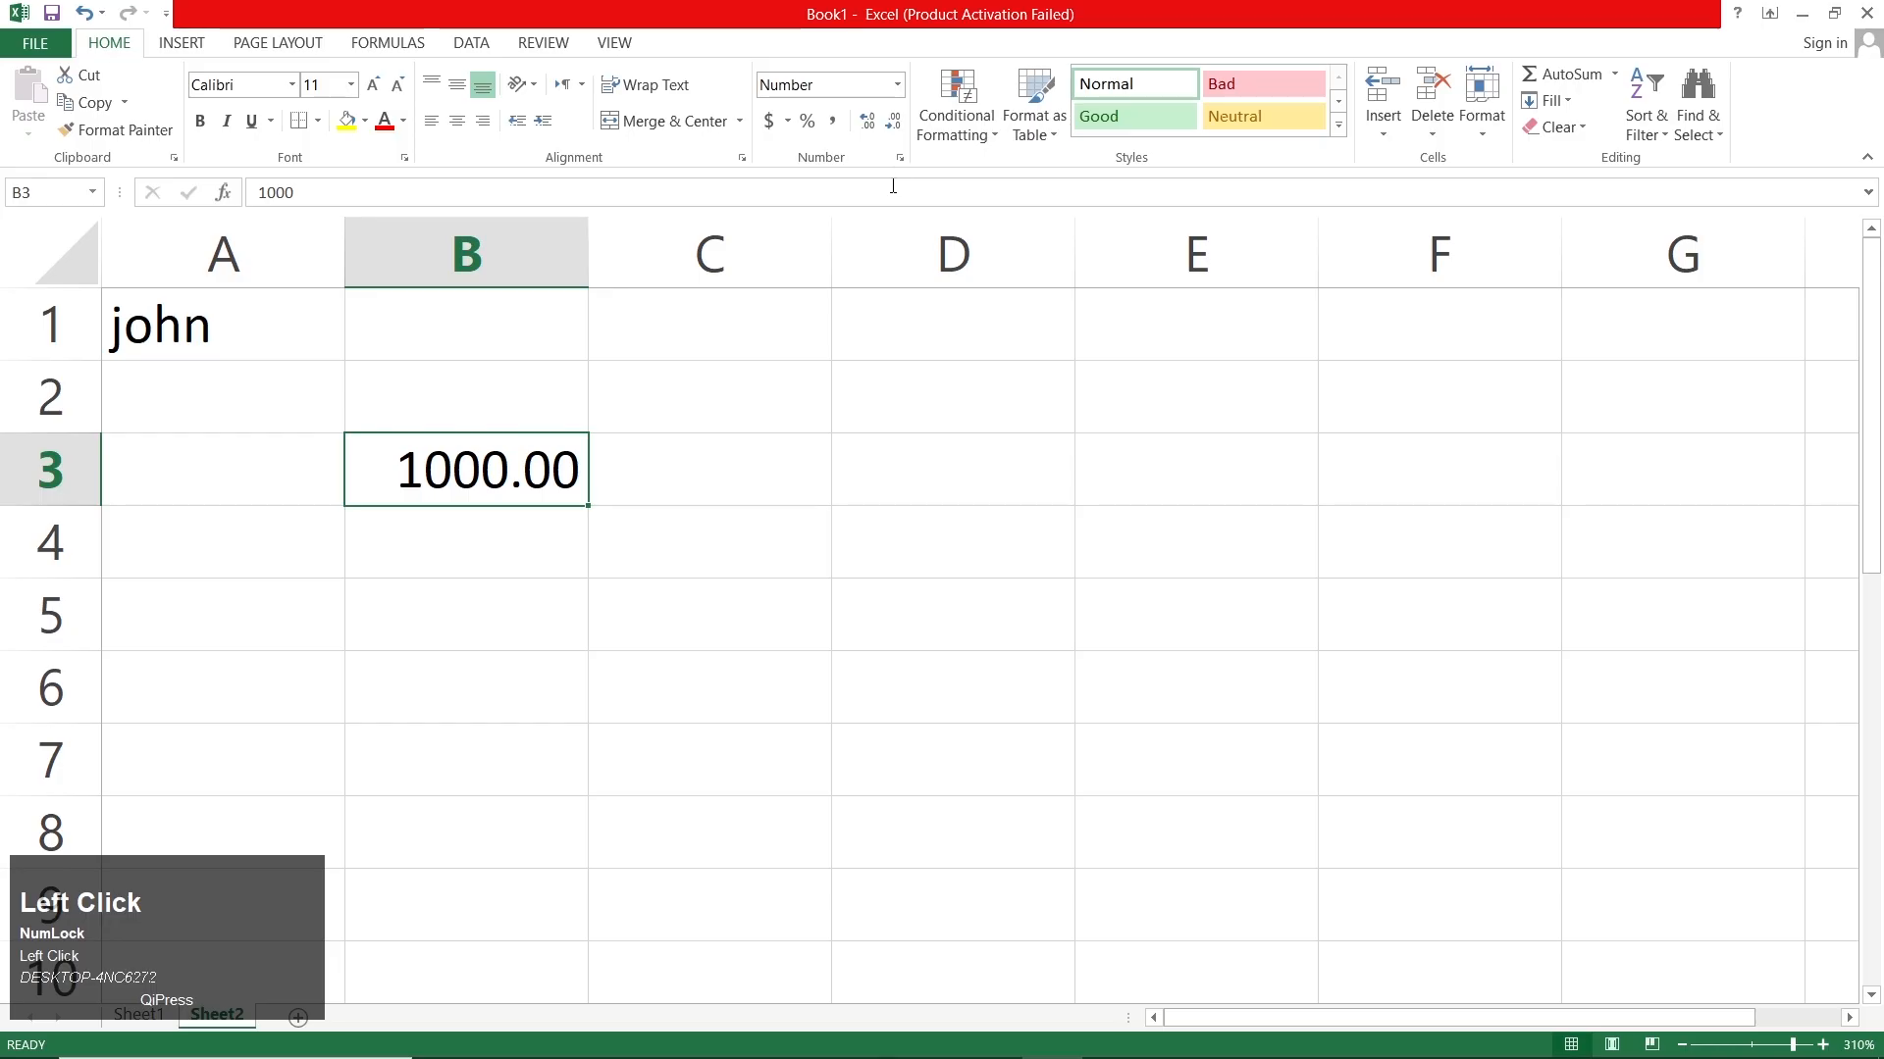
Apply the Currency format to cell B3, followed by the Accounting format
click(897, 86)
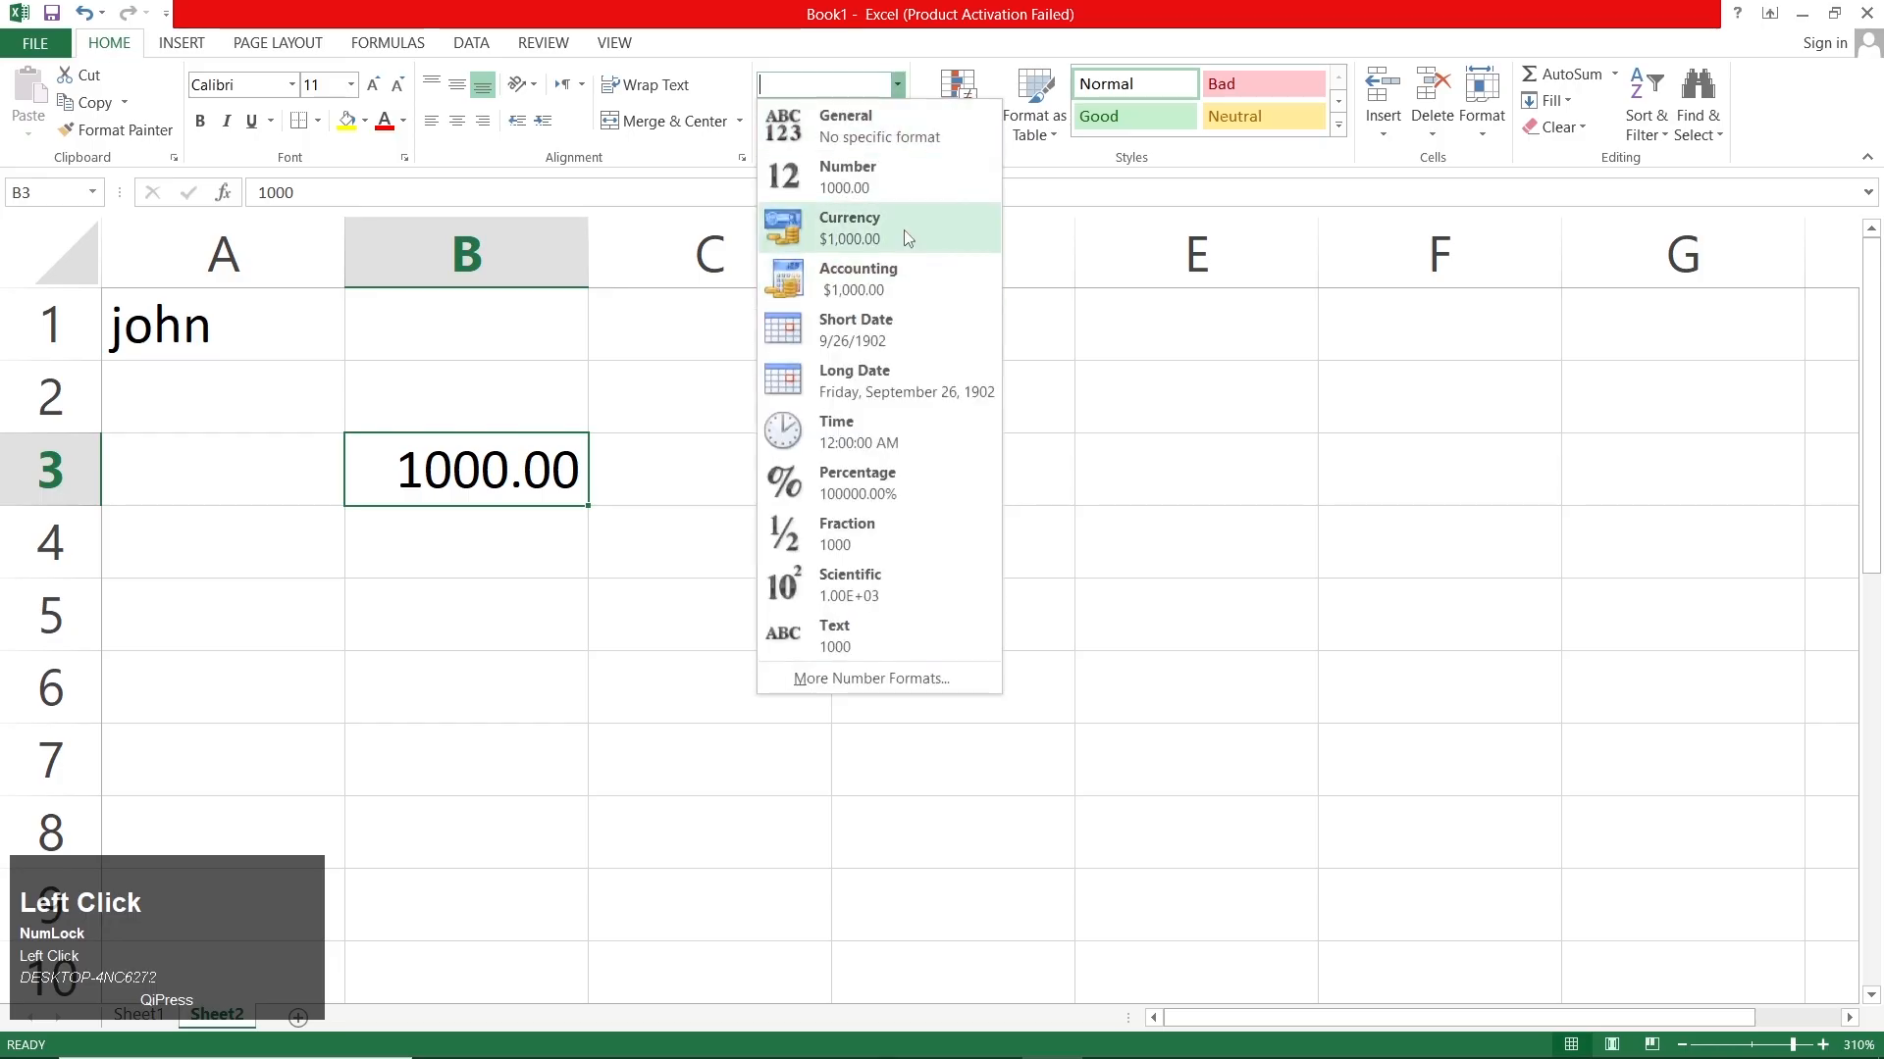
click(903, 230)
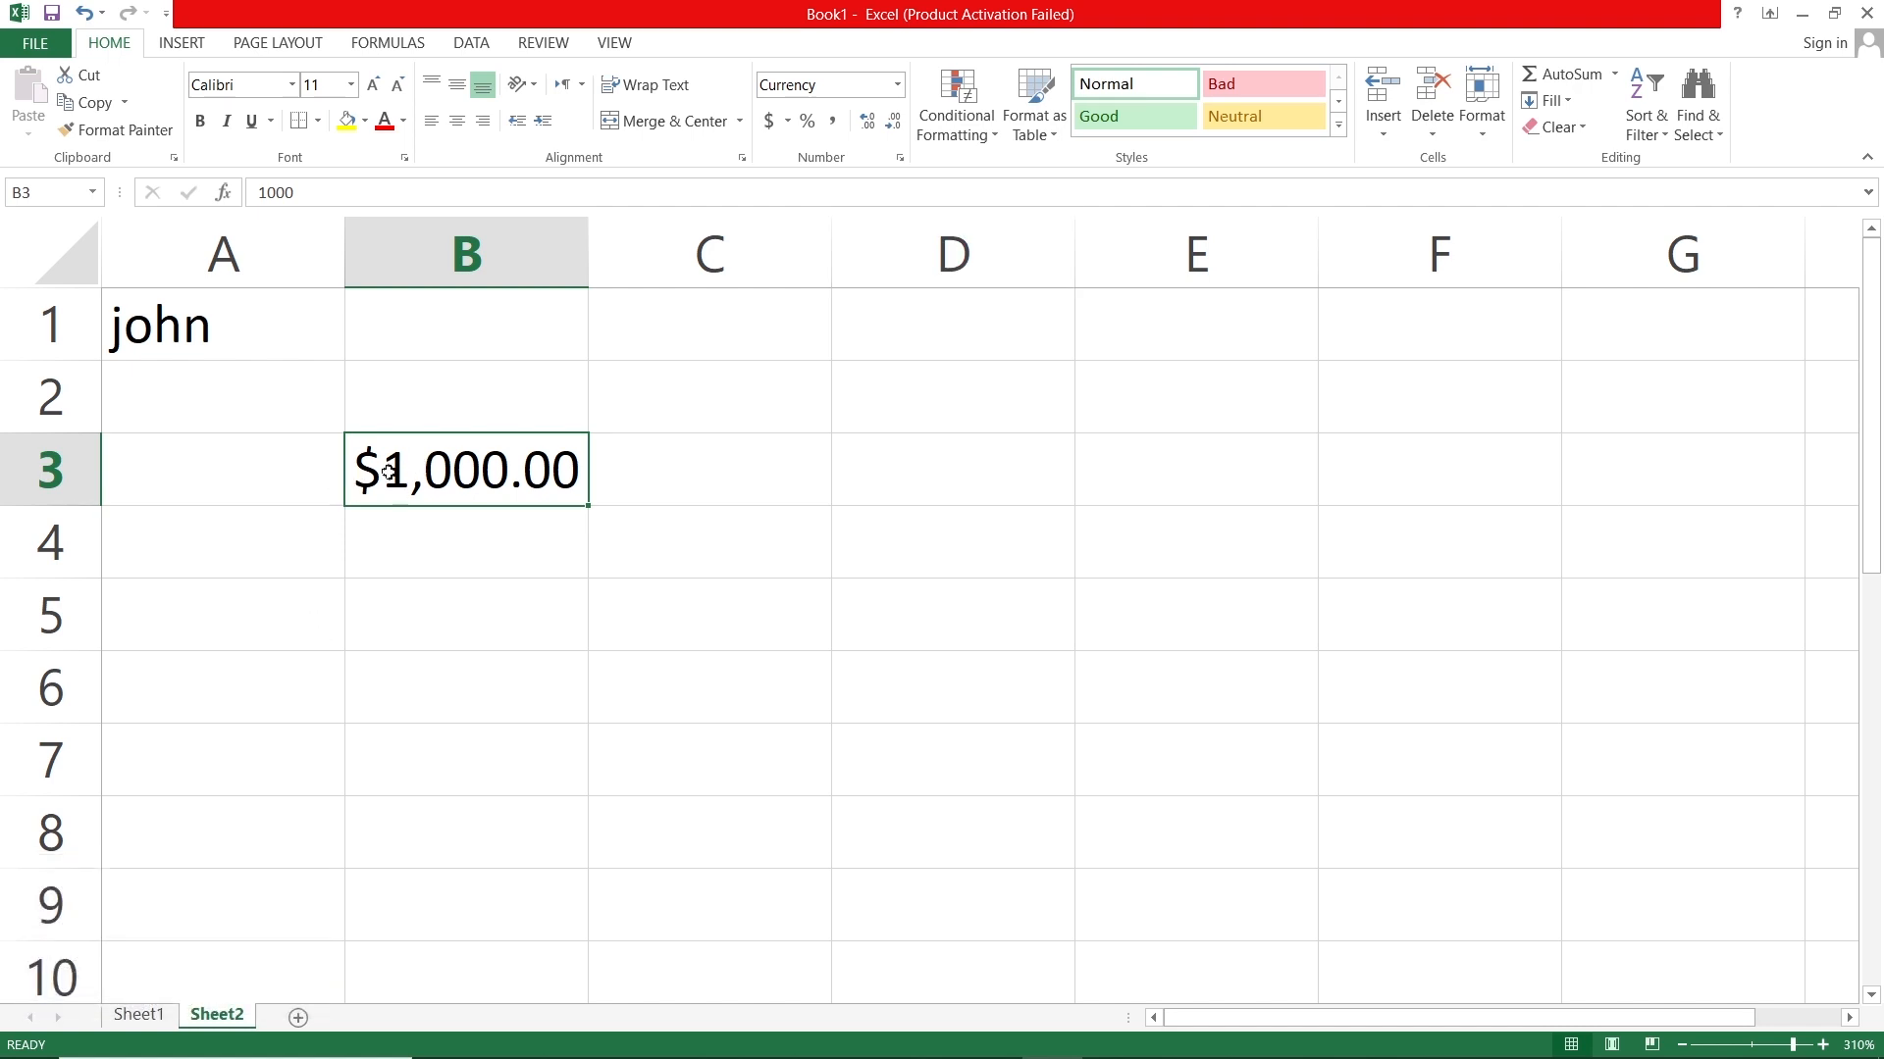
click(898, 86)
click(825, 294)
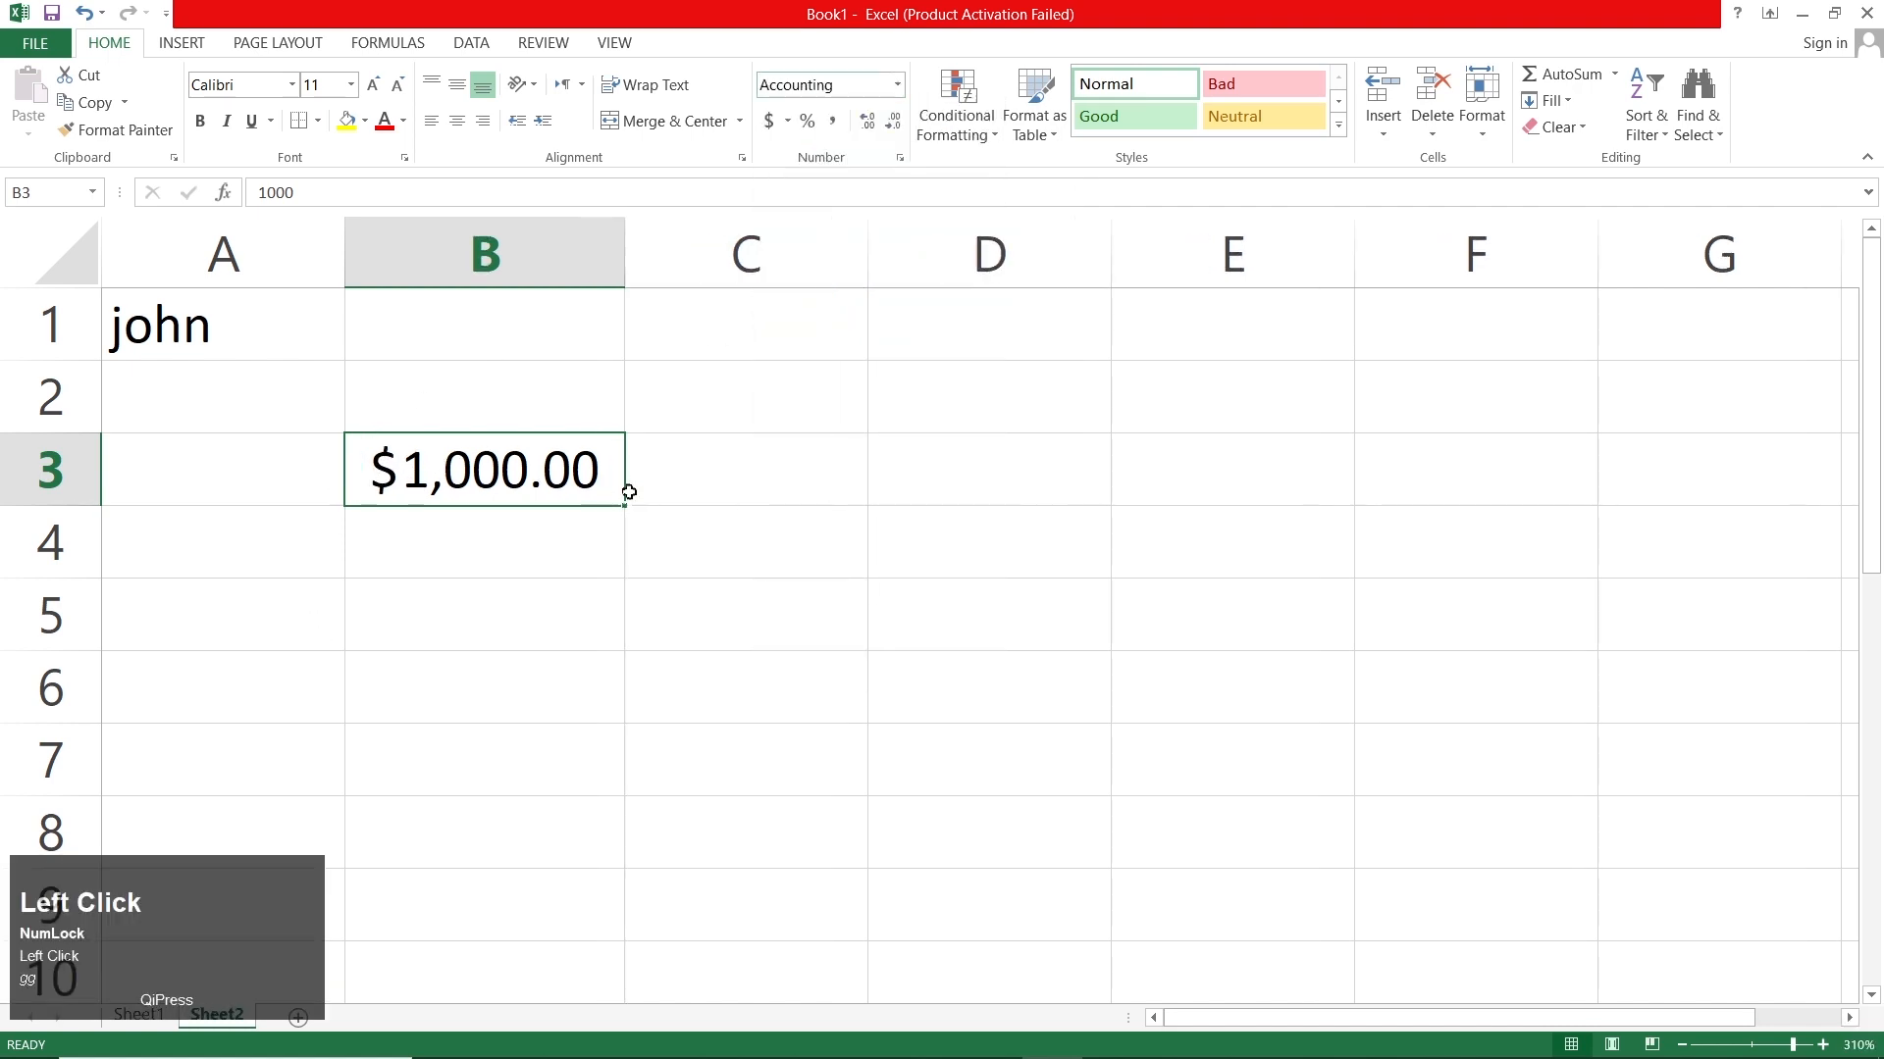
Set the number format of cell B3 to Percentage
click(897, 85)
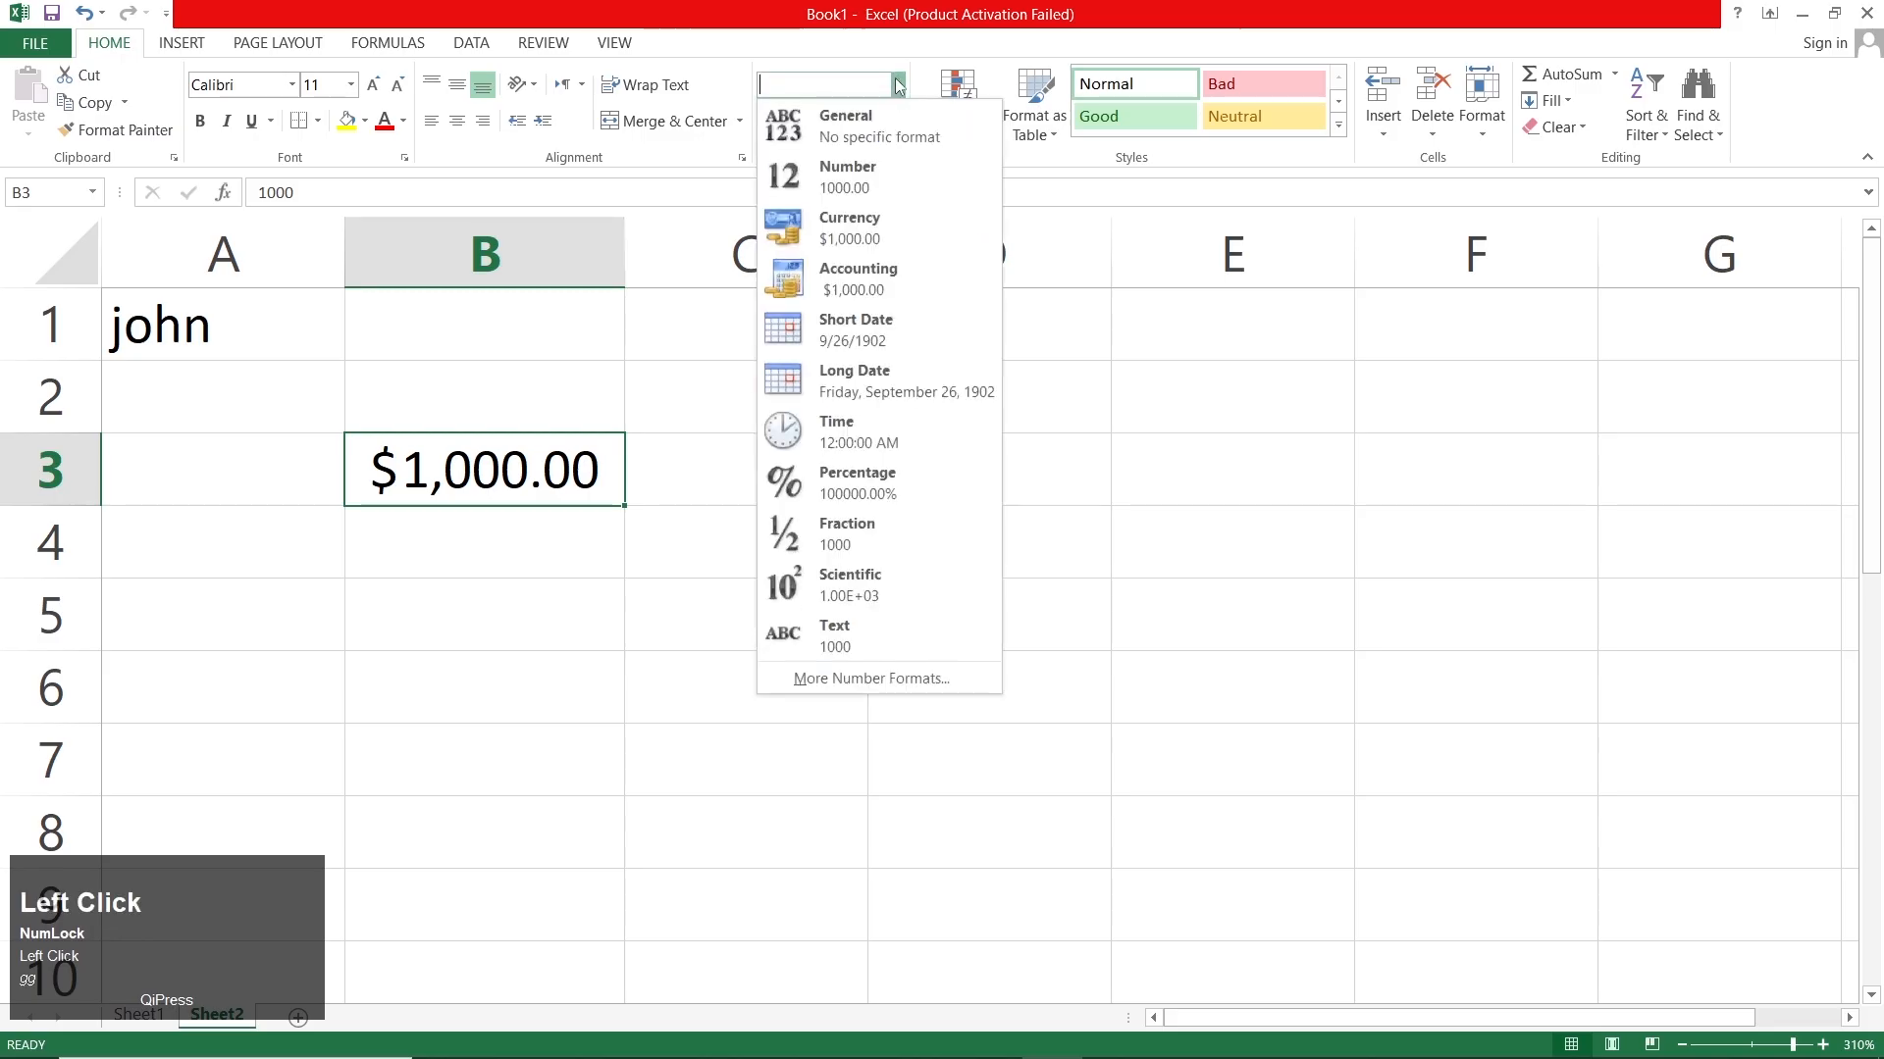
click(863, 471)
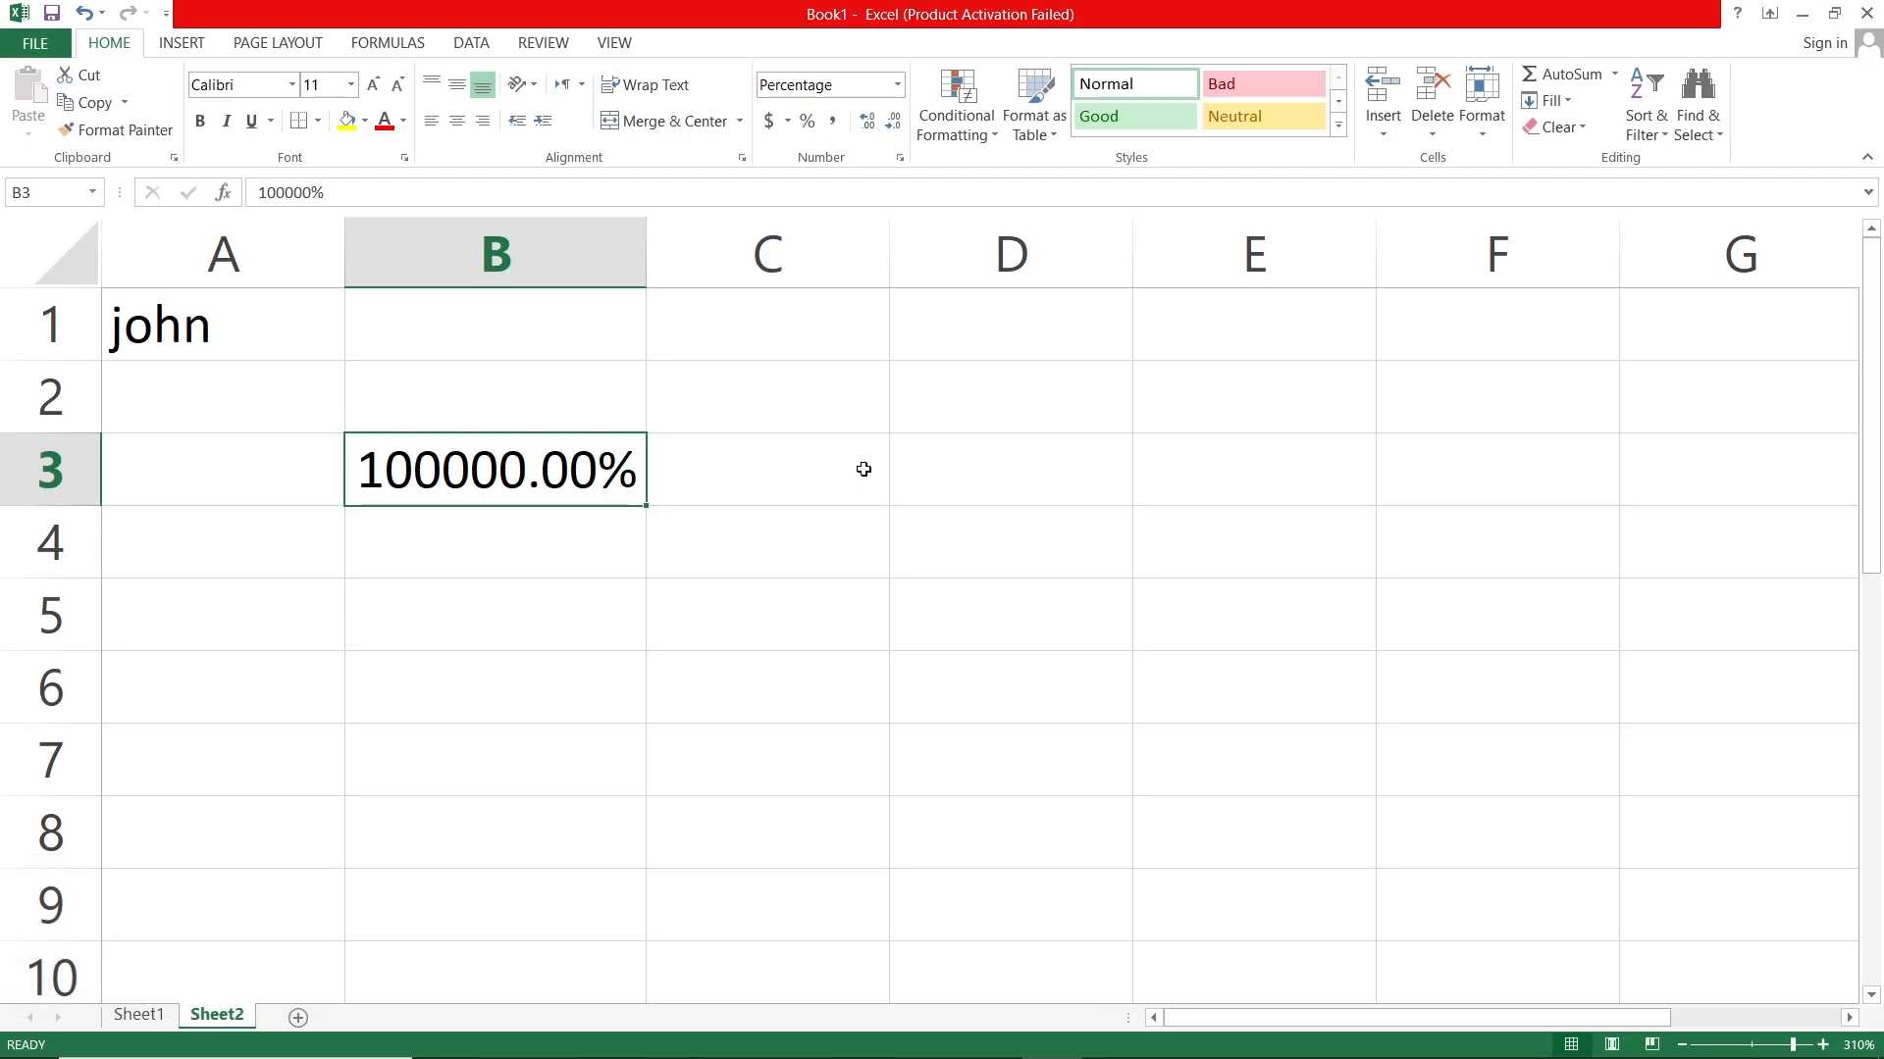
click(897, 86)
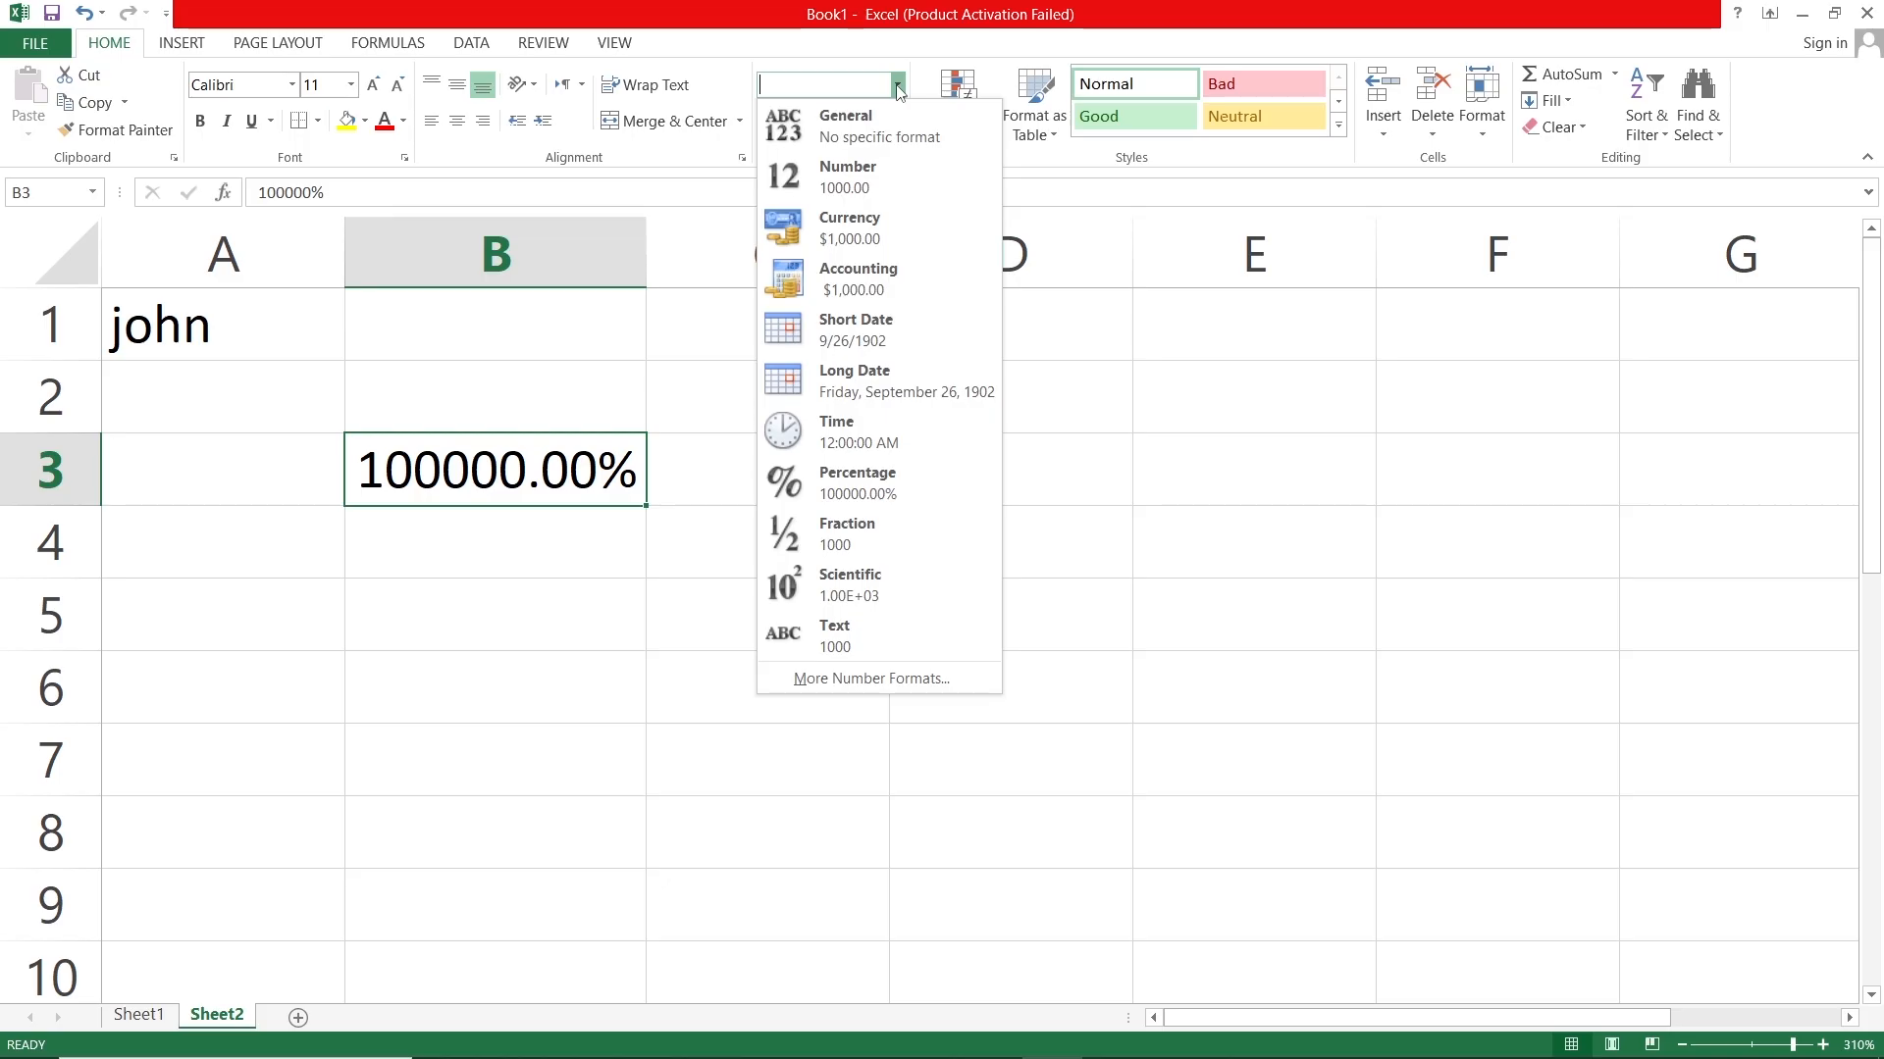
click(537, 767)
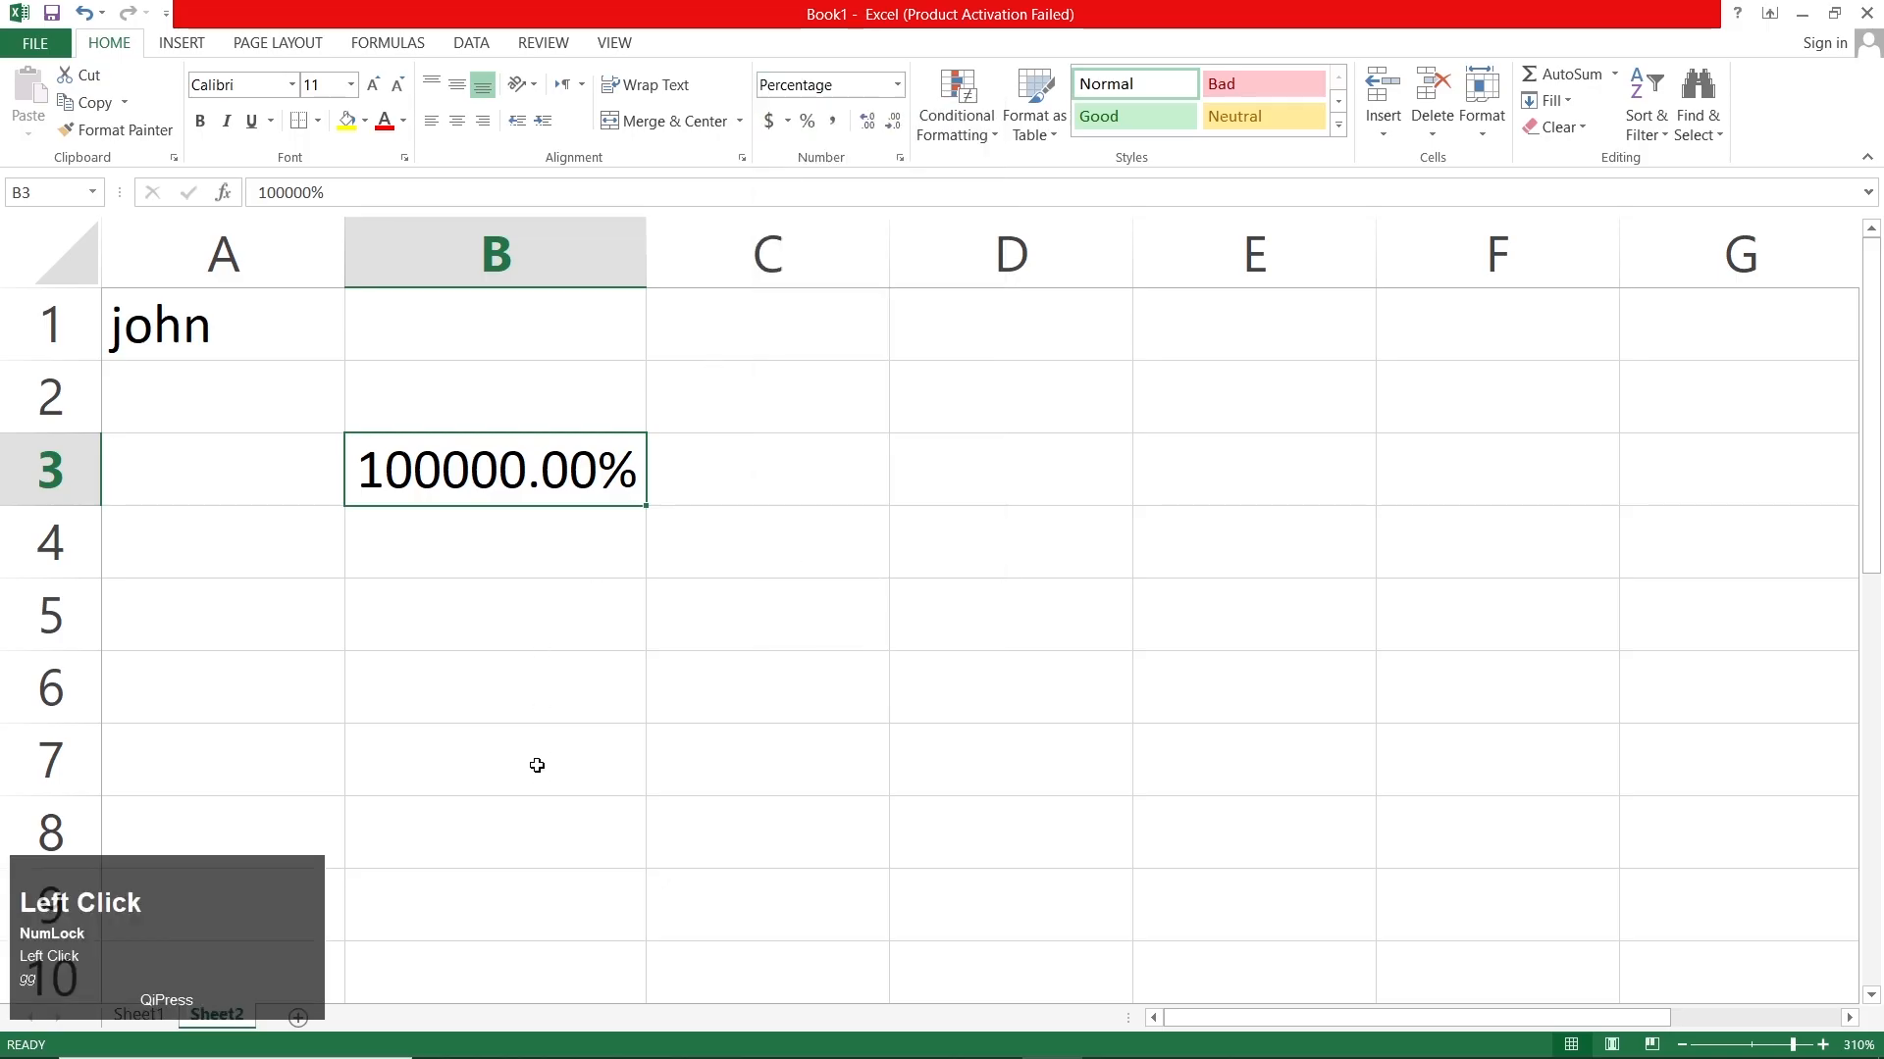
Enter the date 01/01/2025 in cell B7 and select that cell
click(543, 737)
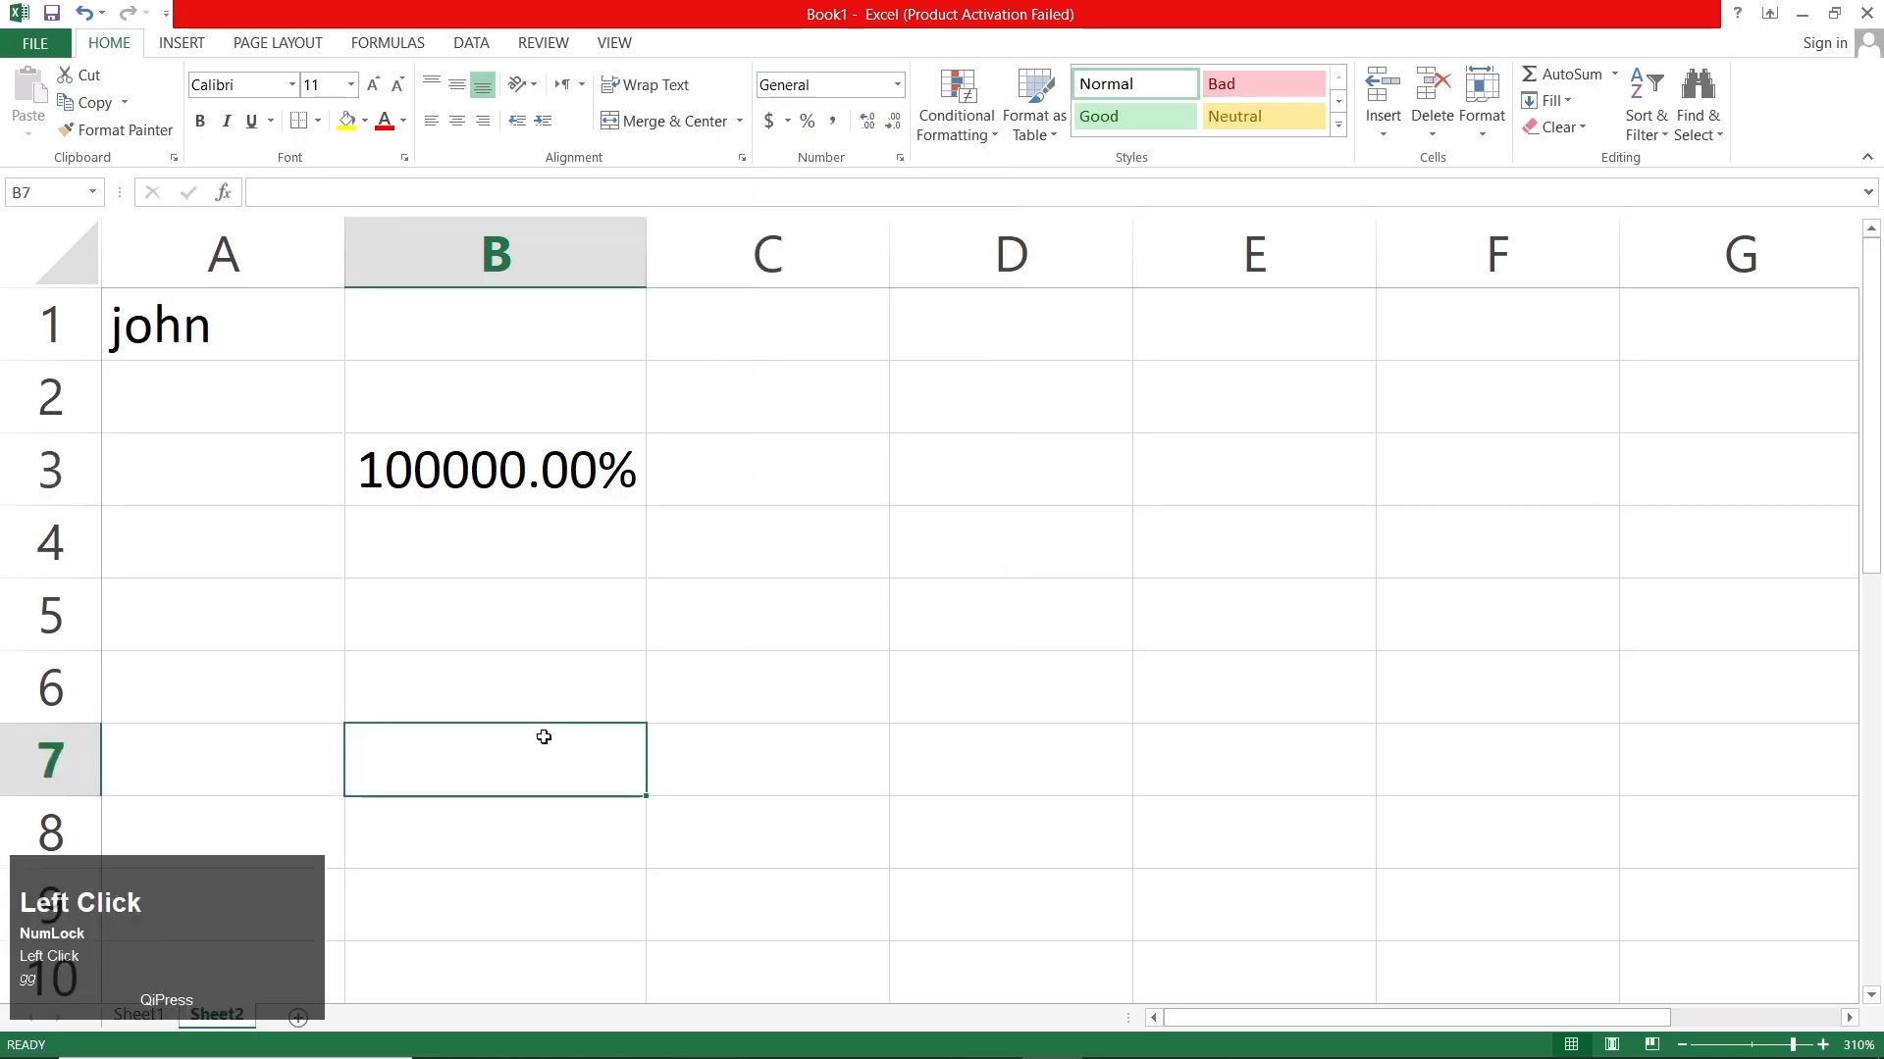
text(01/01/)
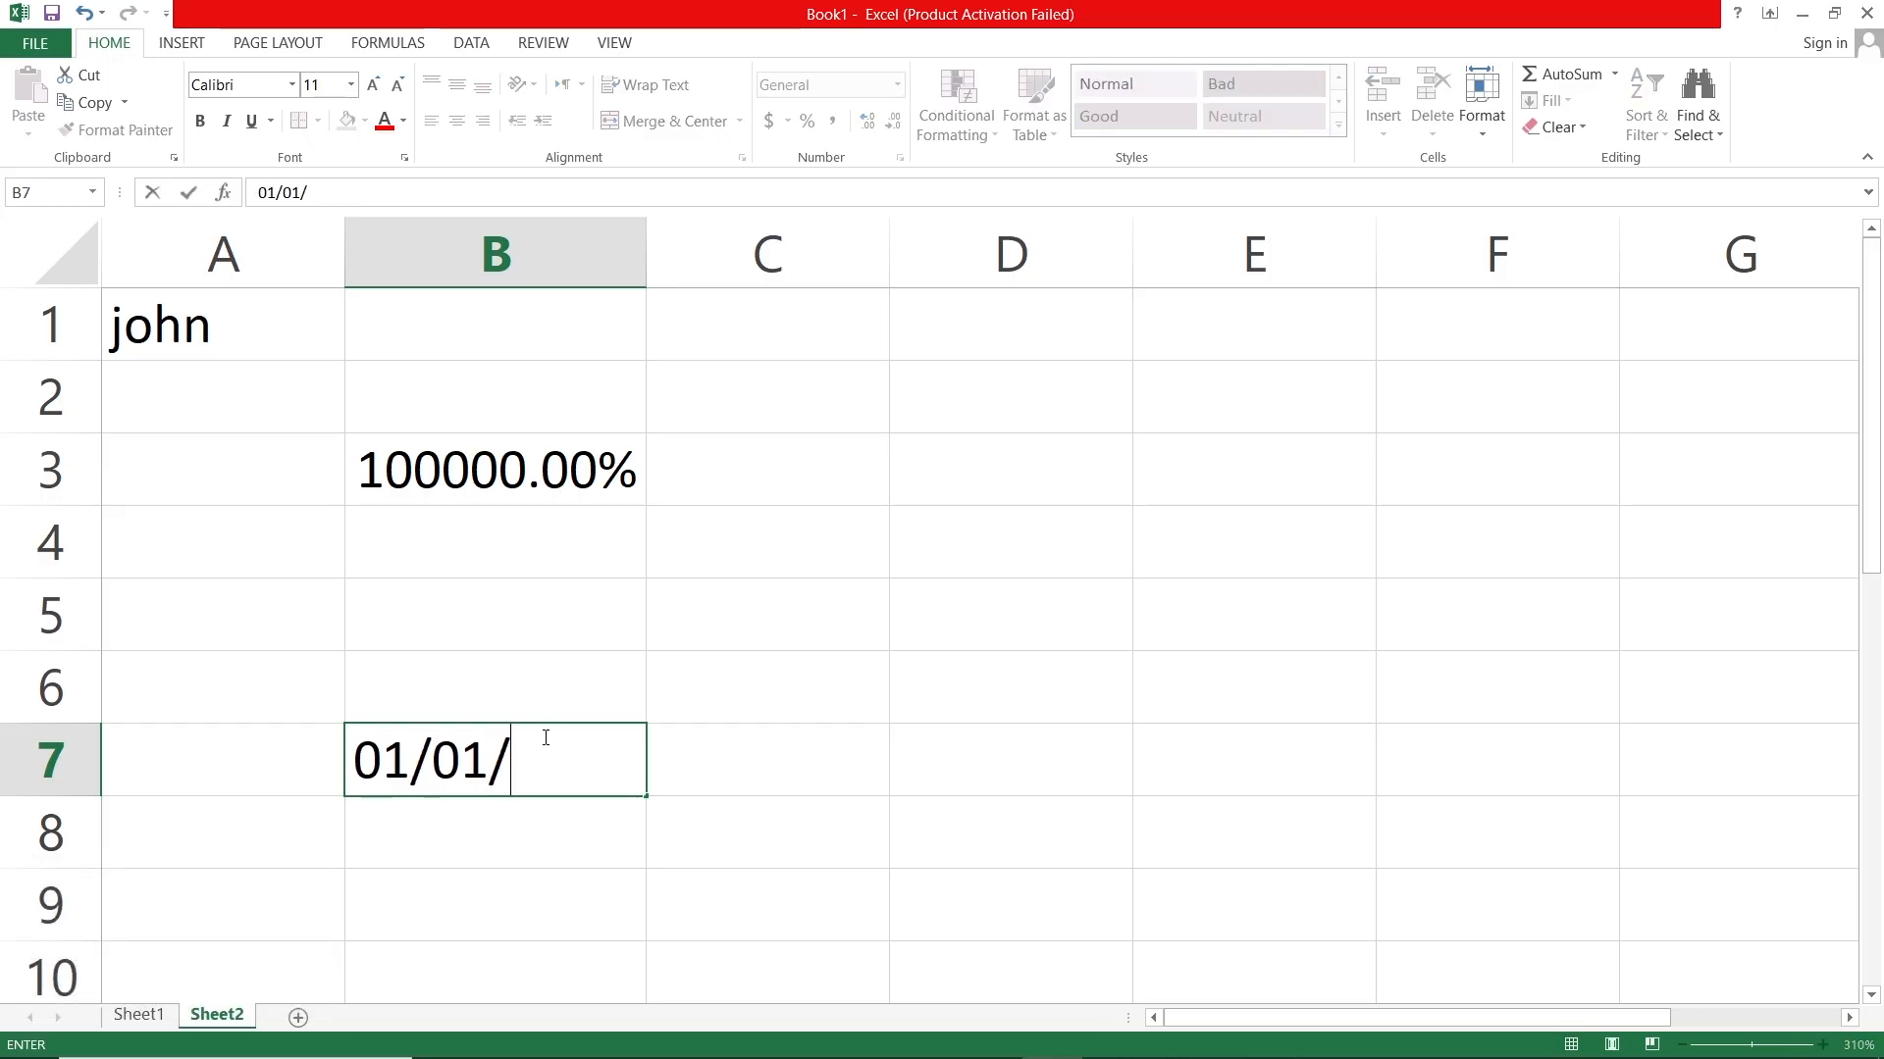
text(2025)
key(Return)
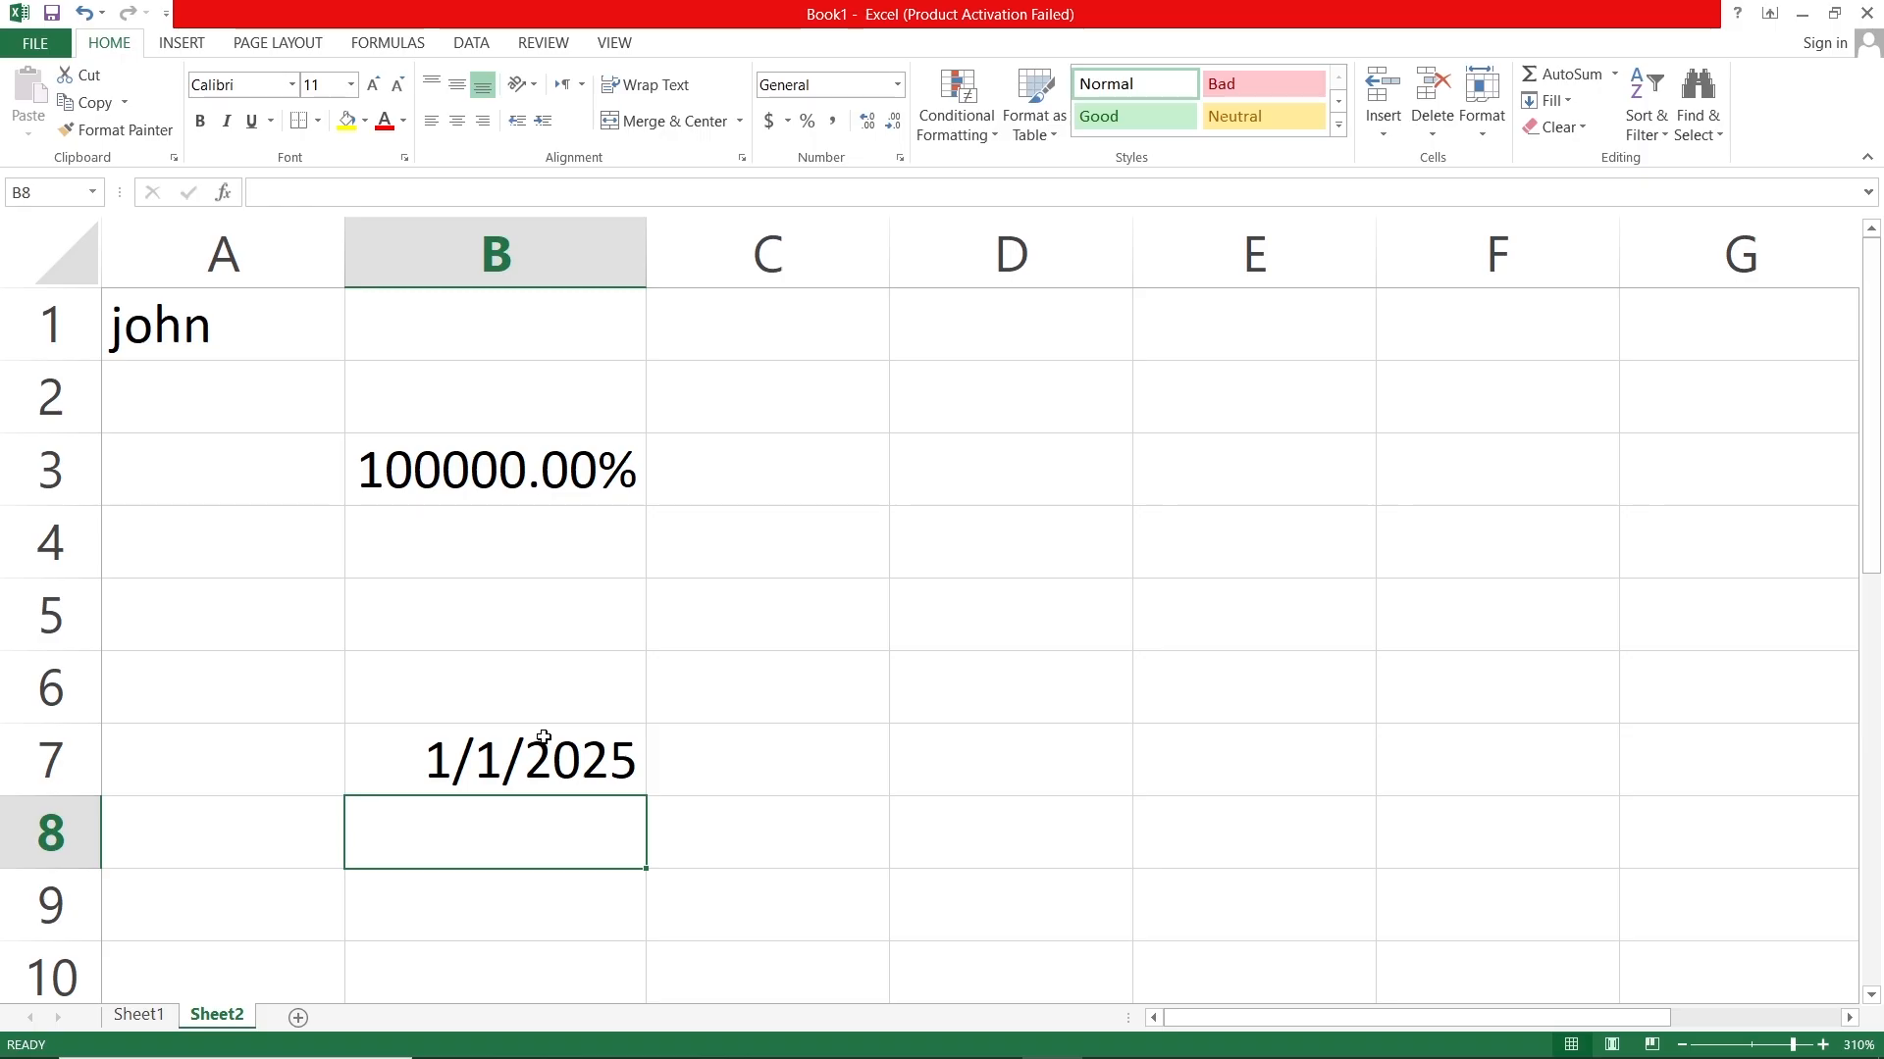
click(547, 765)
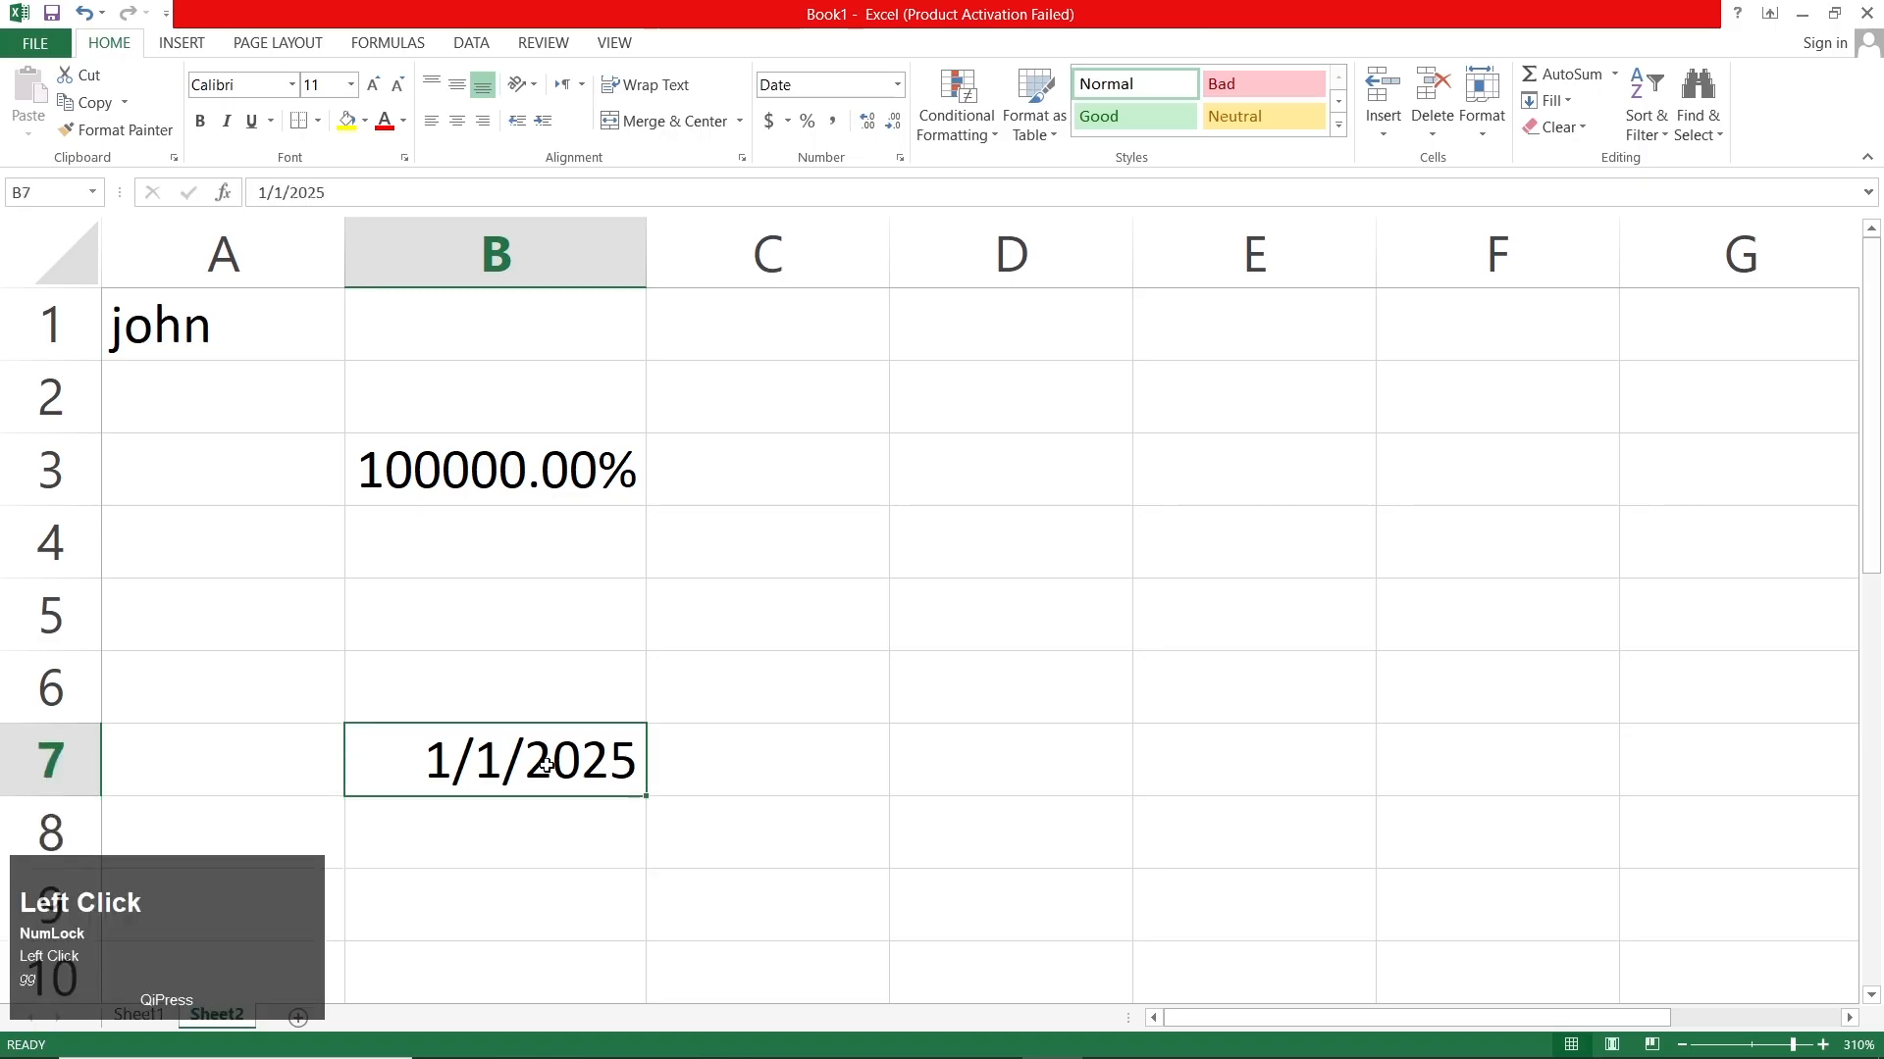
Apply the Short Date format to cell B7, followed by the Long Date format
click(897, 84)
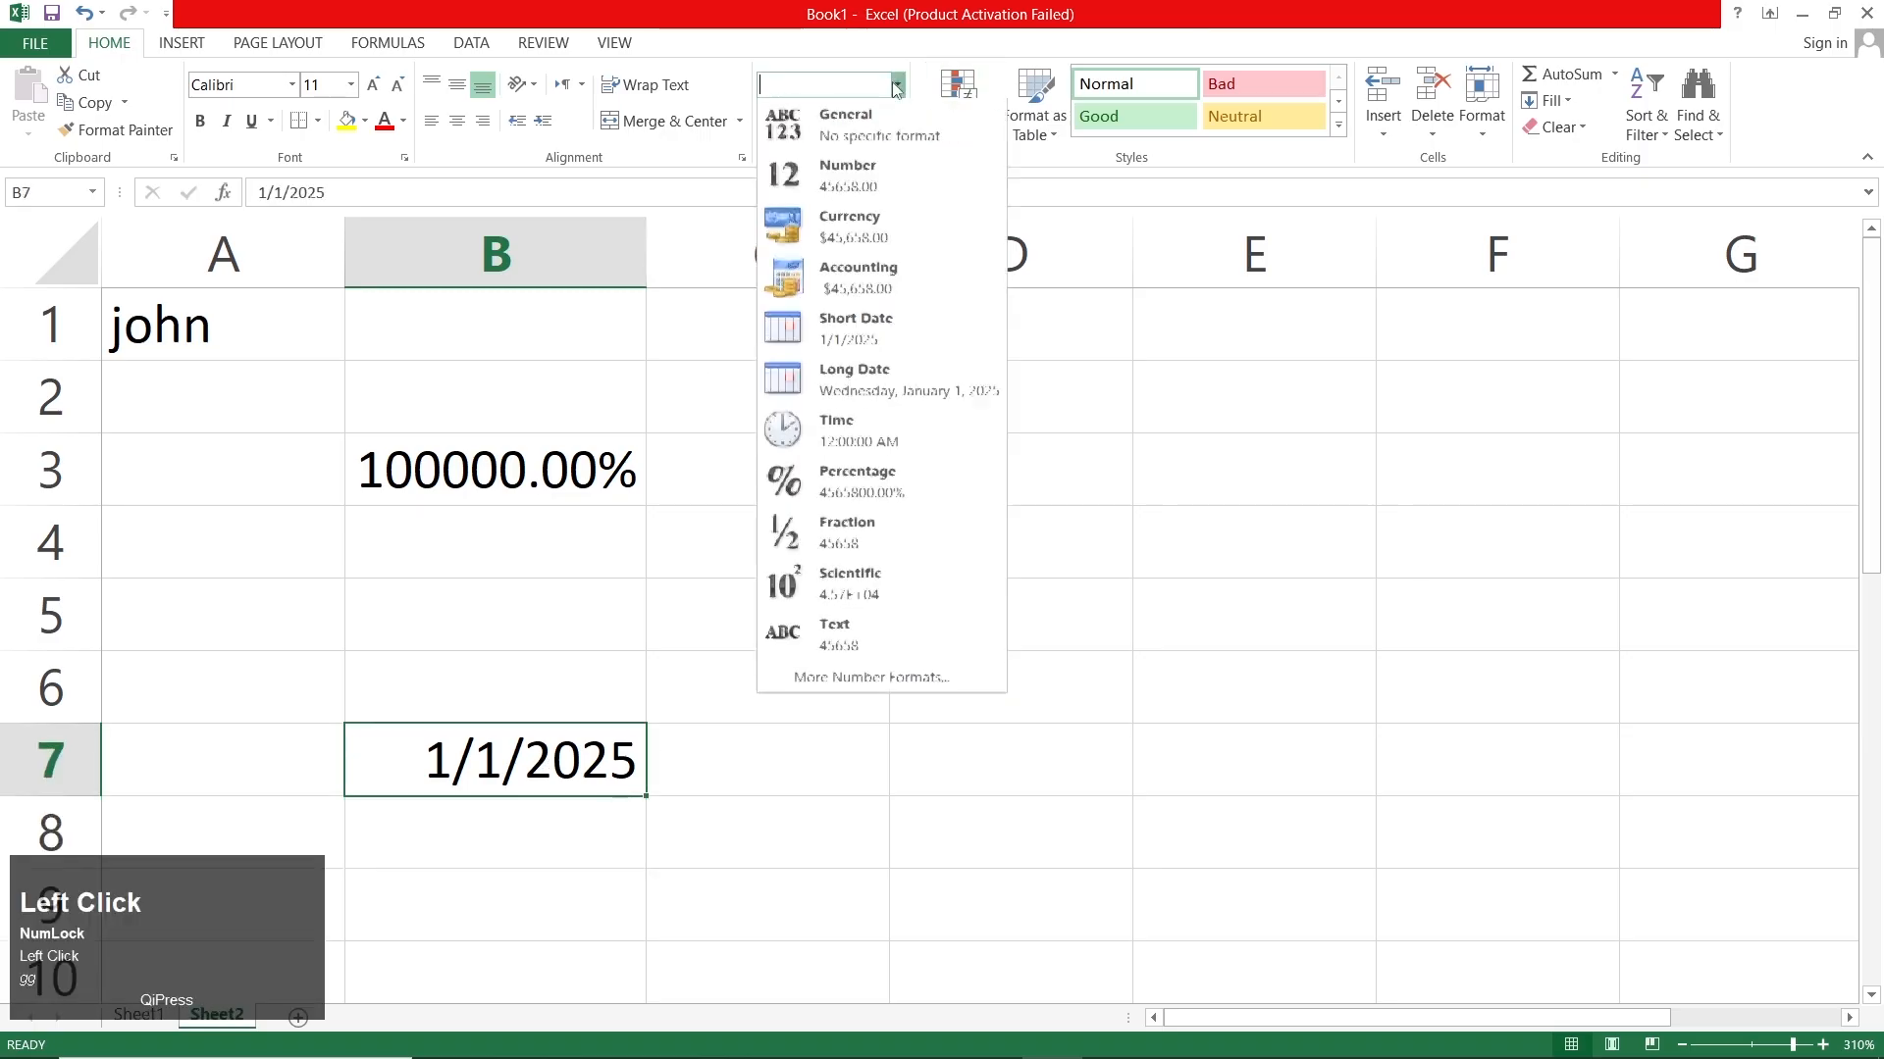
click(886, 333)
click(896, 84)
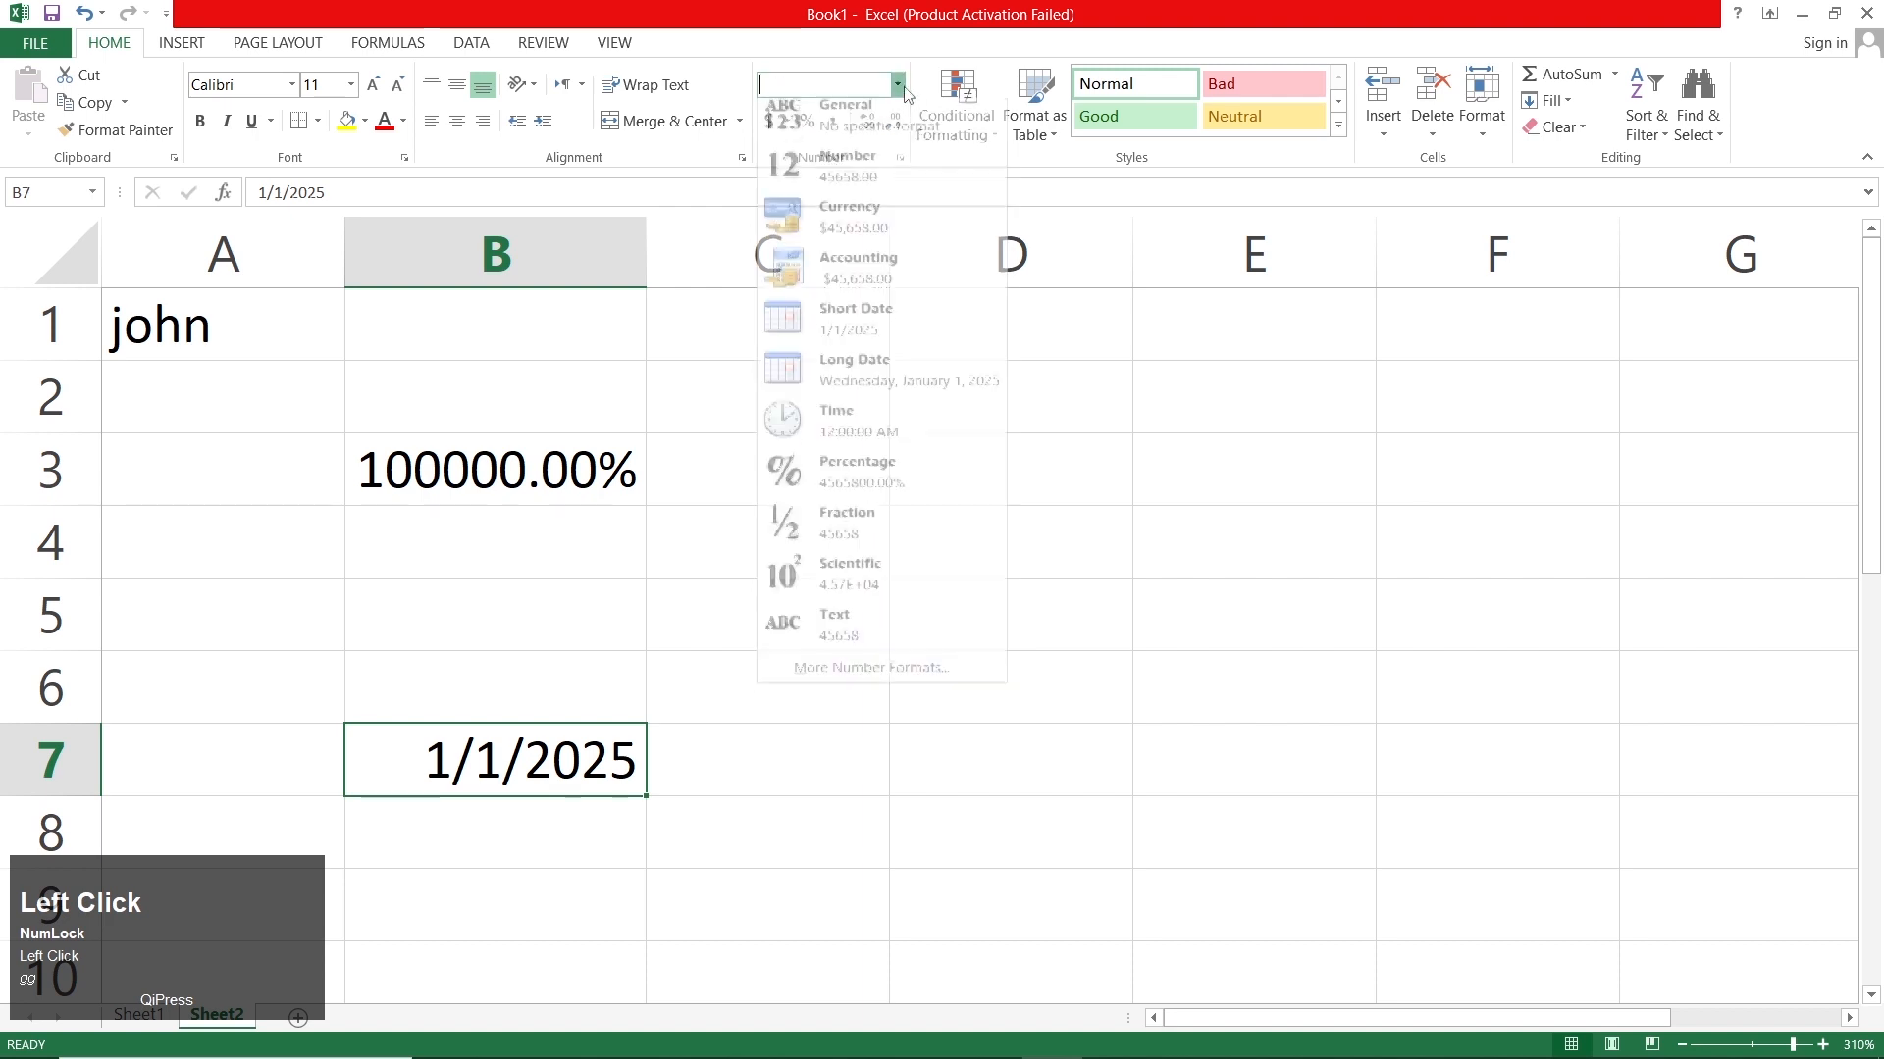
click(899, 370)
Enter the time 5:00 in cell B5 and set its number format to Time
click(745, 618)
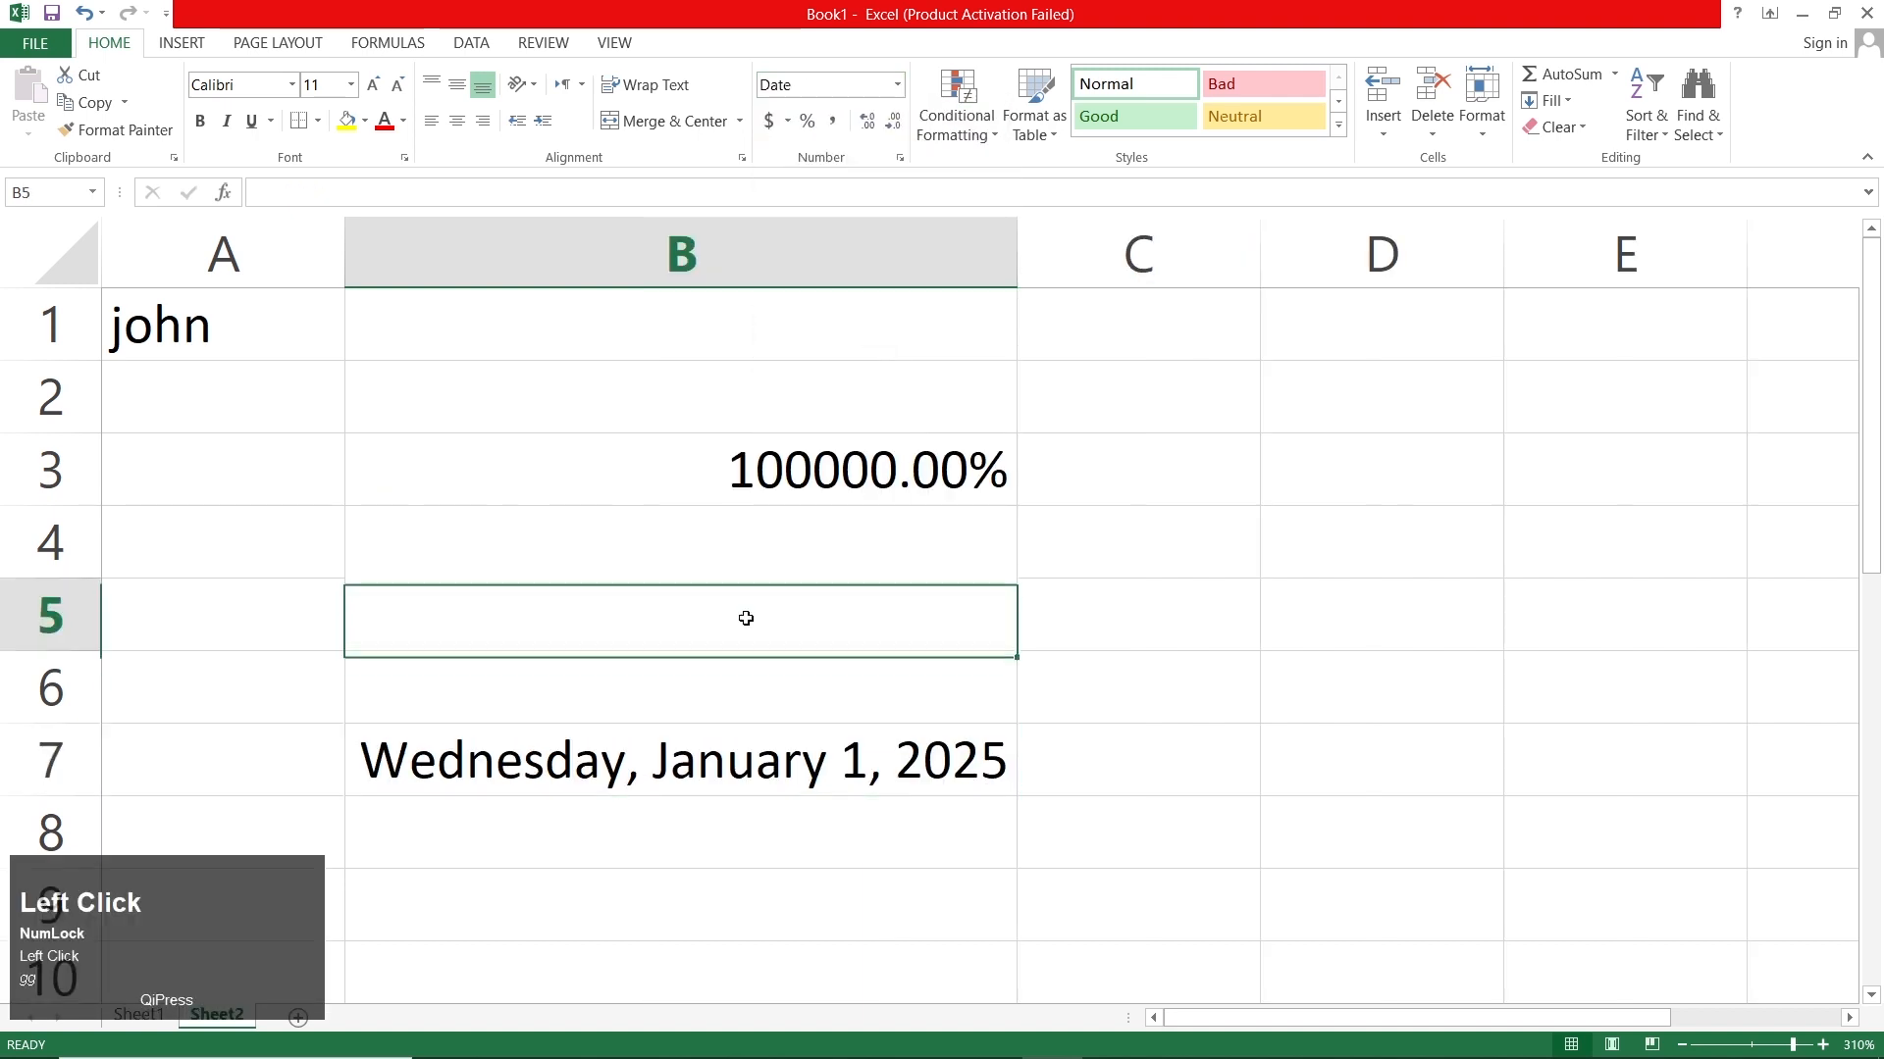
click(892, 85)
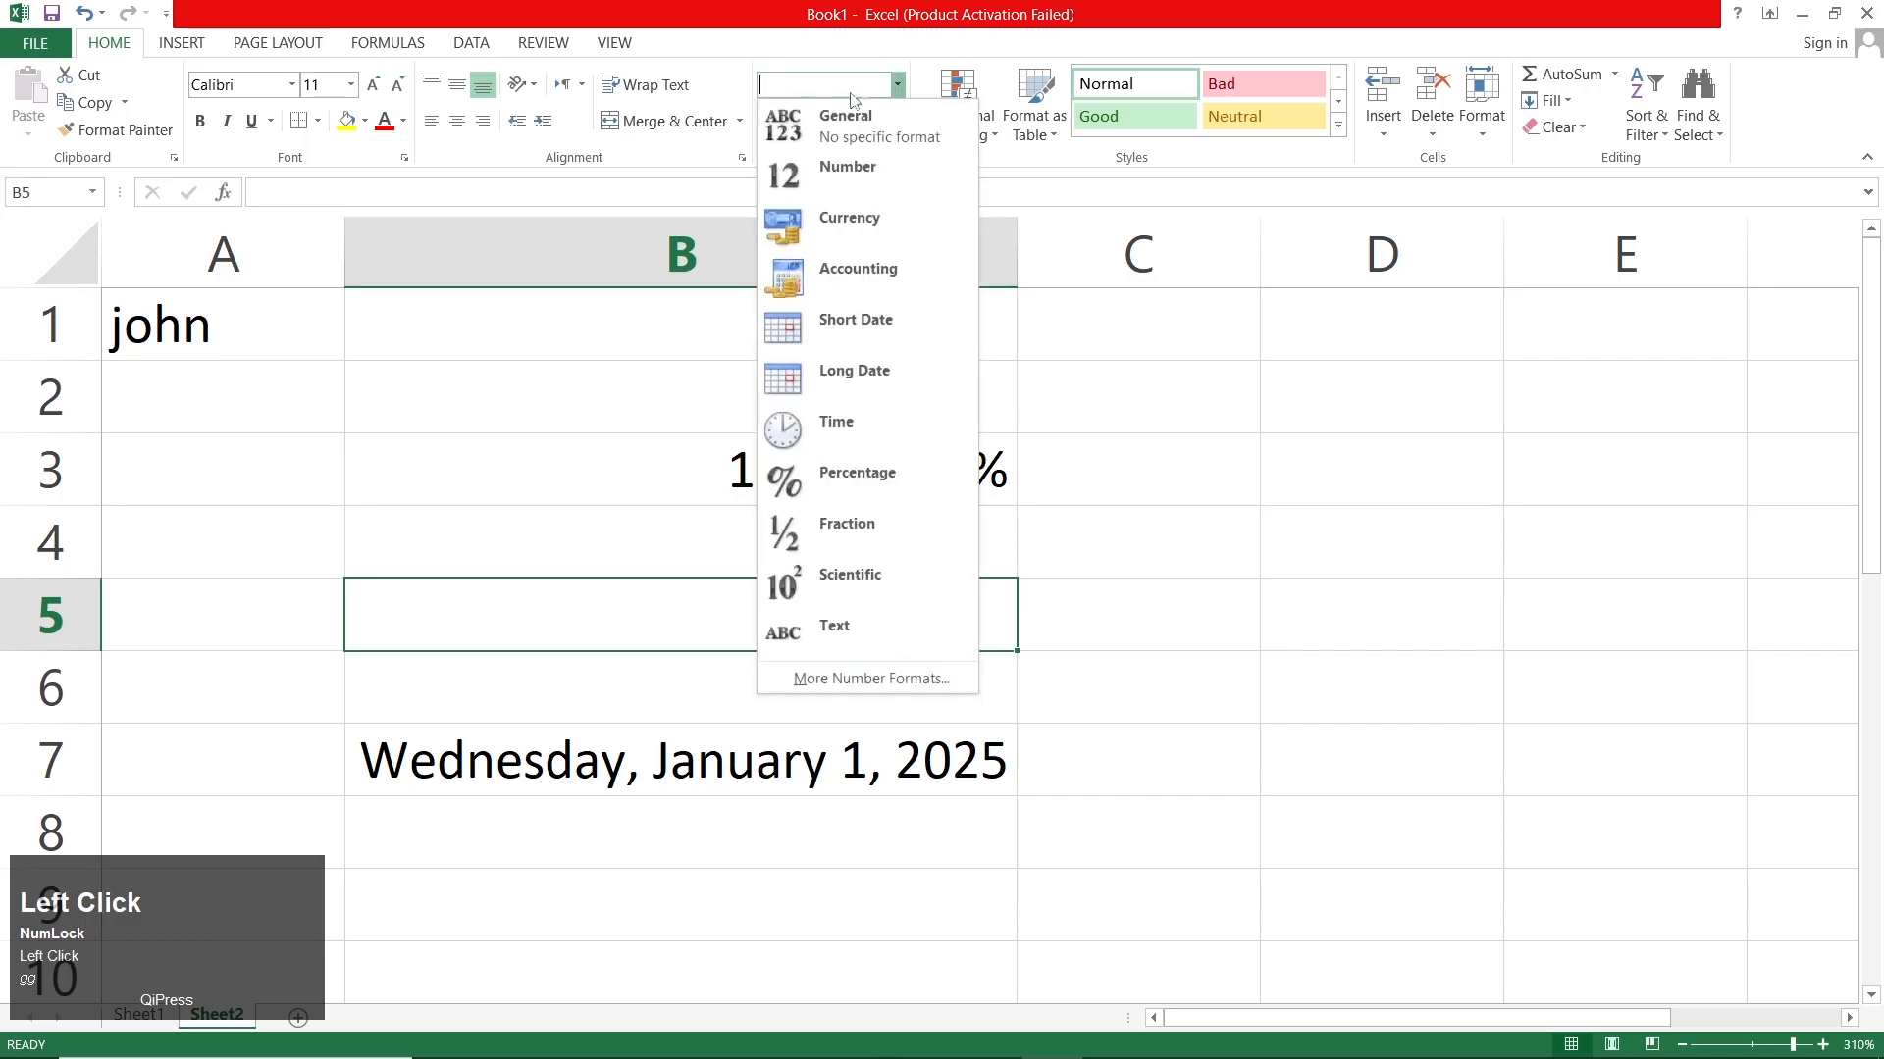
click(620, 623)
text(5")
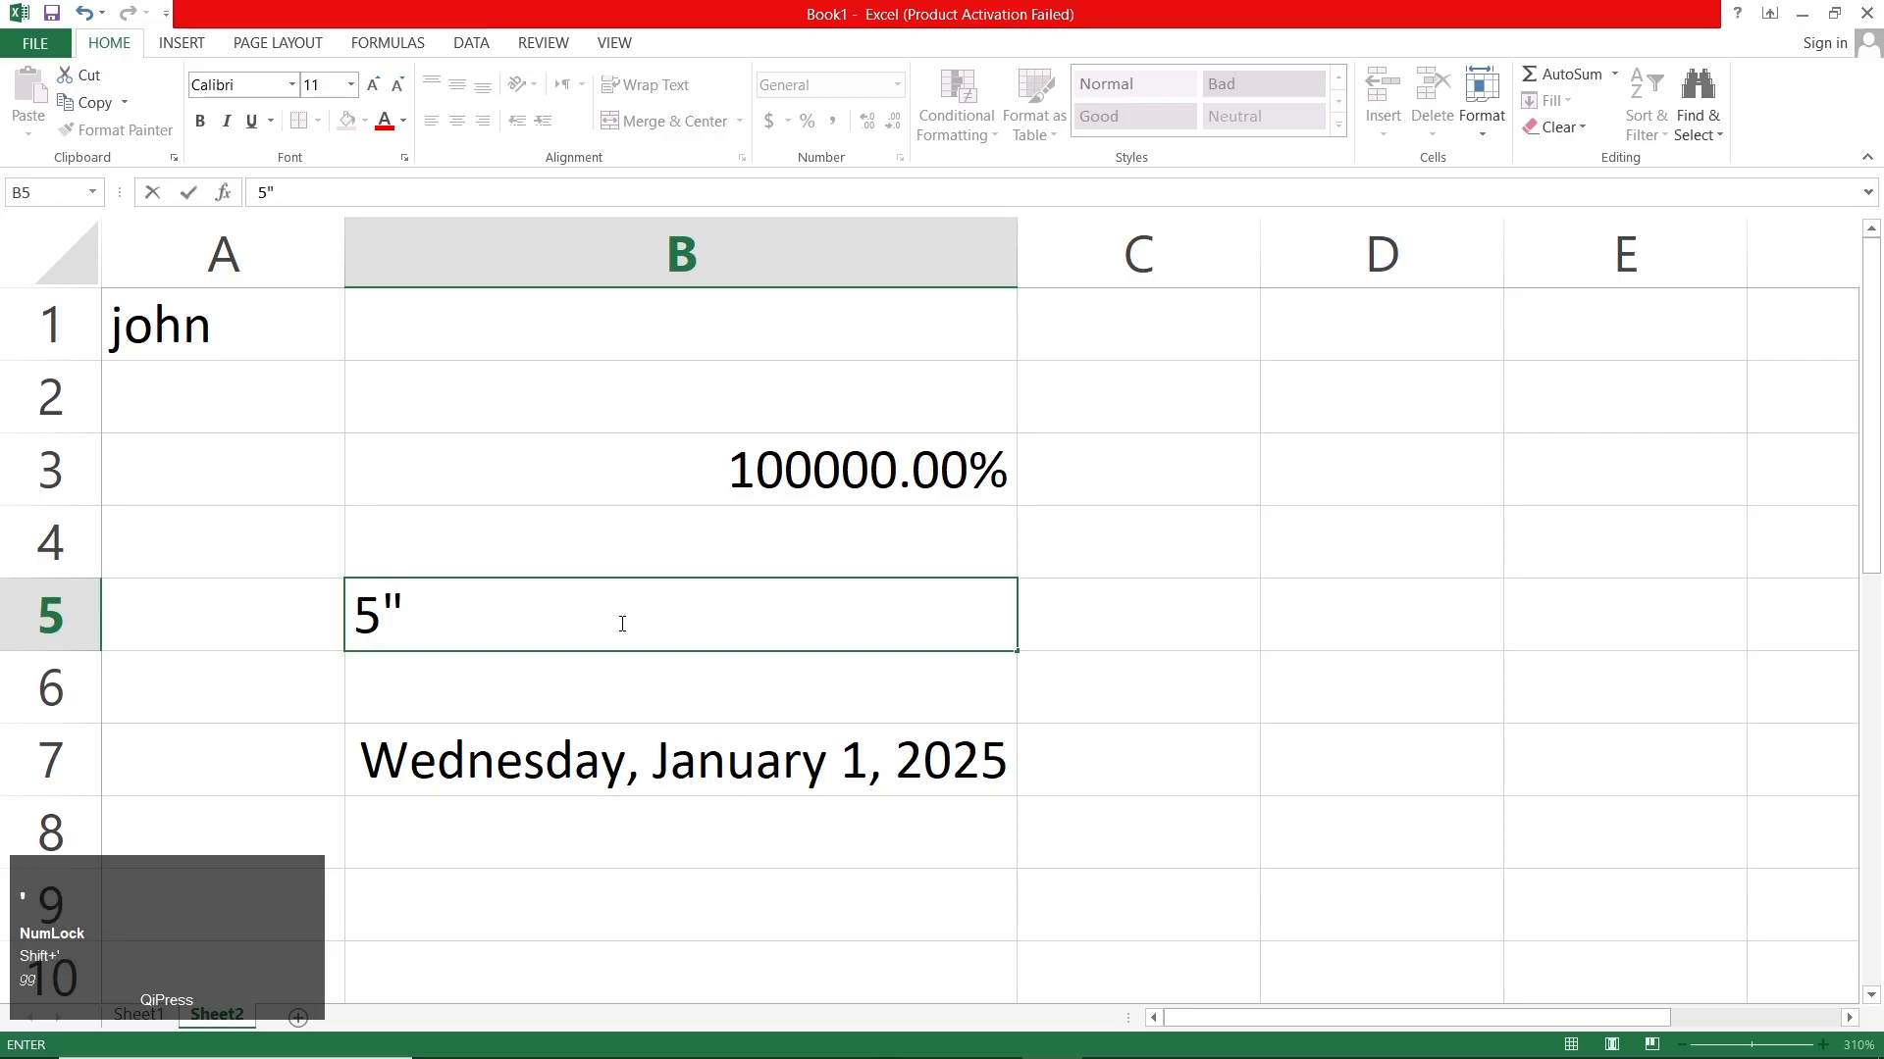
key(BackSpace)
text(:00)
key(Return)
click(620, 623)
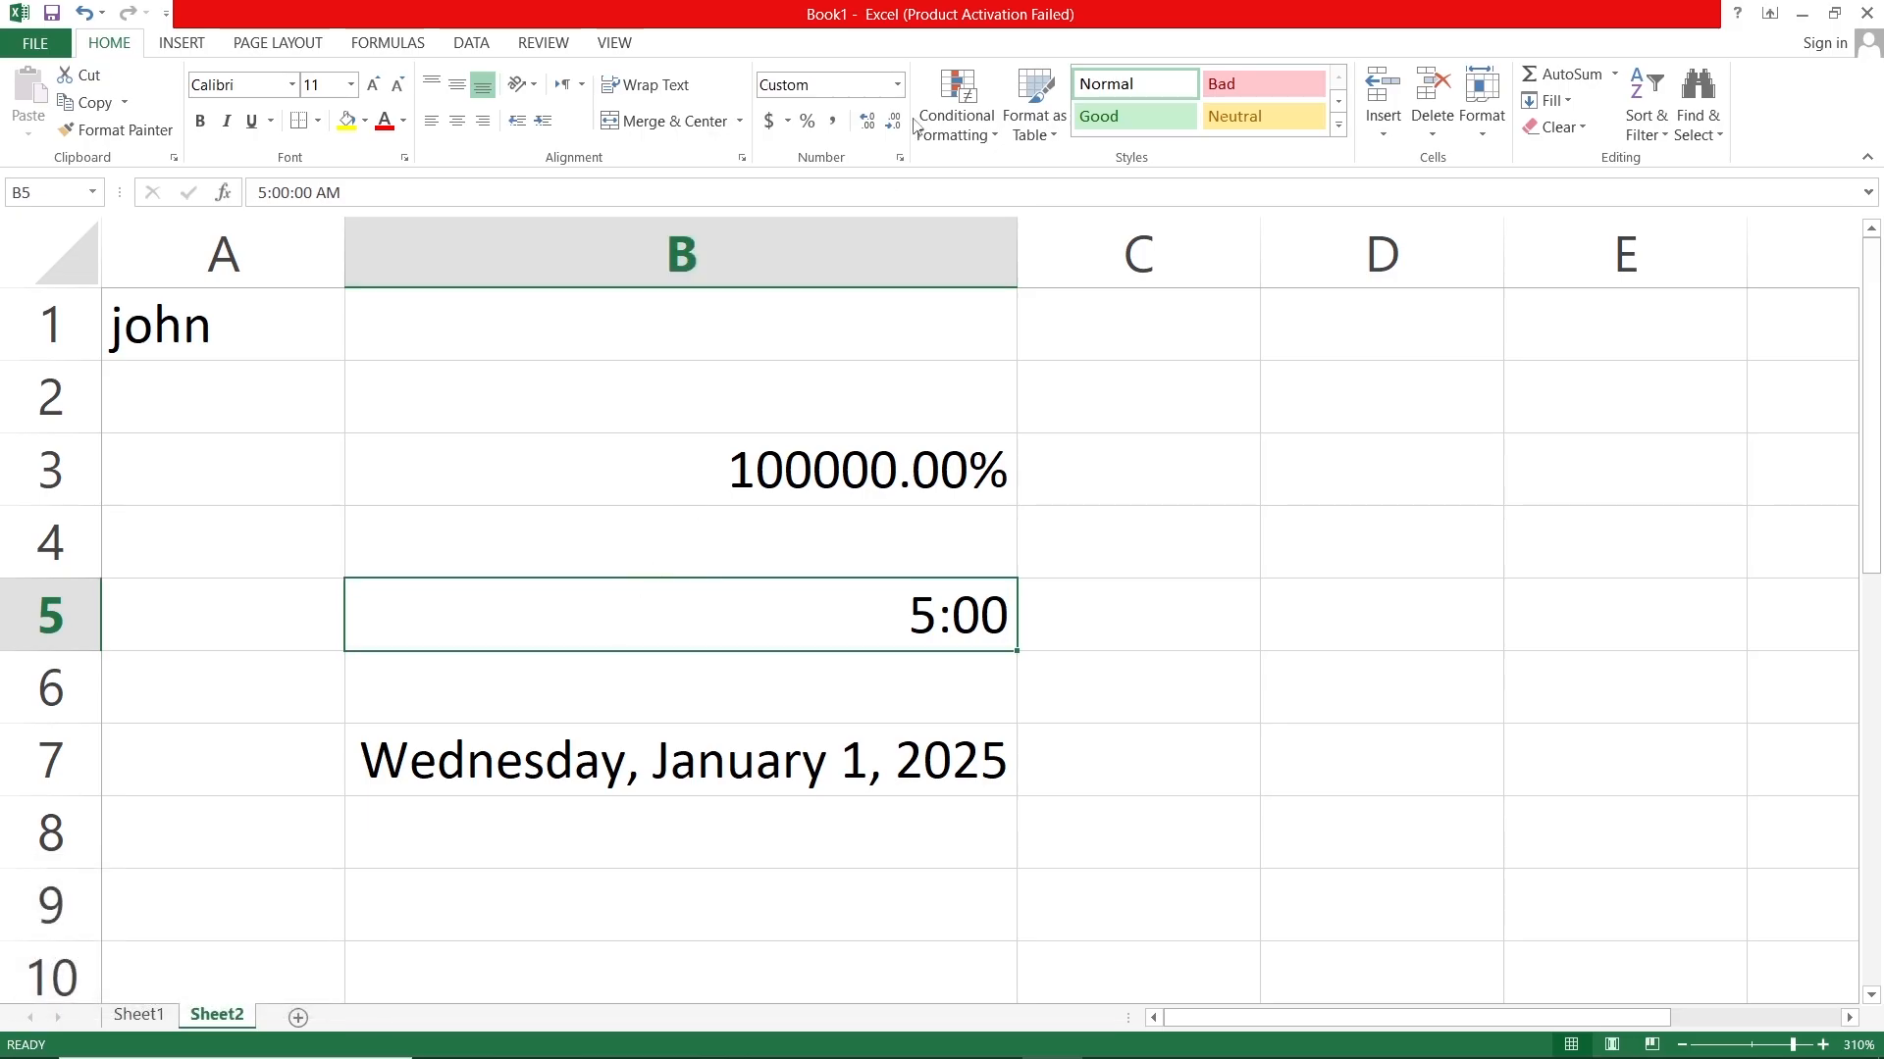
click(898, 85)
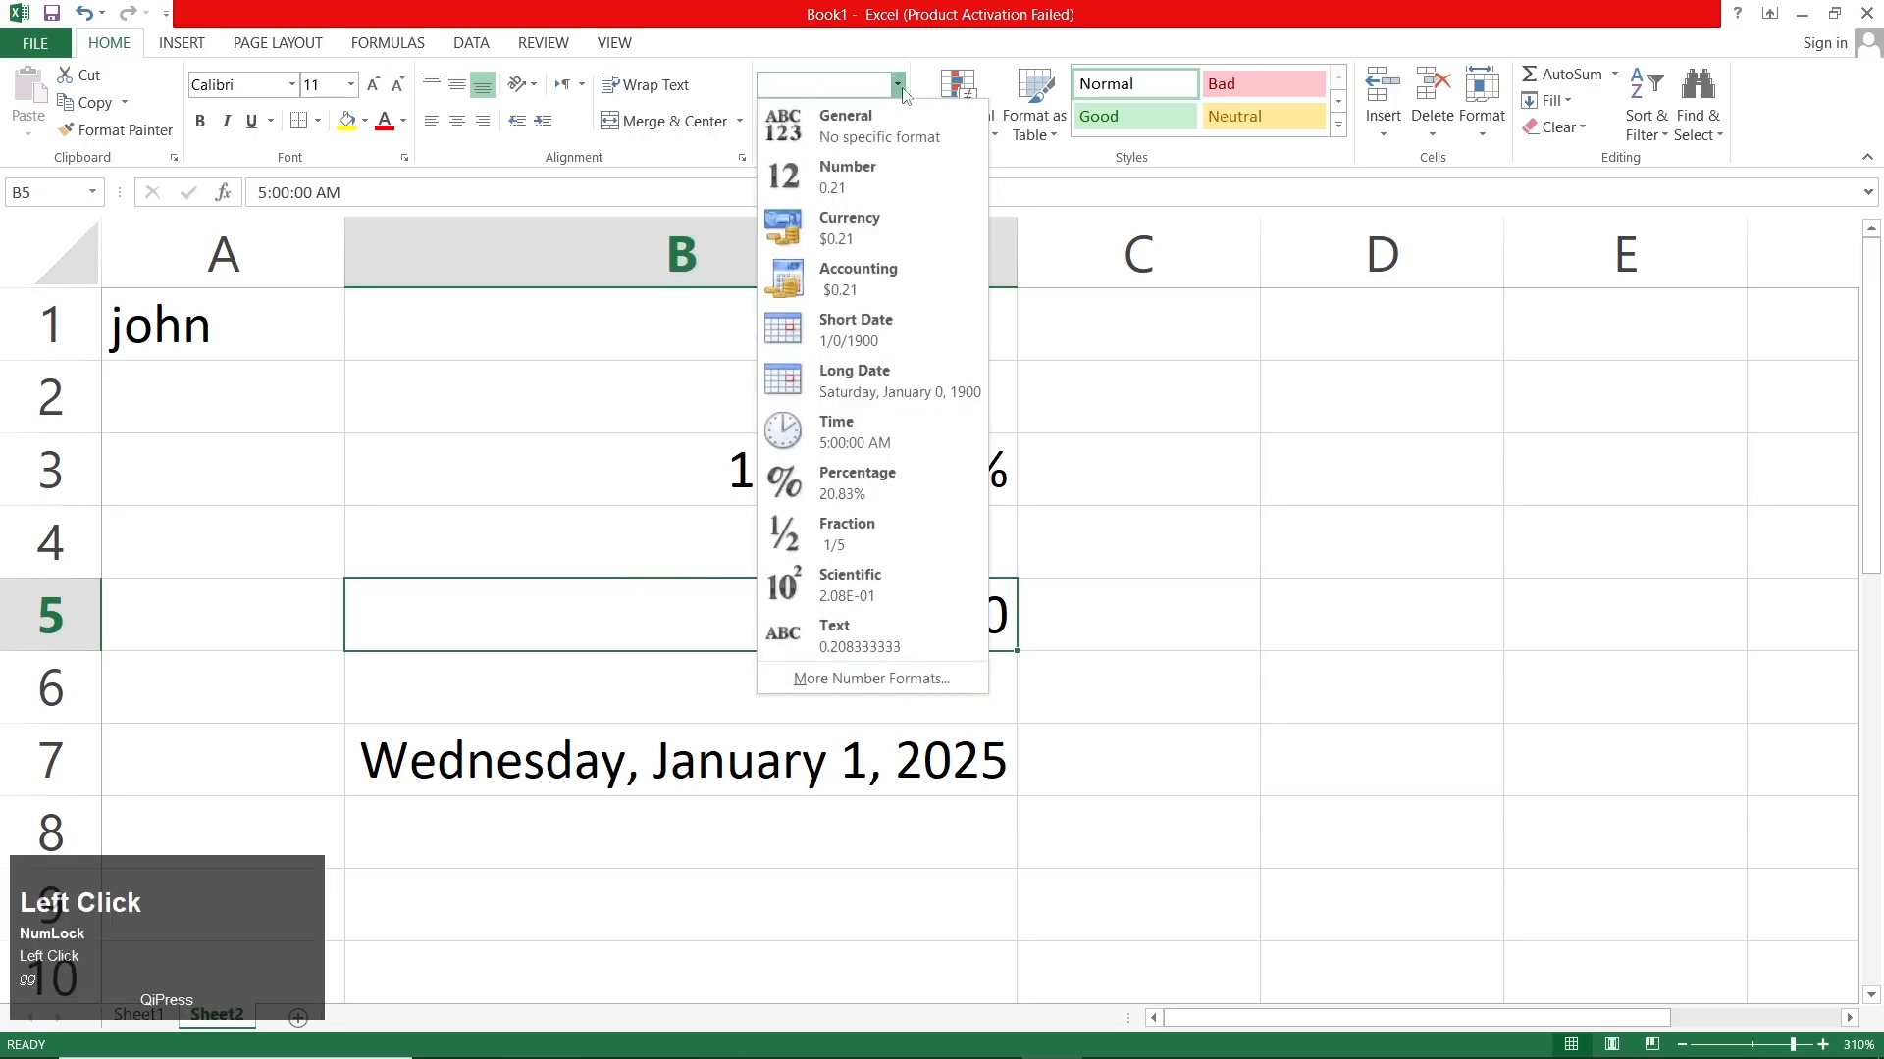
click(857, 450)
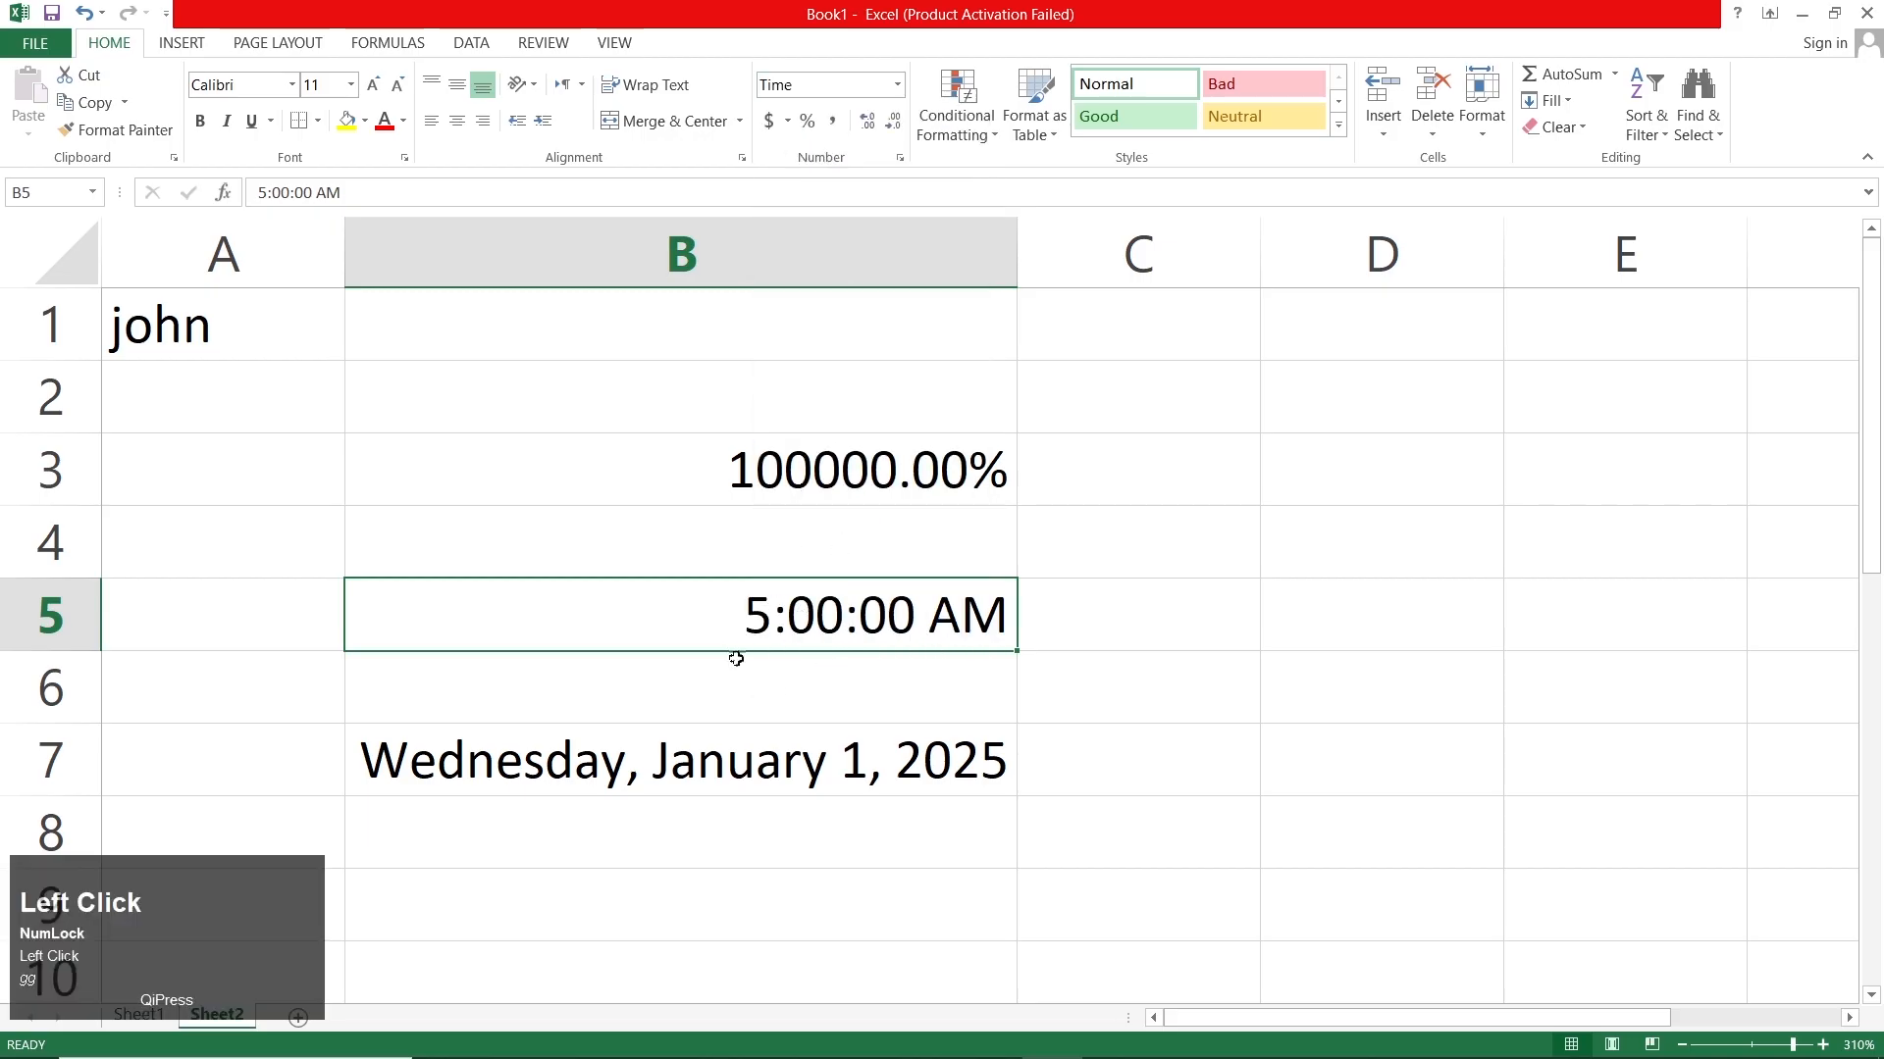
Enter 1000 in cell B10 below the date and select that cell
click(823, 834)
scroll(821, 835, down, 2)
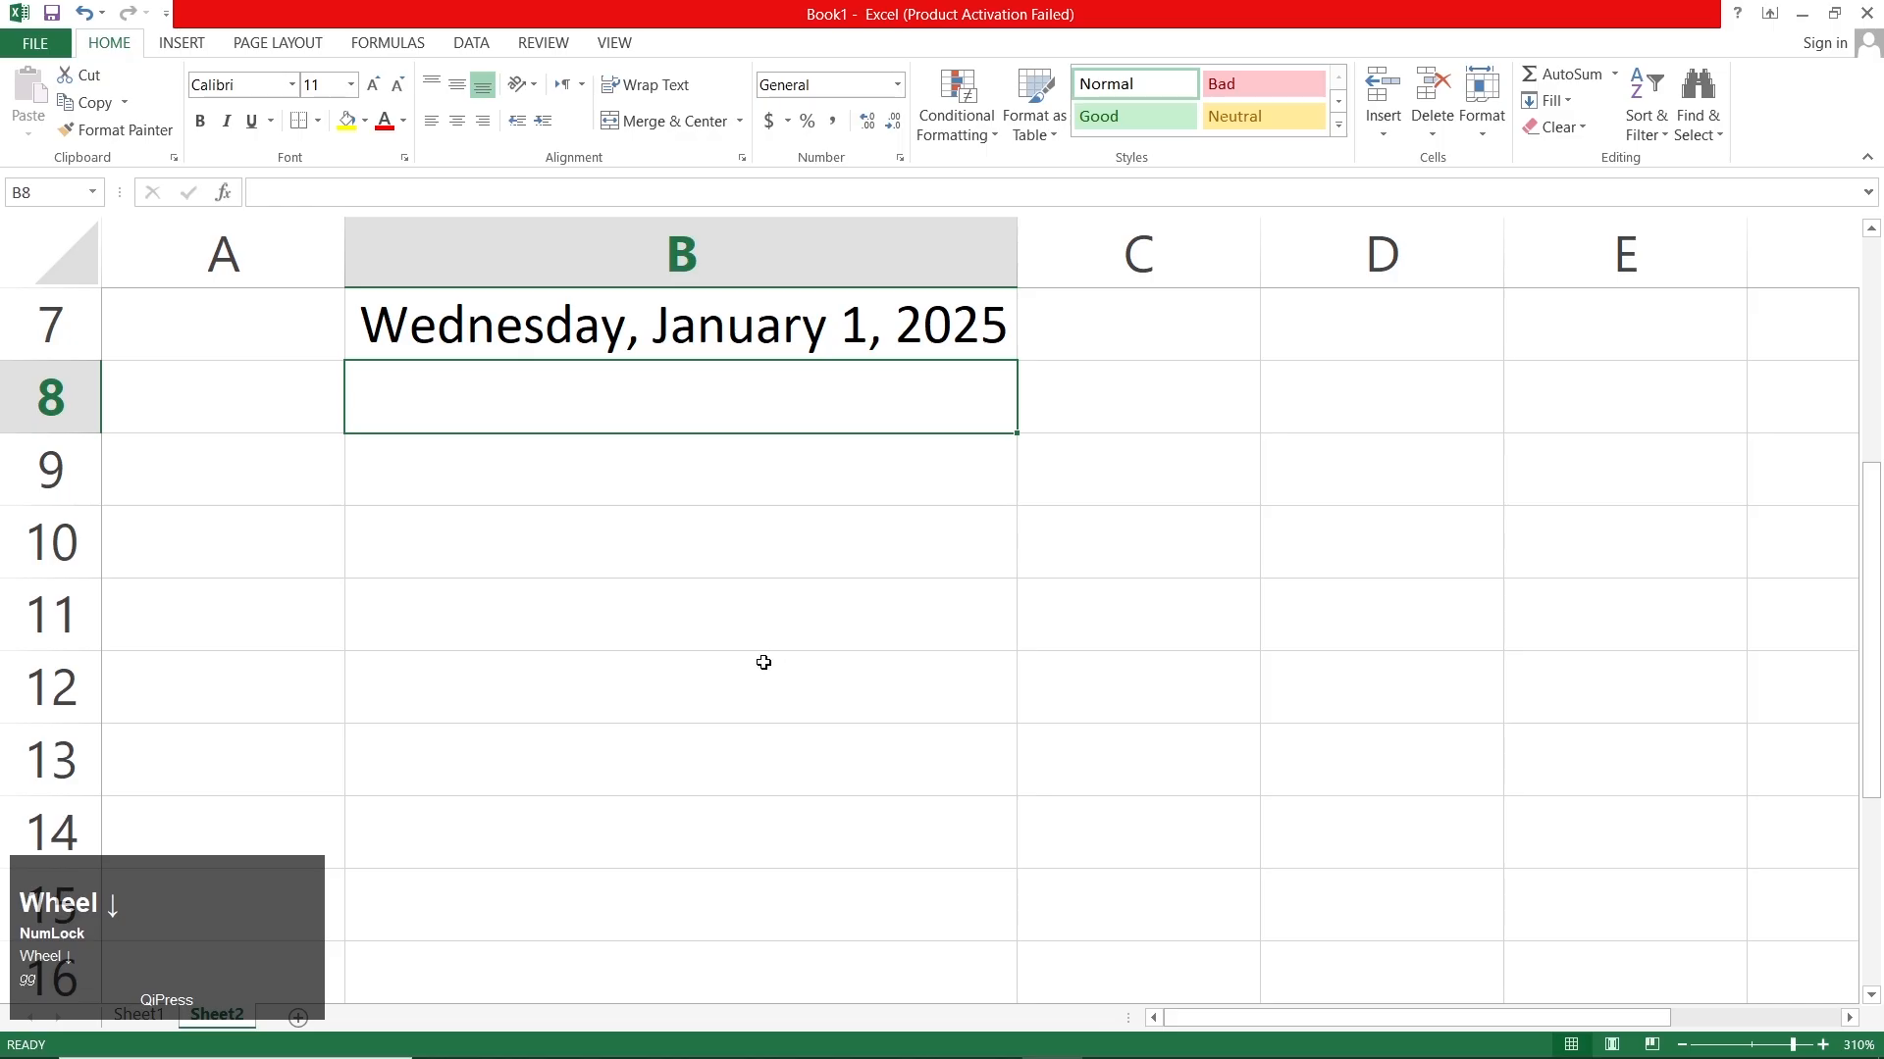
click(897, 85)
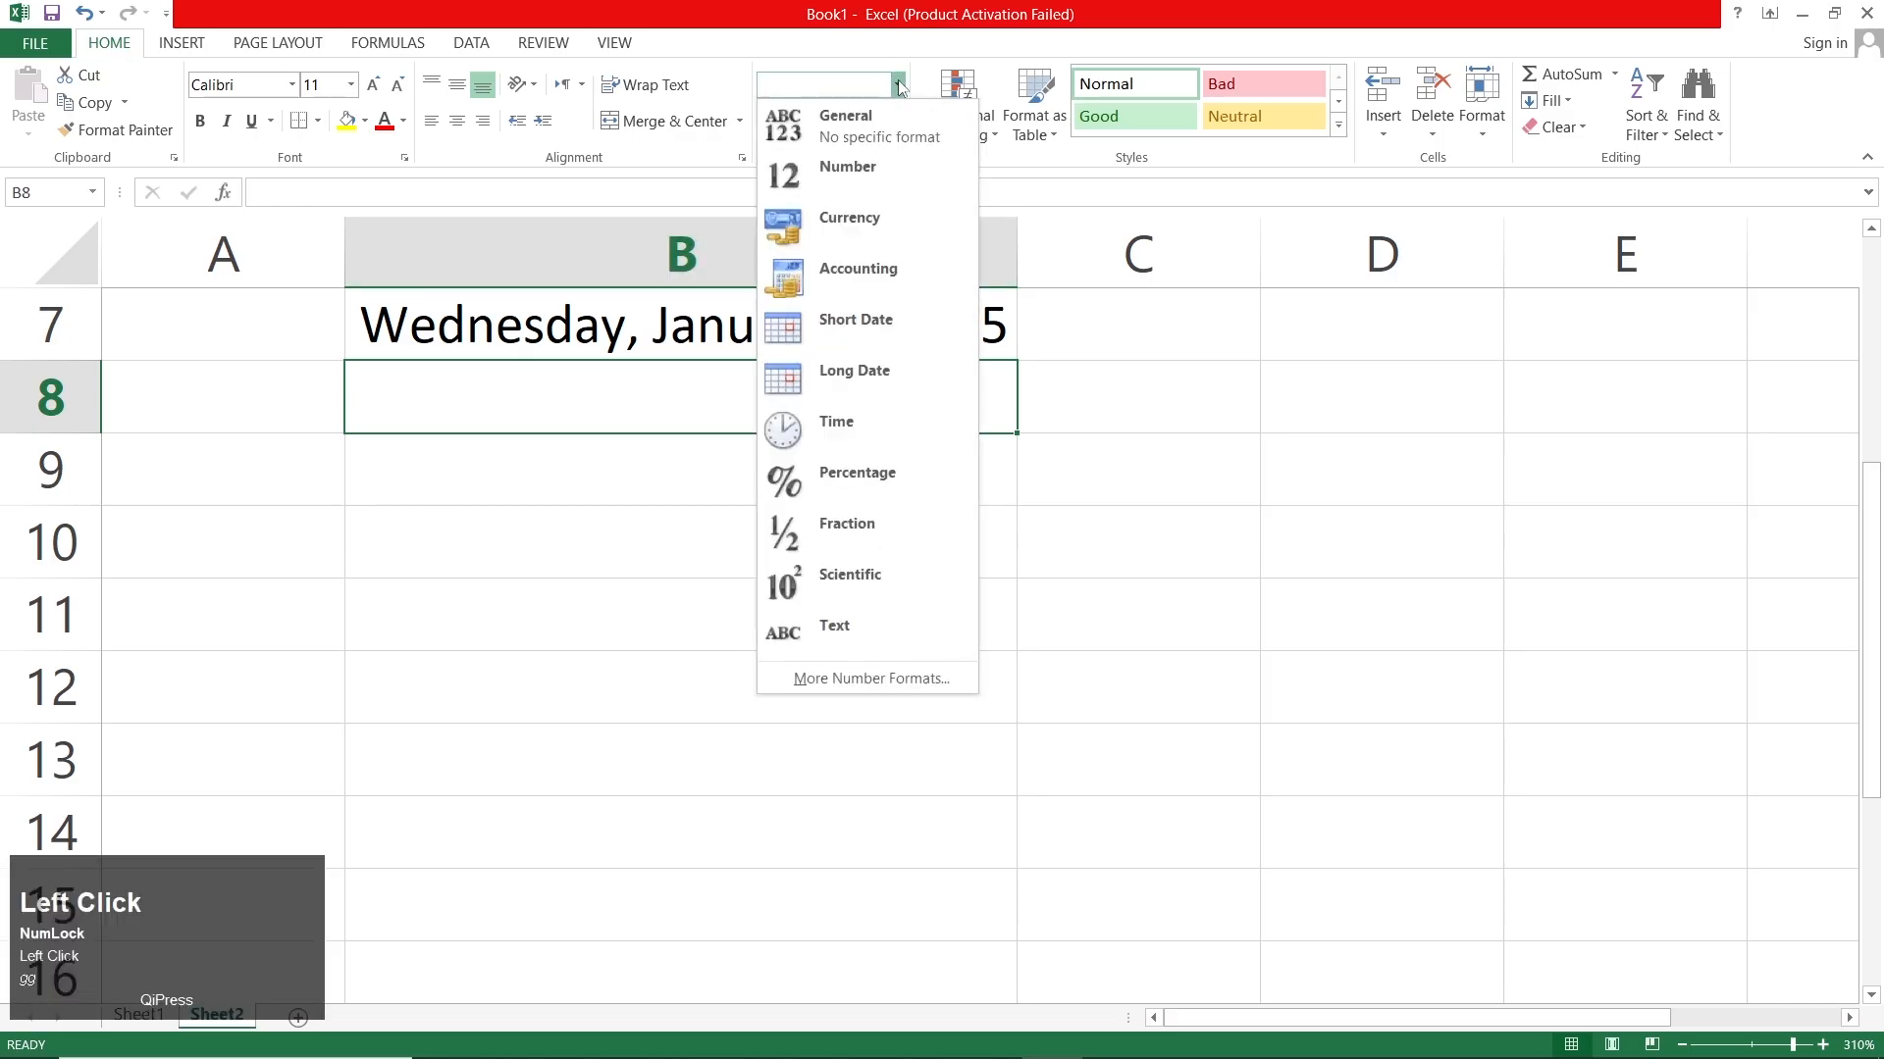
click(642, 548)
click(642, 547)
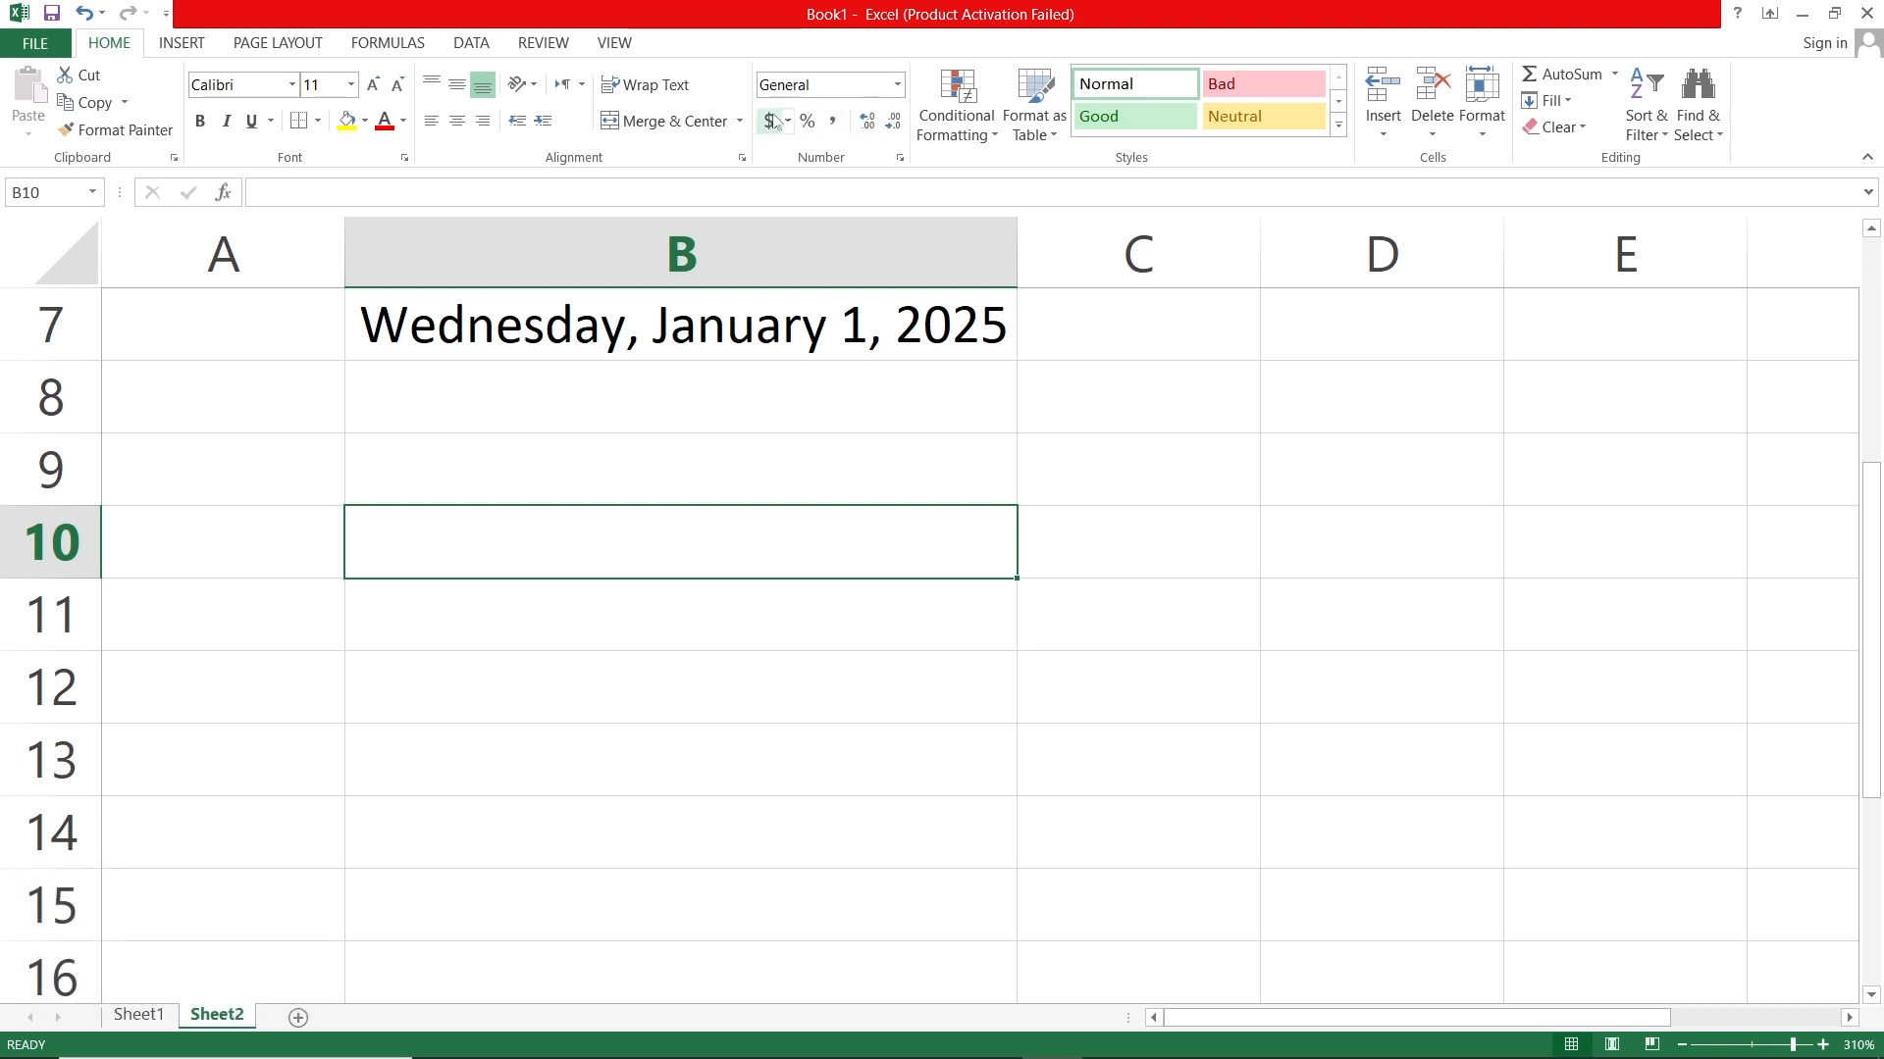
text(1000)
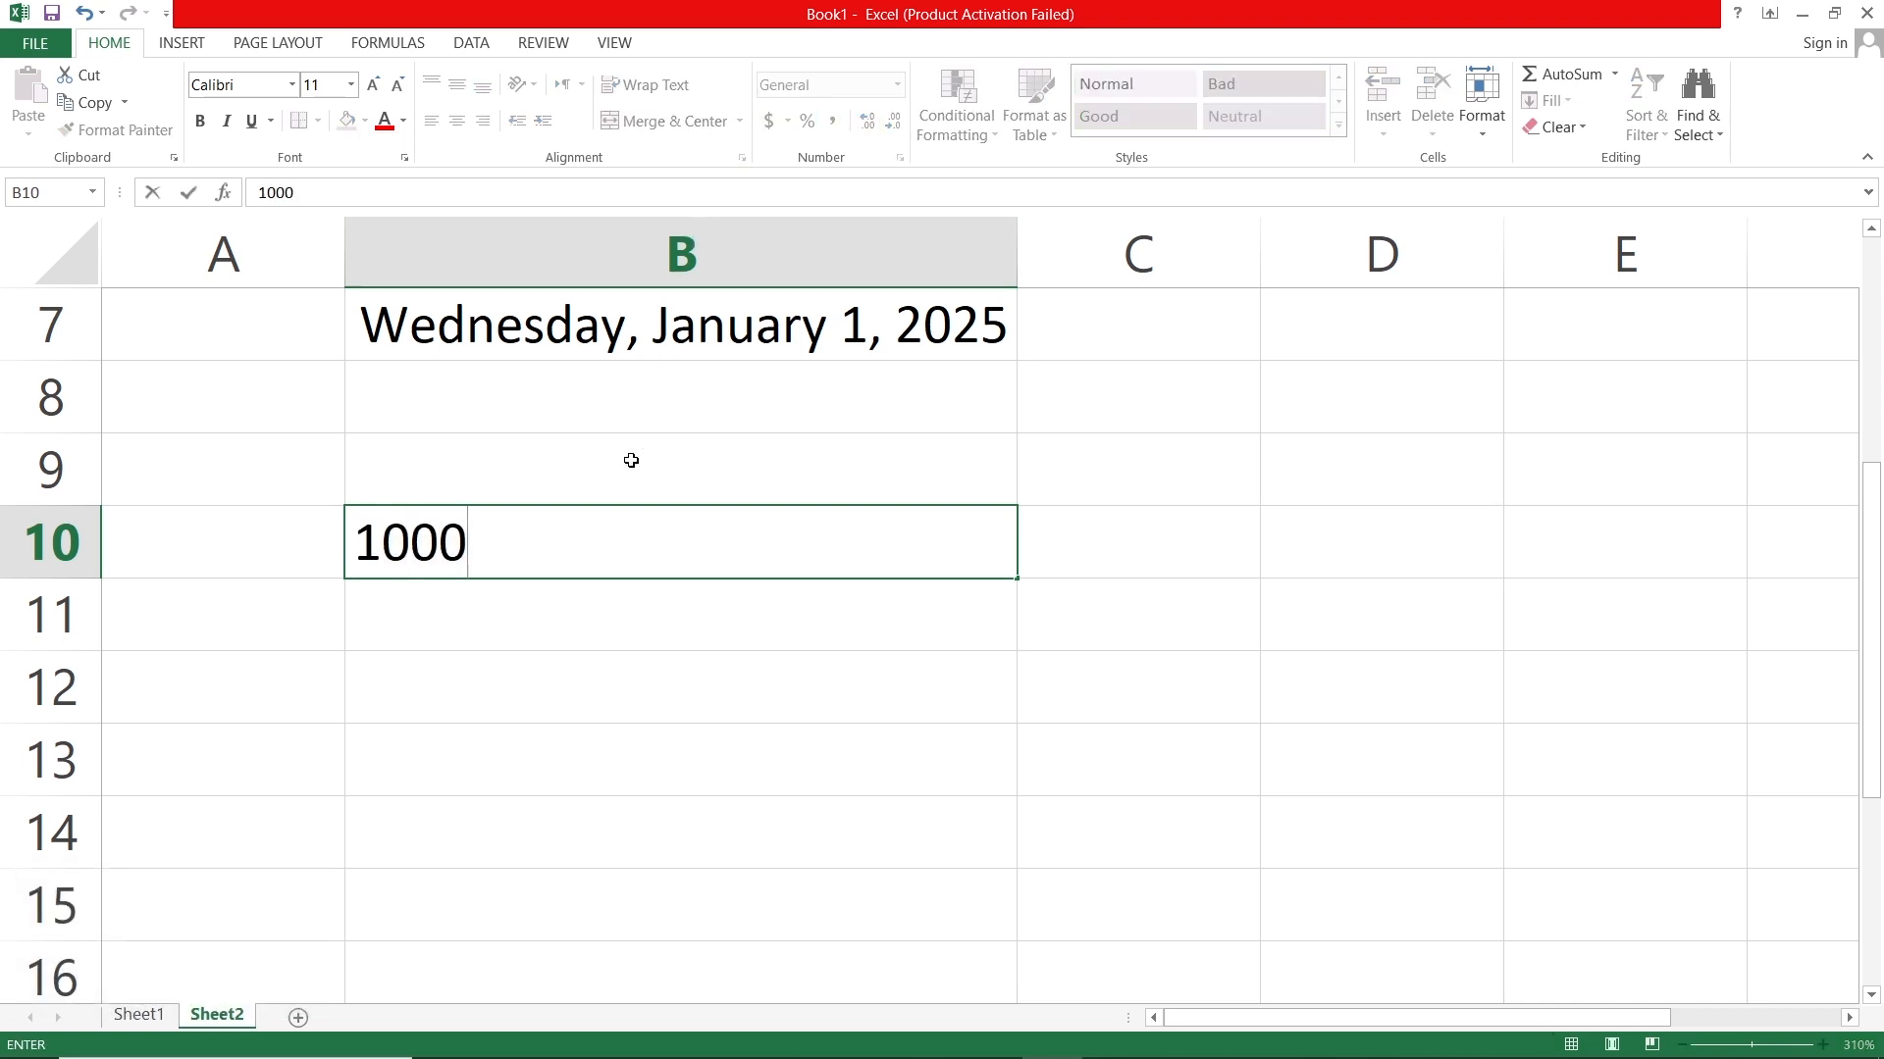
key(ctrl+Return)
key(Return)
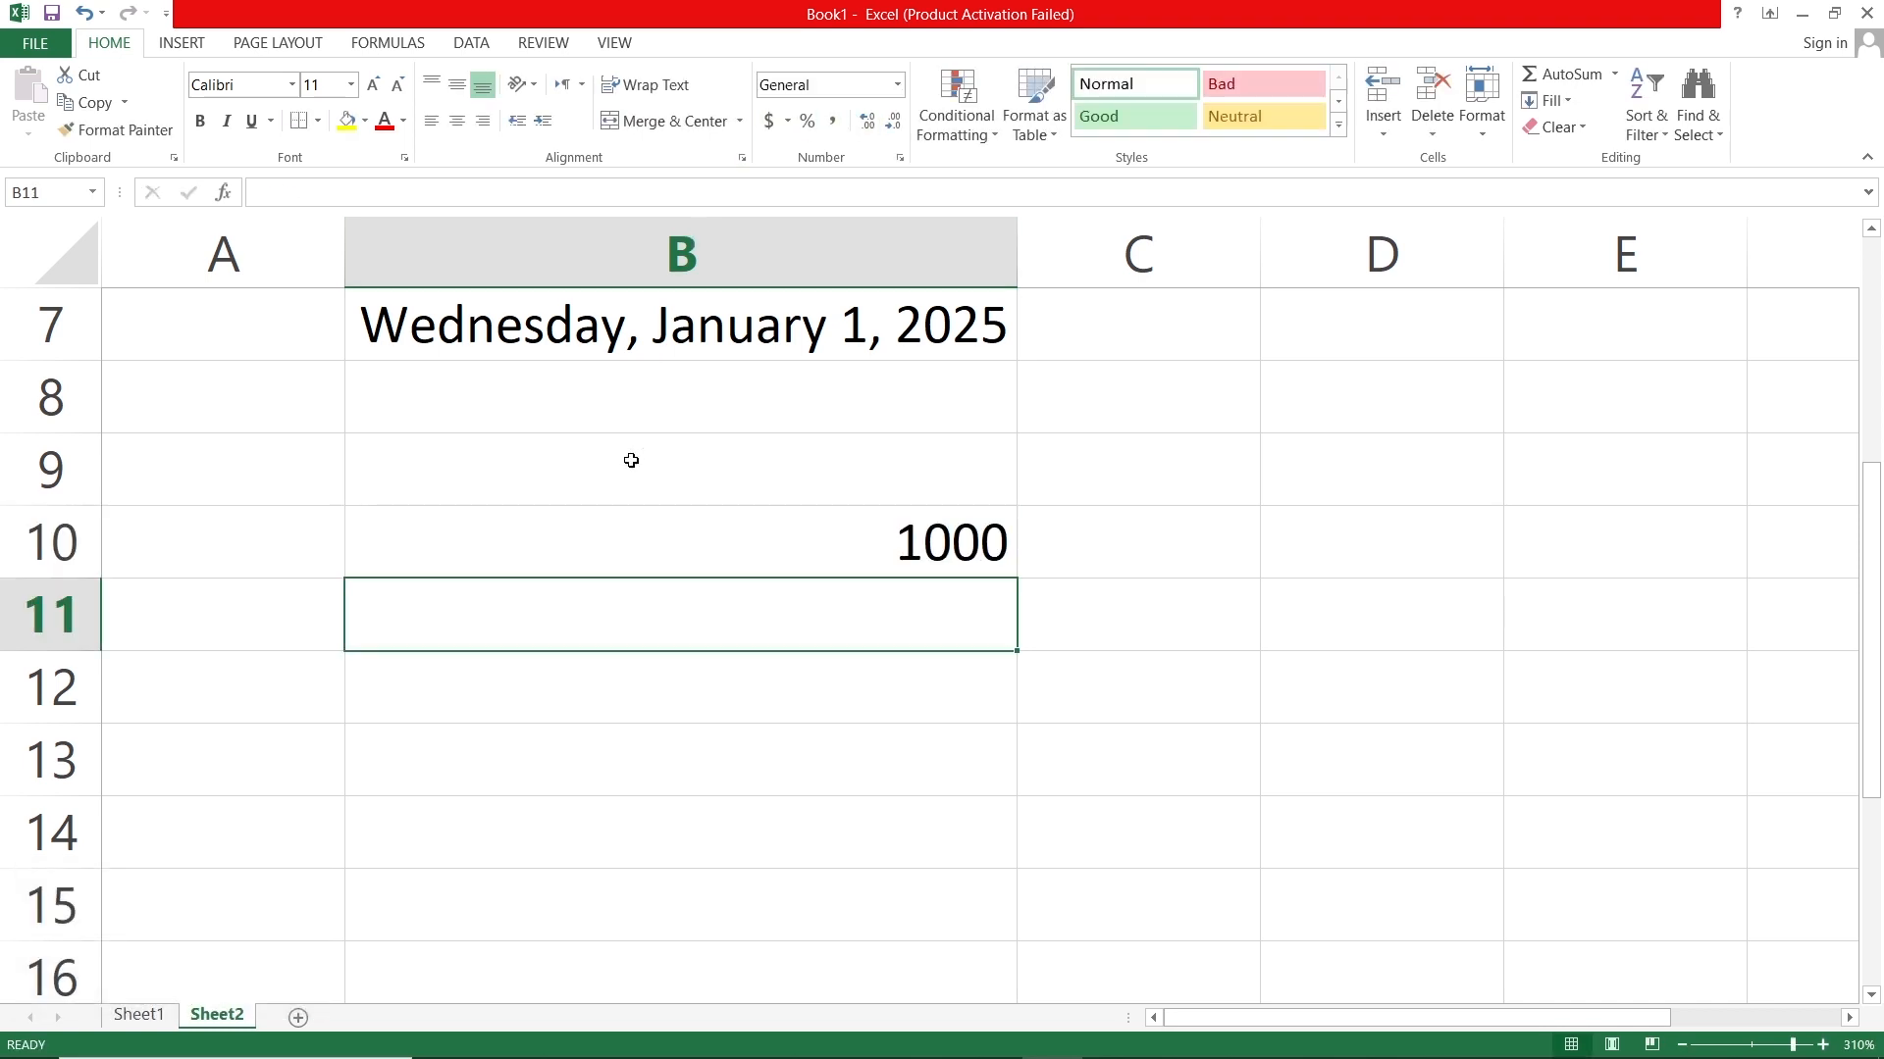
click(786, 569)
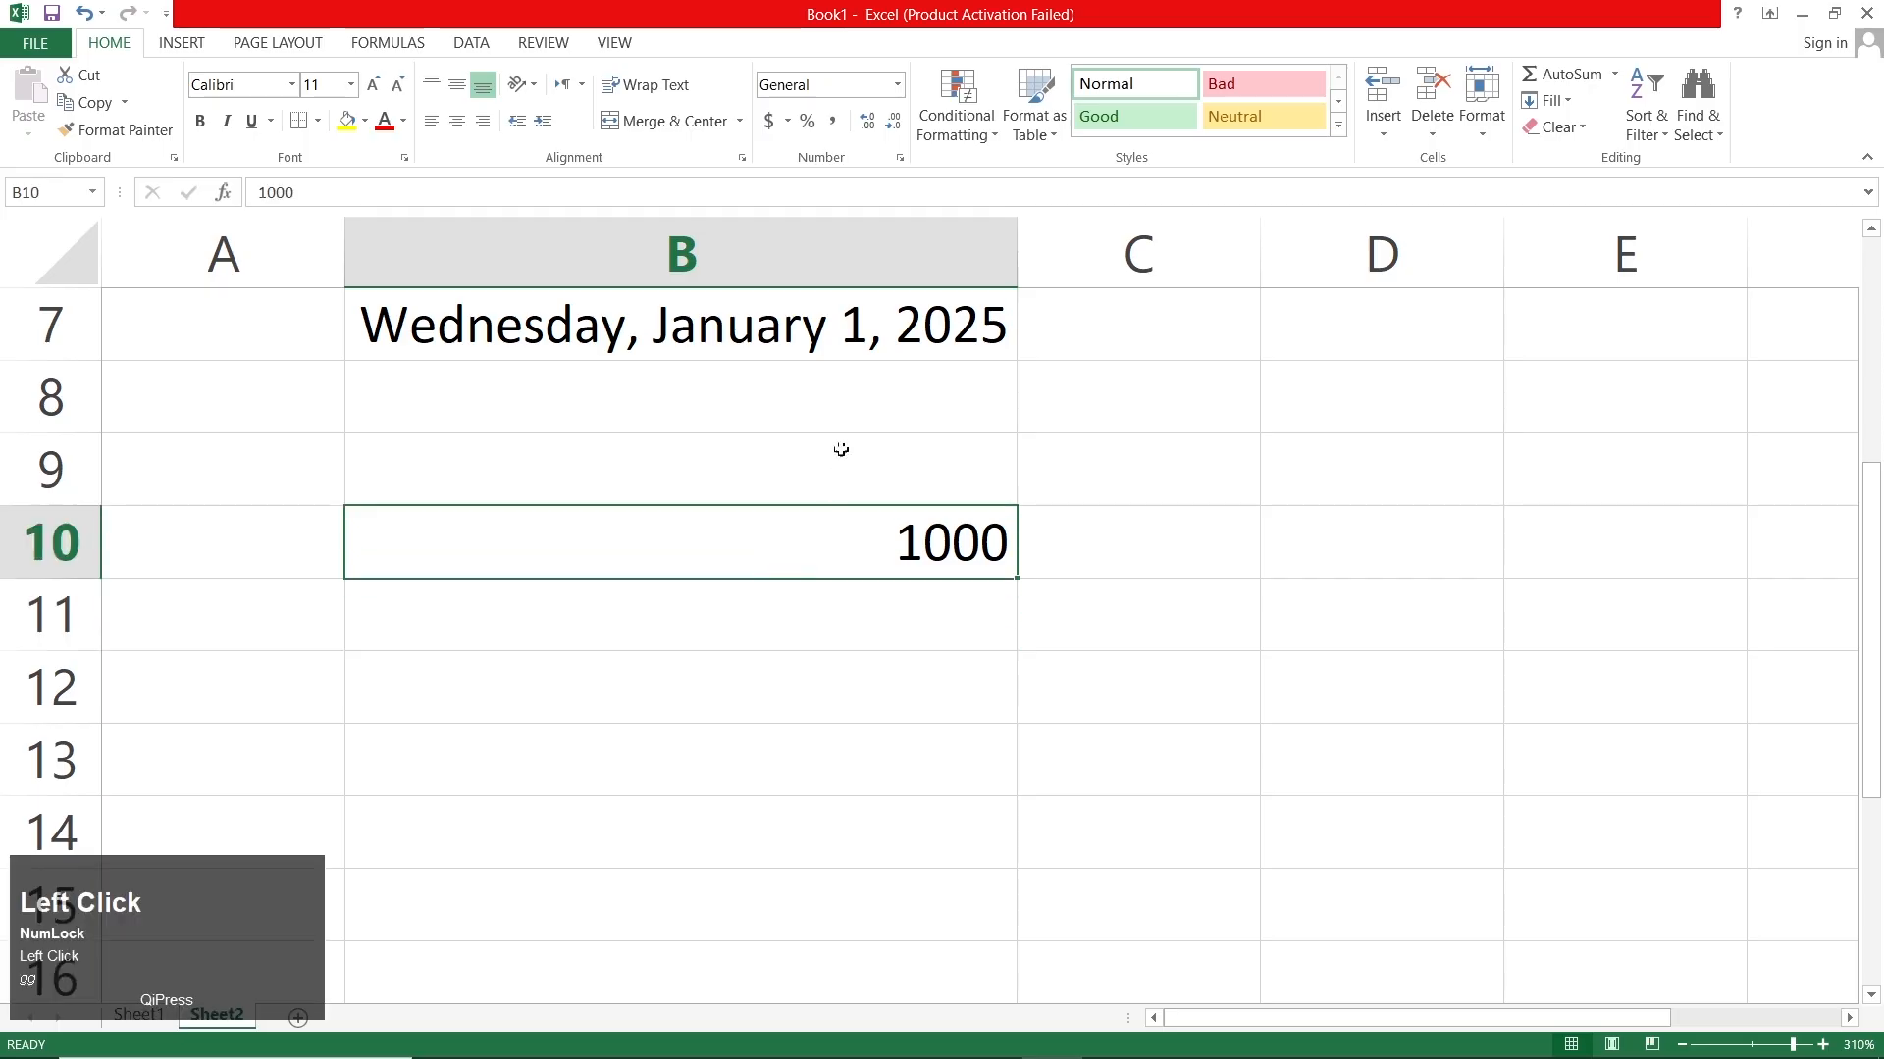
Apply the $ English (United States) accounting format to cell B10
click(788, 122)
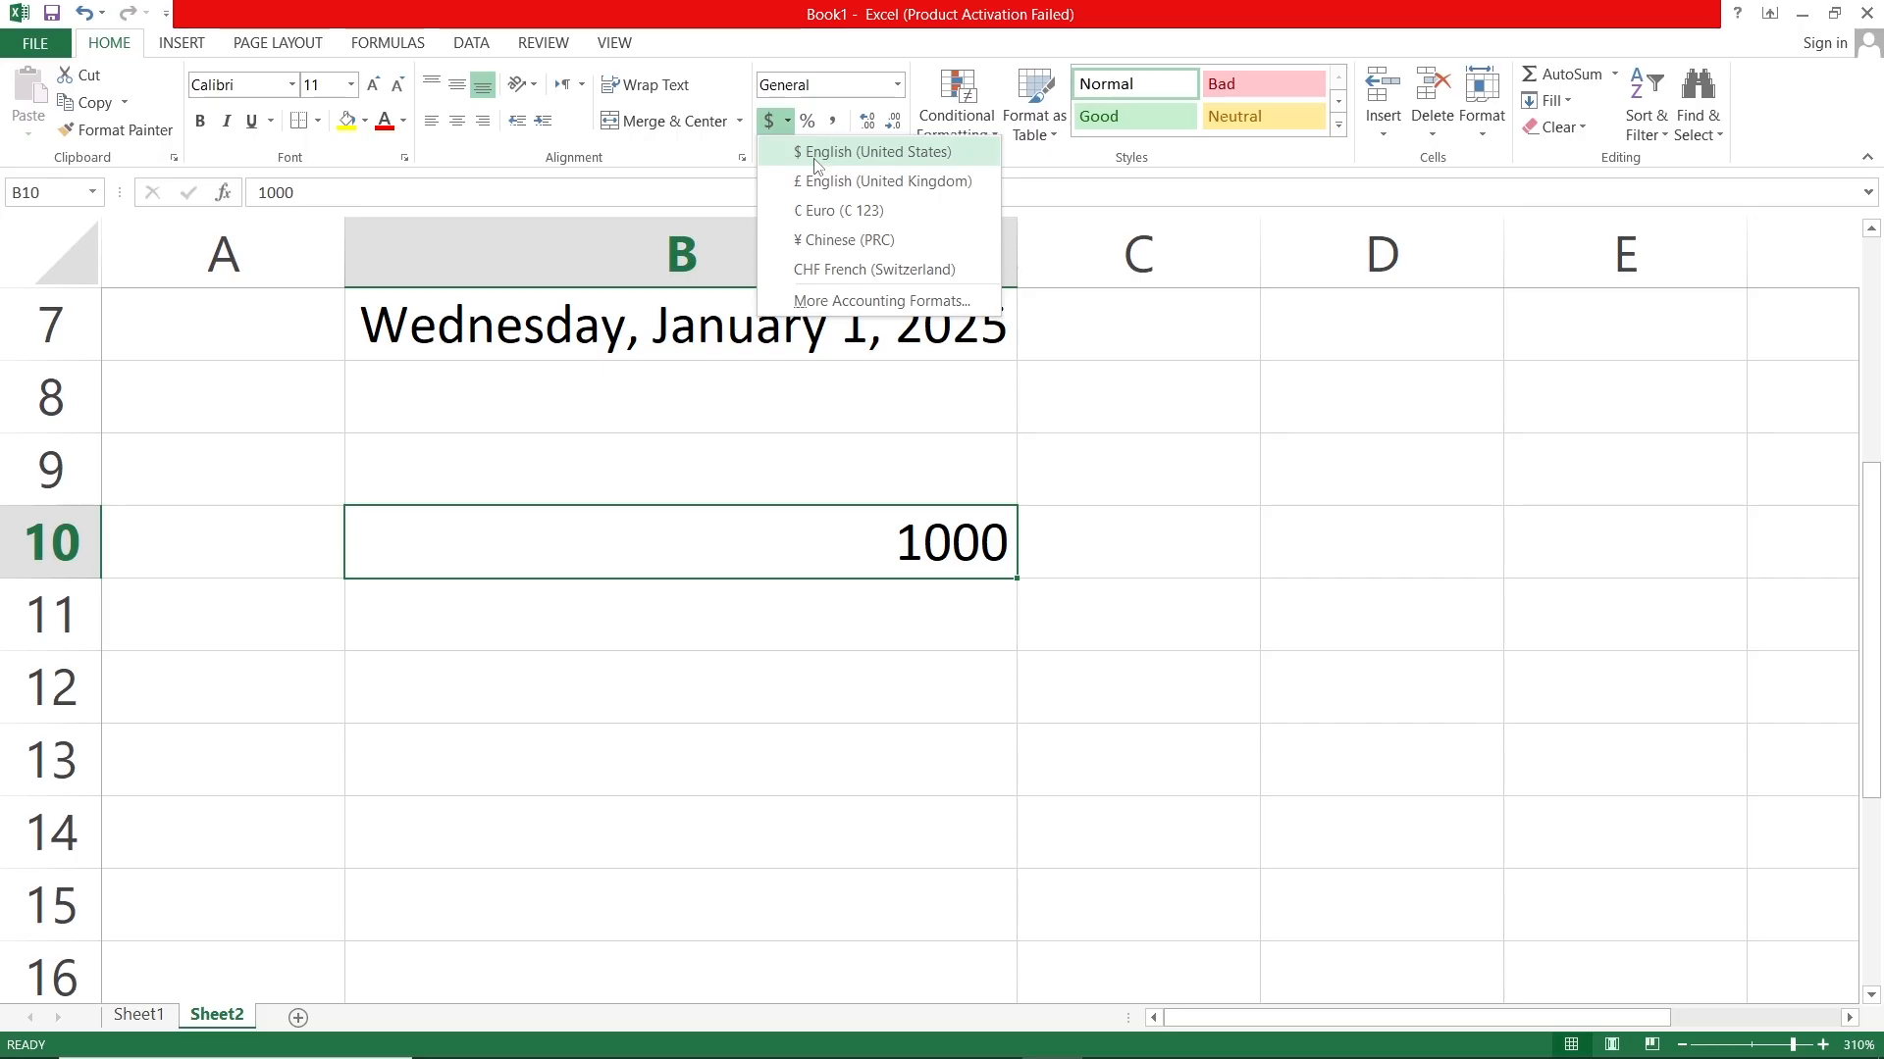
click(885, 157)
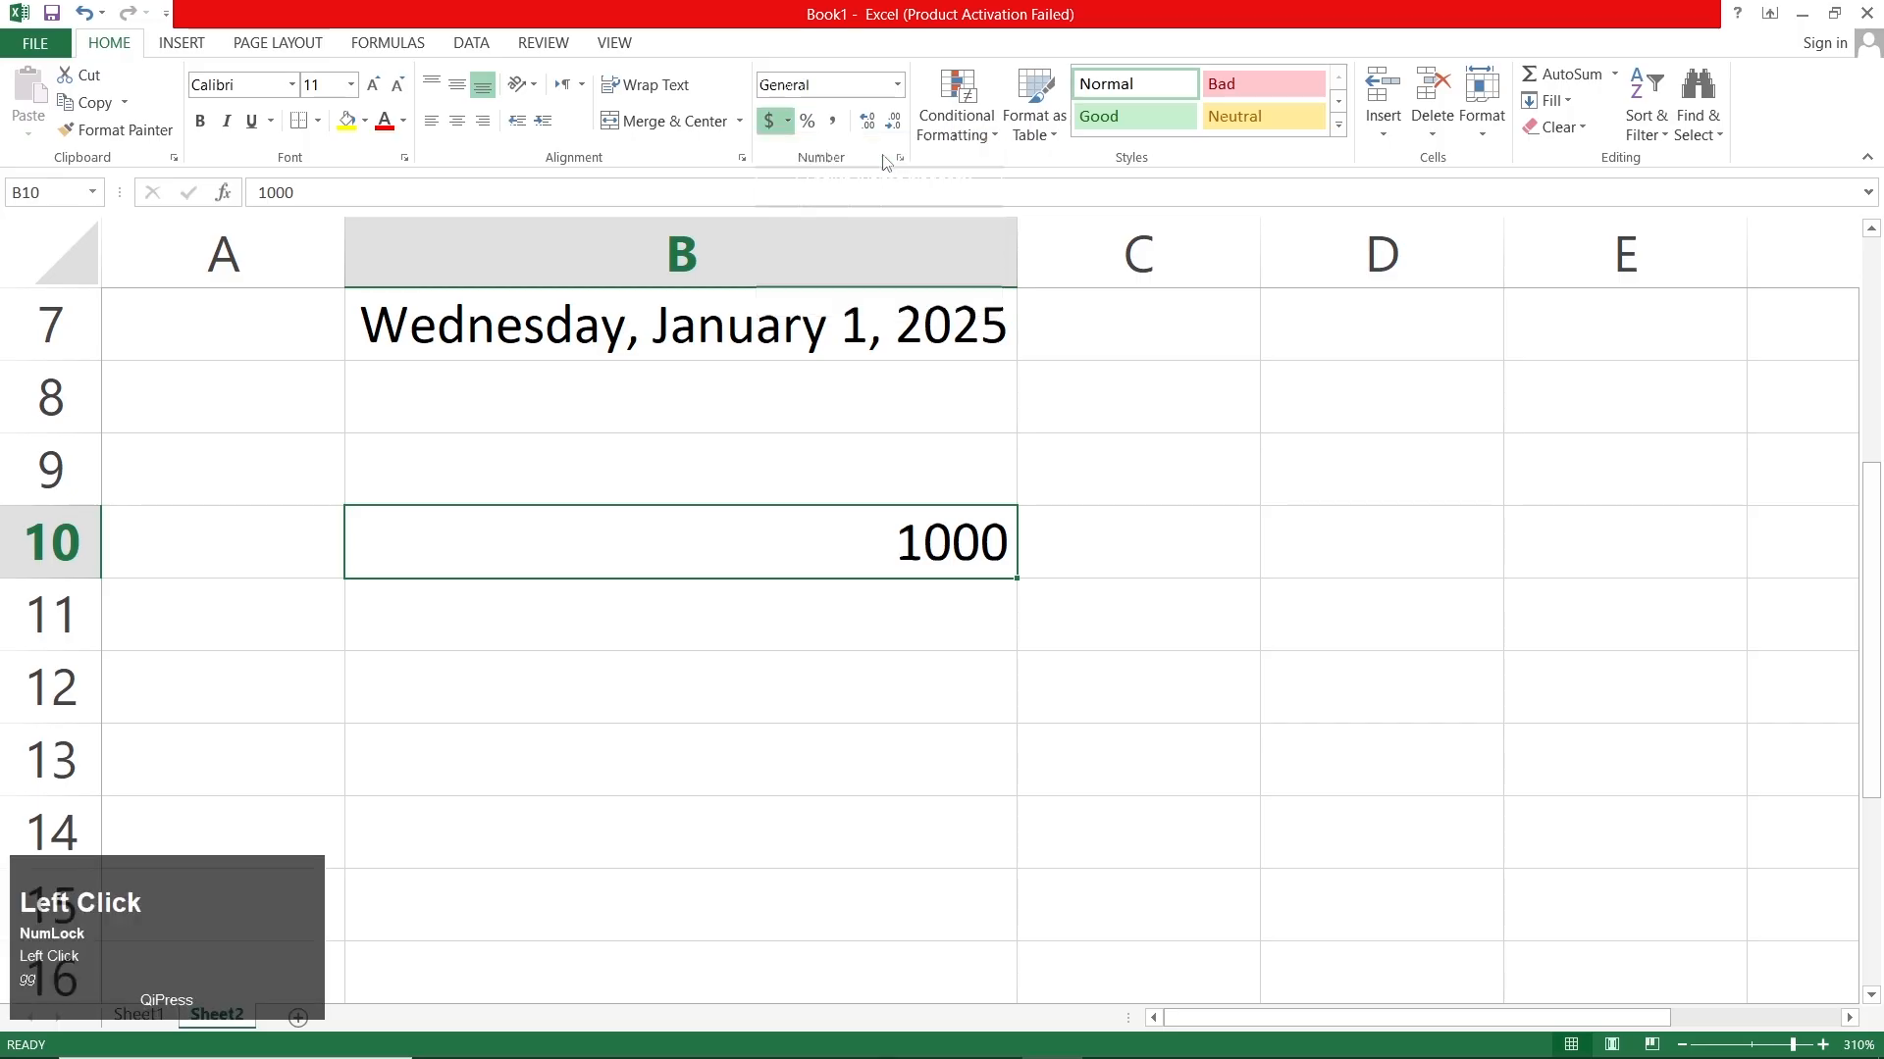
click(897, 84)
click(900, 89)
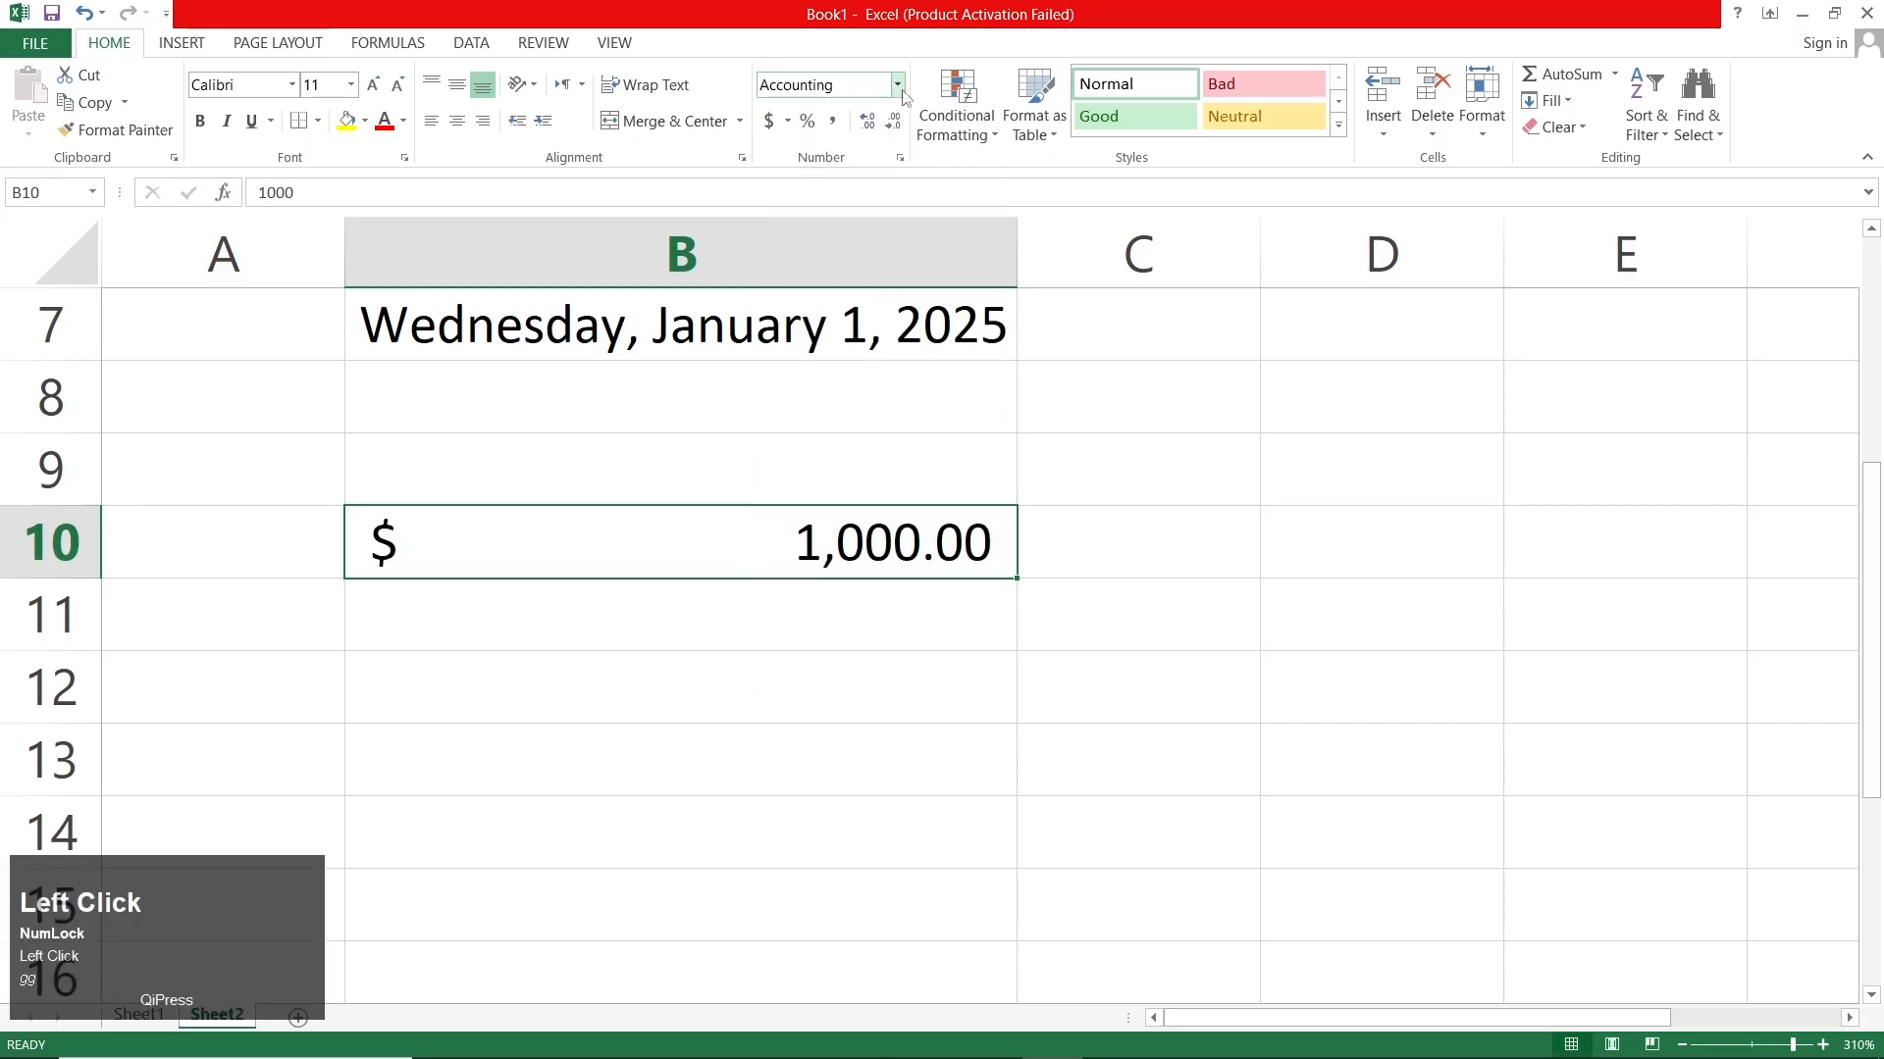
Apply the £ English (United Kingdom) accounting format to cell B10 and deselect it
click(787, 118)
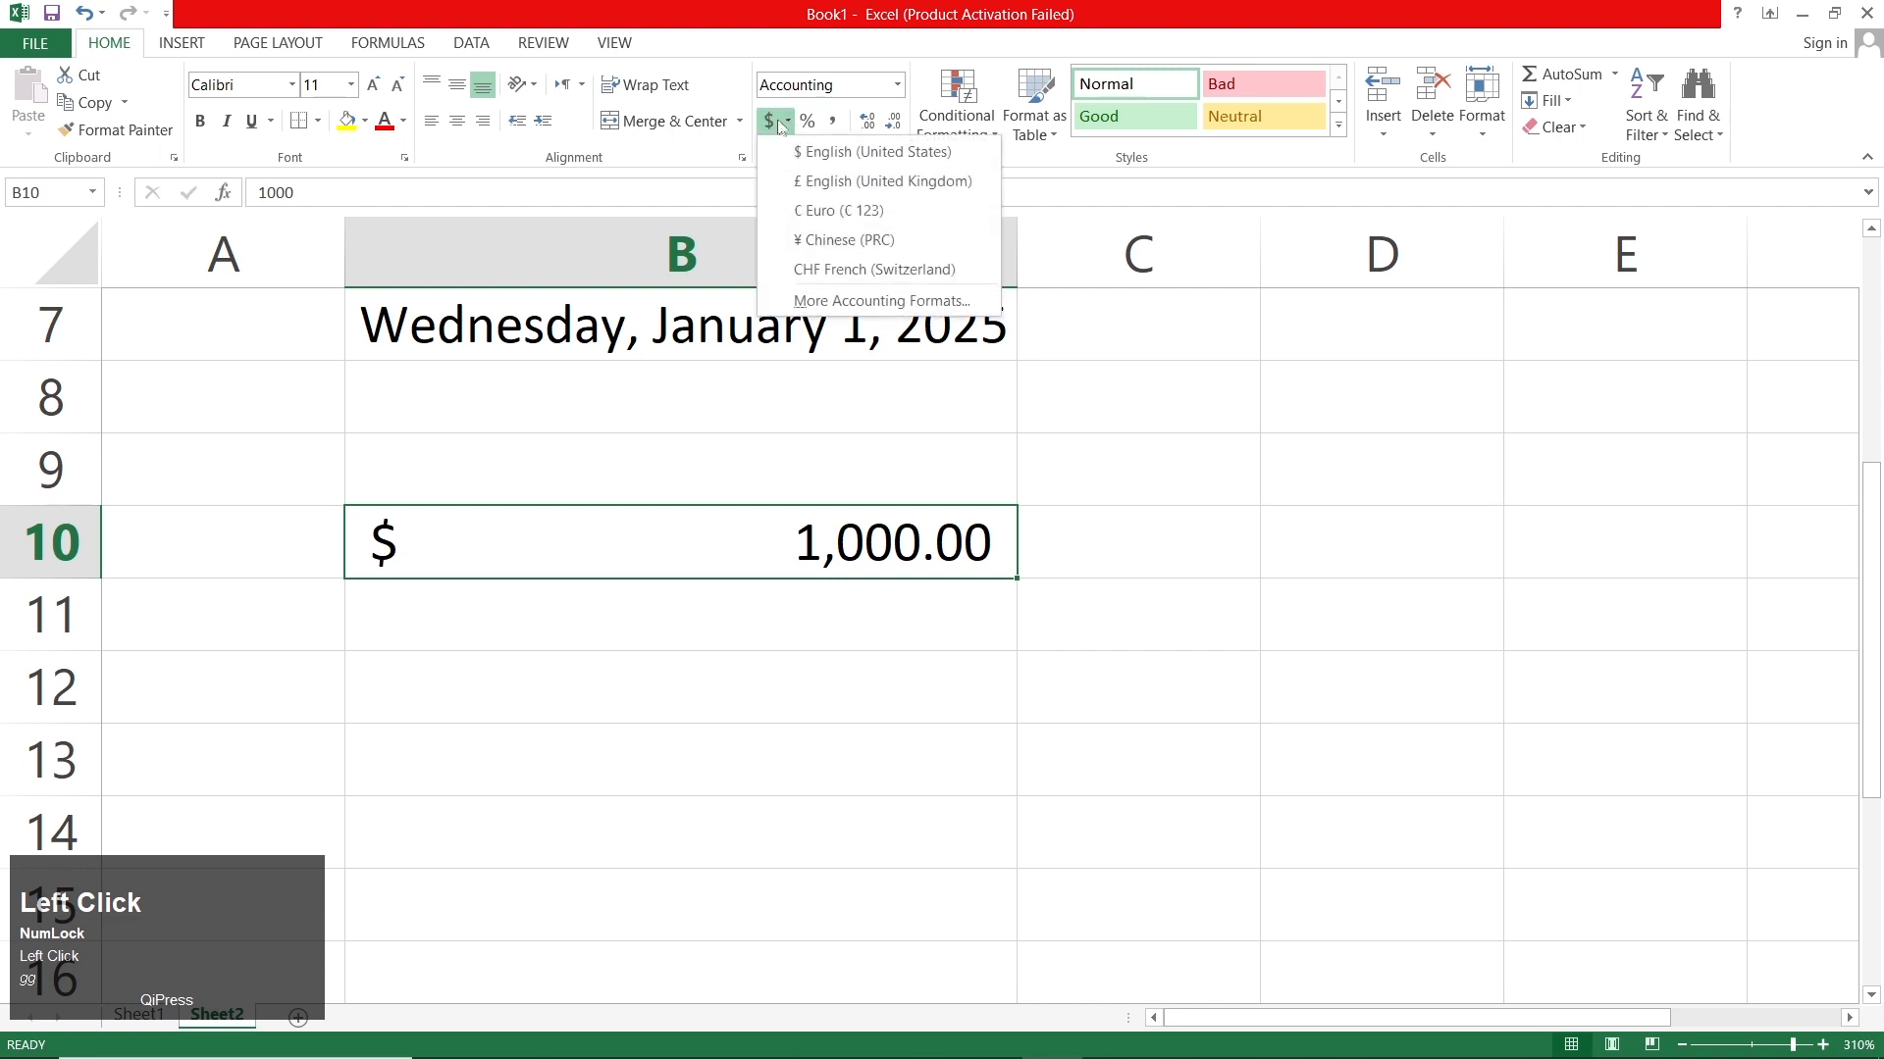
click(850, 183)
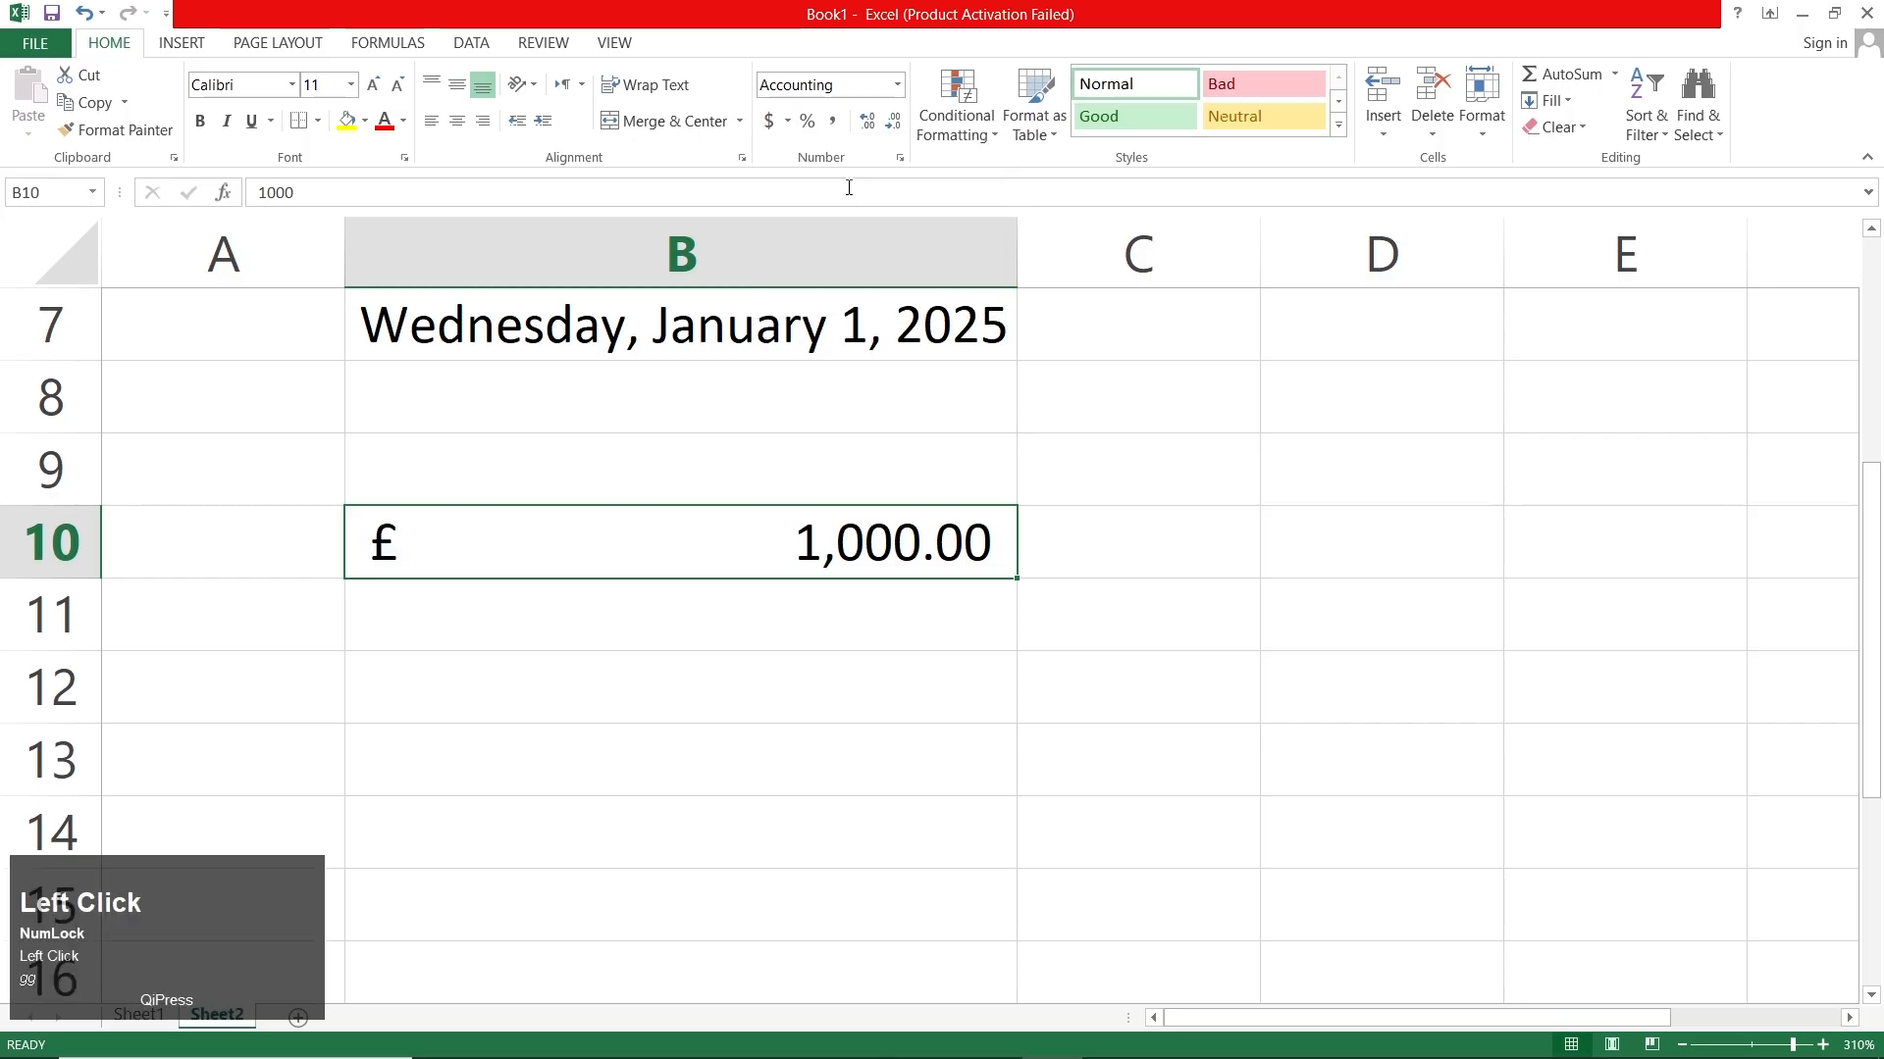
click(670, 667)
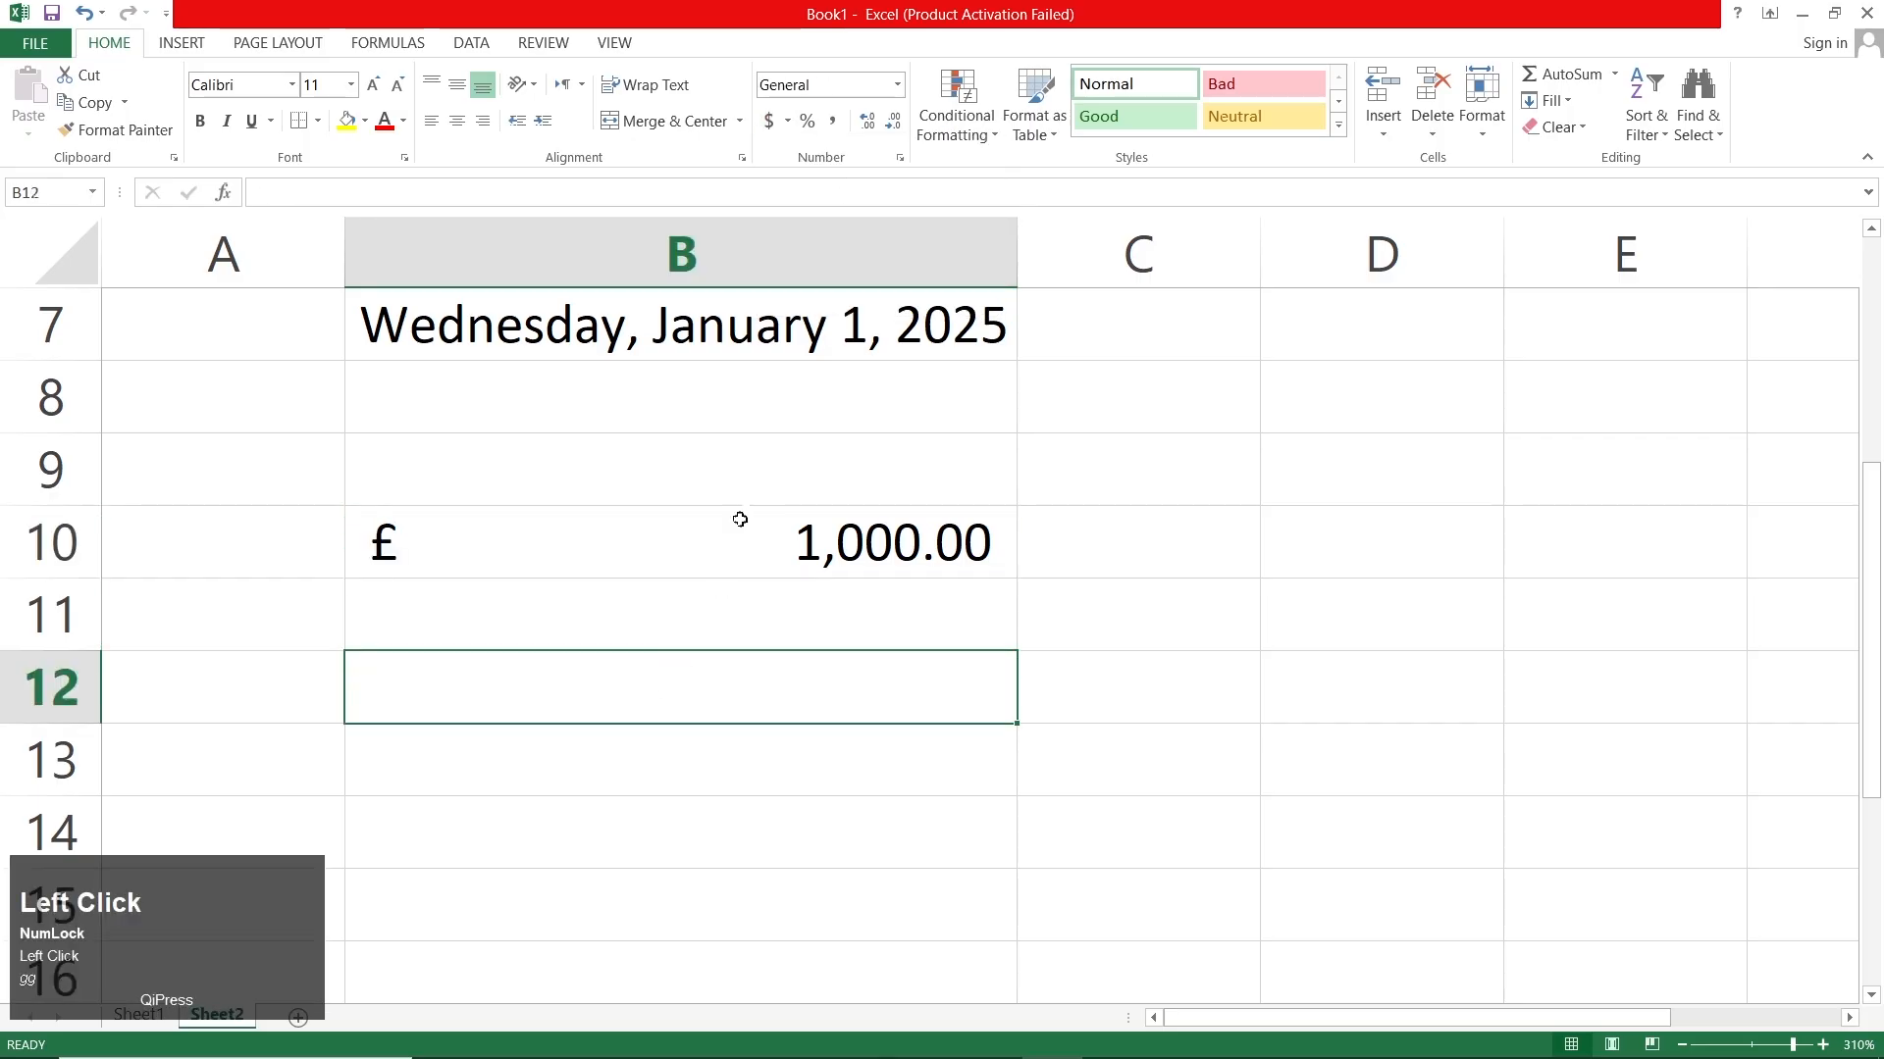
click(787, 121)
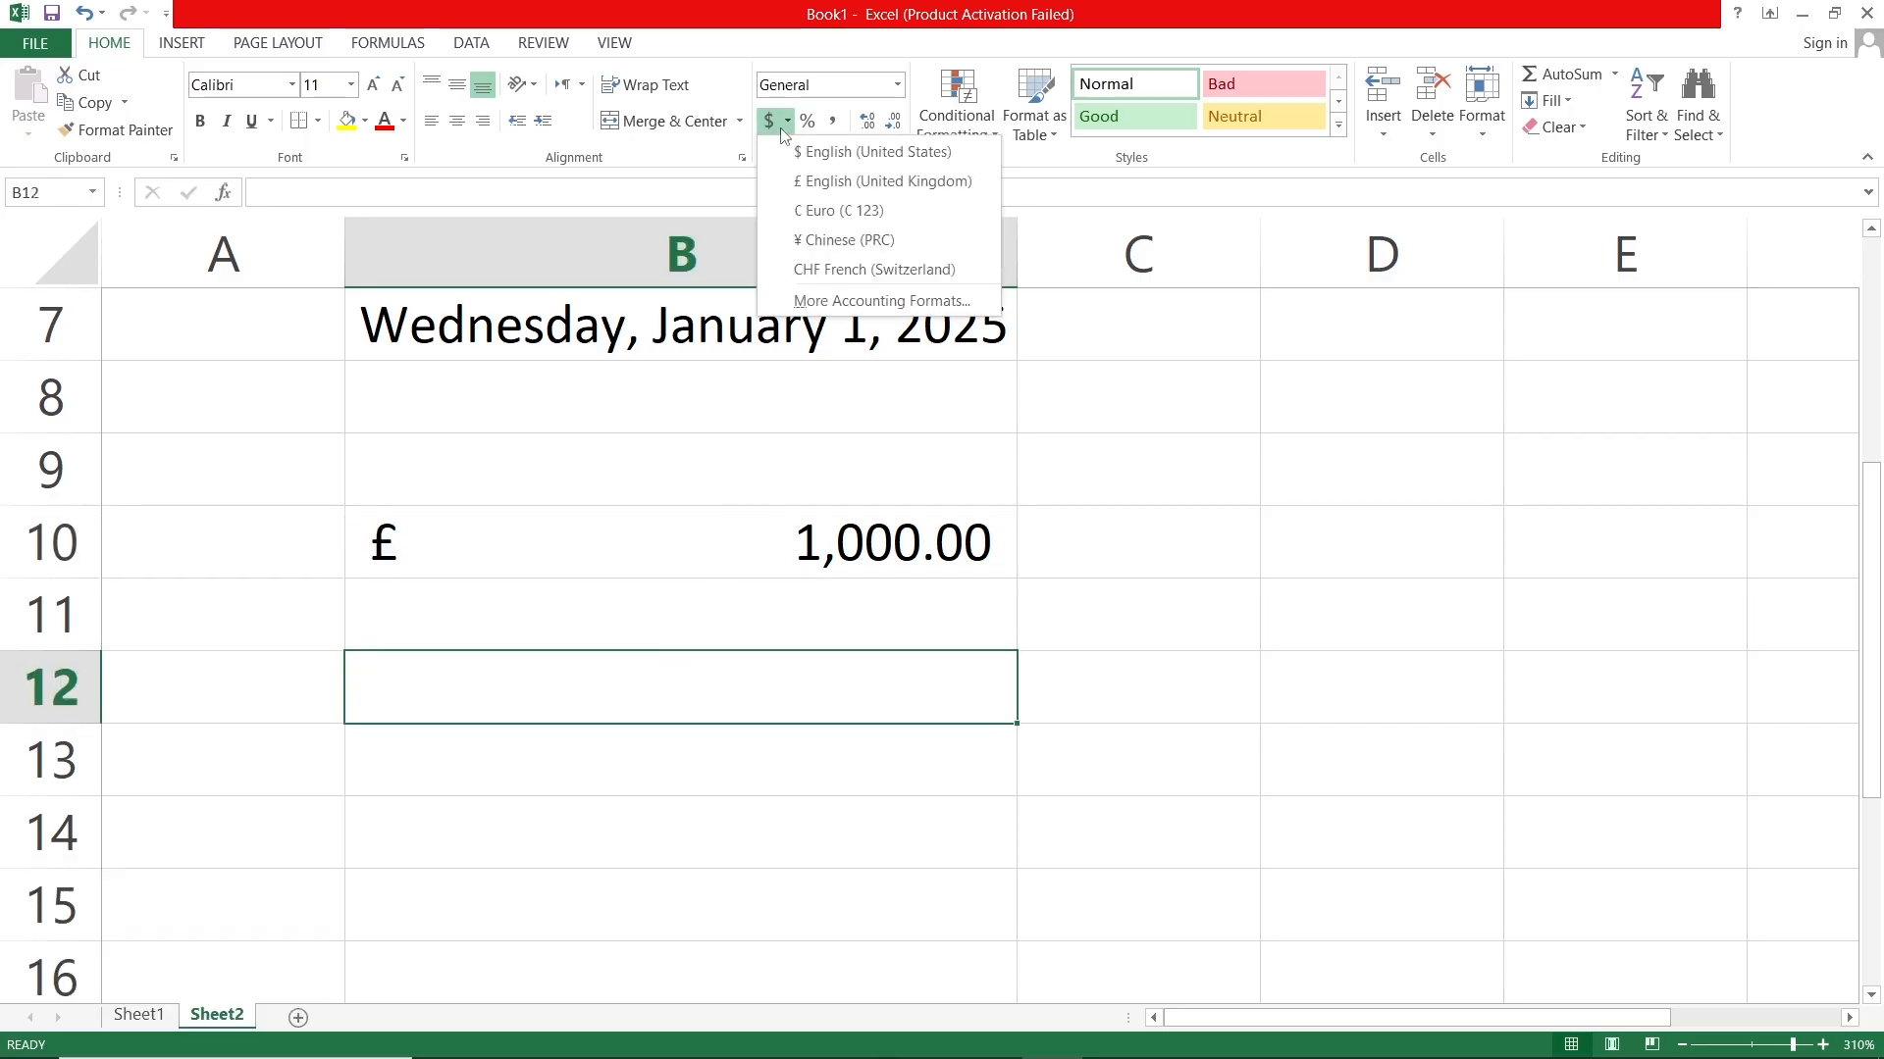
click(821, 302)
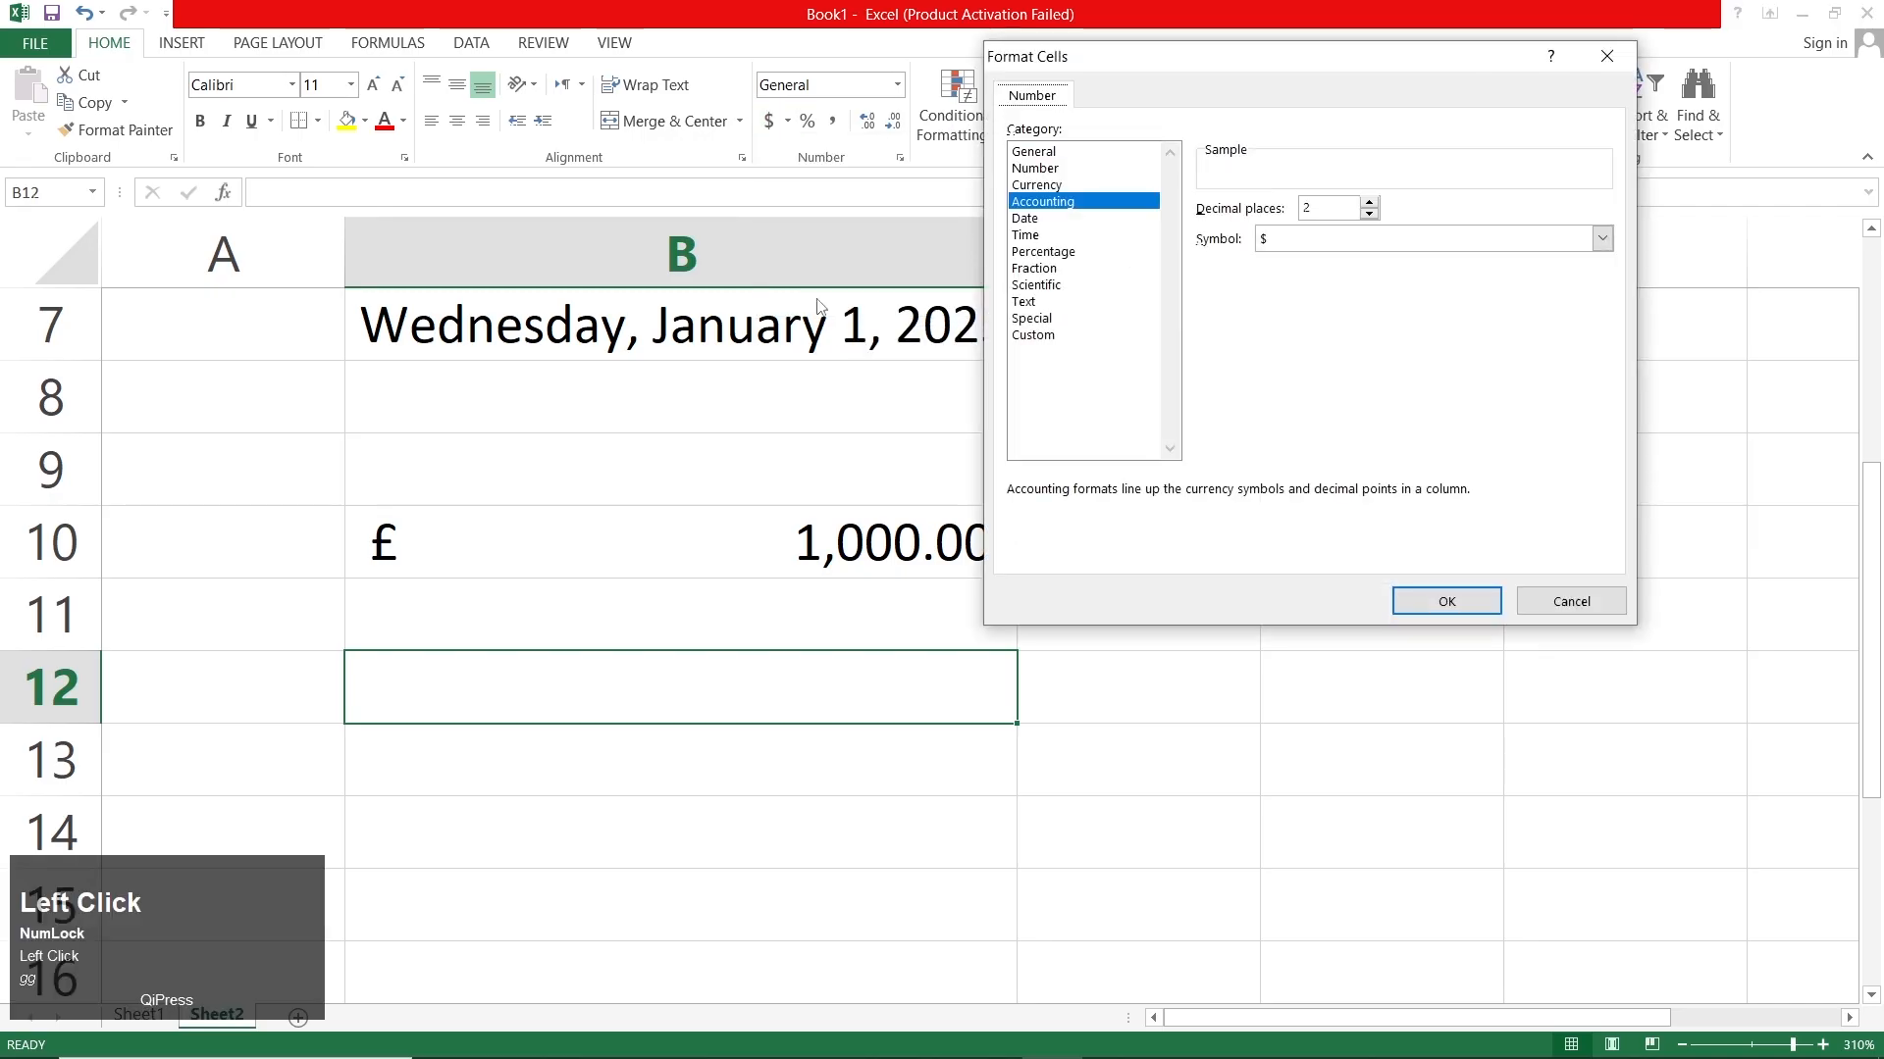
click(1570, 602)
Apply an accounting format with the PKR currency symbol to cell B10 through the additional accounting formats, and deselect the cell
click(885, 537)
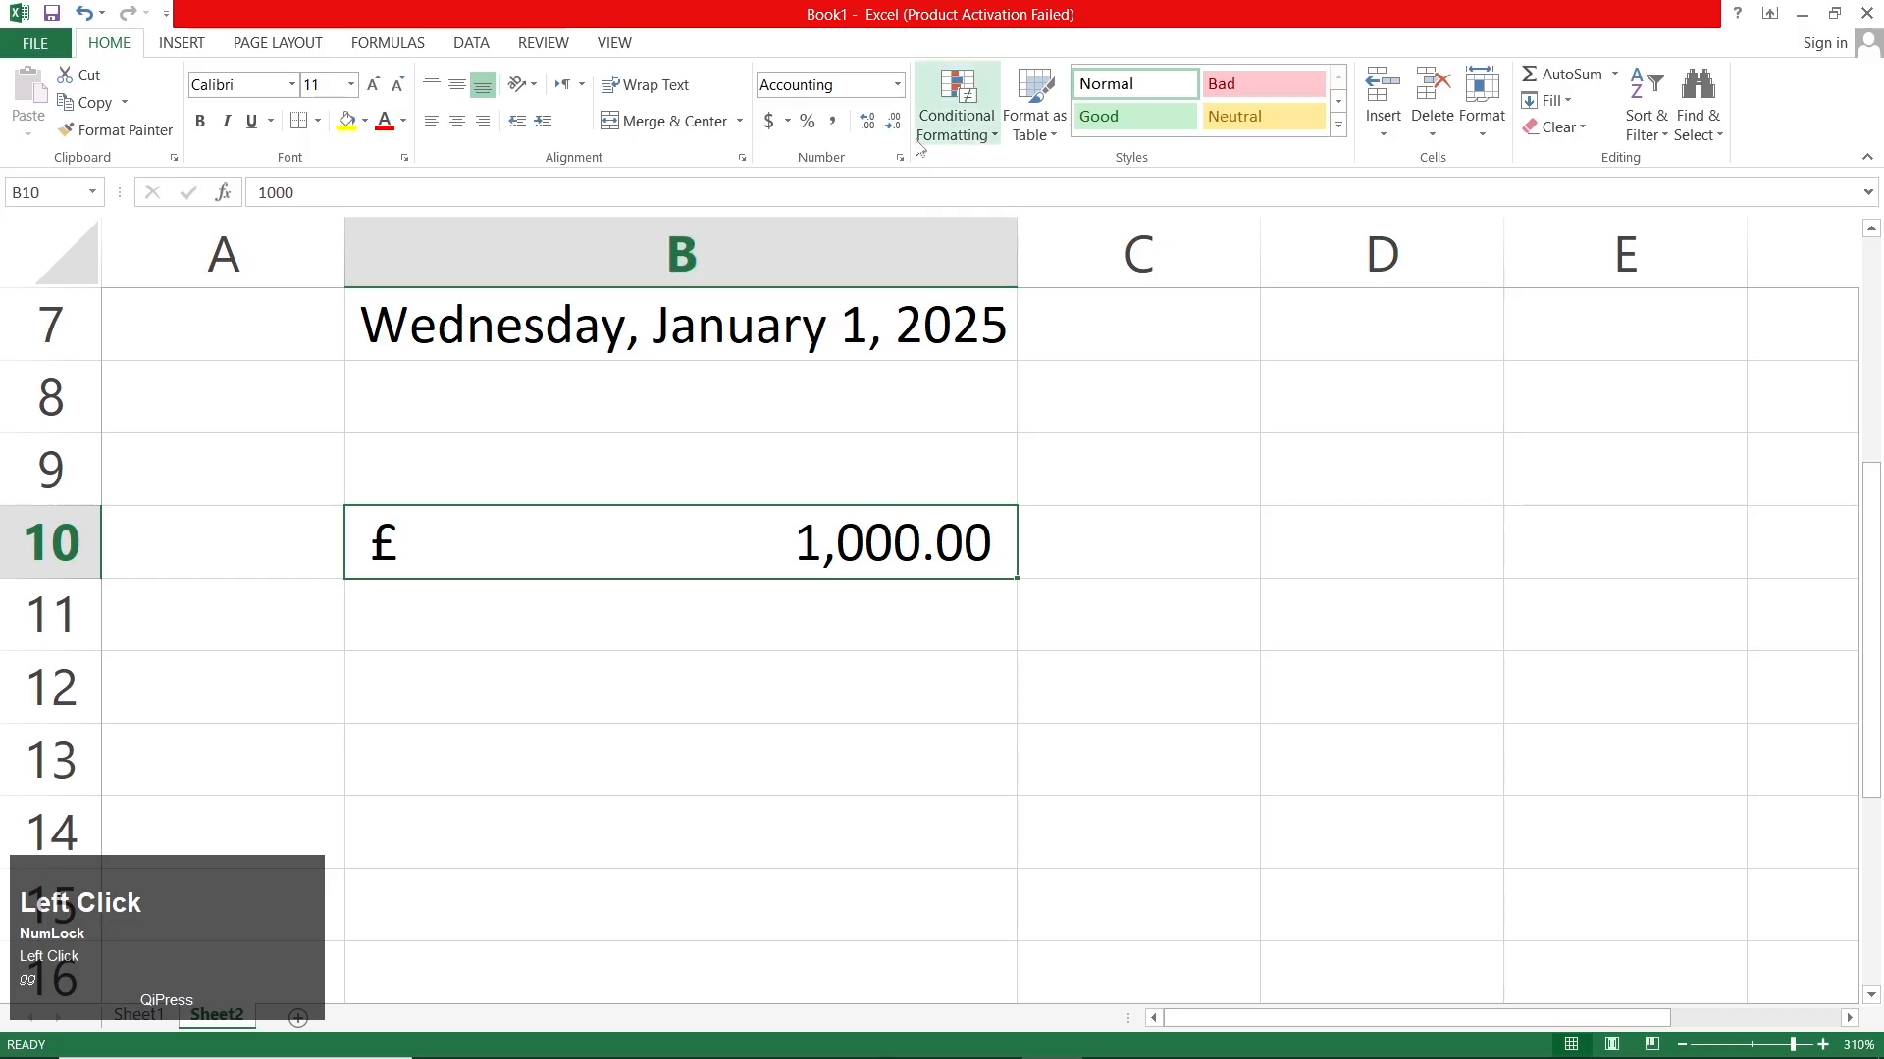
click(788, 121)
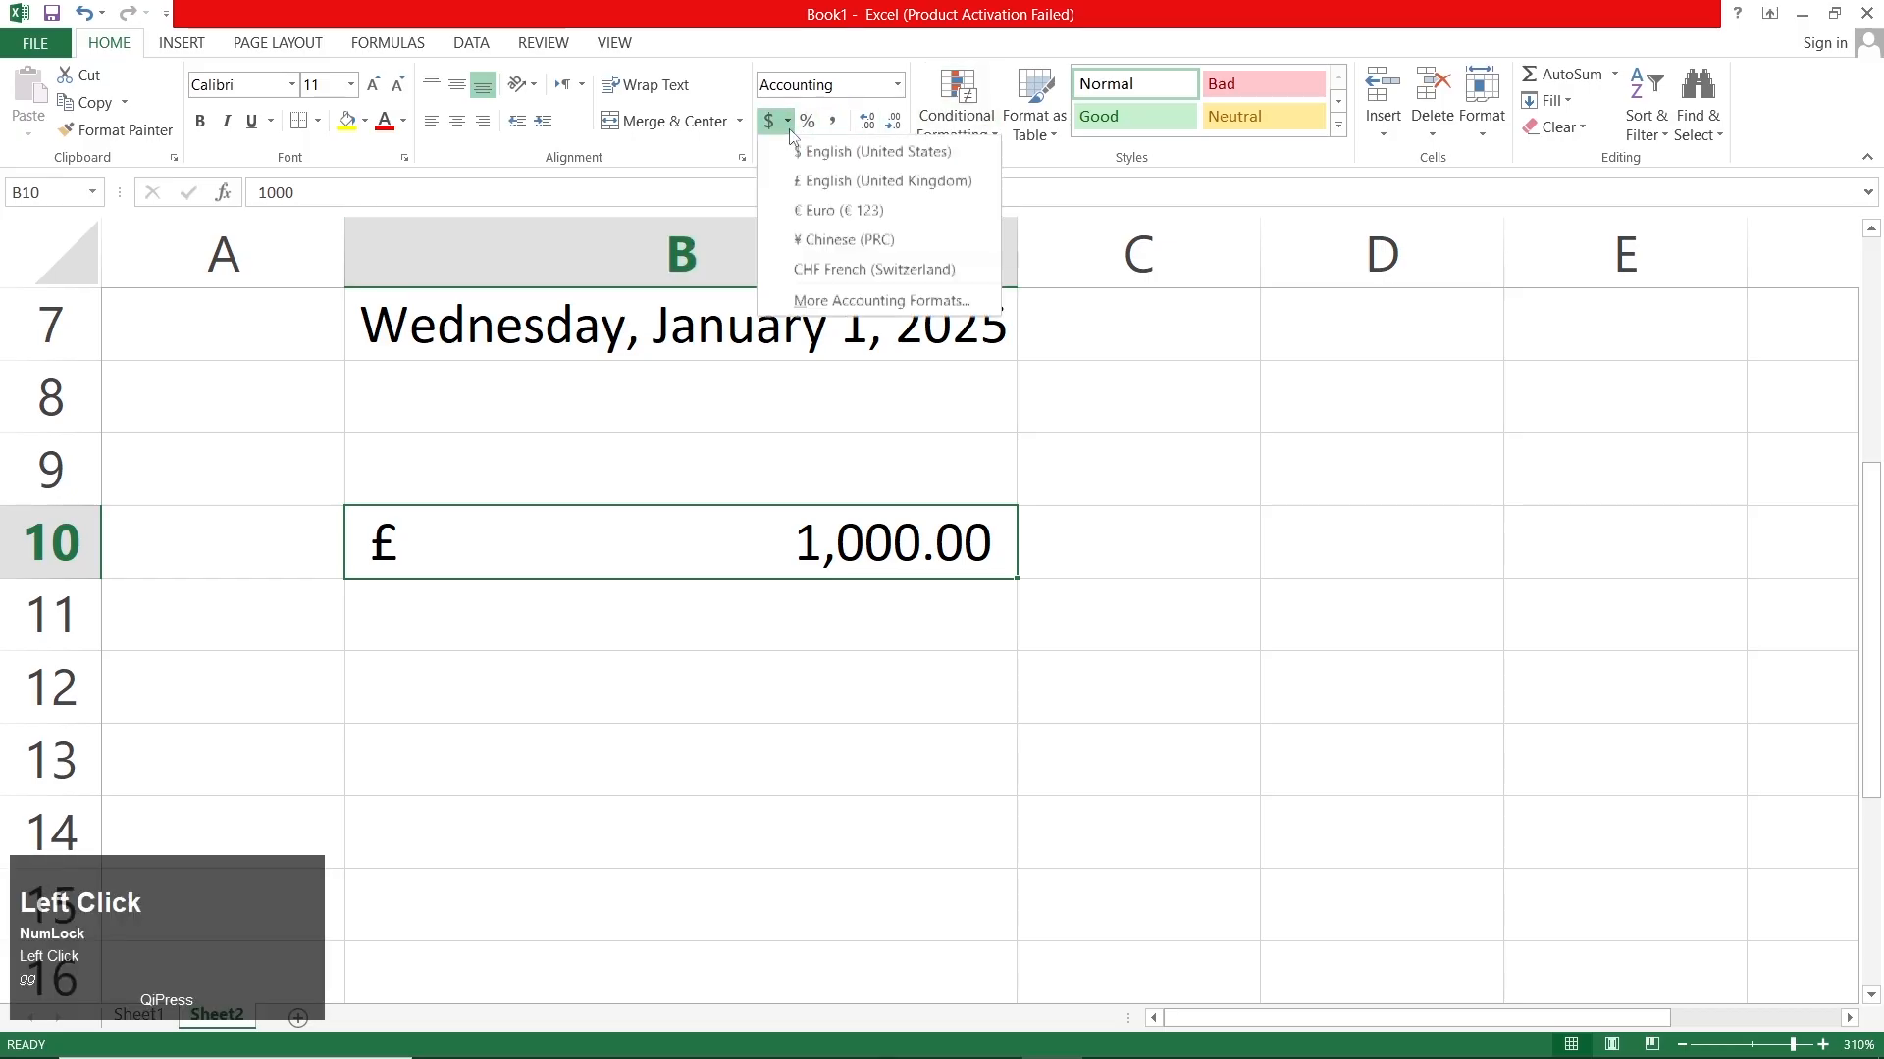
click(848, 301)
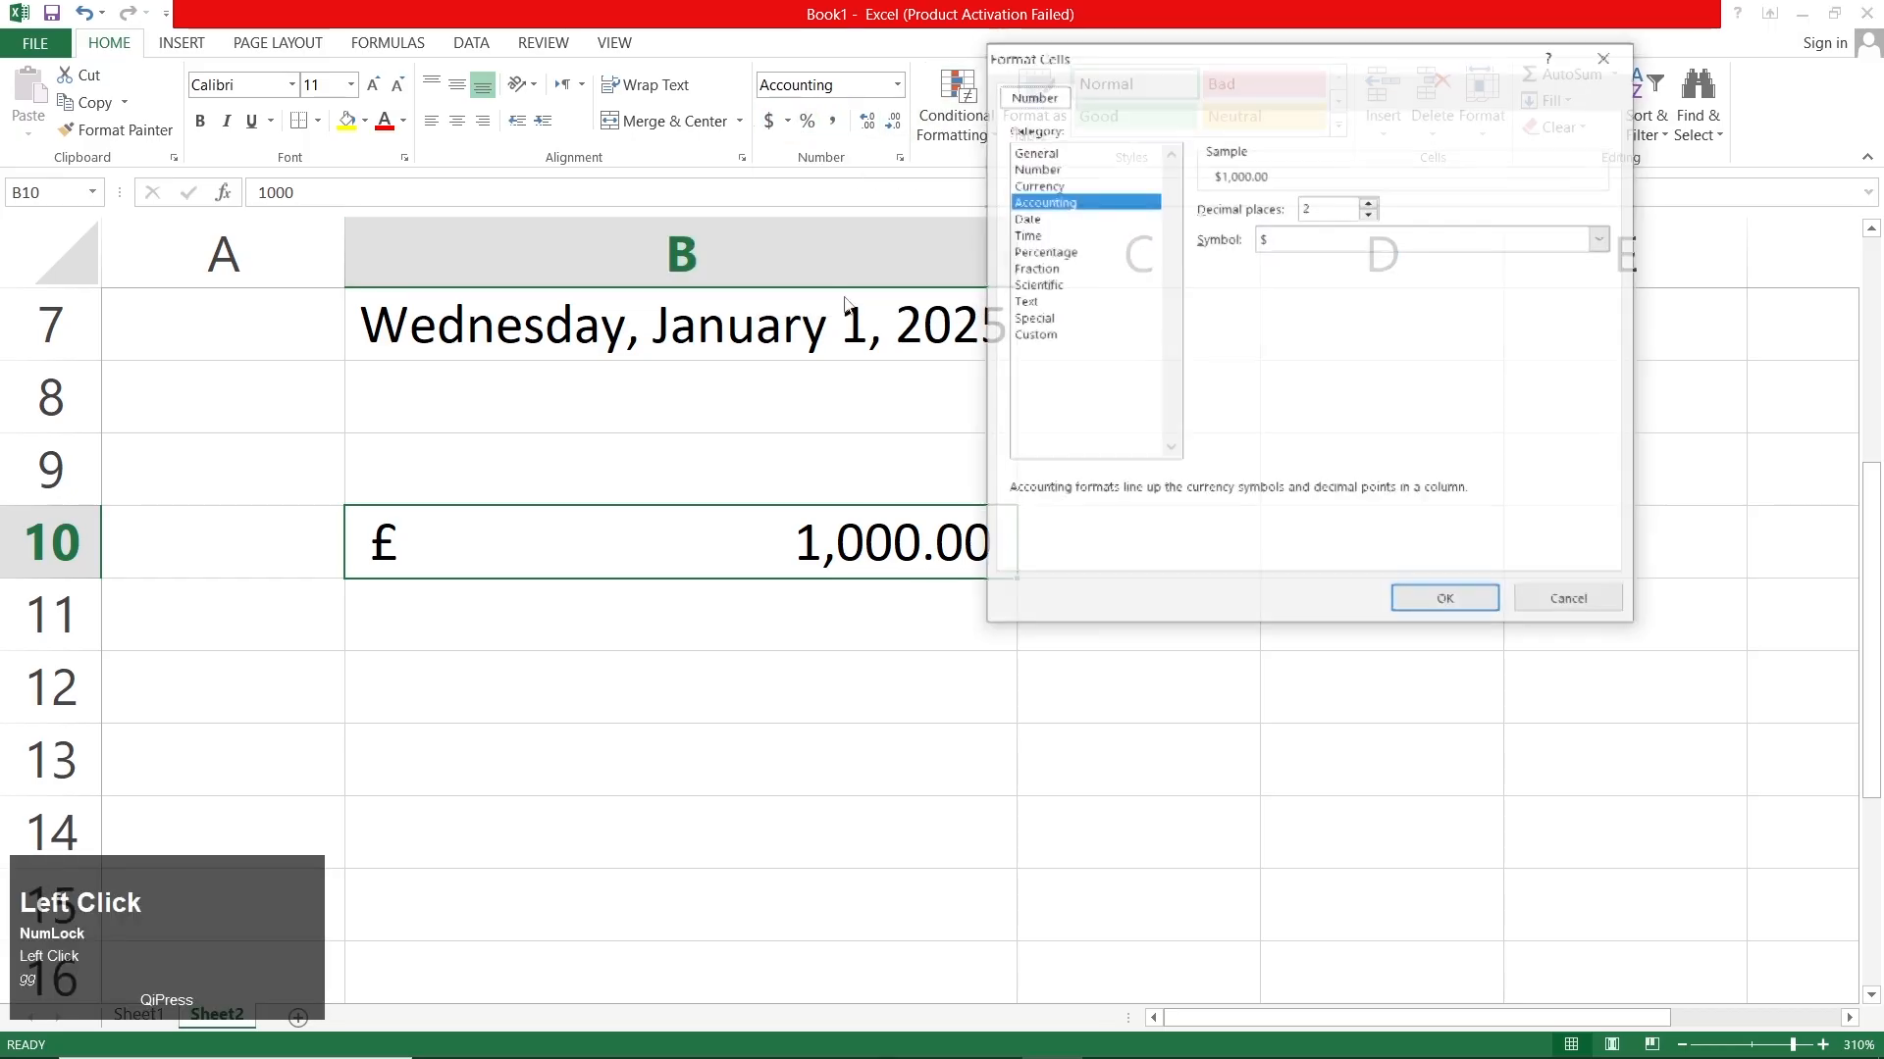
click(1284, 238)
scroll(1363, 309, down, 2)
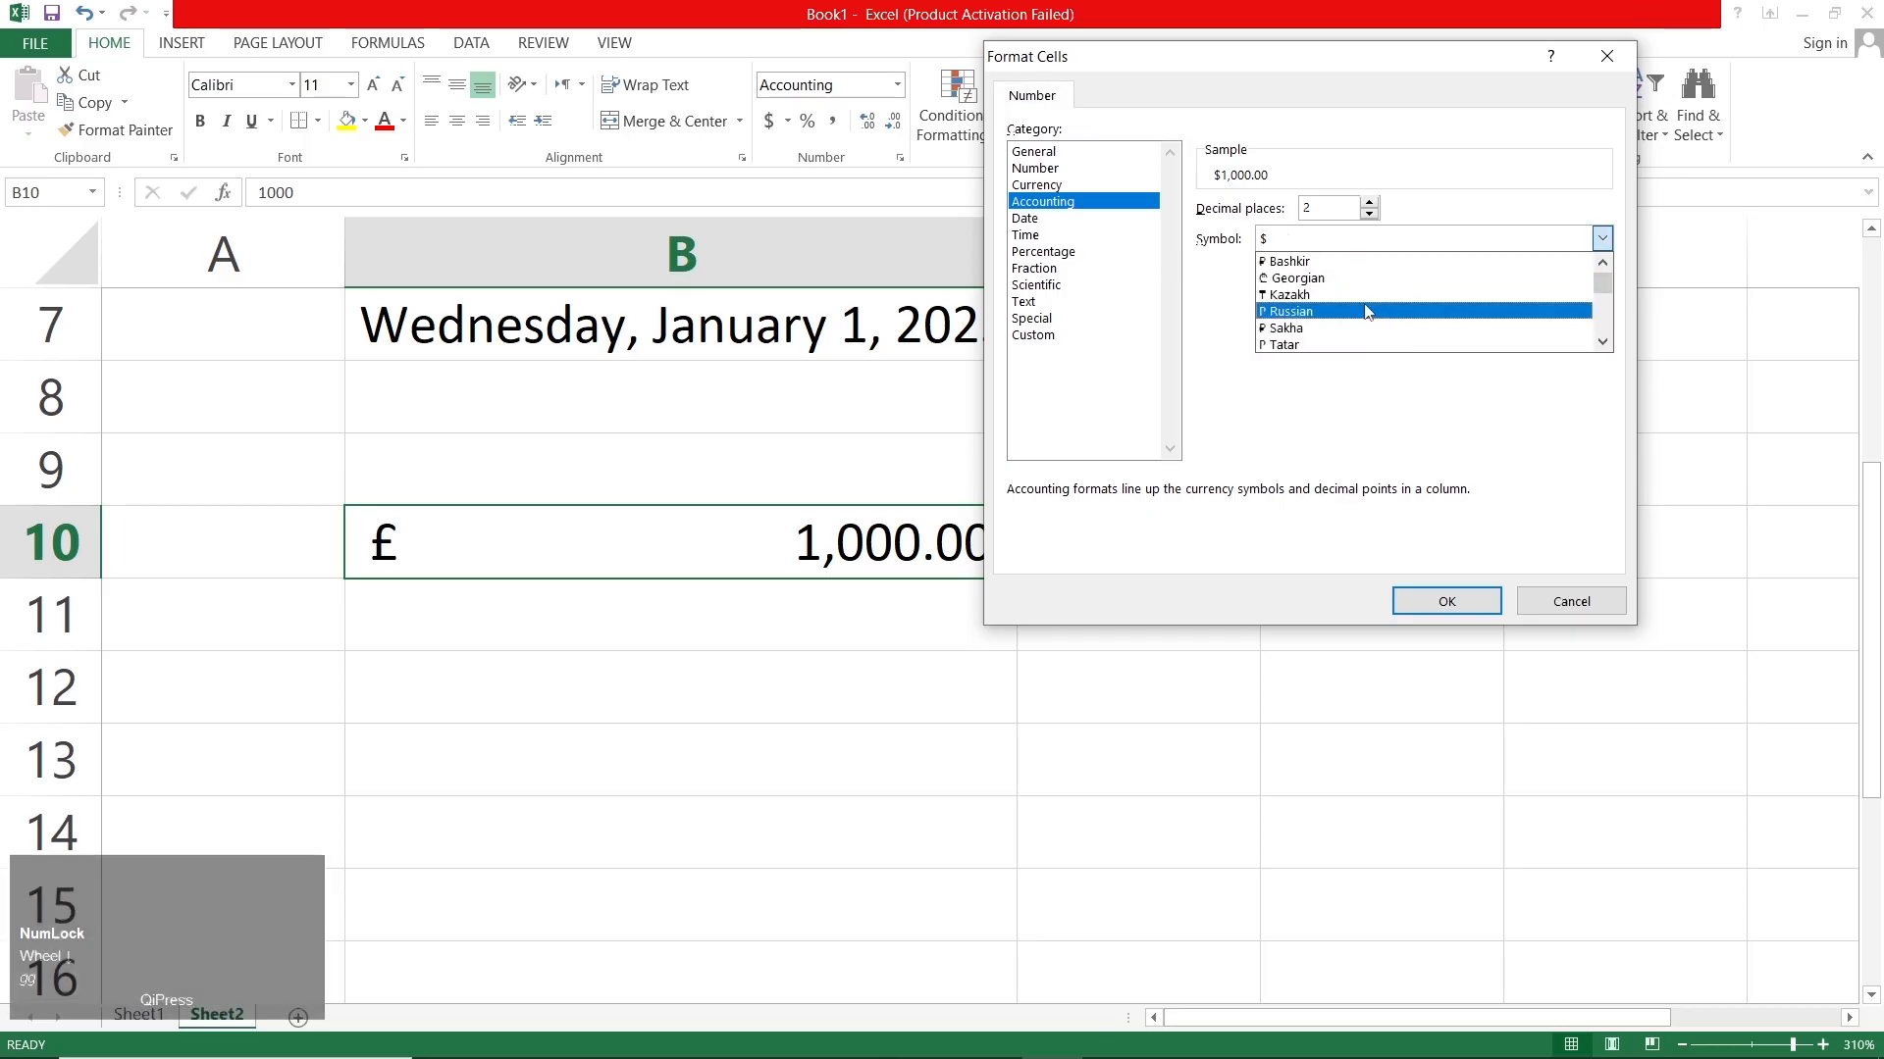
scroll(1367, 311, down, 2)
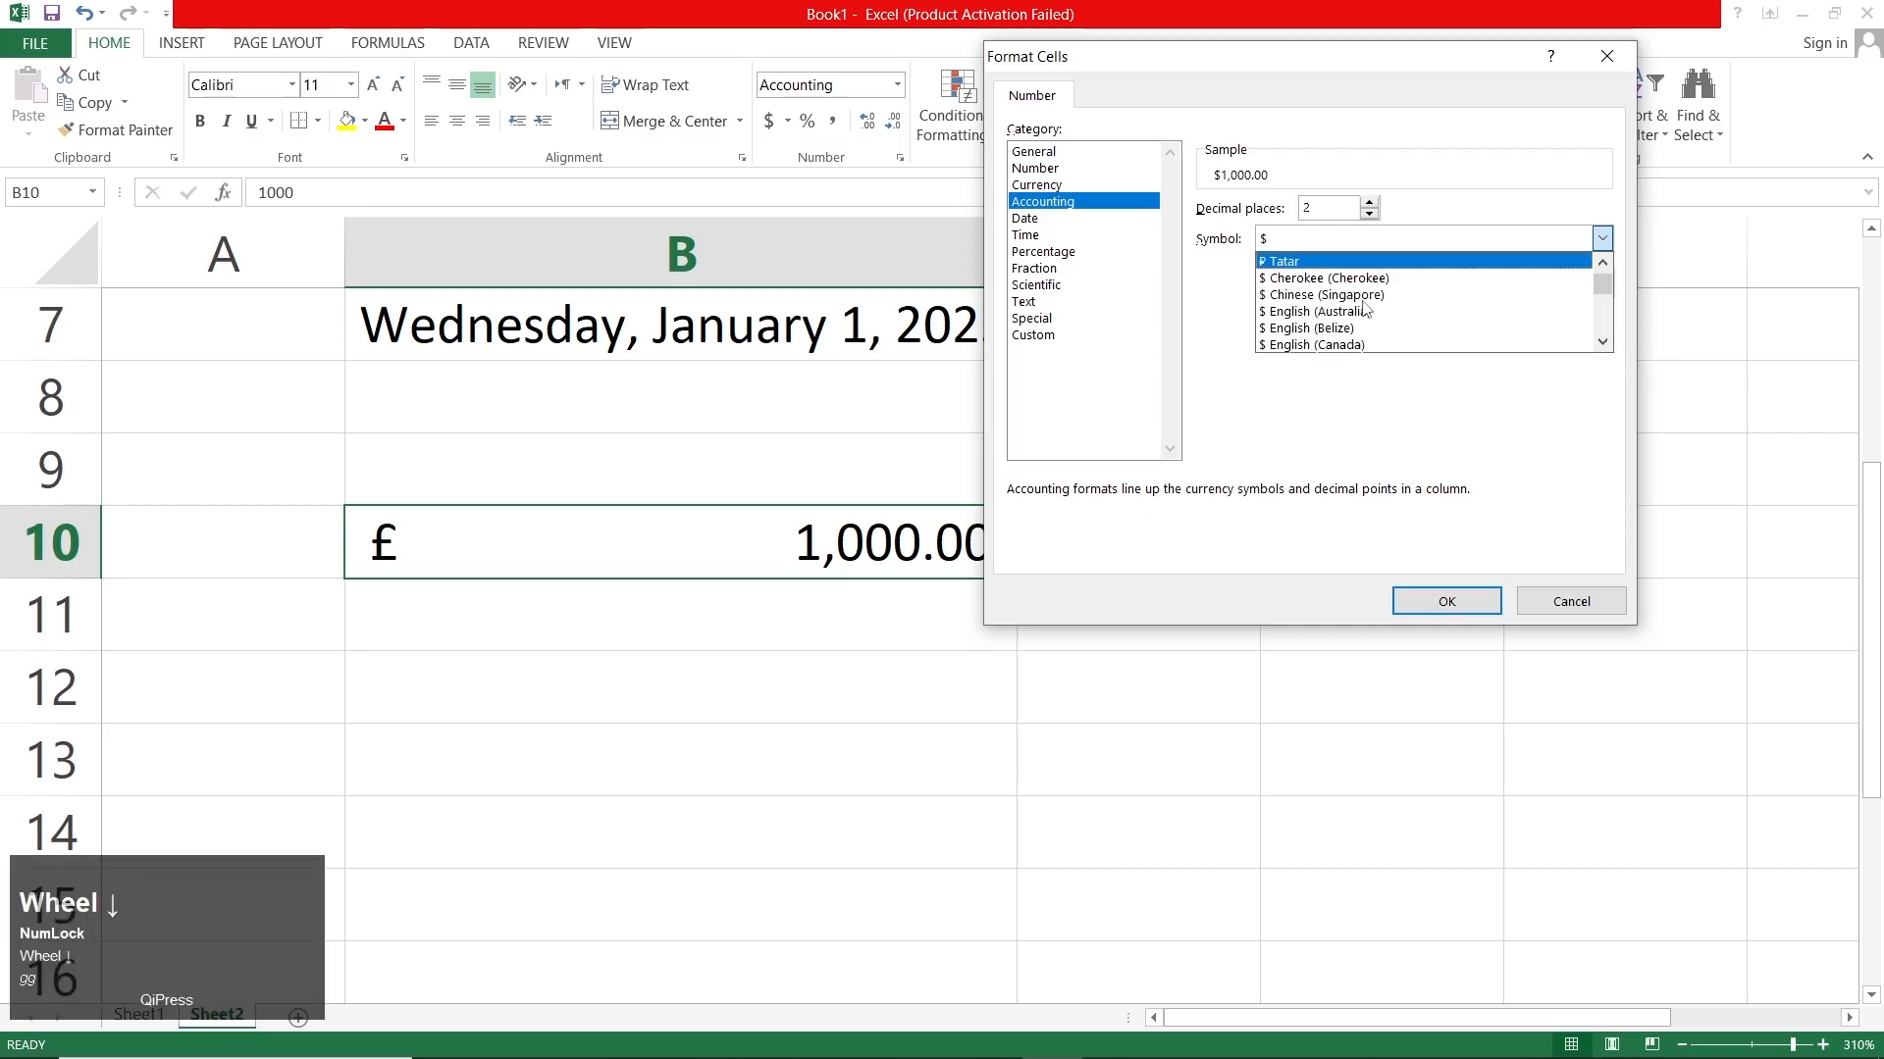
key(p)
key(p)
key(p)
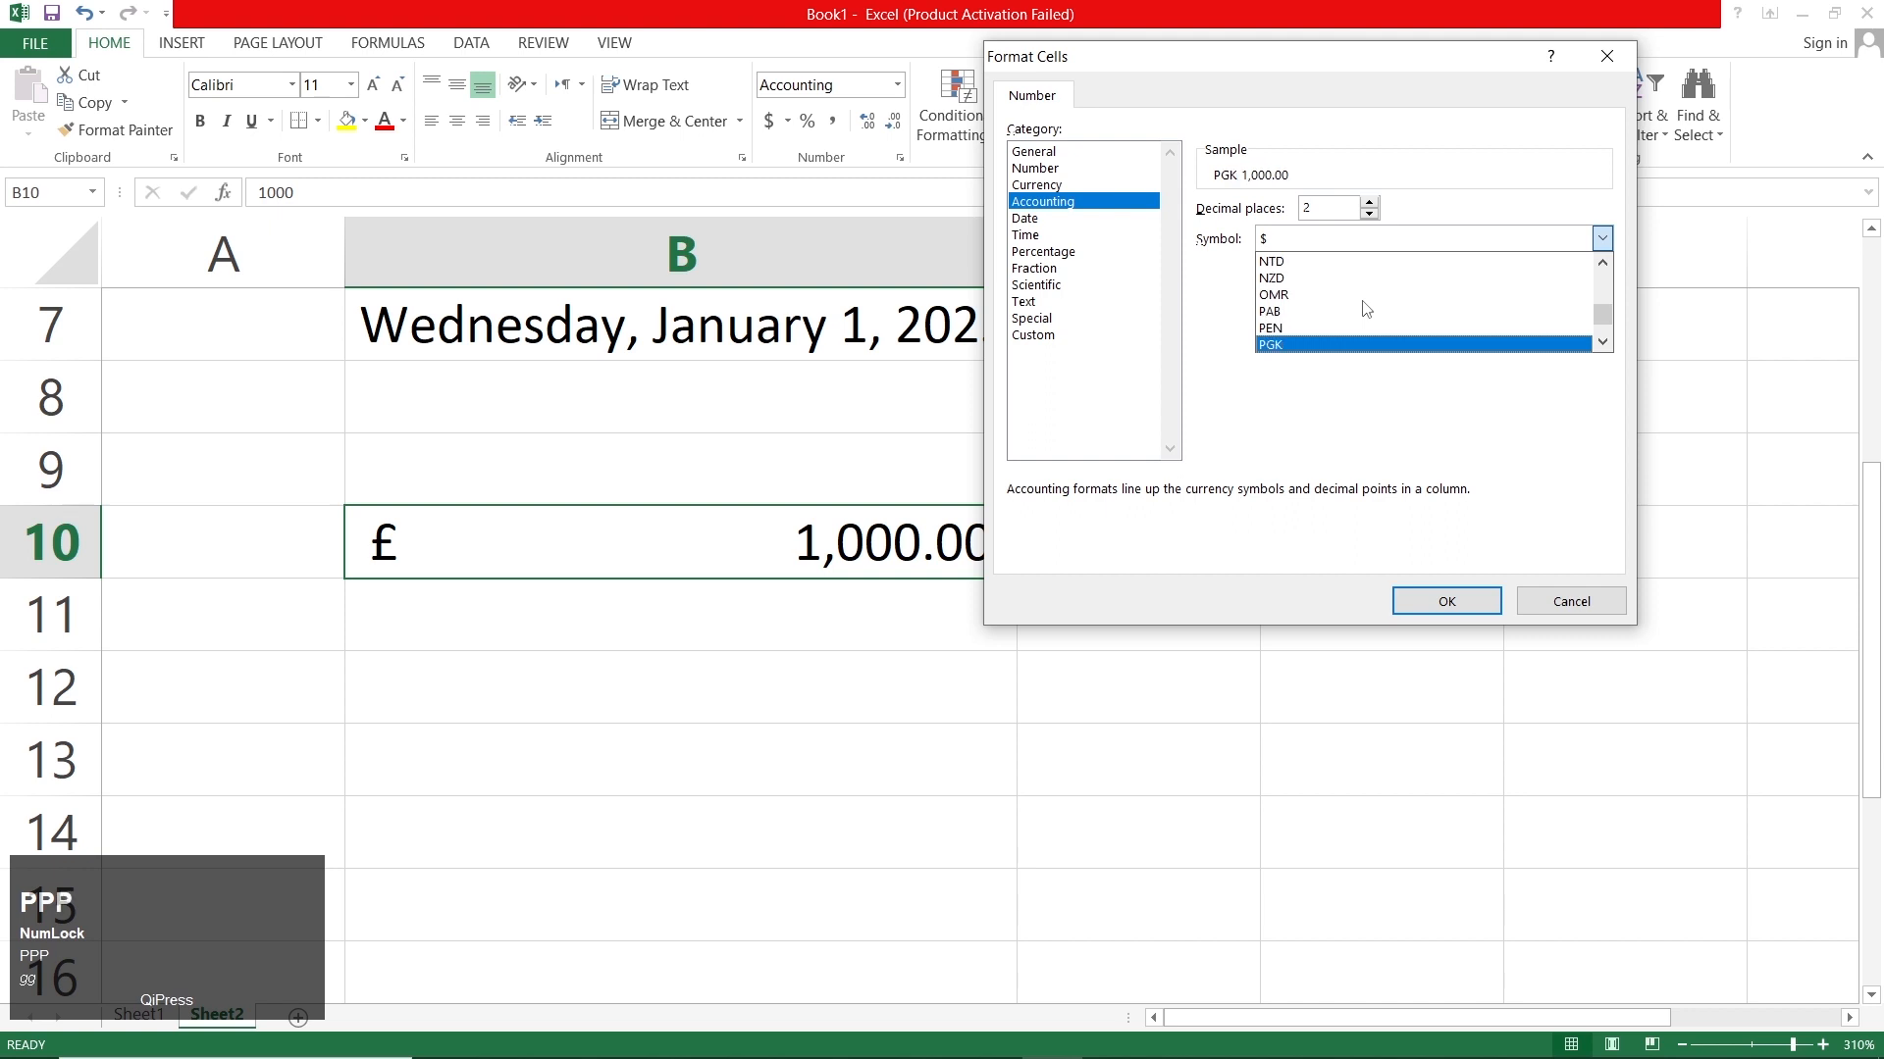
key(p)
key(p)
key(p)
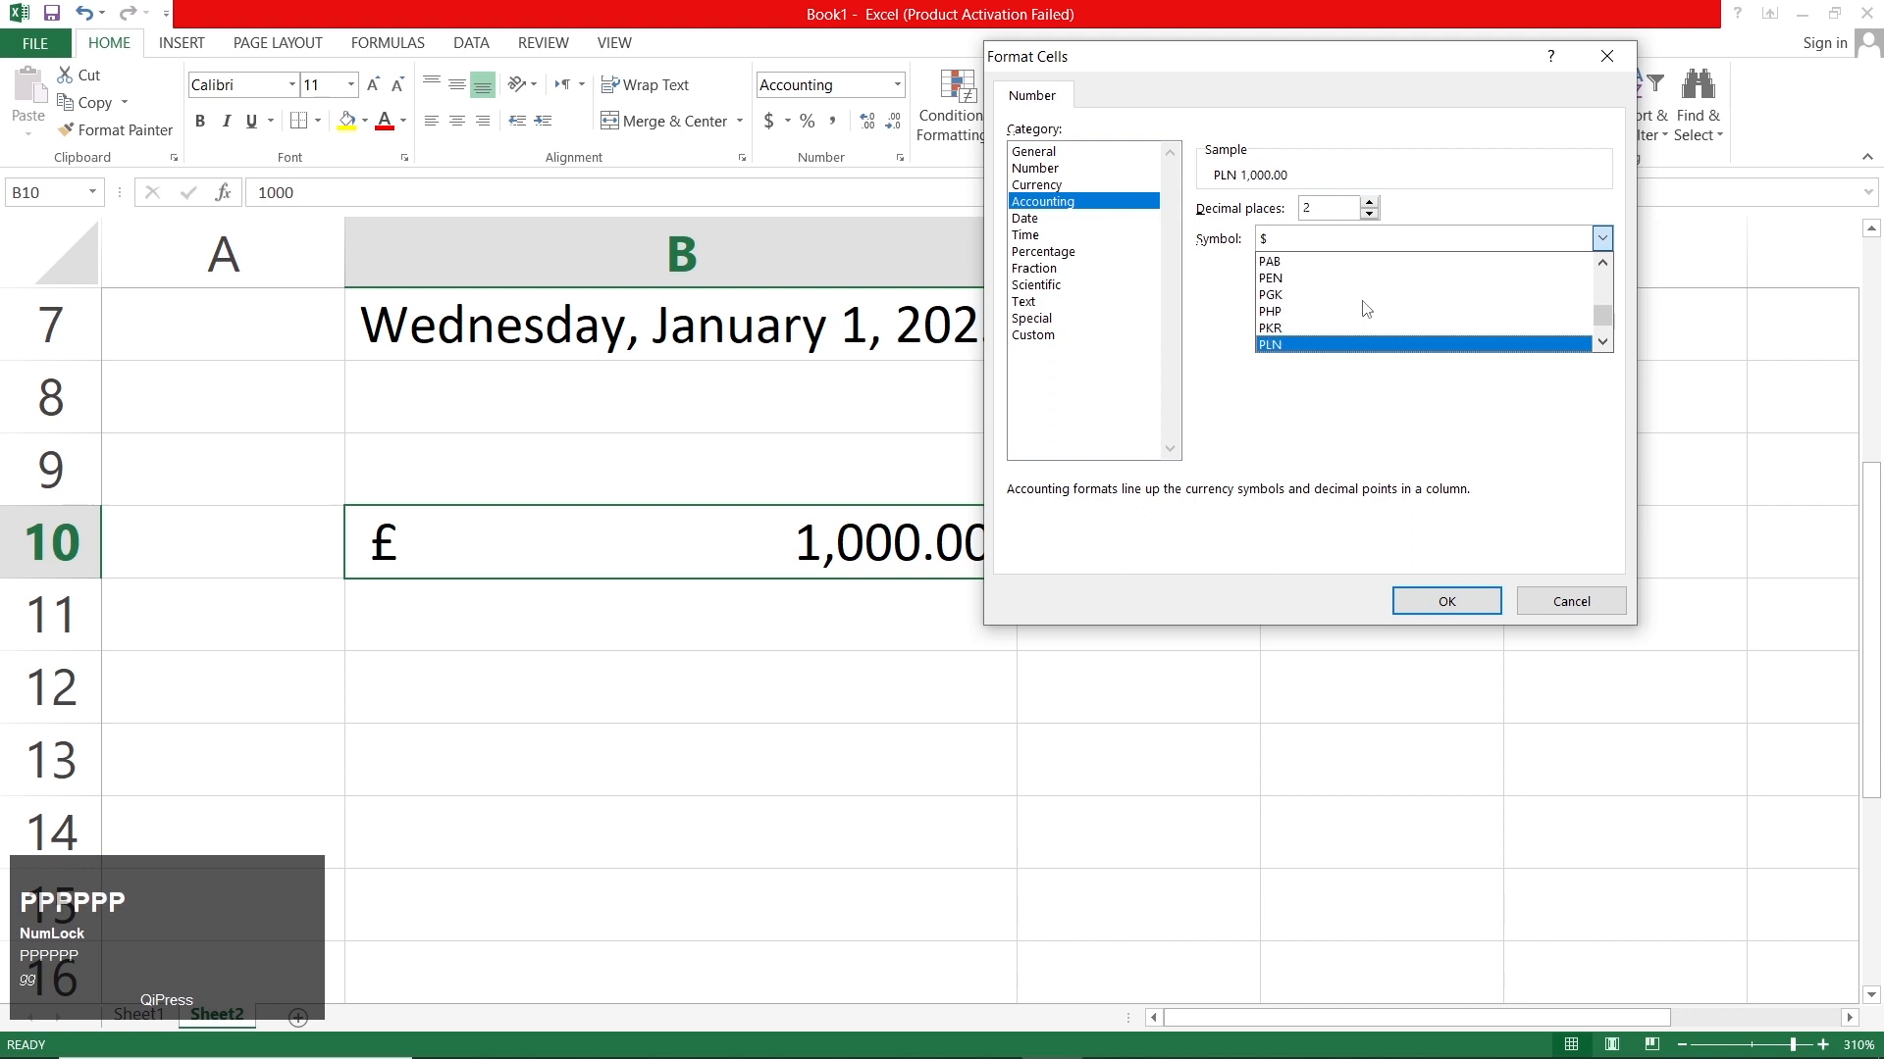
click(1291, 329)
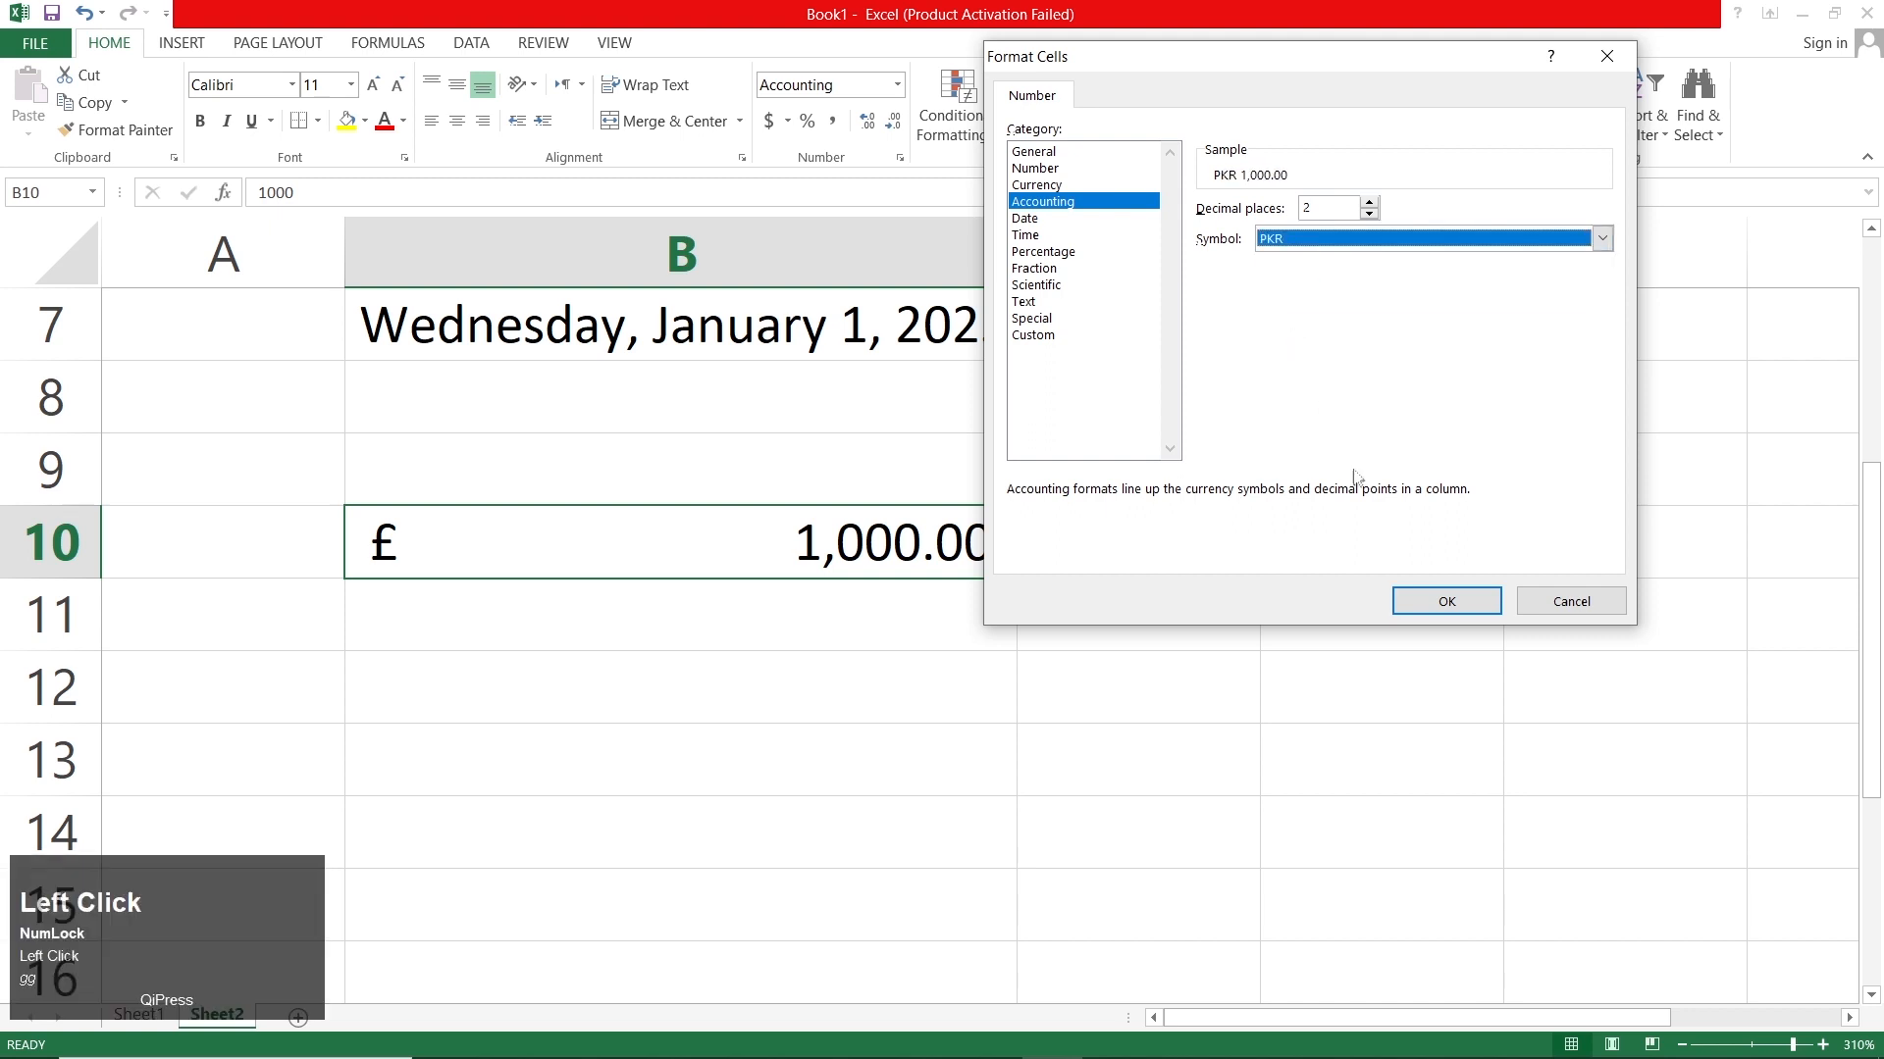
click(1433, 602)
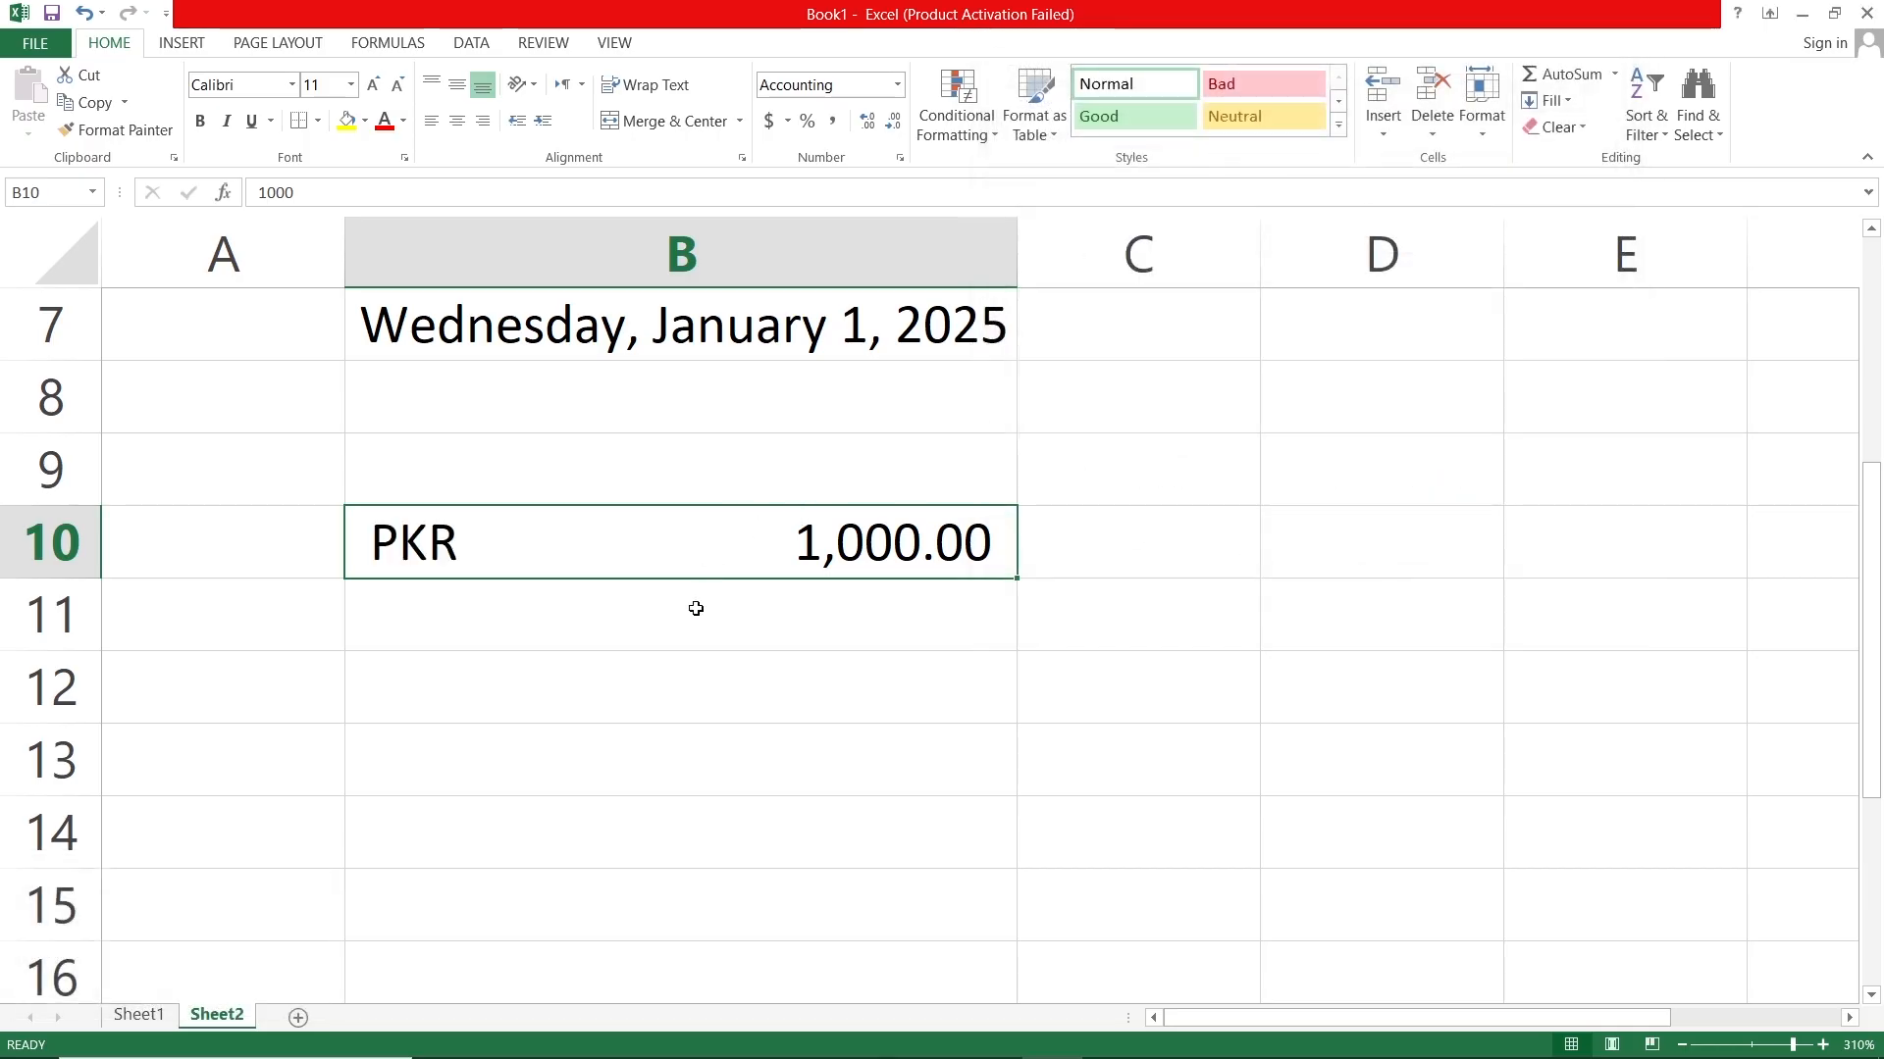
click(723, 703)
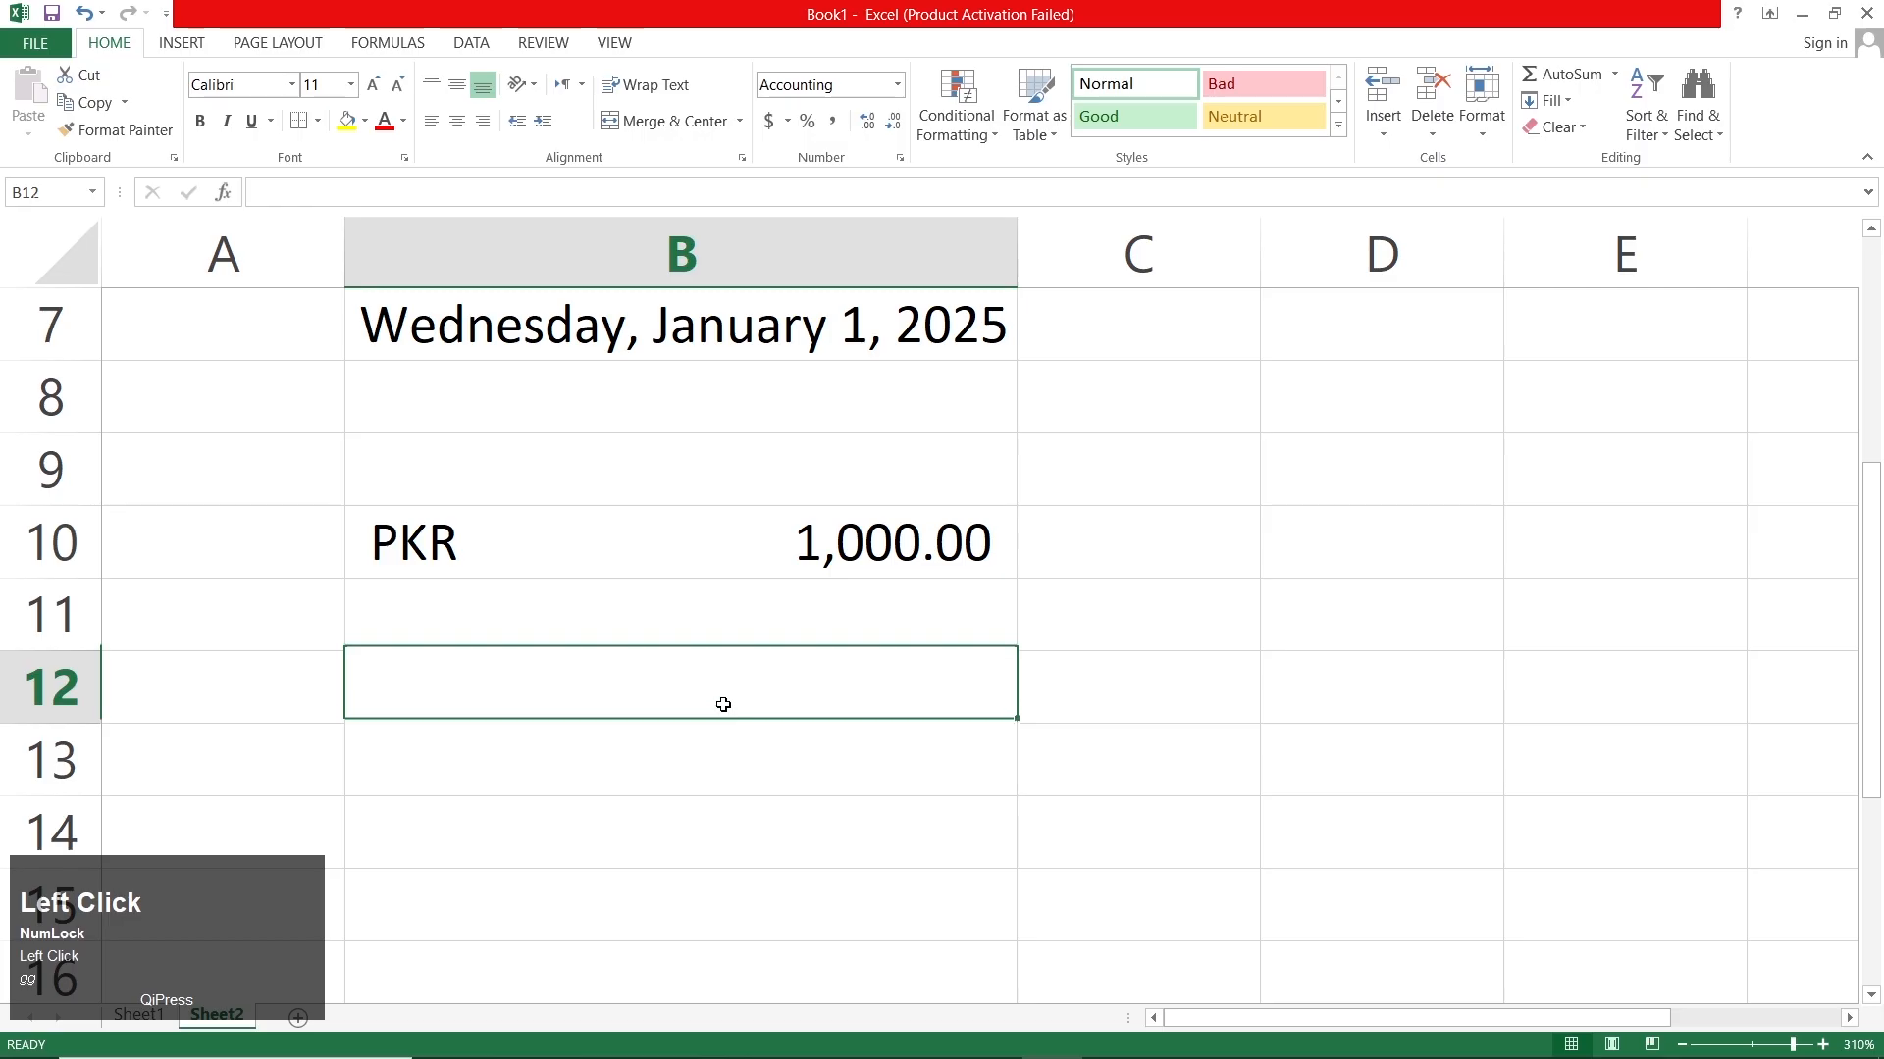
Reselect cell B10 and apply Percent Style followed by Comma Style
click(786, 120)
click(687, 582)
click(689, 546)
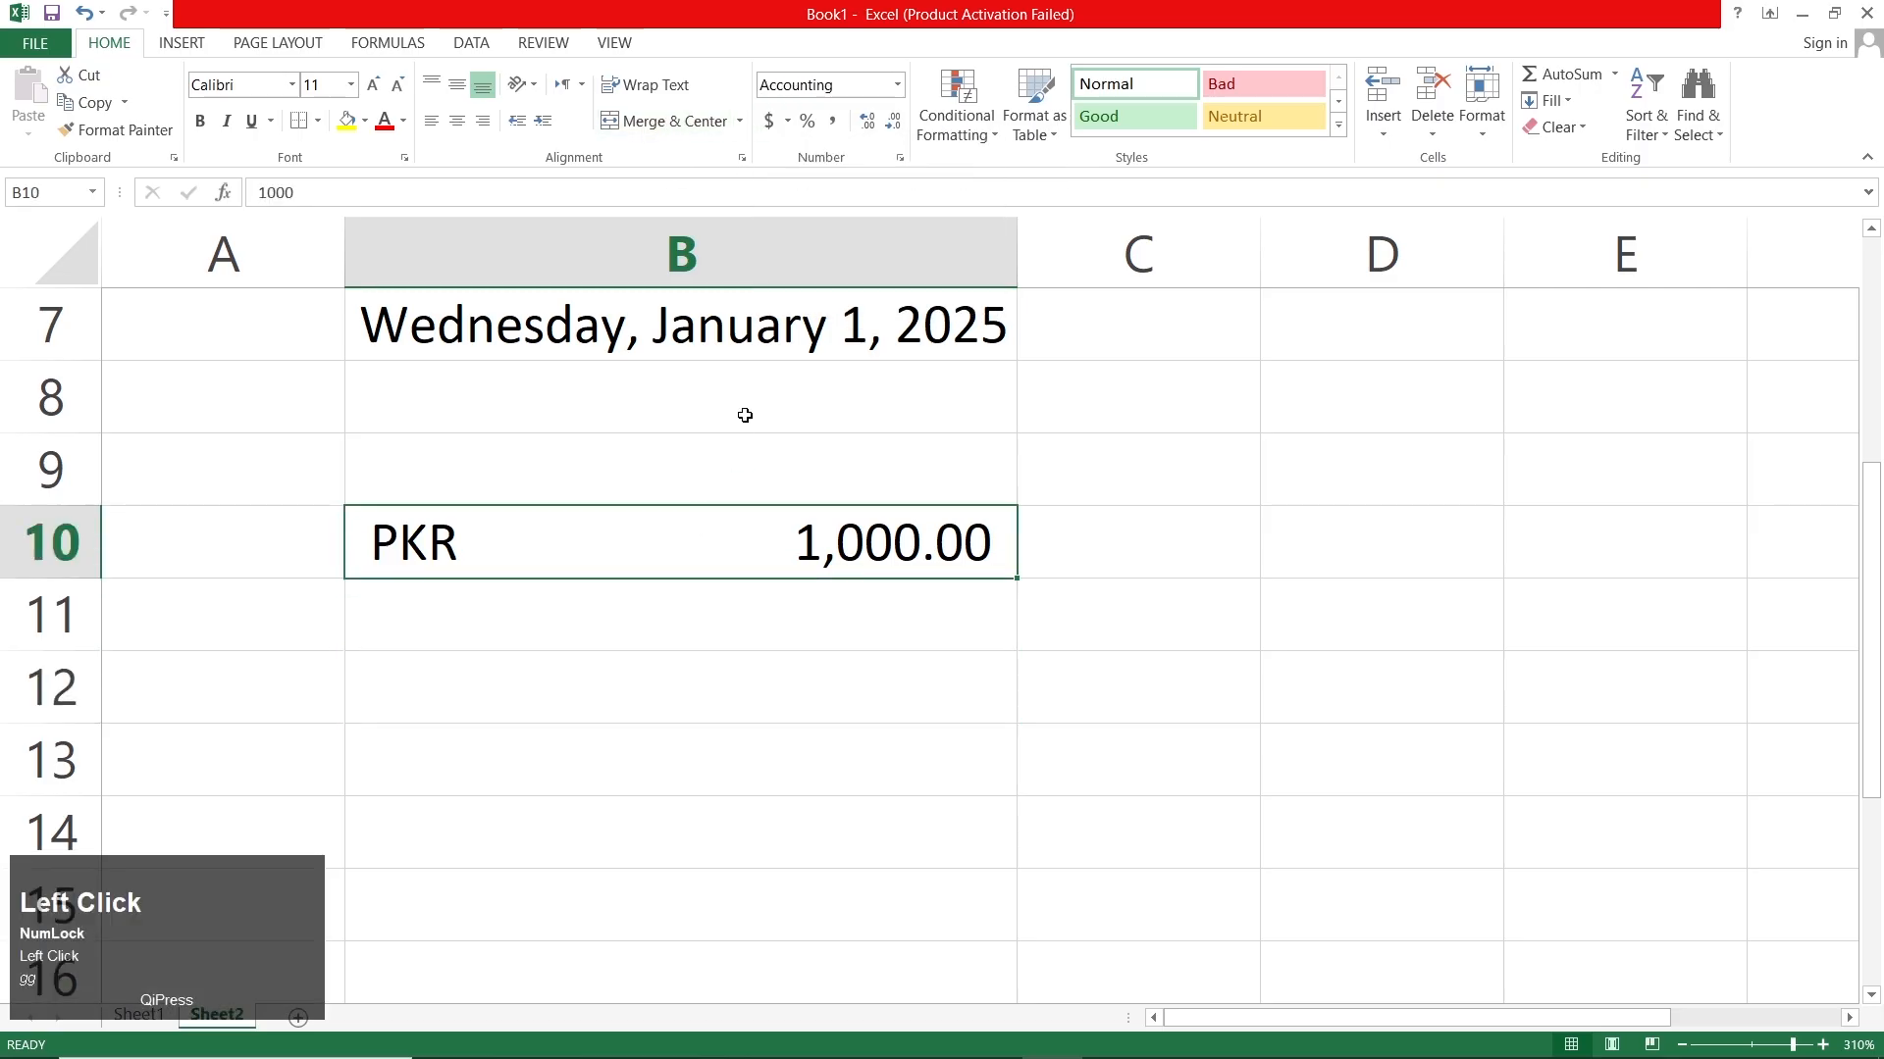
click(808, 123)
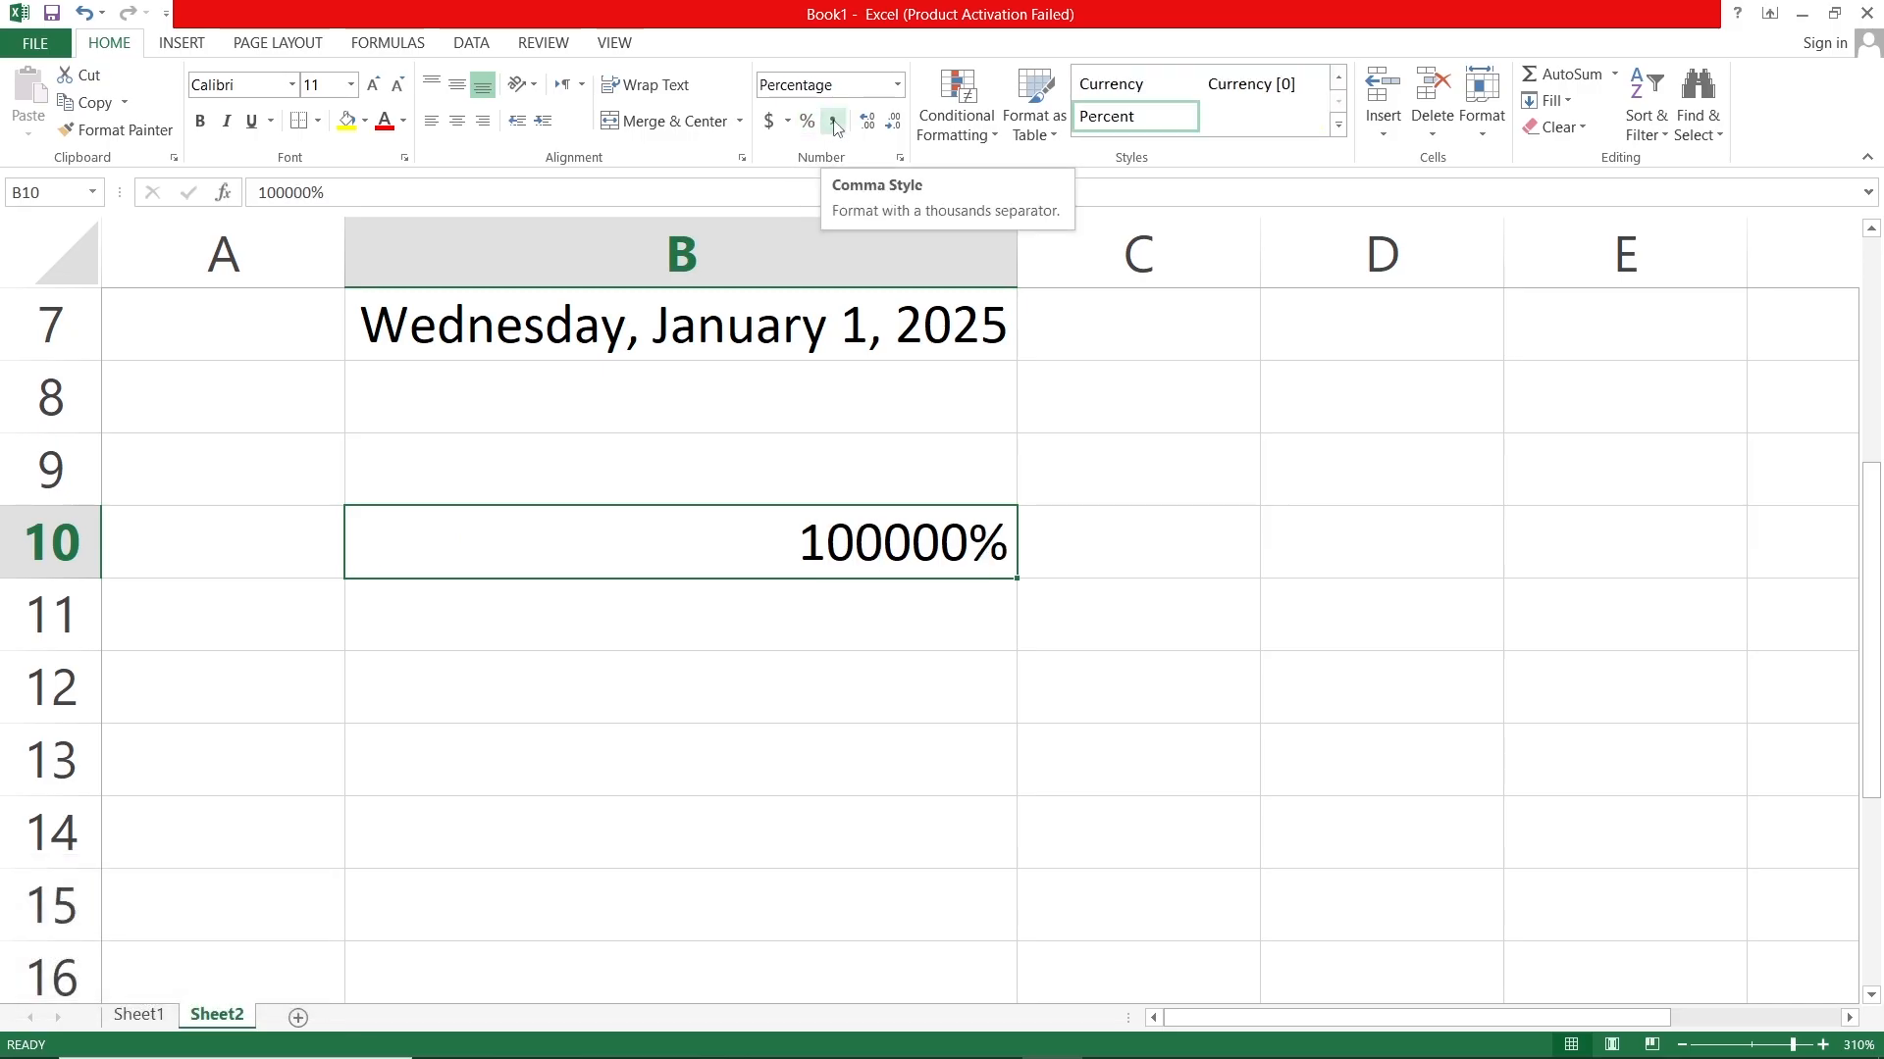
click(833, 122)
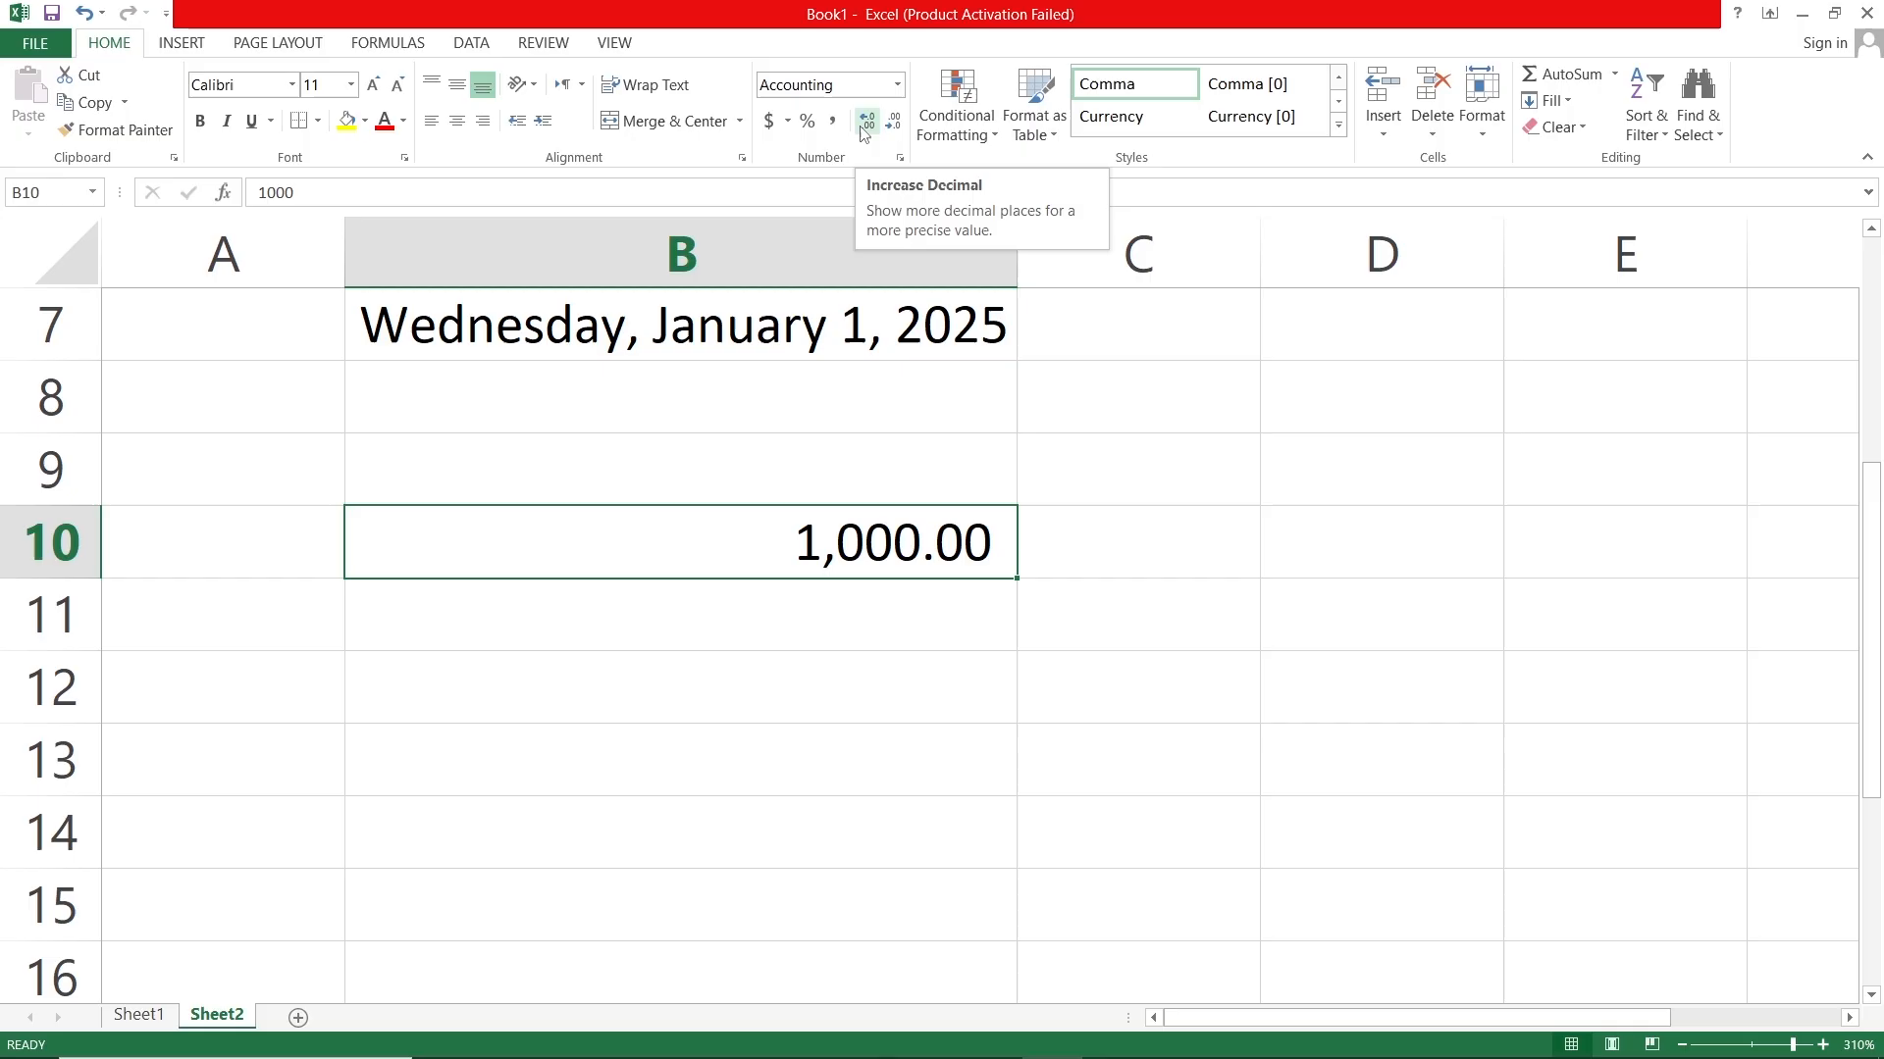
Increase the decimals of cell B10 to three places and reduce them to zero places
click(864, 126)
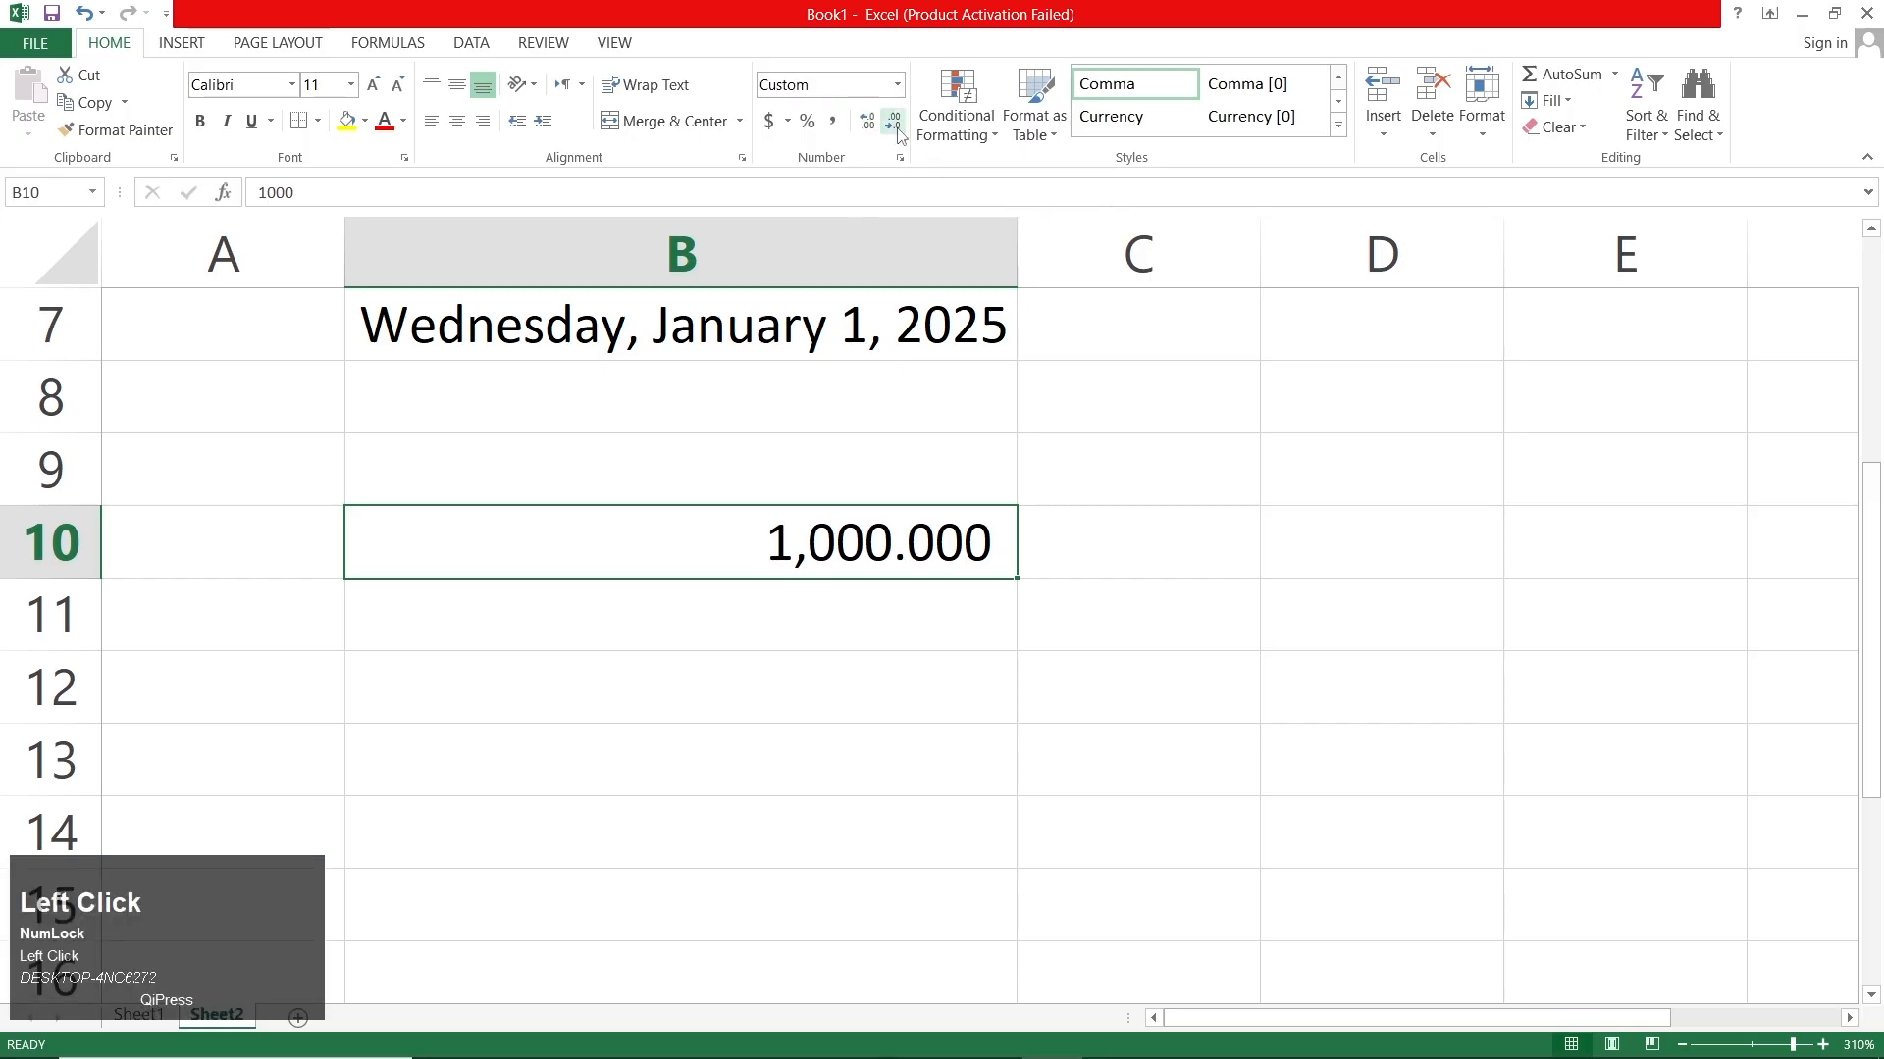
click(895, 124)
double_click(895, 124)
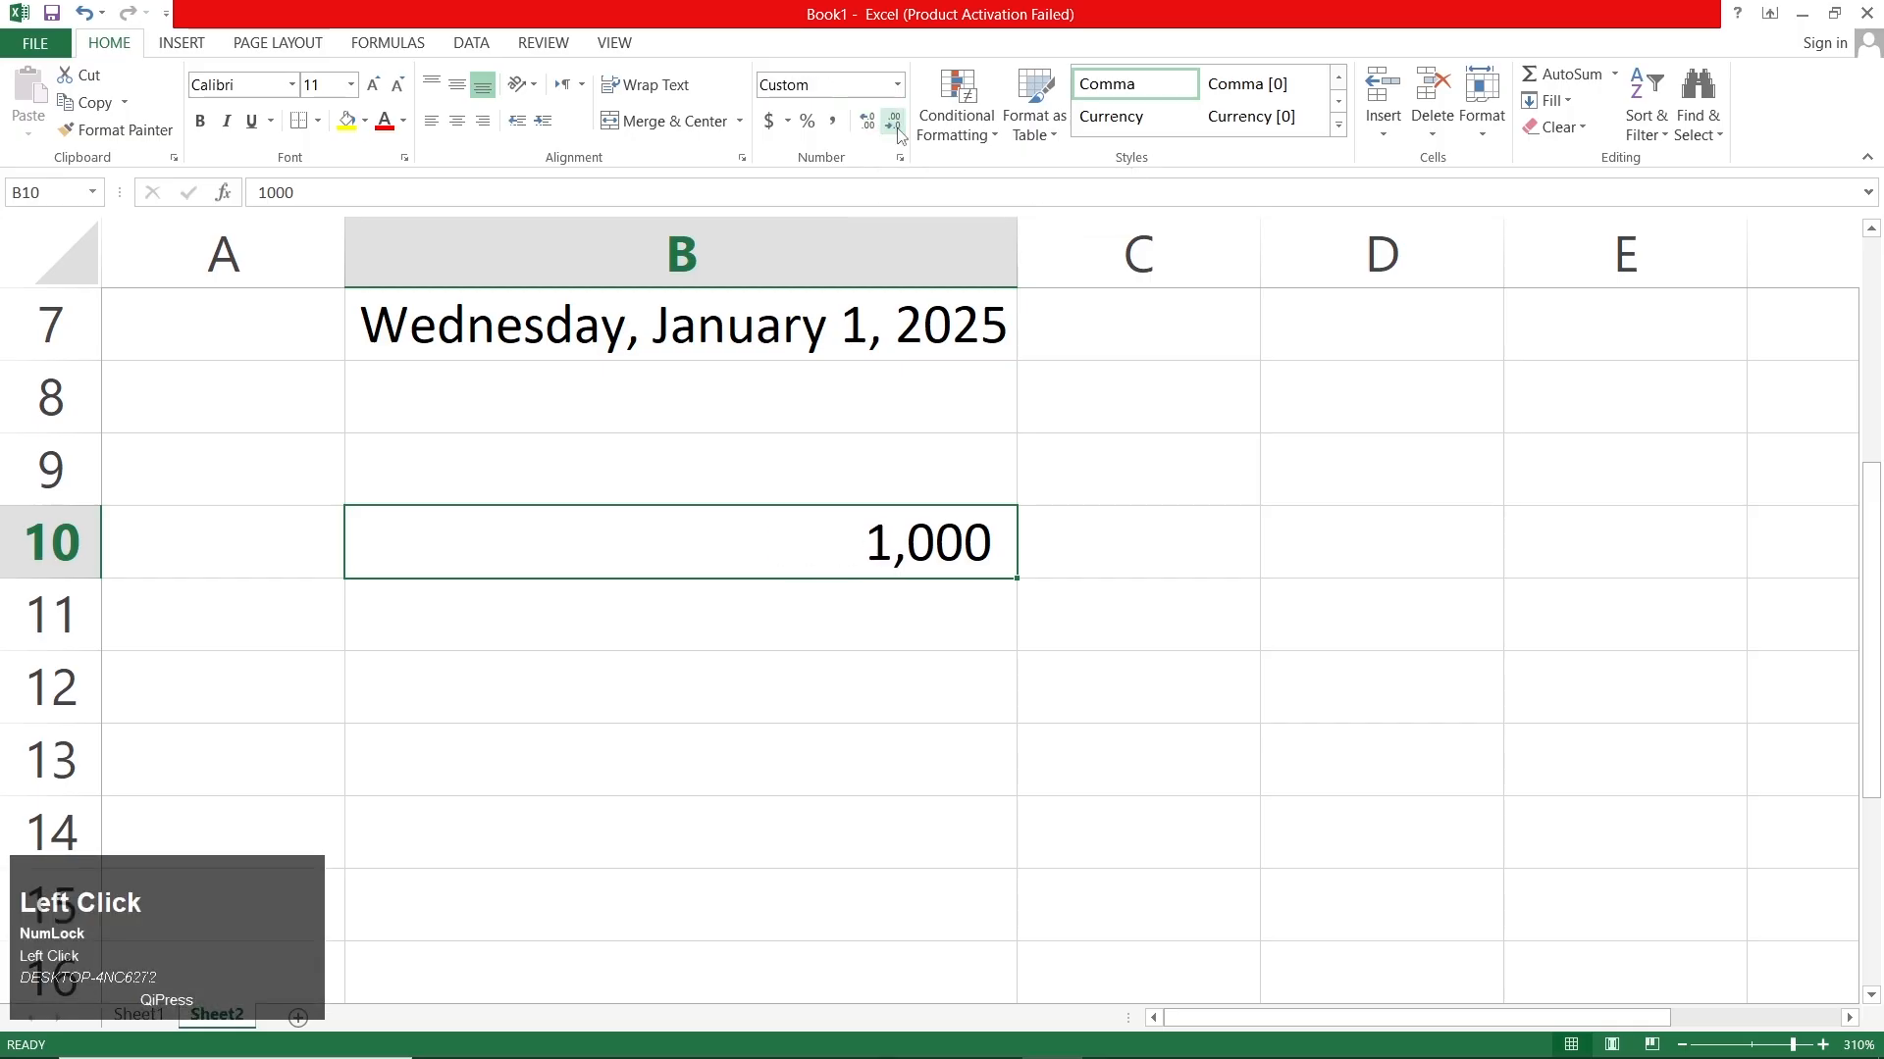
Undo the last decimal reduction in cell B10
key(ctrl+z)
scroll(767, 497, down, 5)
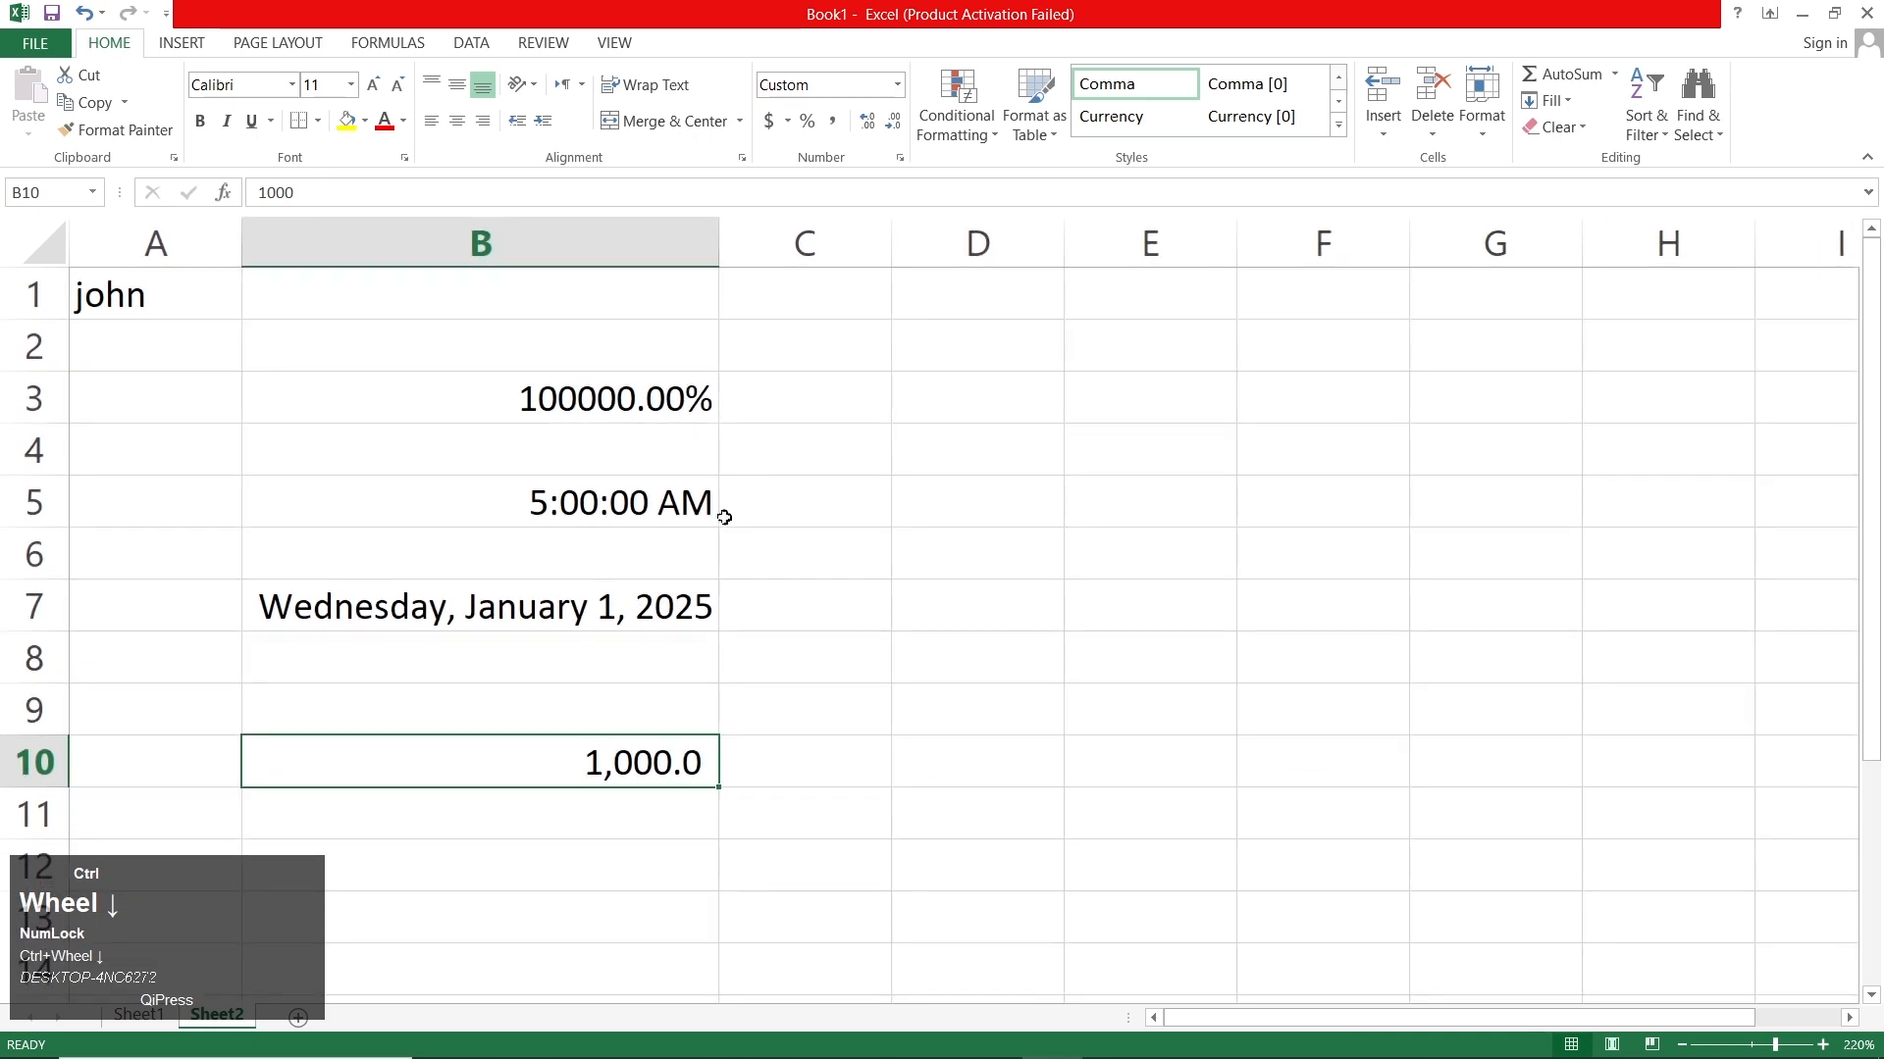
scroll(656, 550, up, 1)
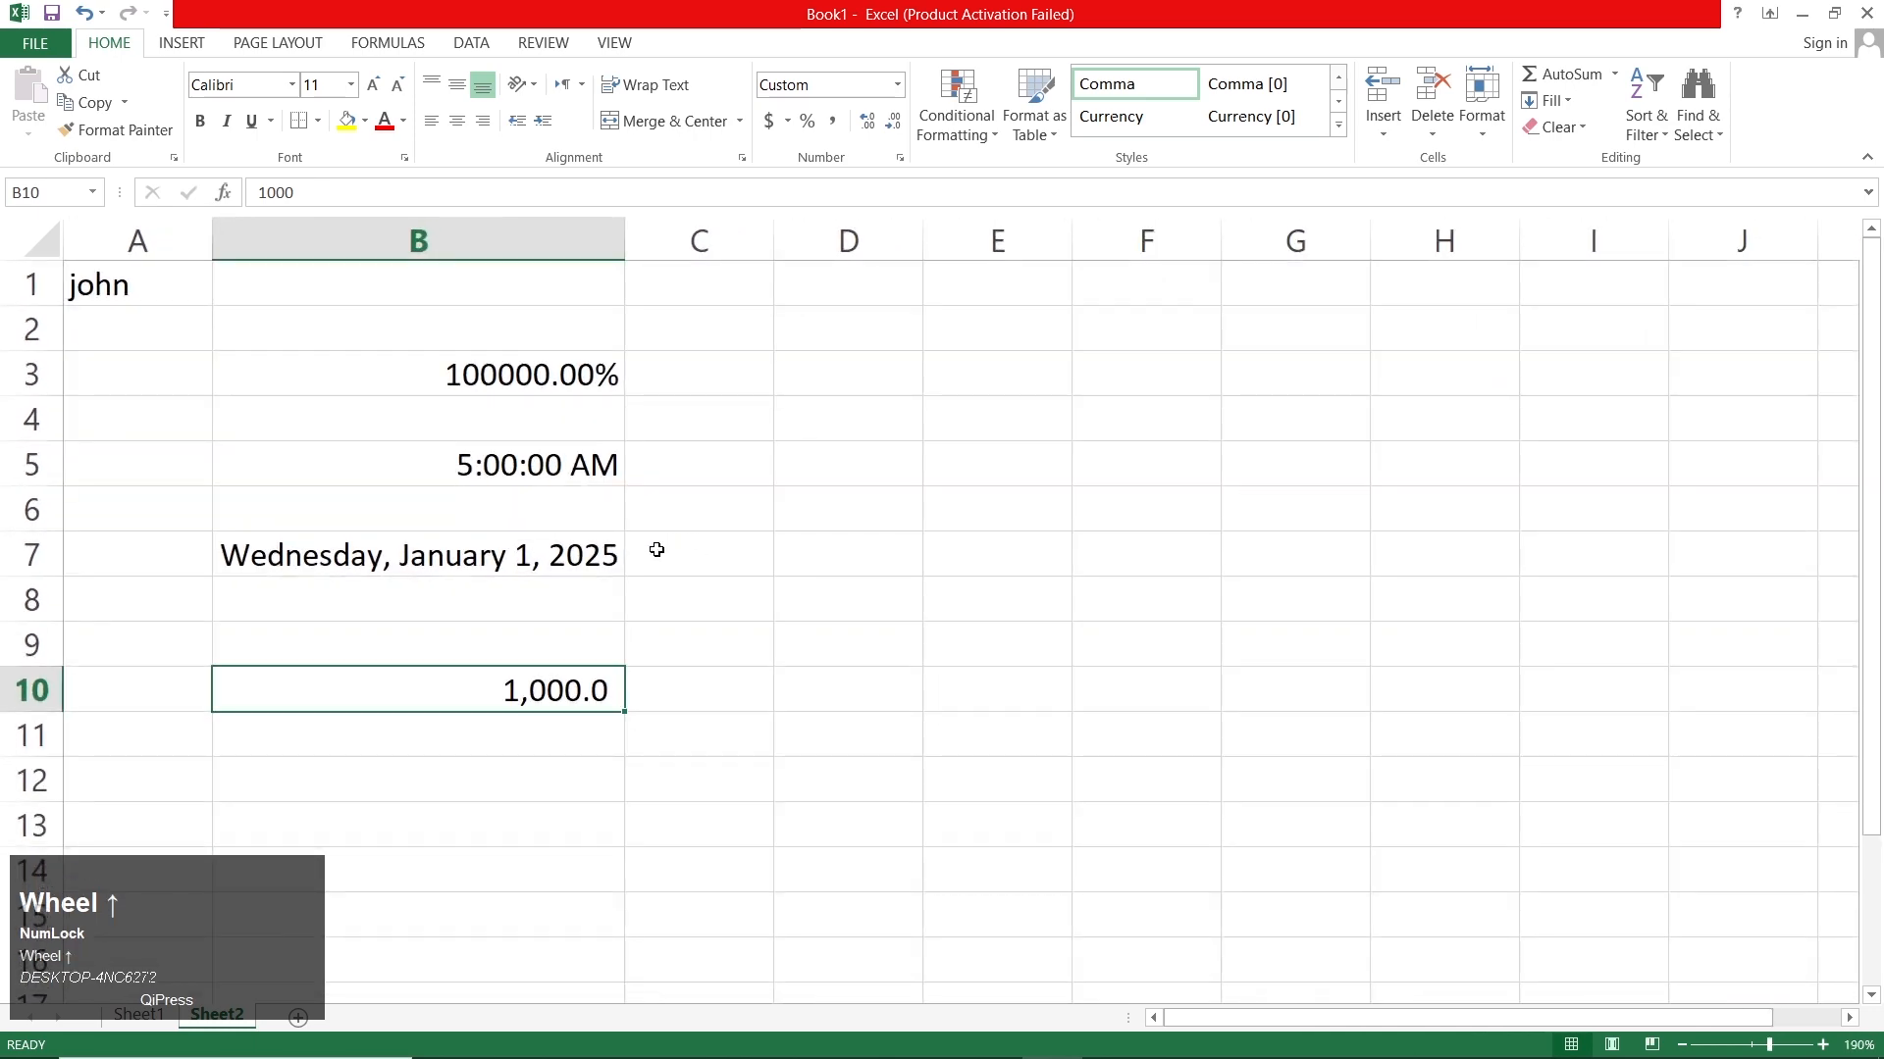